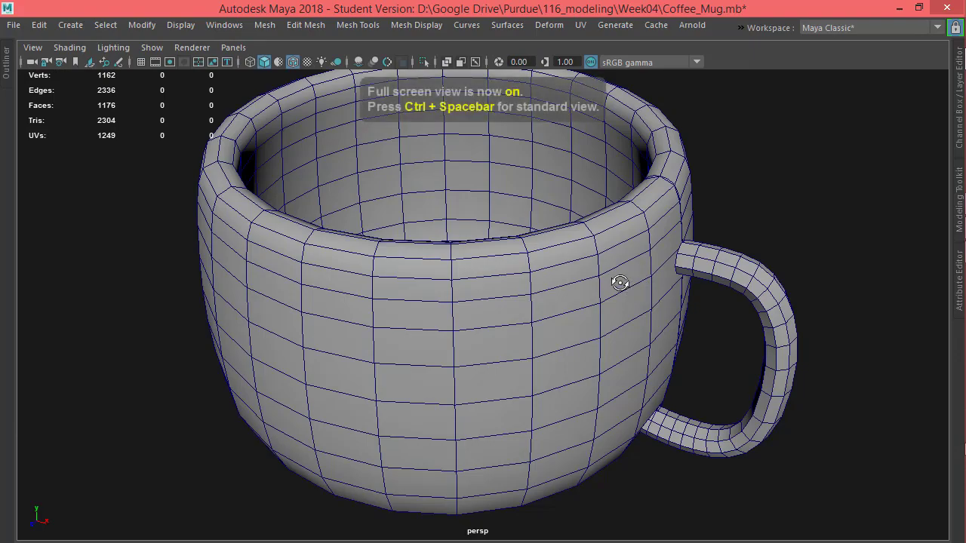
# Examine the mug and its handle in the perspective and front views, noting how the handle lines up with the body's edge loops
pyautogui.moveTo(616, 280)
pyautogui.keyDown('alt'); pyautogui.mouseDown()
pyautogui.moveTo(671, 259)
pyautogui.moveTo(629, 274)
pyautogui.mouseUp(); pyautogui.keyUp('alt')
pyautogui.keyDown('alt'); pyautogui.moveTo(630, 273); pyautogui.dragTo(662, 272, button='right'); pyautogui.keyUp('alt')
pyautogui.keyDown('alt'); pyautogui.moveTo(662, 272); pyautogui.dragTo(566, 249); pyautogui.keyUp('alt')
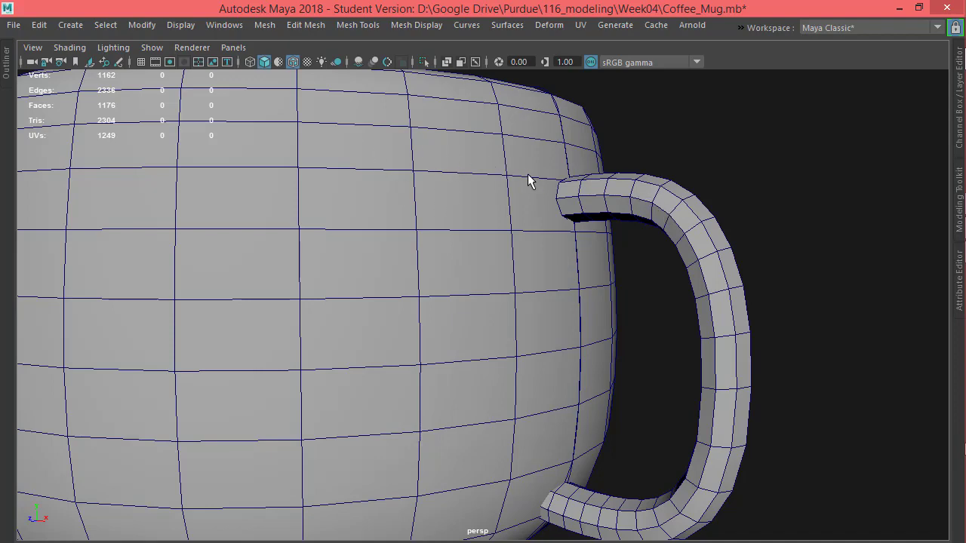
pyautogui.keyDown('alt'); pyautogui.moveTo(574, 241); pyautogui.dragTo(491, 280); pyautogui.keyUp('alt')
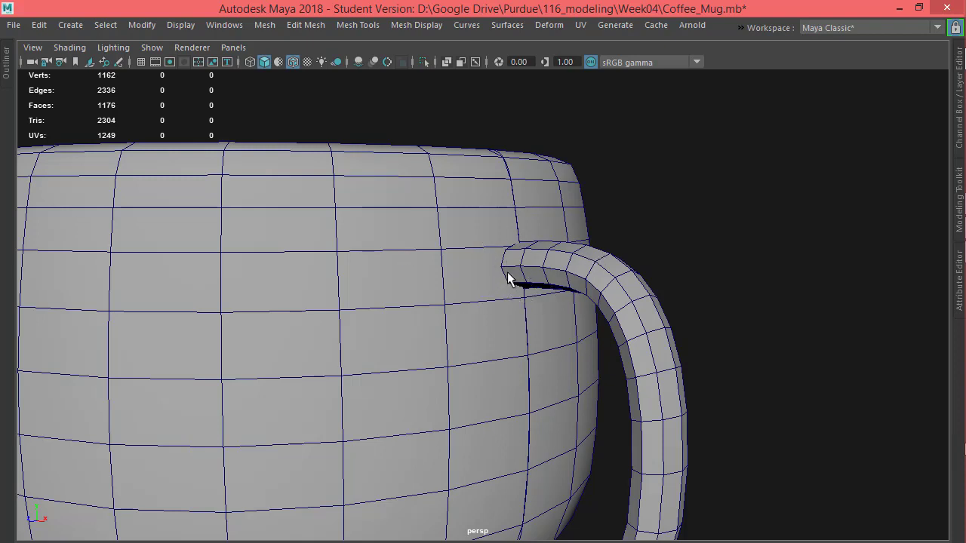
pyautogui.keyDown('alt'); pyautogui.moveTo(529, 243); pyautogui.dragTo(587, 239); pyautogui.keyUp('alt')
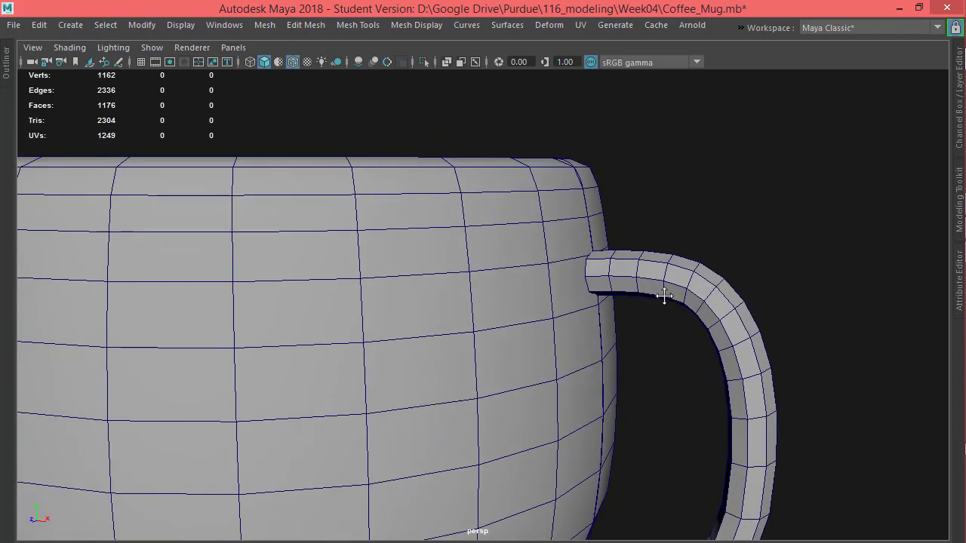
pyautogui.keyDown('alt'); pyautogui.moveTo(743, 394); pyautogui.dragTo(717, 299, button='middle'); pyautogui.keyUp('alt')
pyautogui.keyDown('alt'); pyautogui.moveTo(718, 298); pyautogui.dragTo(730, 319); pyautogui.keyUp('alt')
pyautogui.press('space')
pyautogui.press('space')
pyautogui.scroll(-3, 690, 308)
pyautogui.scroll(1, 683, 406)
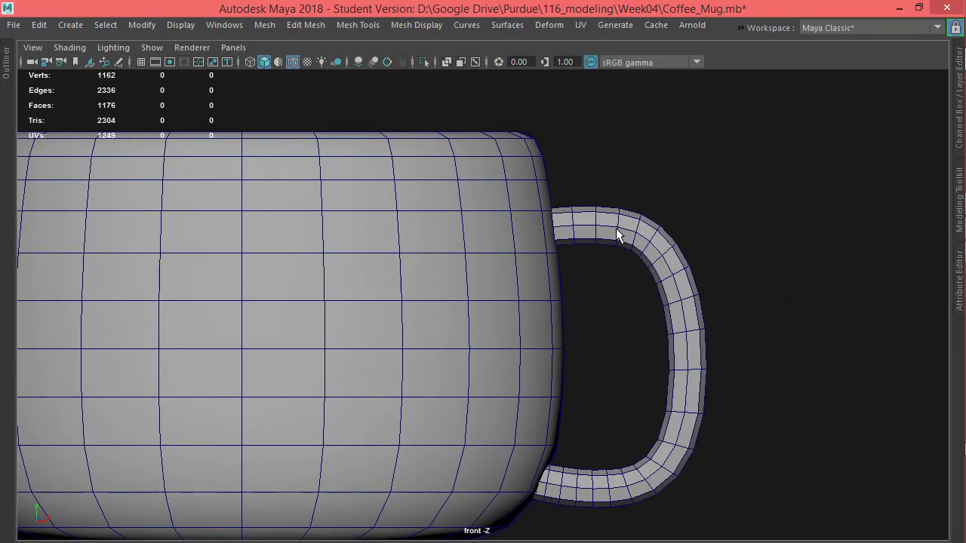
pyautogui.press('space')
pyautogui.moveTo(616, 227); pyautogui.dragTo(594, 244)
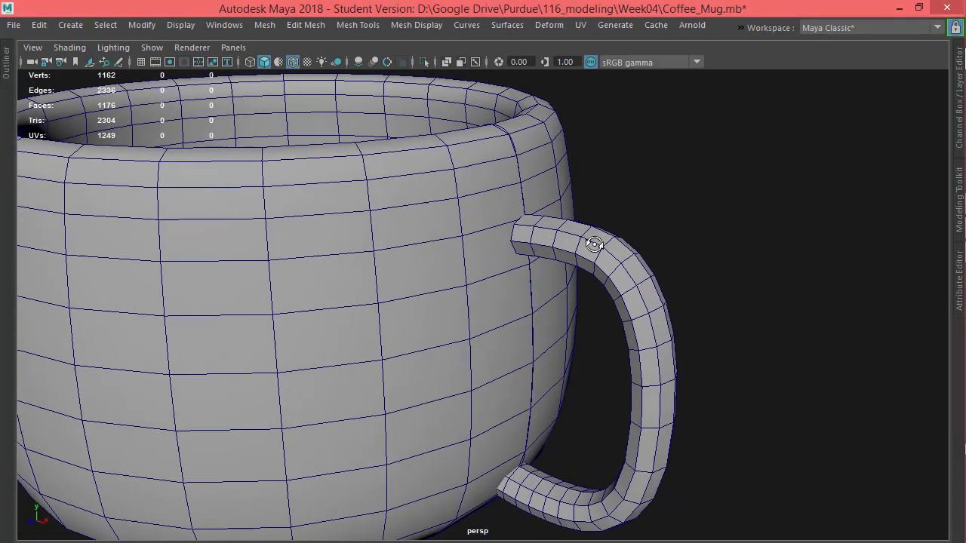
# Inspect close up where the handle's upper end meets the mug wall and its surrounding edges
pyautogui.scroll(5, 526, 306)
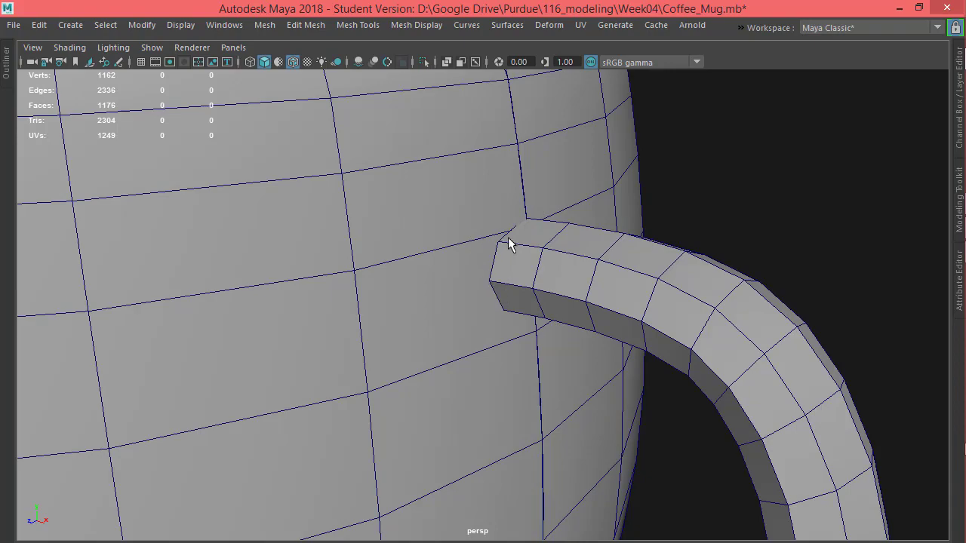
pyautogui.keyDown('alt'); pyautogui.moveTo(495, 263); pyautogui.dragTo(562, 293); pyautogui.keyUp('alt')
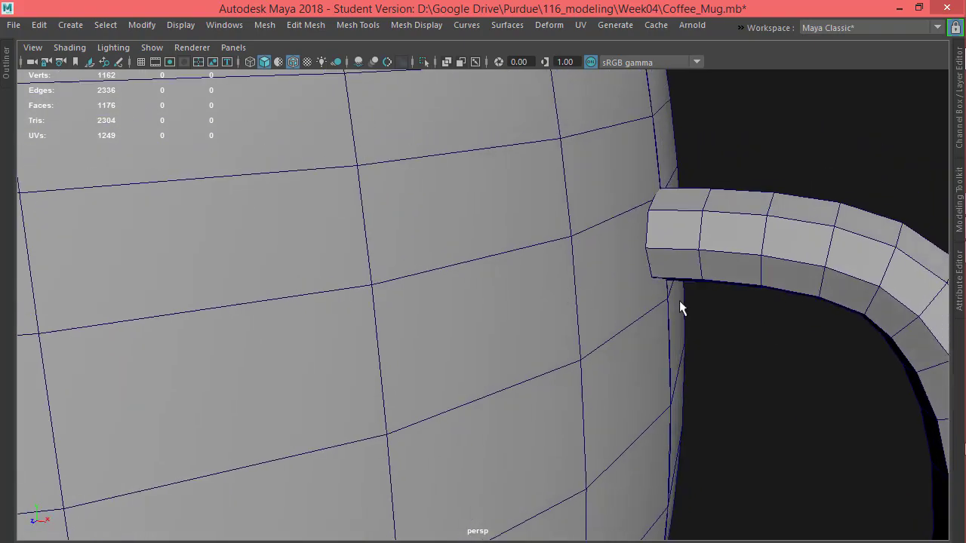
pyautogui.keyDown('alt'); pyautogui.moveTo(679, 301); pyautogui.dragTo(578, 373); pyautogui.keyUp('alt')
pyautogui.keyDown('alt'); pyautogui.moveTo(578, 372); pyautogui.dragTo(503, 373, button='right'); pyautogui.keyUp('alt')
pyautogui.keyDown('alt'); pyautogui.moveTo(503, 372); pyautogui.dragTo(524, 369); pyautogui.keyUp('alt')
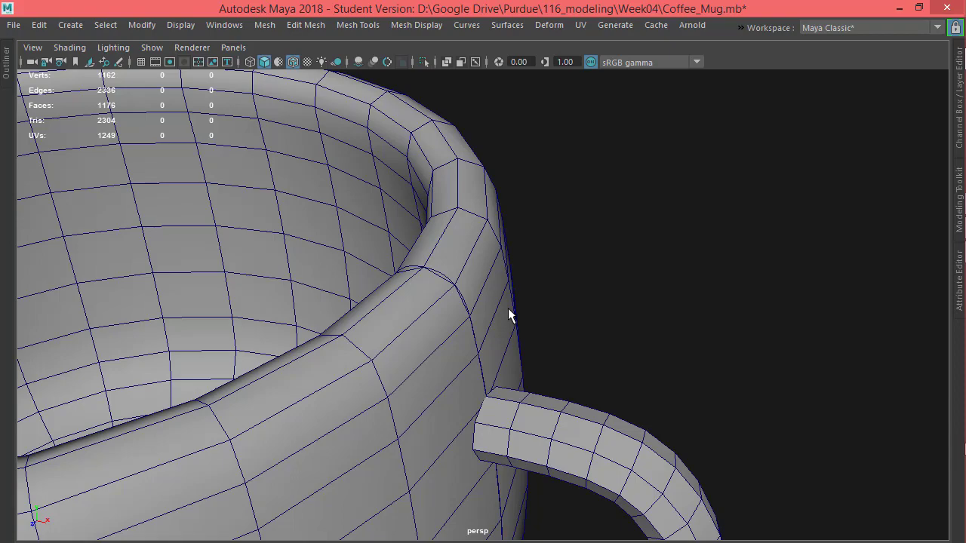
pyautogui.keyDown('alt'); pyautogui.moveTo(491, 401); pyautogui.dragTo(513, 377); pyautogui.keyUp('alt')
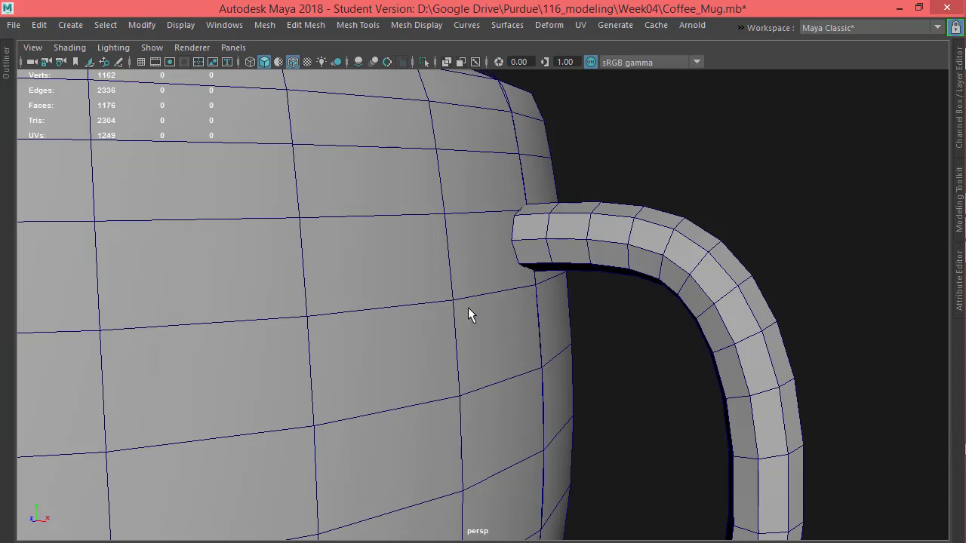
pyautogui.keyDown('alt'); pyautogui.moveTo(531, 317); pyautogui.dragTo(568, 344, button='middle'); pyautogui.keyUp('alt')
pyautogui.keyDown('alt'); pyautogui.moveTo(566, 347); pyautogui.dragTo(363, 356, button='right'); pyautogui.keyUp('alt')
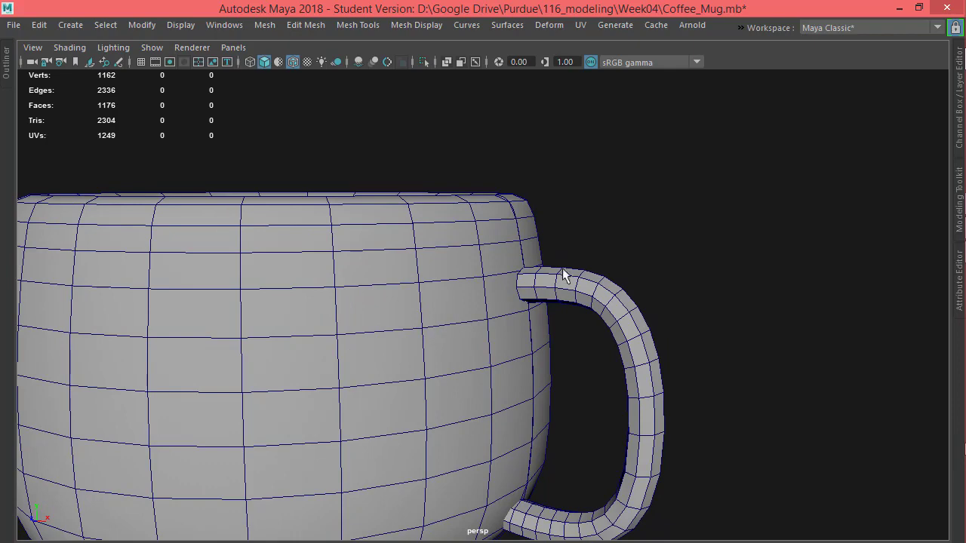
pyautogui.keyDown('alt'); pyautogui.moveTo(562, 269); pyautogui.dragTo(565, 295); pyautogui.keyUp('alt')
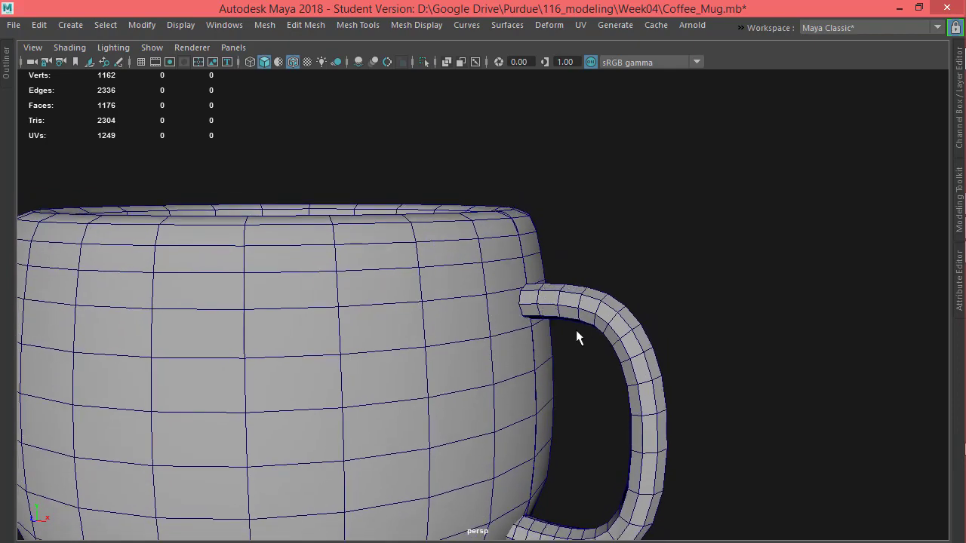
pyautogui.keyDown('alt'); pyautogui.moveTo(577, 331); pyautogui.dragTo(582, 327); pyautogui.keyUp('alt')
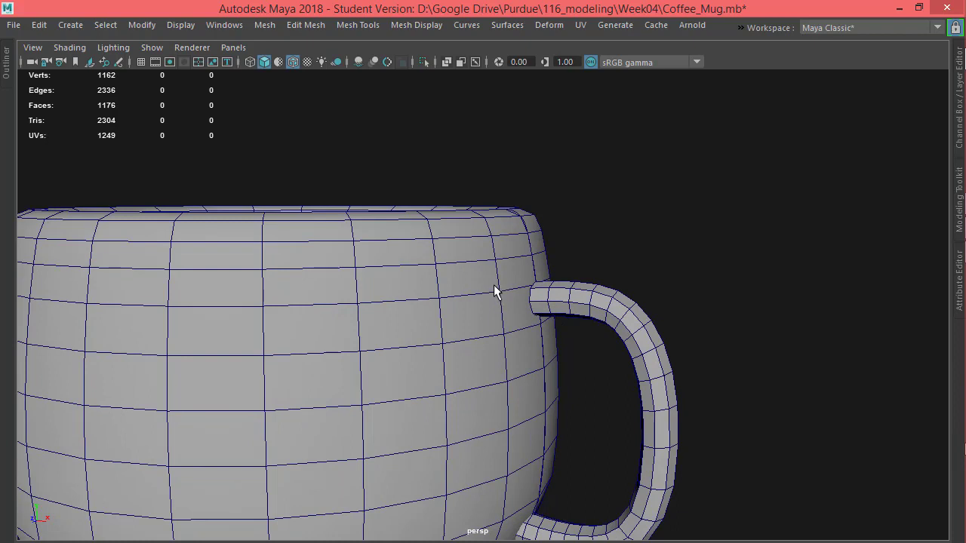
# Select the full horizontal edge loop of the mug body that runs level with the handle's upper end
pyautogui.press('F10')
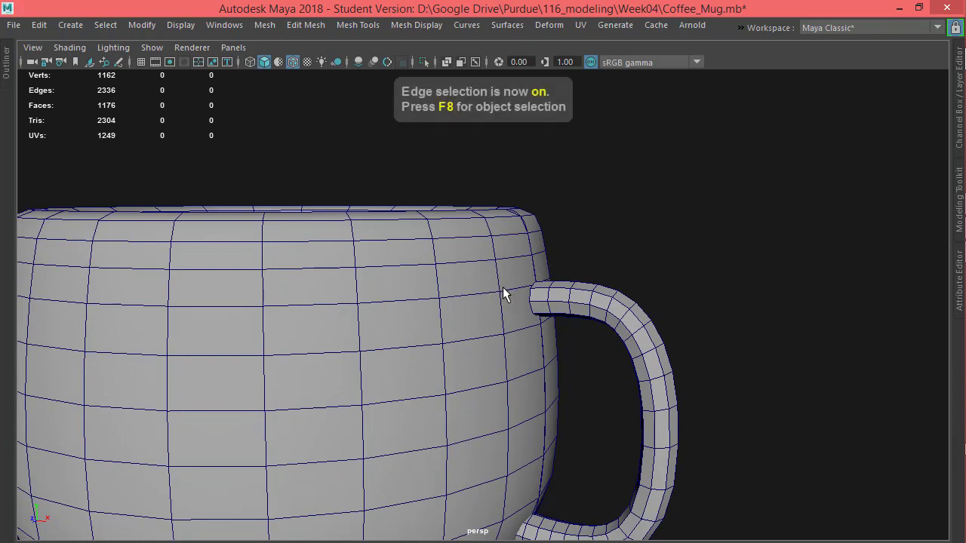
pyautogui.keyDown('alt'); pyautogui.moveTo(502, 287); pyautogui.dragTo(494, 287); pyautogui.keyUp('alt')
pyautogui.click(484, 289)
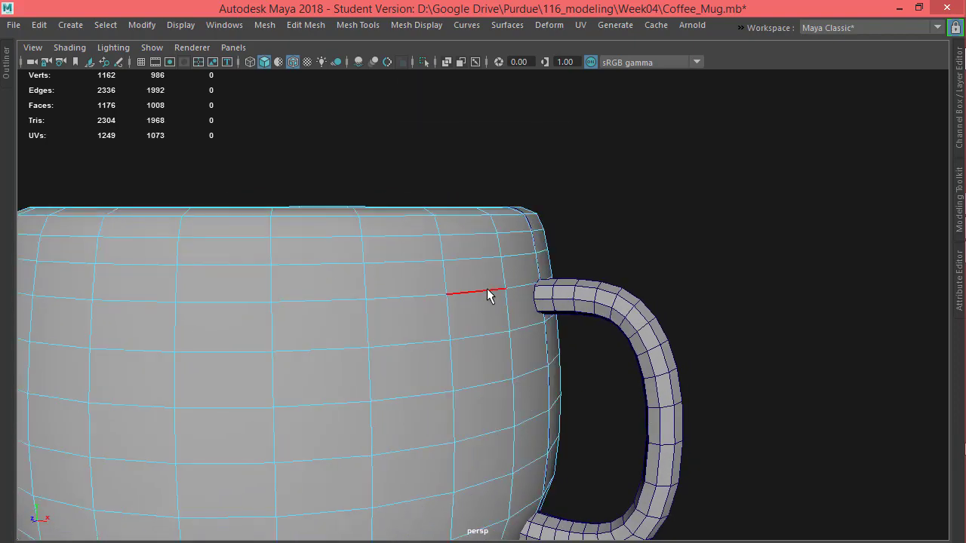
pyautogui.doubleClick(487, 291)
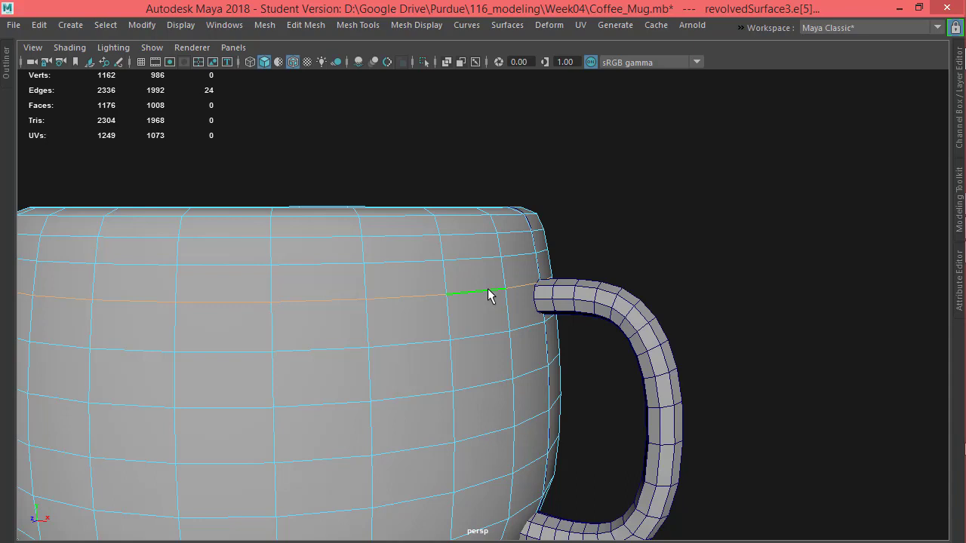
pyautogui.press('F11')
pyautogui.click(472, 315)
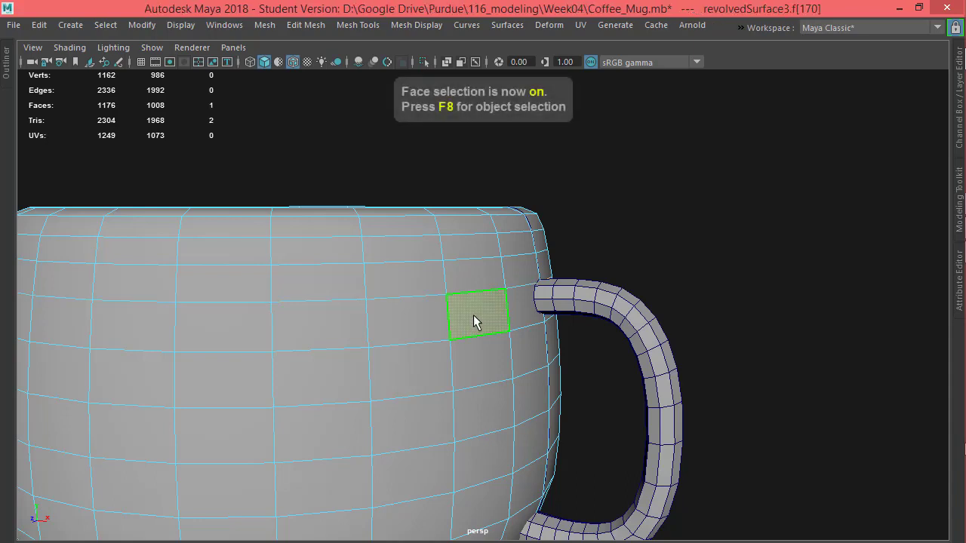
pyautogui.press('F9')
pyautogui.click(446, 297)
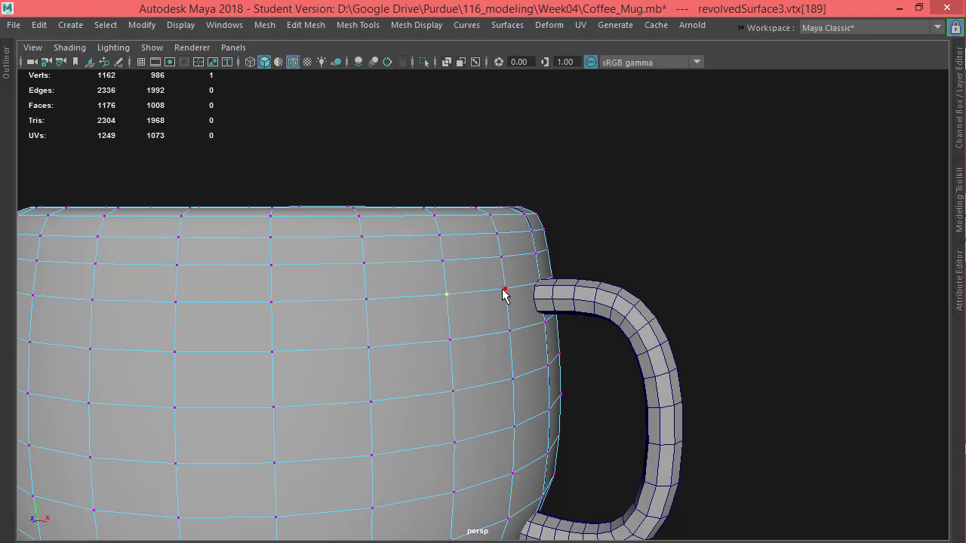
pyautogui.press('F10')
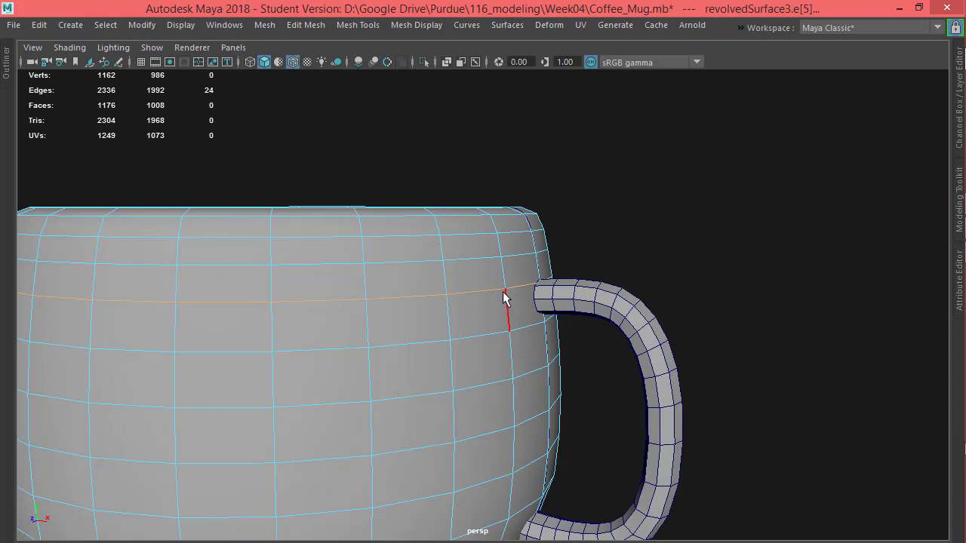
pyautogui.press('3')
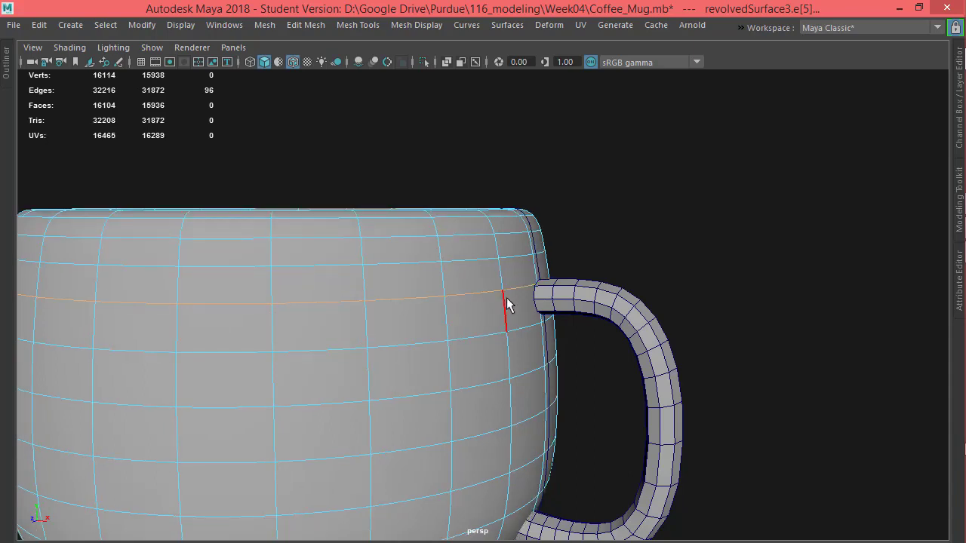
pyautogui.press('1')
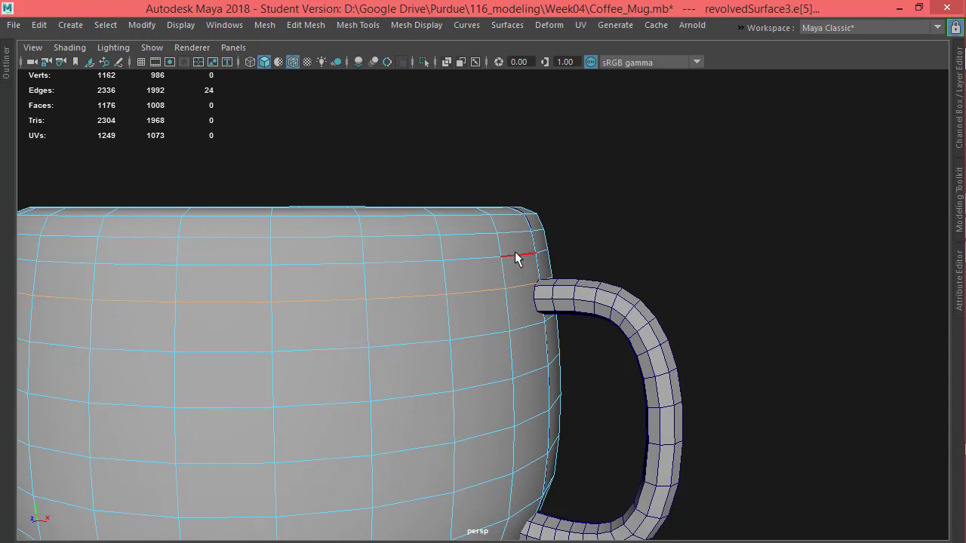
# Slide the selected edge loop down the mug wall toward the middle of the handle's upper end with Slide Edge
pyautogui.keyDown('alt'); pyautogui.moveTo(479, 285); pyautogui.dragTo(494, 324); pyautogui.keyUp('alt')
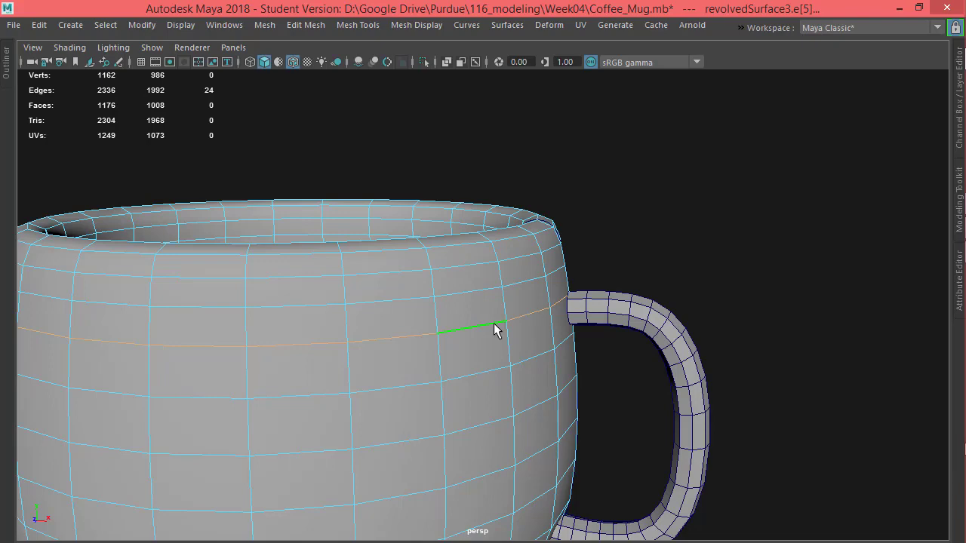
pyautogui.moveTo(481, 355)
pyautogui.keyDown('alt'); pyautogui.mouseDown()
pyautogui.moveTo(503, 347)
pyautogui.moveTo(487, 339)
pyautogui.mouseUp(); pyautogui.keyUp('alt')
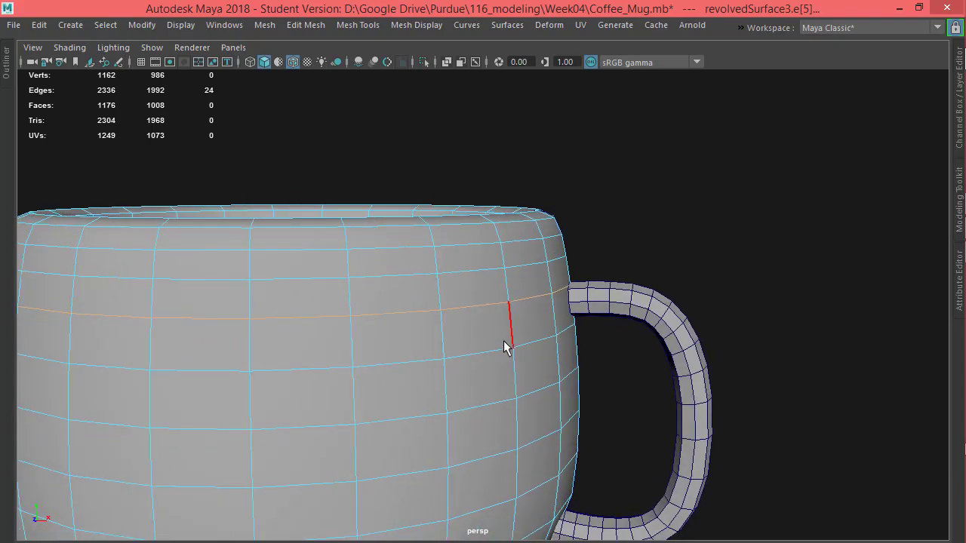
pyautogui.click(354, 29)
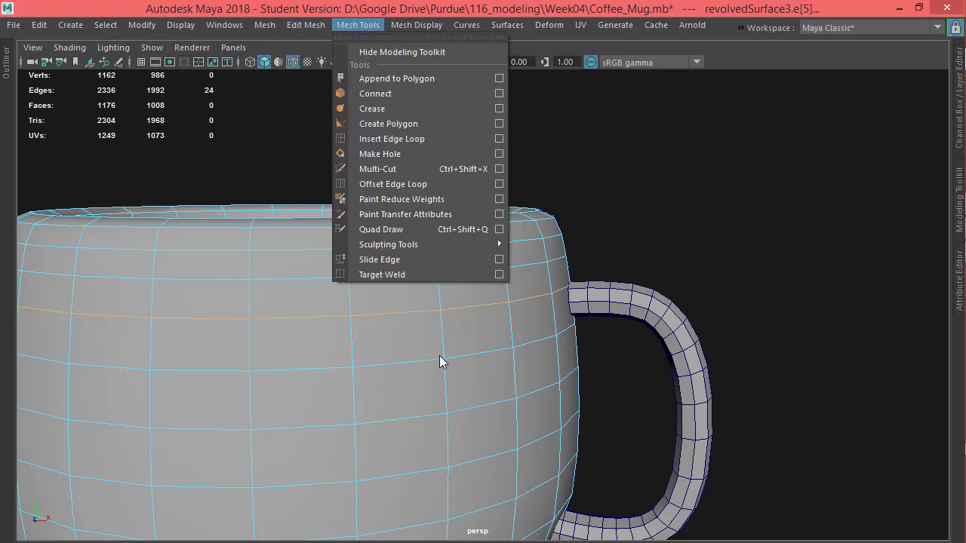
pyautogui.click(379, 259)
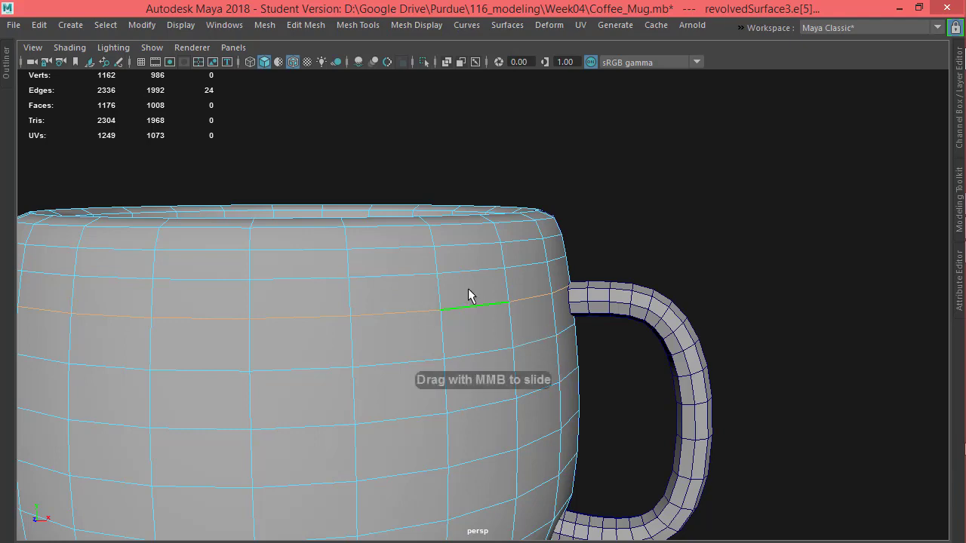
pyautogui.moveTo(468, 304); pyautogui.dragTo(497, 358, button='middle')
# Slide the edge loop at the handle's upper end together with the loop above it down the mug wall
pyautogui.keyDown('alt'); pyautogui.moveTo(690, 290); pyautogui.dragTo(658, 312); pyautogui.keyUp('alt')
pyautogui.keyDown('alt'); pyautogui.moveTo(558, 302); pyautogui.dragTo(649, 302, button='right'); pyautogui.keyUp('alt')
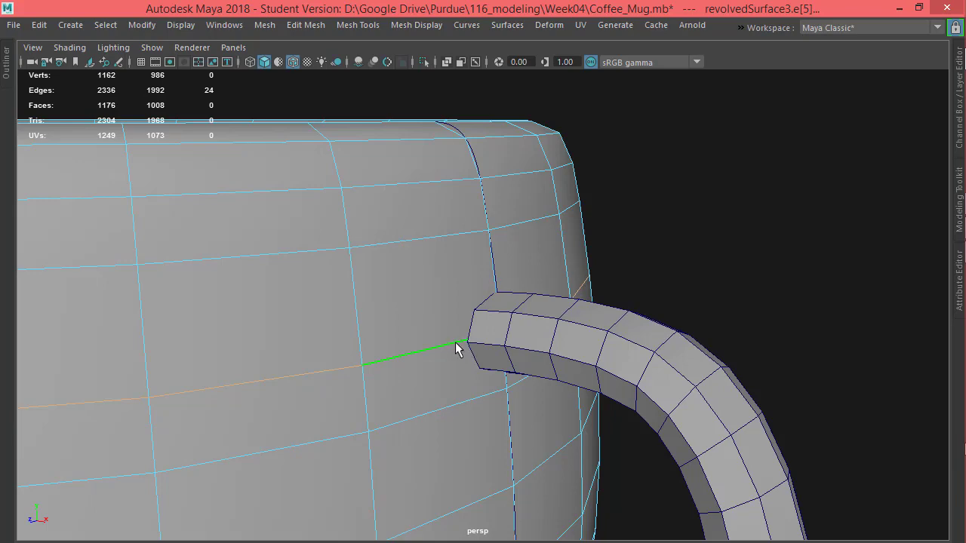
pyautogui.keyDown('alt'); pyautogui.moveTo(476, 344); pyautogui.dragTo(438, 336, button='middle'); pyautogui.keyUp('alt')
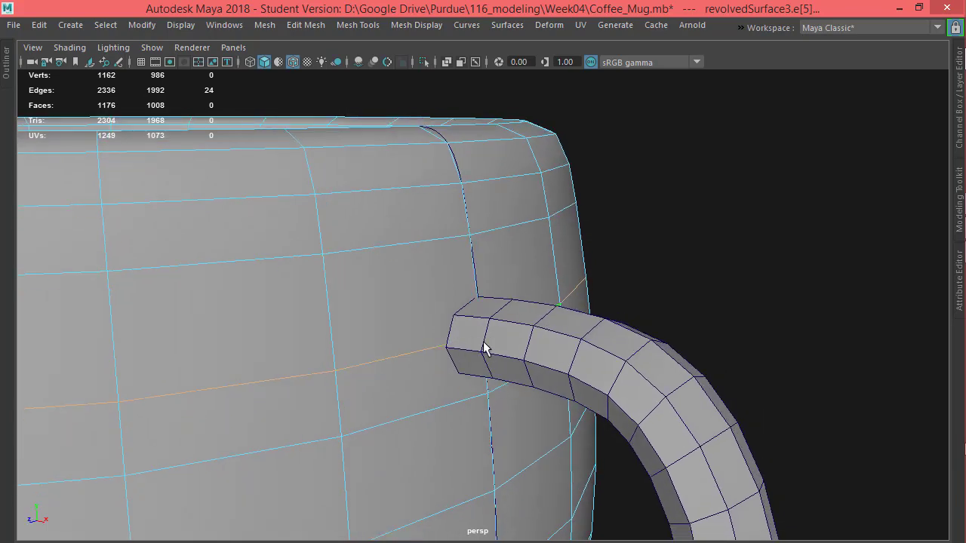
pyautogui.keyDown('alt'); pyautogui.moveTo(485, 348); pyautogui.dragTo(393, 327); pyautogui.keyUp('alt')
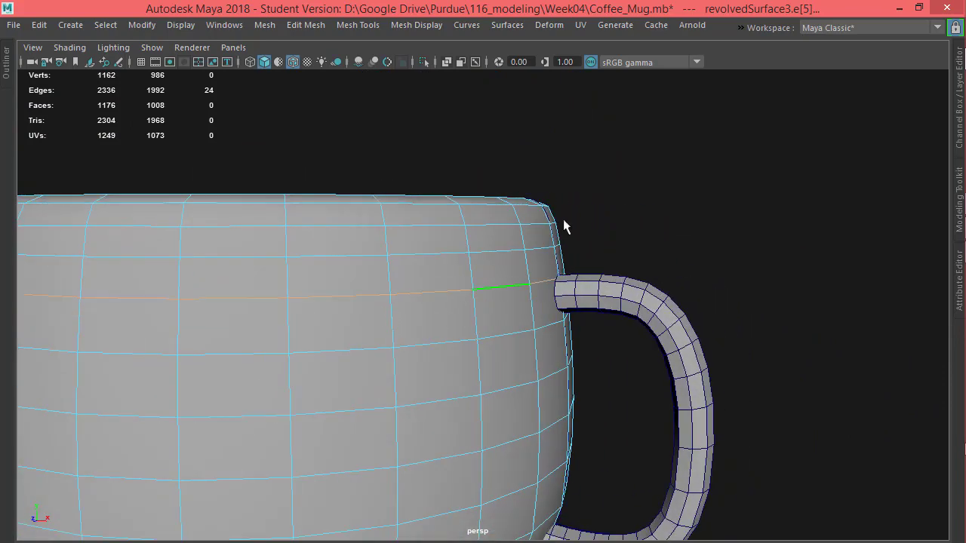
pyautogui.moveTo(502, 295); pyautogui.dragTo(524, 306, button='middle')
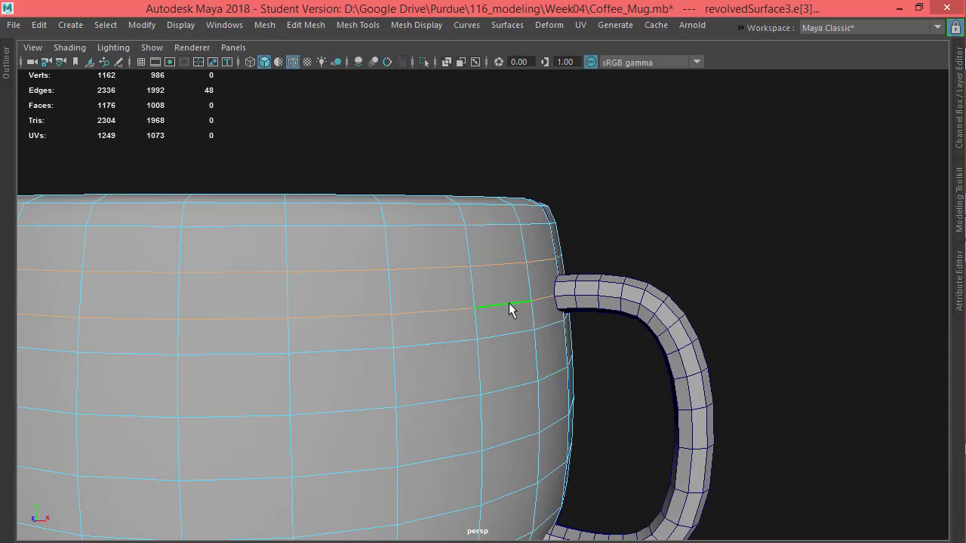
# Select the next edge loop below the handle's upper end and slide it slightly down the mug wall
pyautogui.keyDown('alt'); pyautogui.moveTo(573, 375); pyautogui.dragTo(585, 369); pyautogui.keyUp('alt')
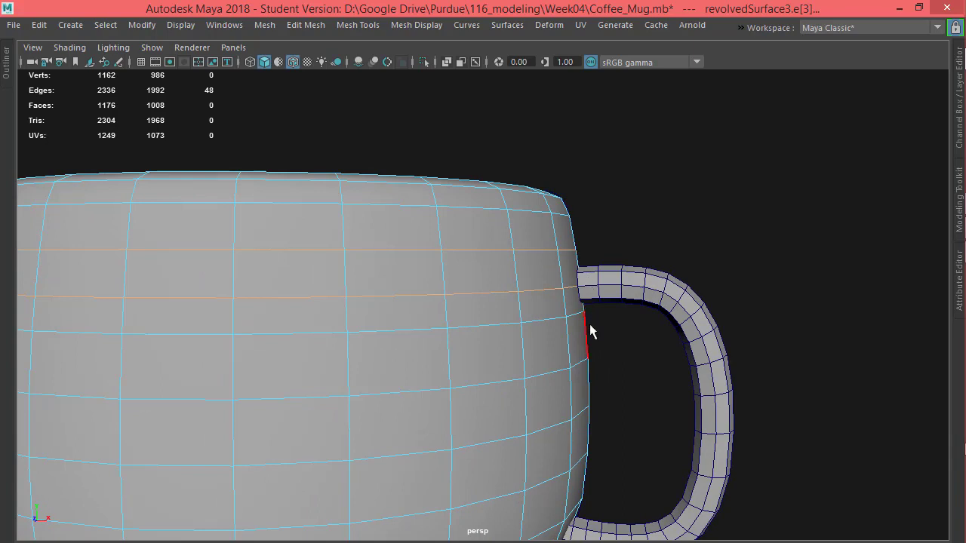
pyautogui.doubleClick(492, 325)
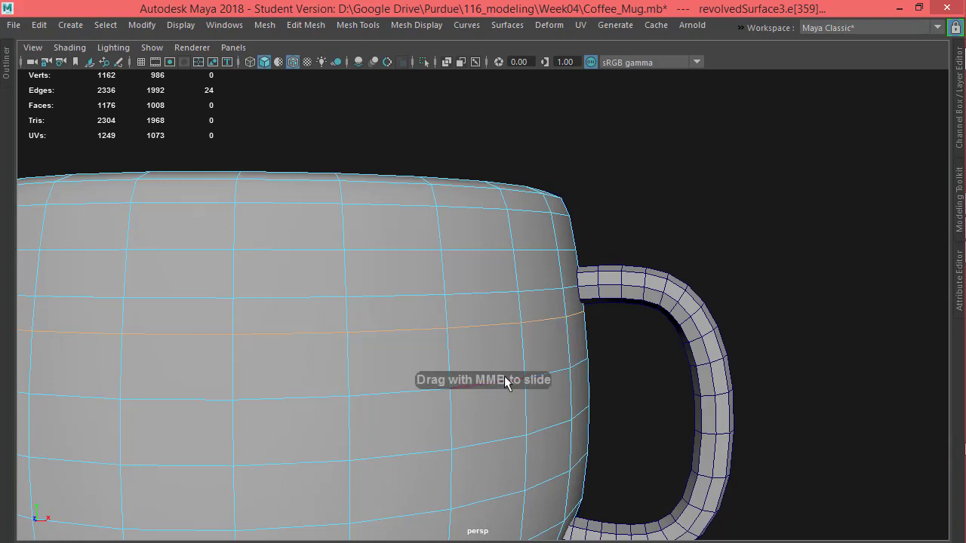
pyautogui.moveTo(564, 352); pyautogui.dragTo(579, 371, button='middle')
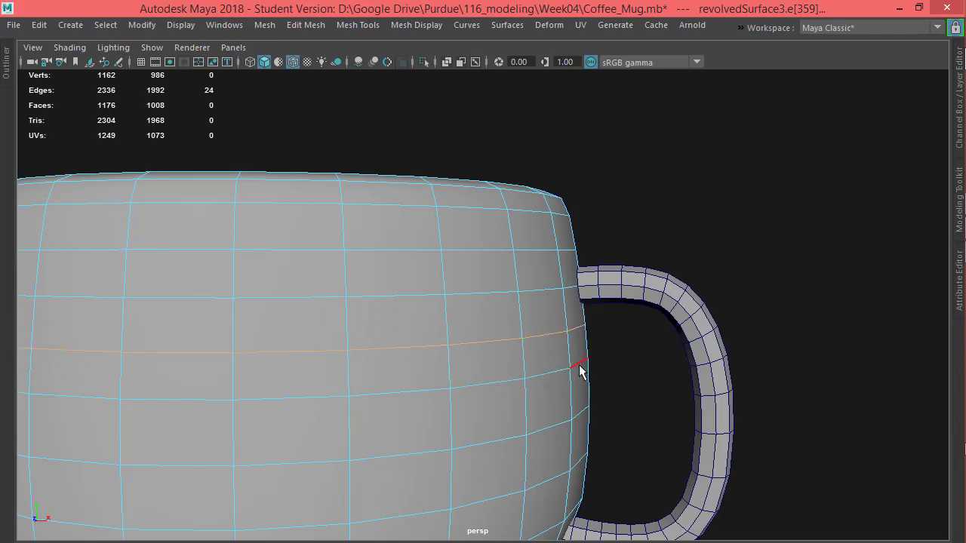
# Check the spacing of the edge loops around the handle joint and switch to the Move tool
pyautogui.keyDown('alt'); pyautogui.moveTo(578, 366); pyautogui.dragTo(461, 289); pyautogui.keyUp('alt')
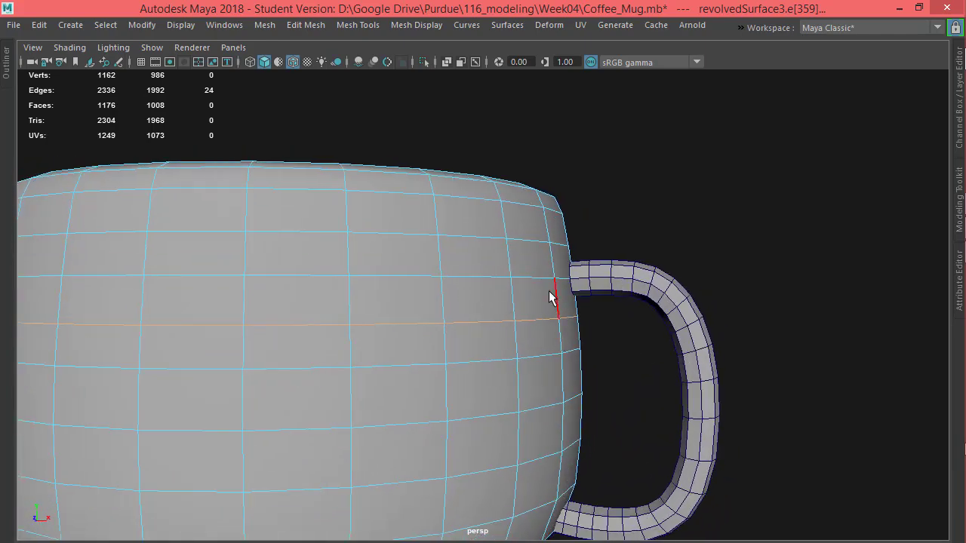
pyautogui.keyDown('alt'); pyautogui.moveTo(548, 393); pyautogui.dragTo(604, 362); pyautogui.keyUp('alt')
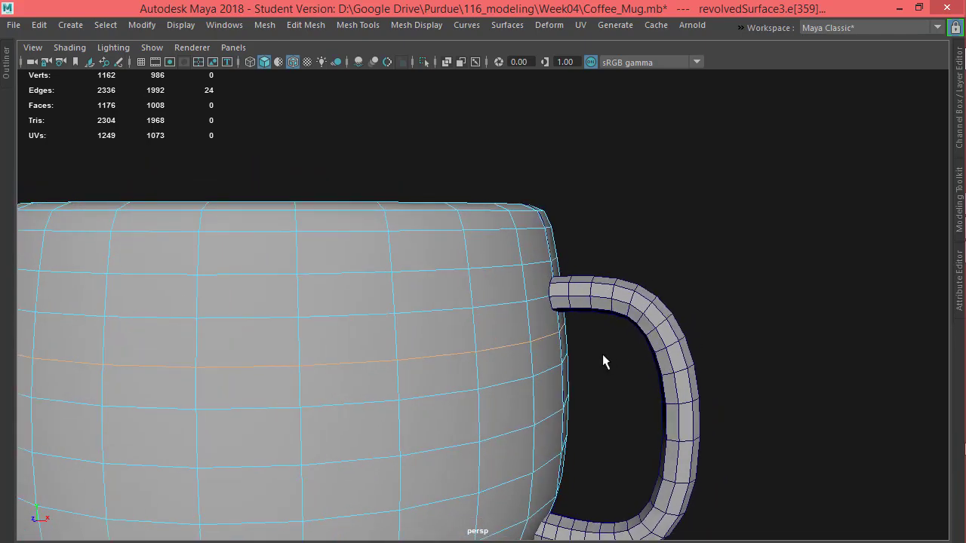
pyautogui.keyDown('alt'); pyautogui.moveTo(520, 356); pyautogui.dragTo(530, 353); pyautogui.keyUp('alt')
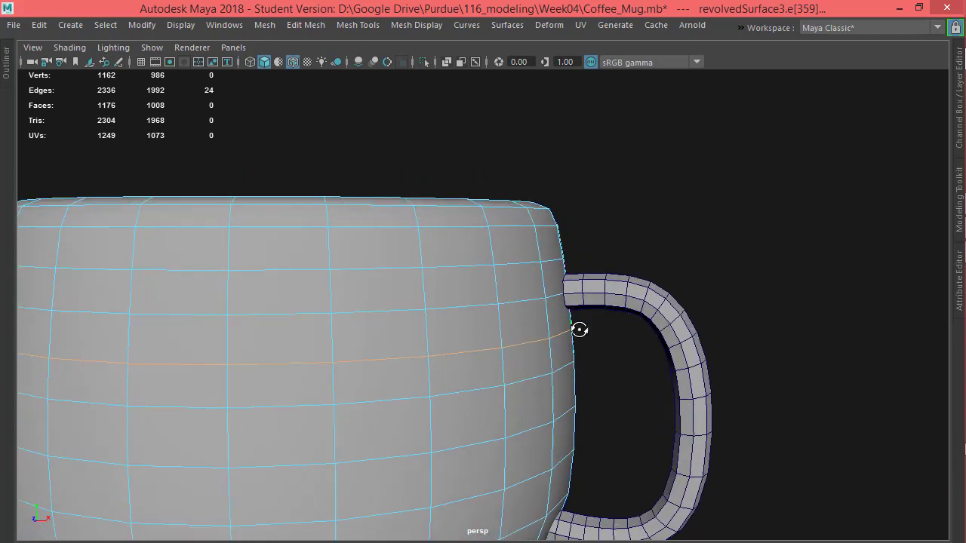
pyautogui.keyDown('alt'); pyautogui.moveTo(579, 330); pyautogui.dragTo(621, 251); pyautogui.keyUp('alt')
pyautogui.press('w')
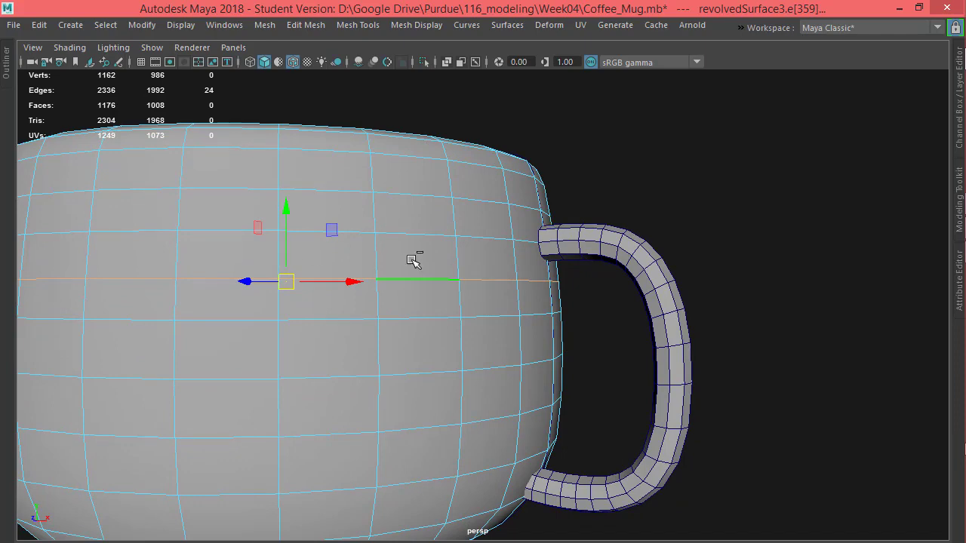
# Restore the full interface, show the front view in wireframe, and select bezier6, the handle's path curve
pyautogui.hotkey('ctrl', 'space')
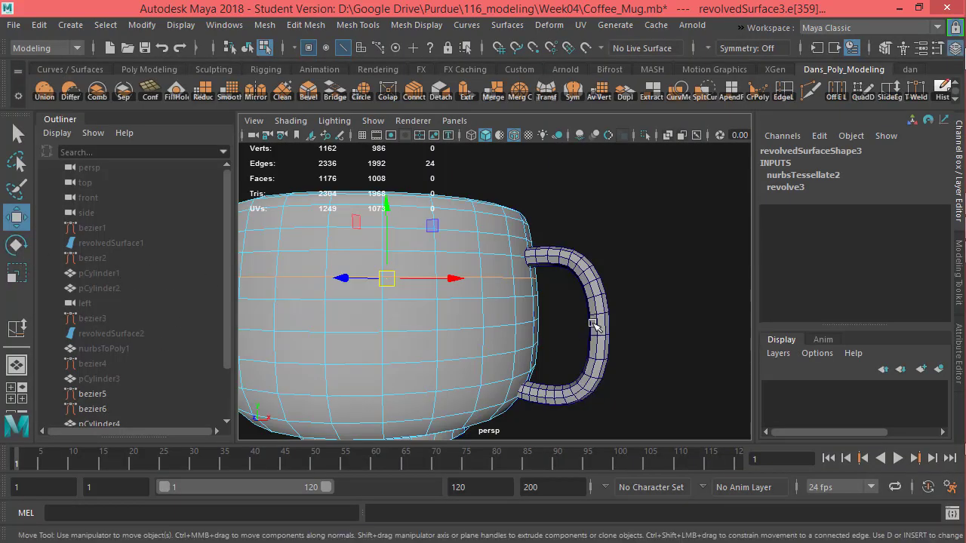
pyautogui.press('space')
pyautogui.moveTo(578, 309); pyautogui.dragTo(588, 351)
pyautogui.press('4')
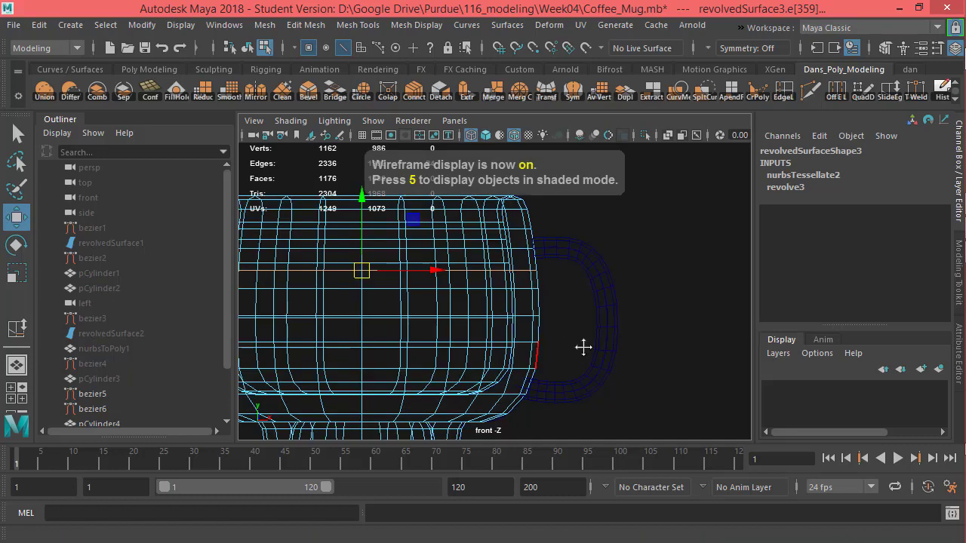
pyautogui.keyDown('alt'); pyautogui.moveTo(582, 345); pyautogui.dragTo(597, 345, button='middle'); pyautogui.keyUp('alt')
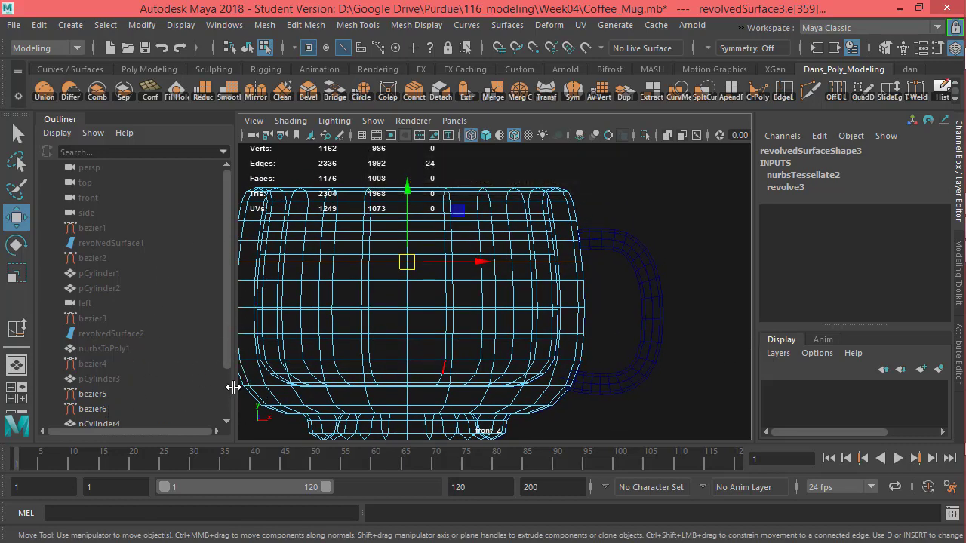
pyautogui.click(98, 408)
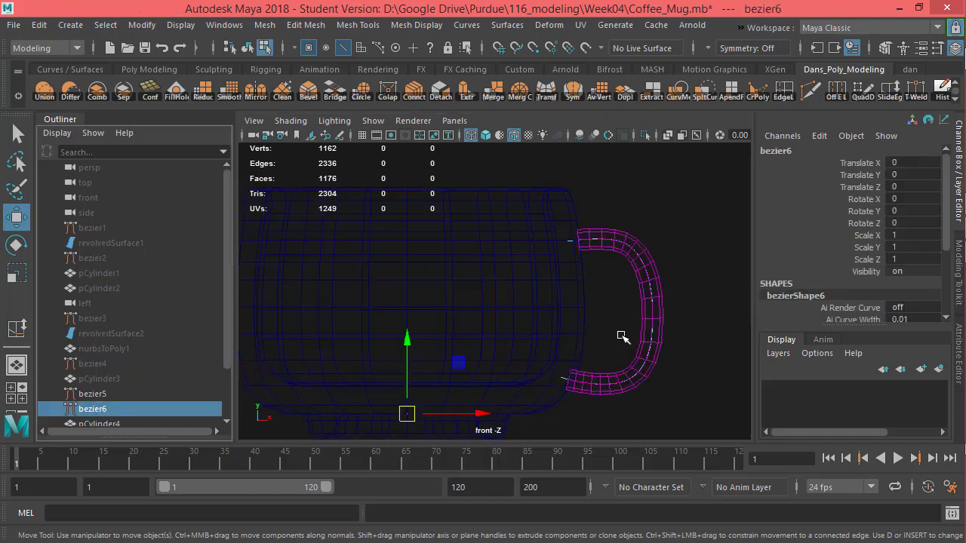
pyautogui.scroll(4, 666, 261)
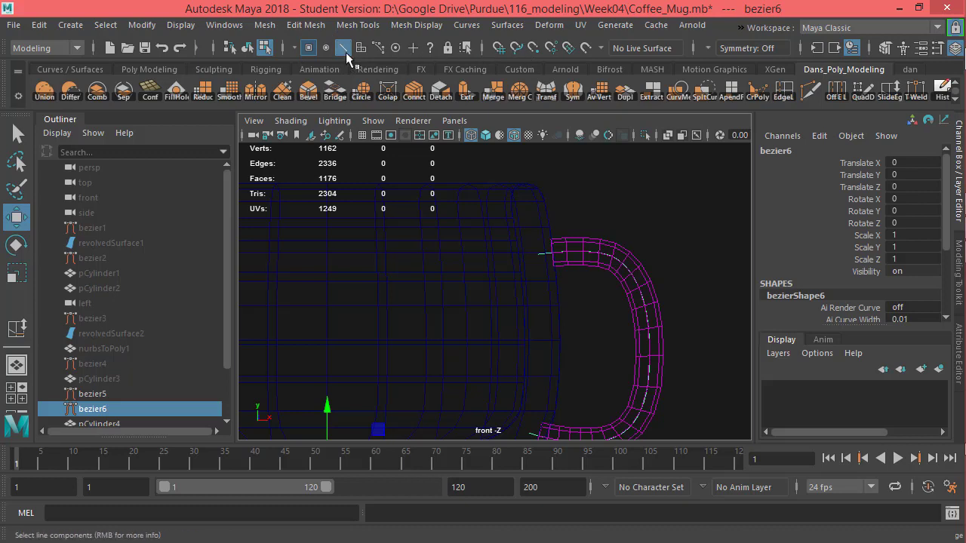
pyautogui.rightClick(543, 253)
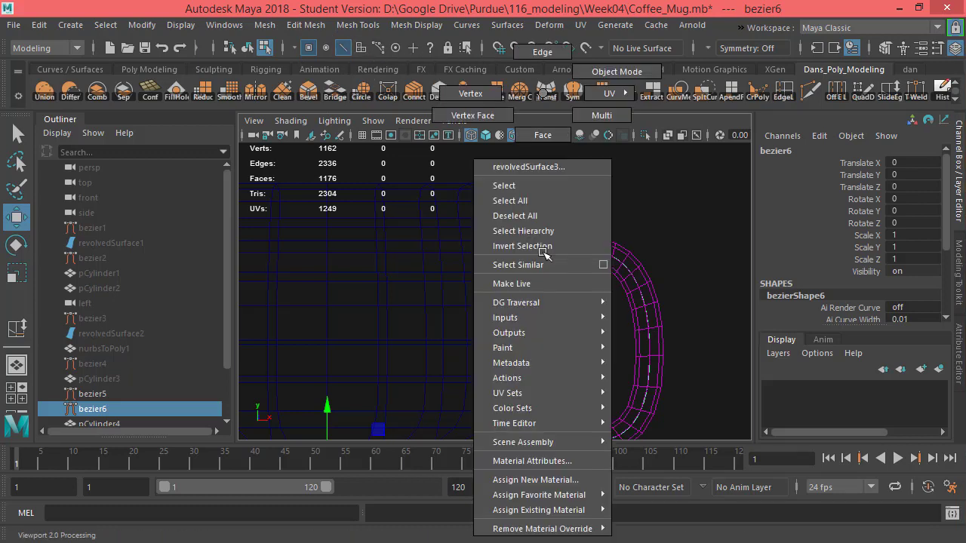
pyautogui.click(682, 216)
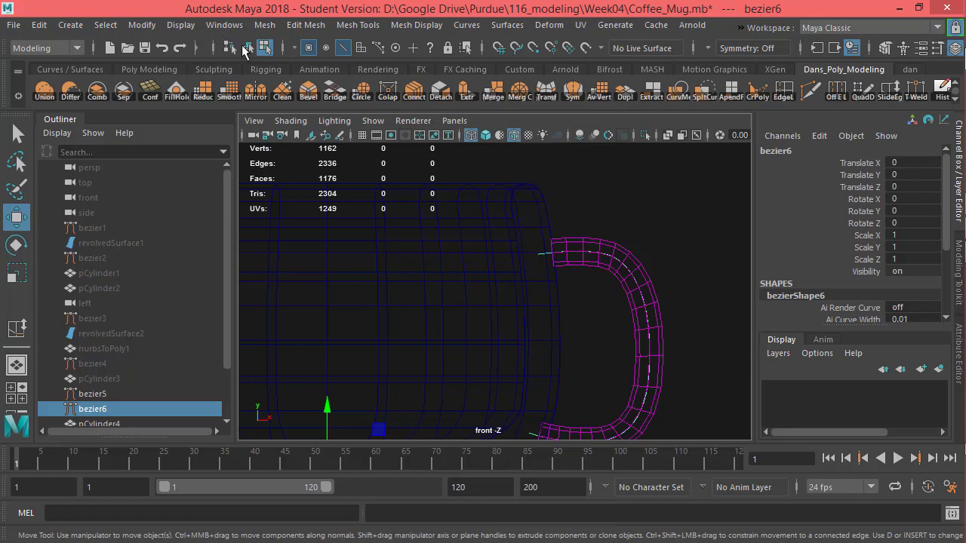
pyautogui.click(193, 46)
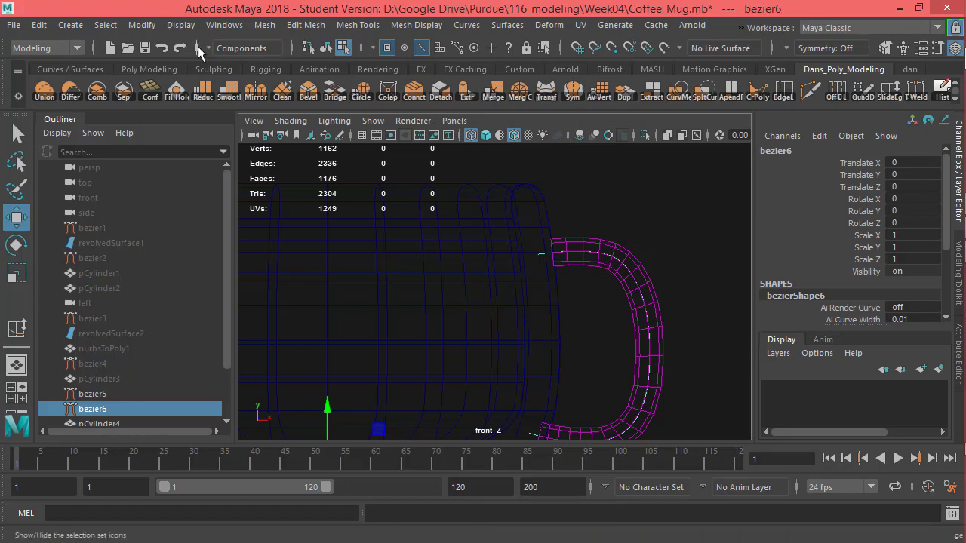
pyautogui.click(218, 47)
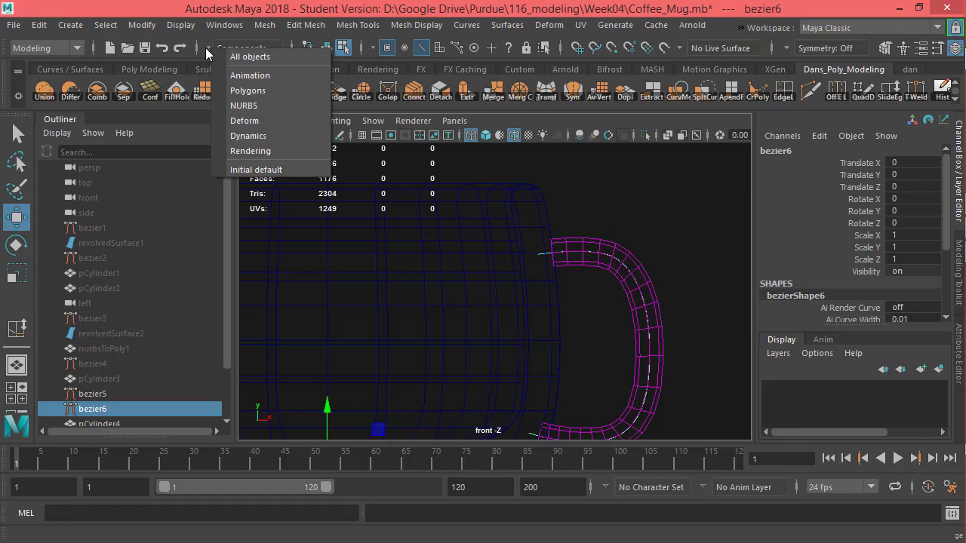
pyautogui.click(195, 47)
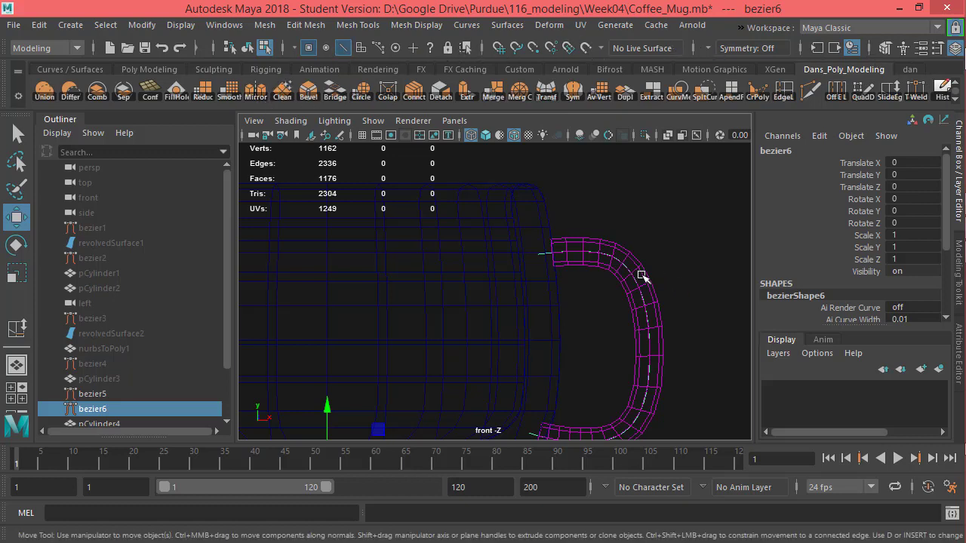
# Switch bezier6 to control vertex editing and select the end vertex at the handle's upper end
pyautogui.keyDown('alt'); pyautogui.moveTo(637, 298); pyautogui.dragTo(629, 154, button='middle'); pyautogui.keyUp('alt')
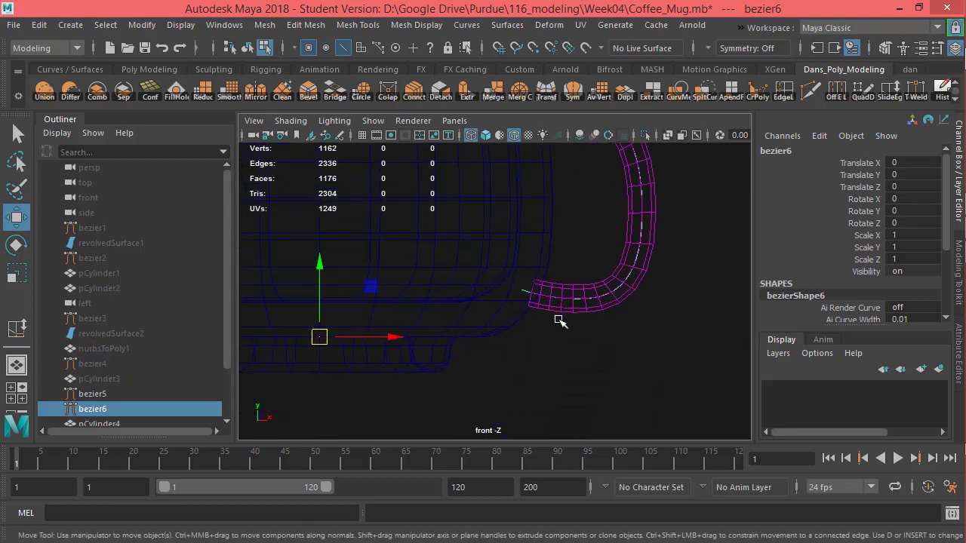
pyautogui.keyDown('alt'); pyautogui.moveTo(557, 318); pyautogui.dragTo(530, 150, button='right'); pyautogui.keyUp('alt')
pyautogui.keyDown('alt'); pyautogui.moveTo(622, 200); pyautogui.dragTo(494, 264, button='right'); pyautogui.keyUp('alt')
pyautogui.moveTo(510, 294); pyautogui.dragTo(510, 294)
# Try raising the upper end vertex and the upper-bend anchor of the handle curve, and undo both moves
pyautogui.moveTo(501, 195); pyautogui.dragTo(498, 145)
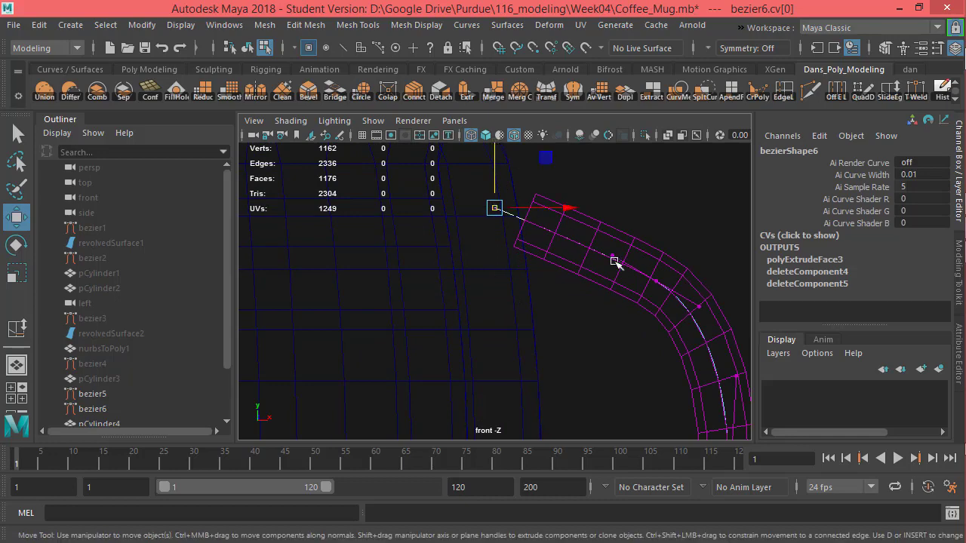
pyautogui.click(657, 280)
pyautogui.moveTo(663, 283); pyautogui.dragTo(664, 220)
pyautogui.scroll(-4, 642, 308)
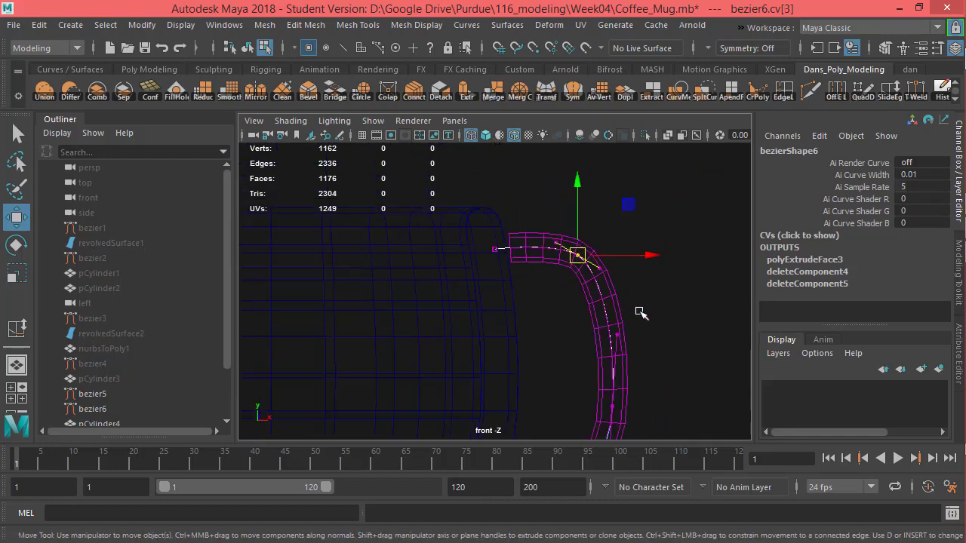
pyautogui.hotkey('ctrl', 'z')
pyautogui.hotkey('ctrl', 'z')
pyautogui.hotkey('ctrl', 'z')
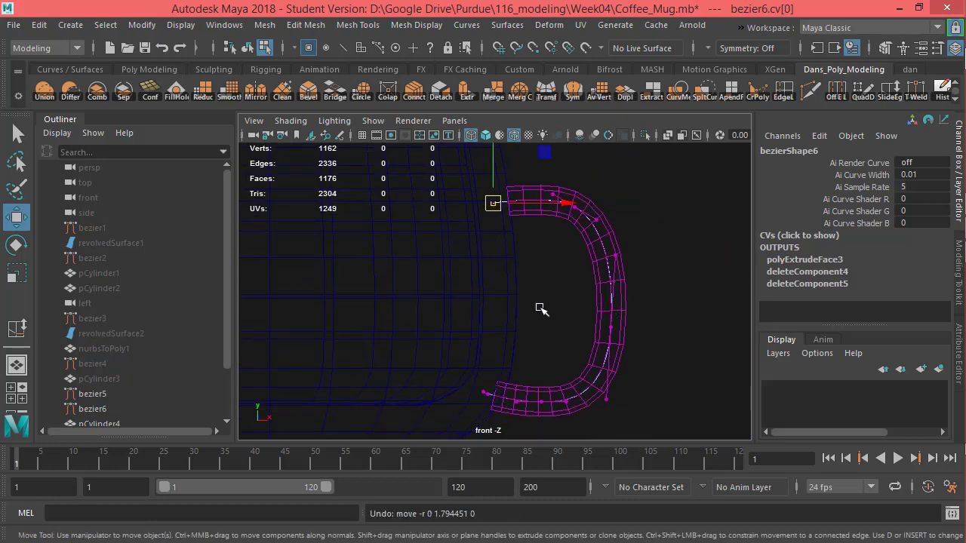
# Try moving the vertex next to the handle curve's lower end outward and up, and undo the move
pyautogui.keyDown('alt'); pyautogui.moveTo(536, 375); pyautogui.dragTo(572, 260, button='middle'); pyautogui.keyUp('alt')
pyautogui.scroll(6, 556, 330)
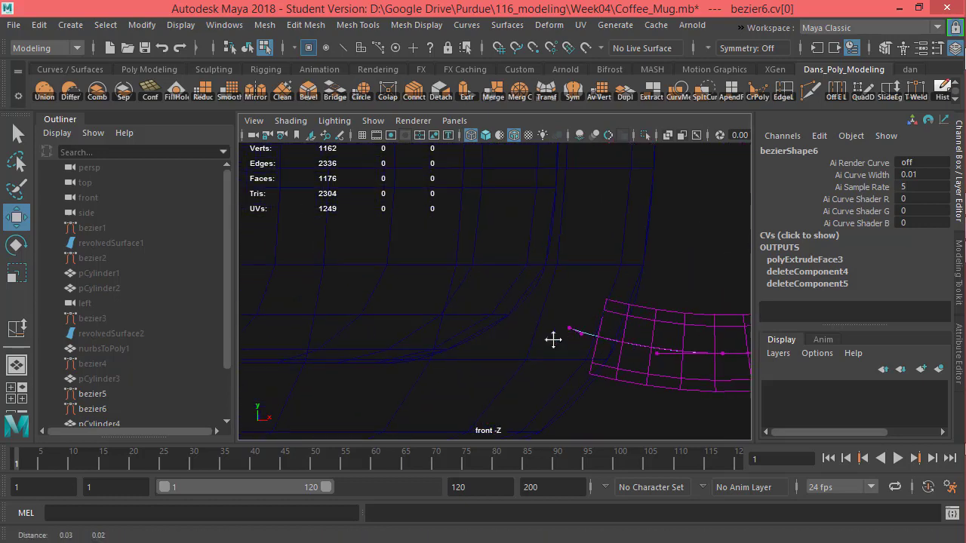
pyautogui.click(505, 305)
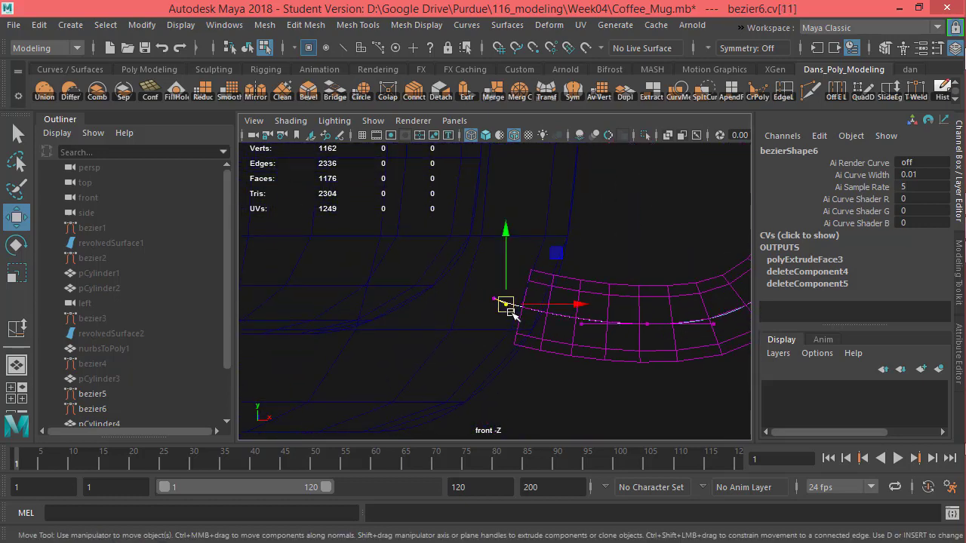
pyautogui.moveTo(559, 253); pyautogui.dragTo(608, 237, button='middle')
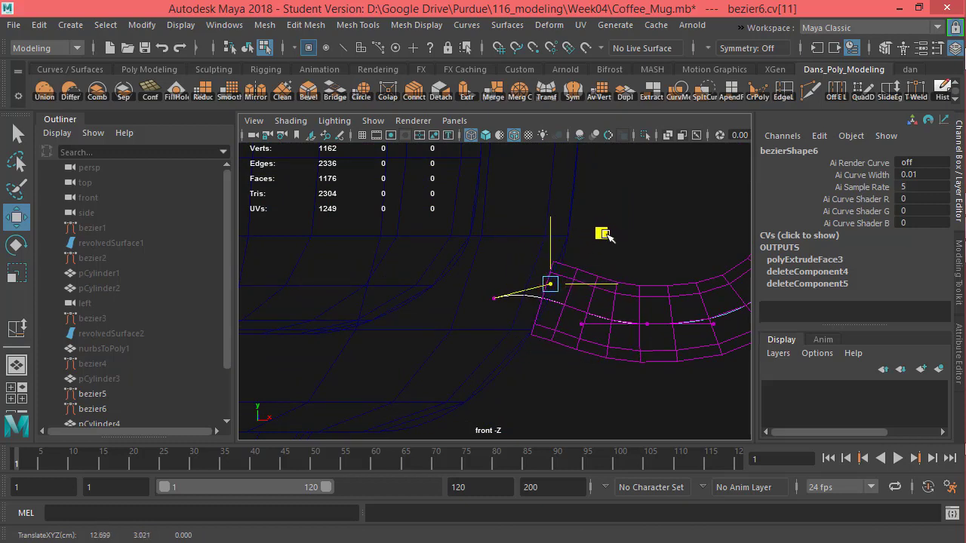
pyautogui.moveTo(606, 234); pyautogui.dragTo(591, 233)
pyautogui.hotkey('ctrl', 'z')
# Move the end vertex at the handle curve's lower end outward and slightly up, to about X 12.04, Y 2.85
pyautogui.click(492, 297)
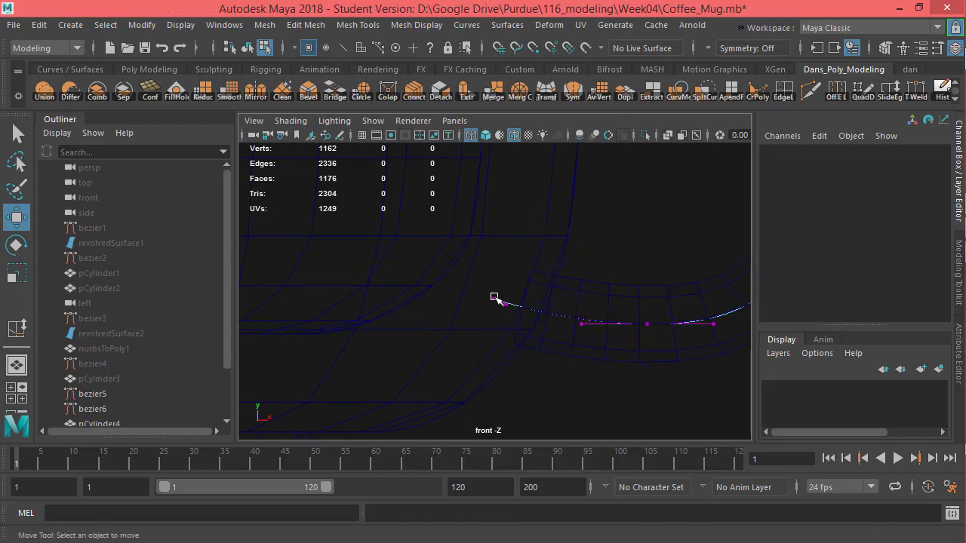
pyautogui.click(494, 298)
pyautogui.moveTo(543, 250); pyautogui.dragTo(577, 243)
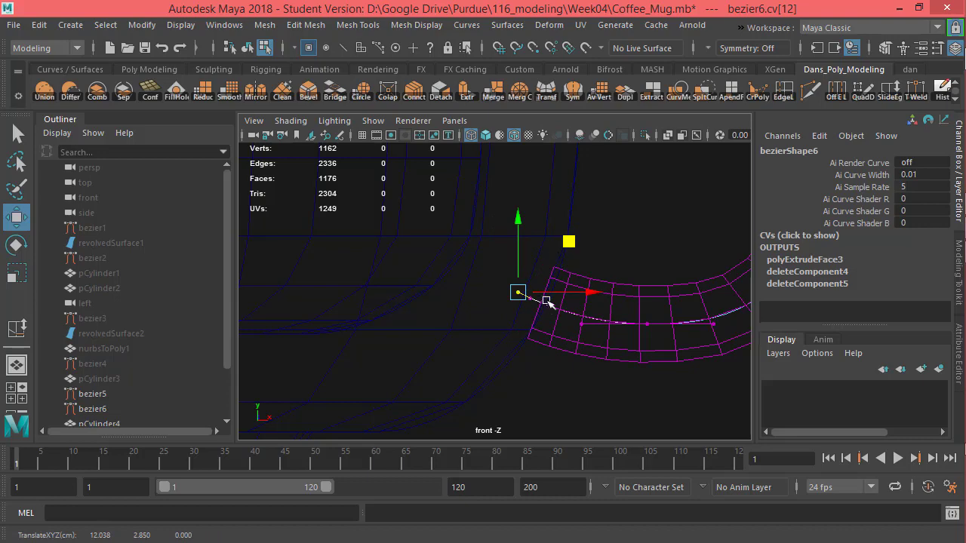
# Select the vertices along the lower arm of the handle curve and raise them together, to about Y 3.8
pyautogui.keyDown('alt'); pyautogui.moveTo(542, 363); pyautogui.dragTo(507, 380, button='middle'); pyautogui.keyUp('alt')
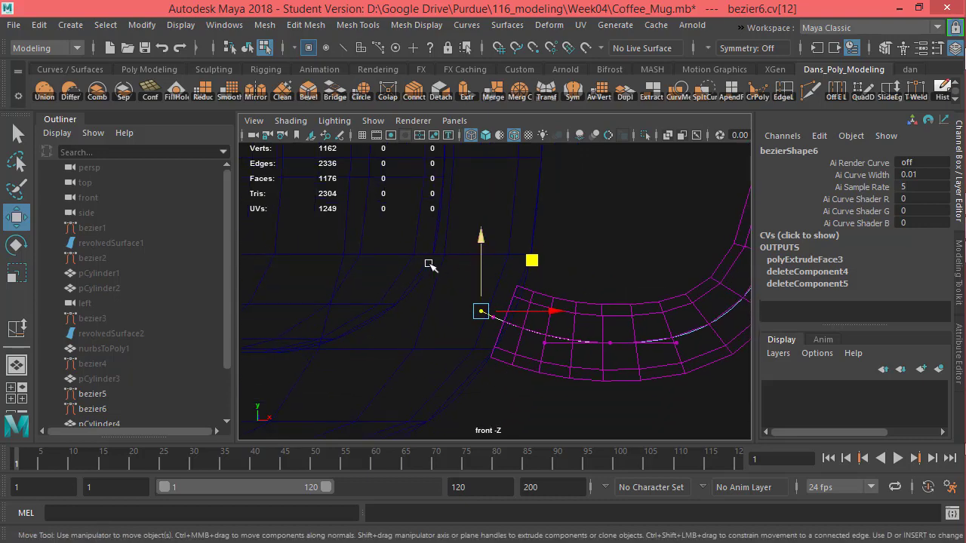
pyautogui.keyDown('alt'); pyautogui.moveTo(579, 365); pyautogui.dragTo(513, 348, button='middle'); pyautogui.keyUp('alt')
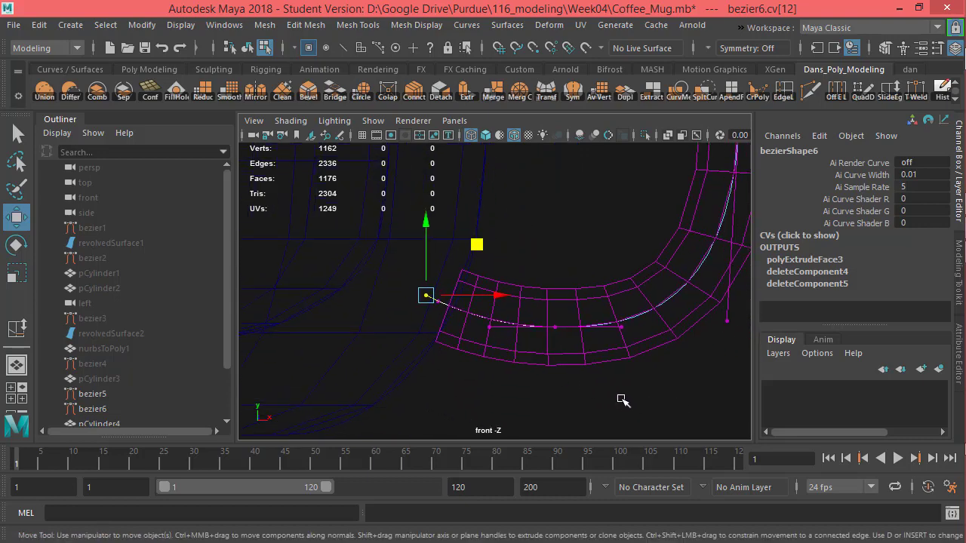
pyautogui.moveTo(624, 400); pyautogui.dragTo(390, 250)
pyautogui.moveTo(492, 256); pyautogui.dragTo(518, 194)
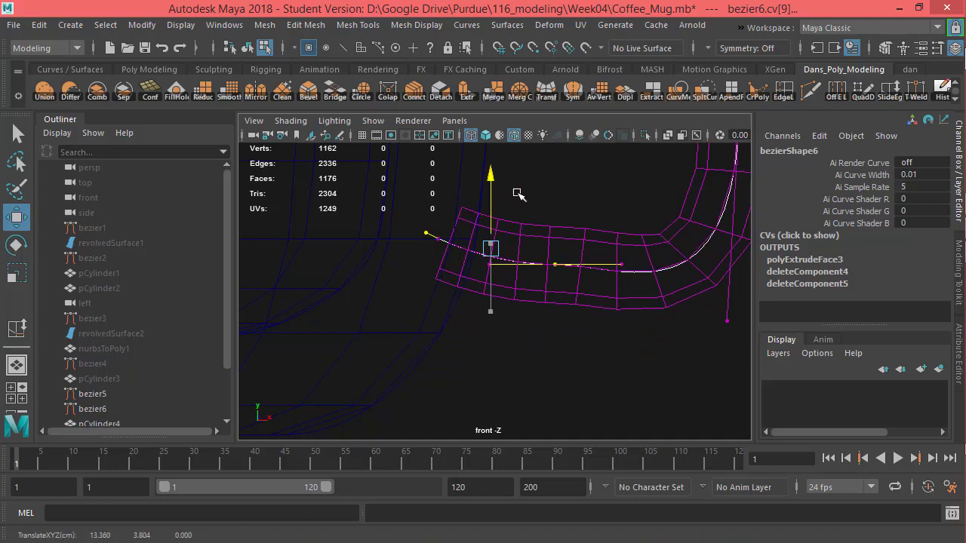
pyautogui.keyDown('alt'); pyautogui.moveTo(672, 348); pyautogui.dragTo(590, 380, button='middle'); pyautogui.keyUp('alt')
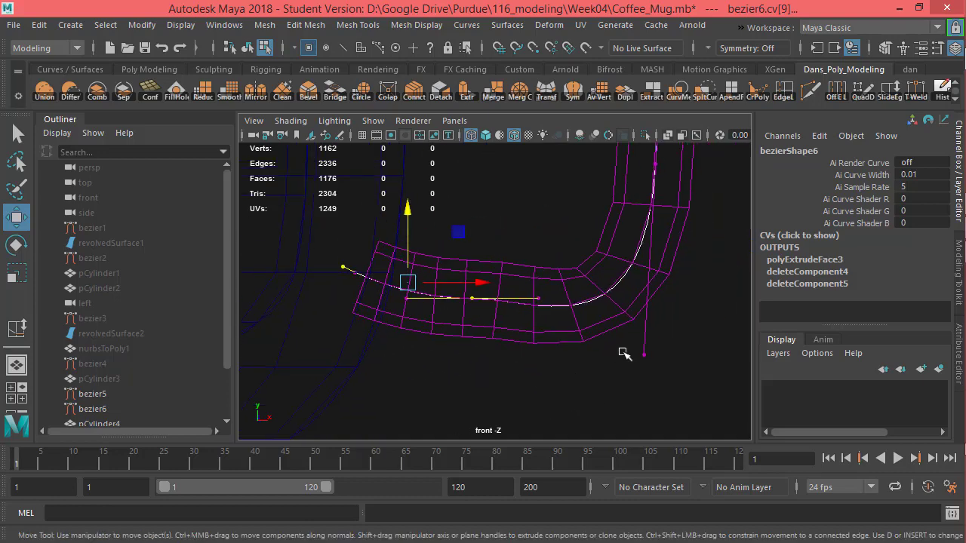
# Raise the tangent vertex at the handle curve's lower outer bend slightly to smooth the corner
pyautogui.click(643, 355)
pyautogui.keyDown('alt'); pyautogui.moveTo(669, 360); pyautogui.dragTo(597, 392, button='middle'); pyautogui.keyUp('alt')
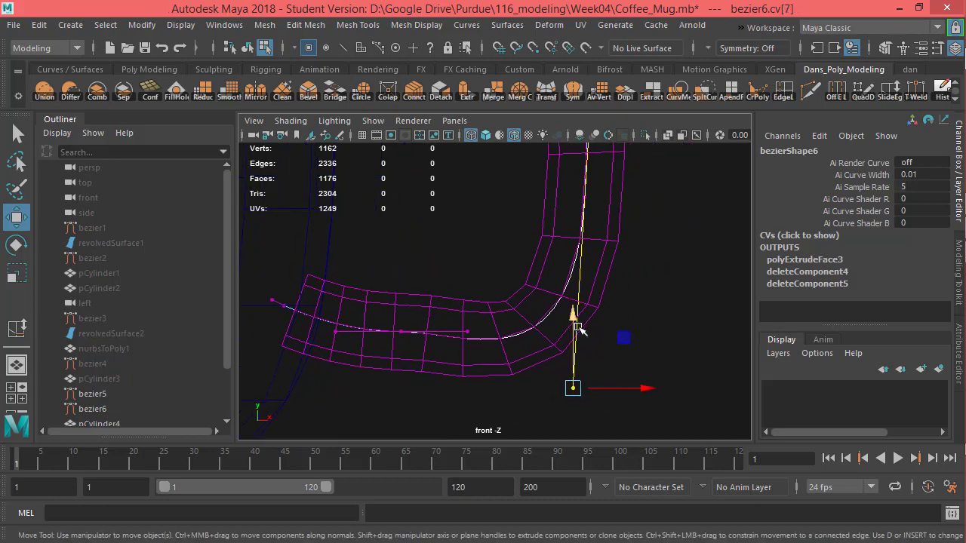
pyautogui.keyDown('alt'); pyautogui.moveTo(624, 339); pyautogui.dragTo(631, 219, button='right'); pyautogui.keyUp('alt')
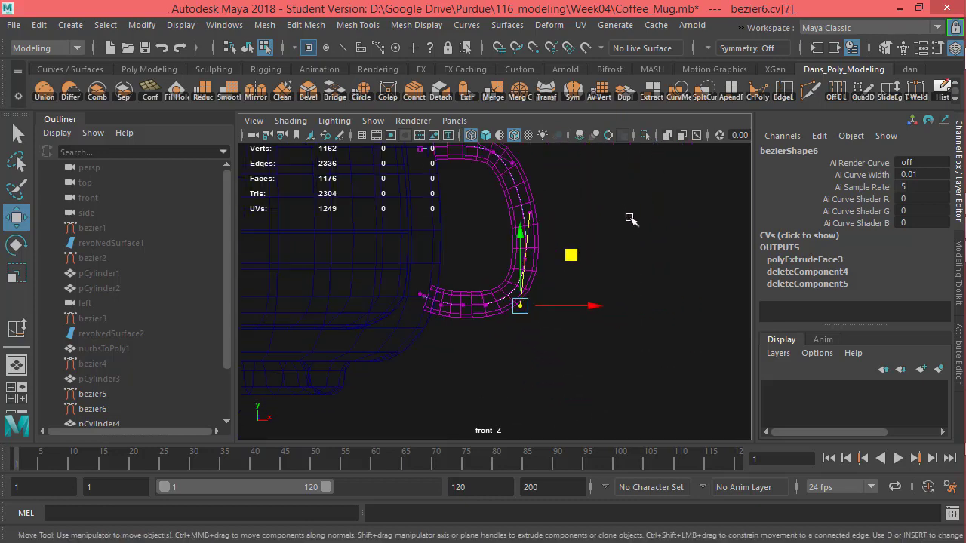
pyautogui.keyDown('alt'); pyautogui.moveTo(631, 219); pyautogui.dragTo(644, 254, button='middle'); pyautogui.keyUp('alt')
pyautogui.moveTo(587, 288); pyautogui.dragTo(586, 283)
# Move the anchor vertex on the outer side of the handle curve slightly inward toward the mug
pyautogui.click(538, 292)
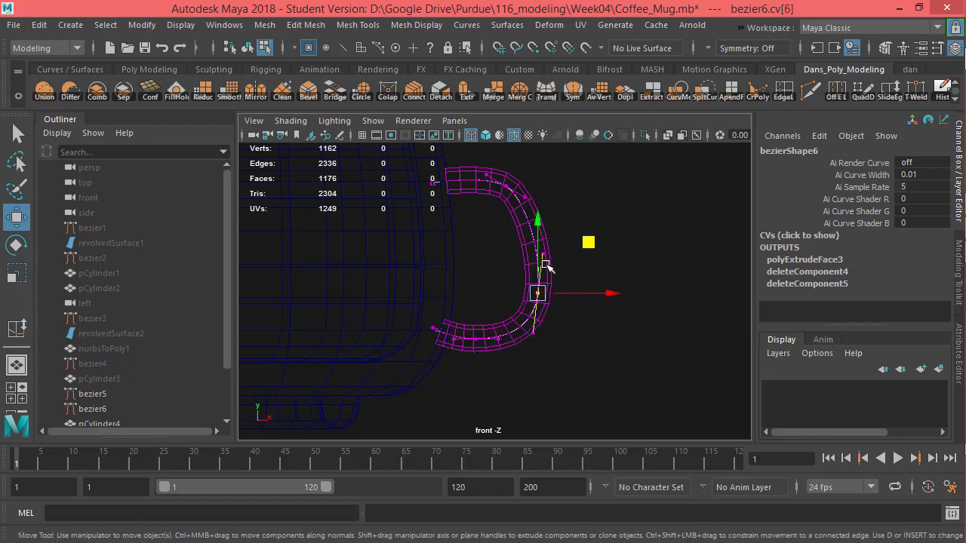
pyautogui.moveTo(587, 242)
pyautogui.mouseDown(button='middle')
pyautogui.moveTo(586, 213)
pyautogui.moveTo(578, 244)
pyautogui.mouseUp(button='middle')
pyautogui.scroll(2, 556, 277)
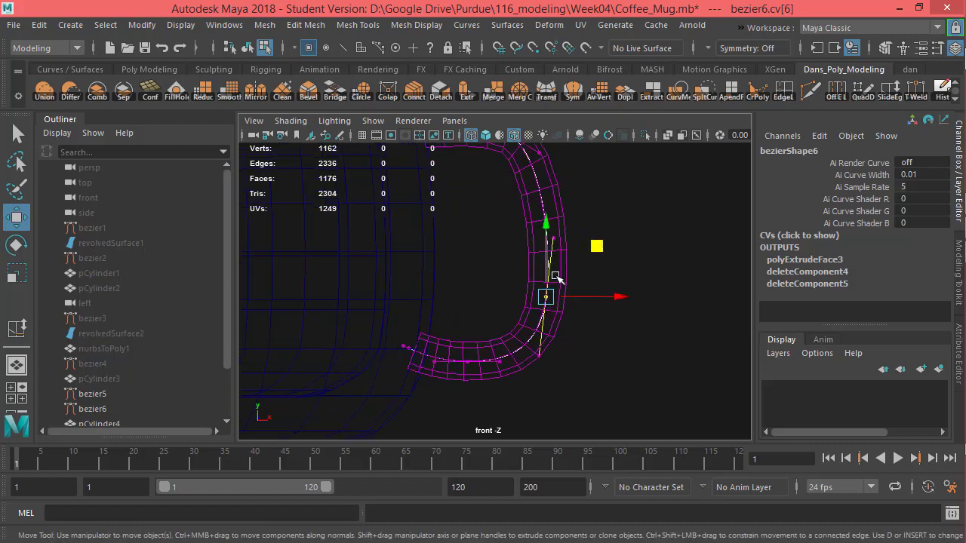
# Check in shaded front and perspective views how the handle's lower end meets the mug wall, including from inside the mug
pyautogui.scroll(1, 417, 360)
pyautogui.keyDown('alt'); pyautogui.moveTo(434, 366); pyautogui.dragTo(475, 272, button='middle'); pyautogui.keyUp('alt')
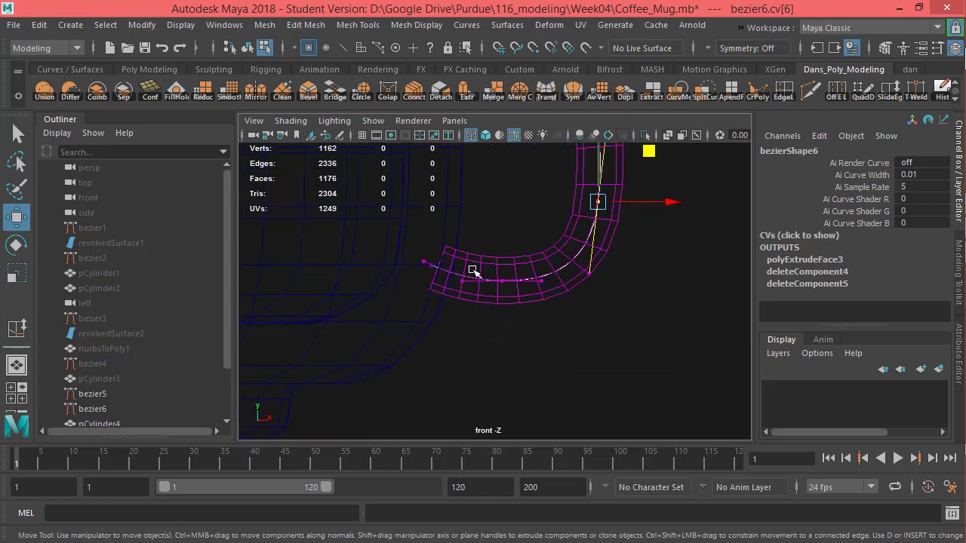
pyautogui.scroll(1, 456, 274)
pyautogui.press('5')
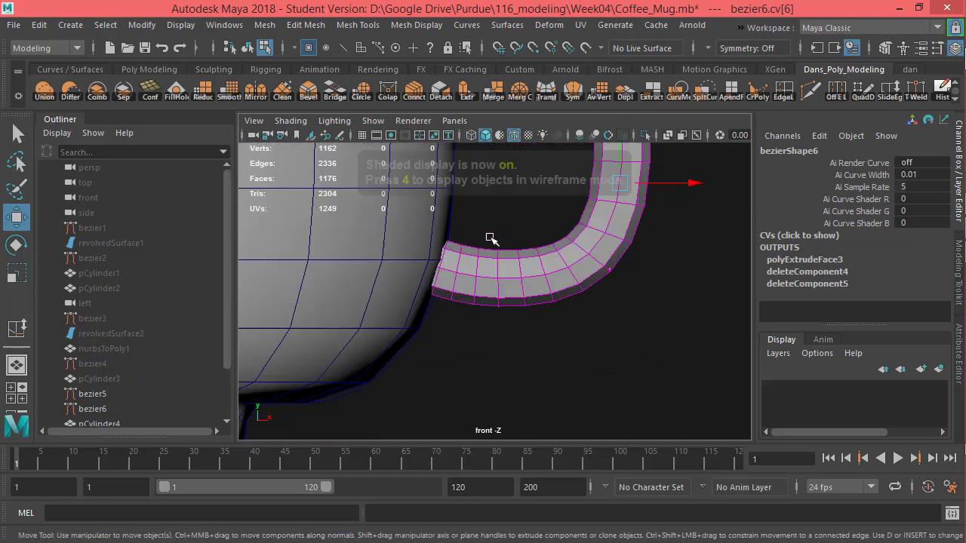
pyautogui.press('space')
pyautogui.moveTo(511, 221); pyautogui.dragTo(423, 229)
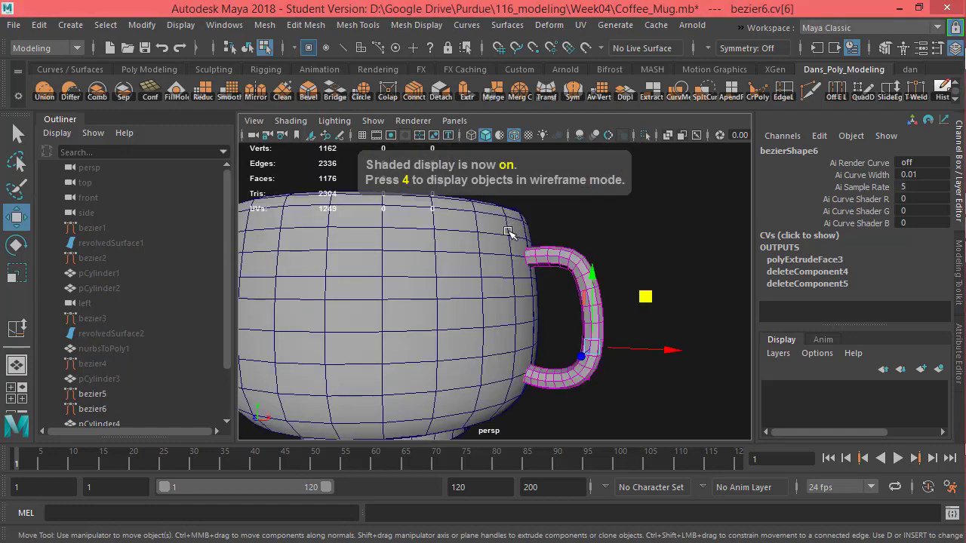
pyautogui.keyDown('alt'); pyautogui.moveTo(483, 309); pyautogui.dragTo(467, 297); pyautogui.keyUp('alt')
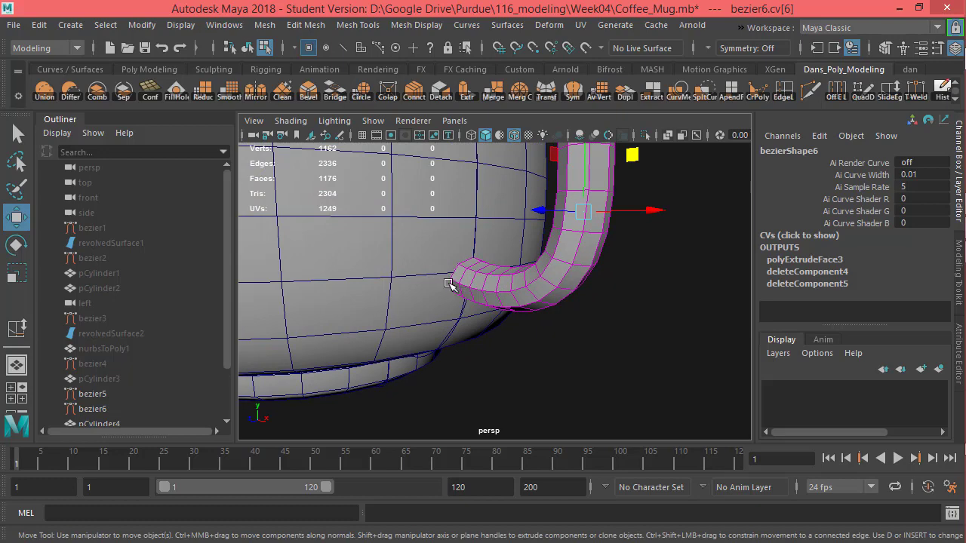
pyautogui.scroll(5, 457, 282)
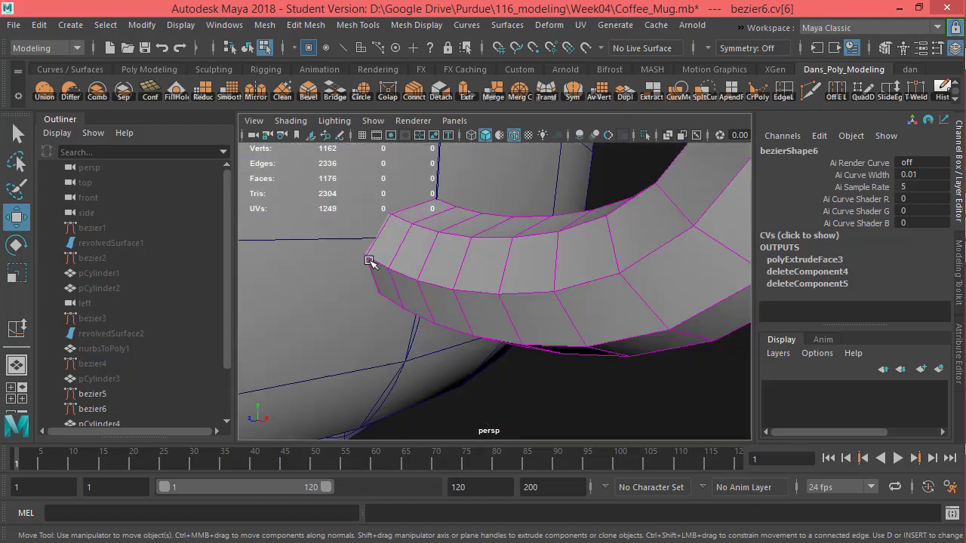
pyautogui.keyDown('alt'); pyautogui.moveTo(392, 255); pyautogui.dragTo(527, 299); pyautogui.keyUp('alt')
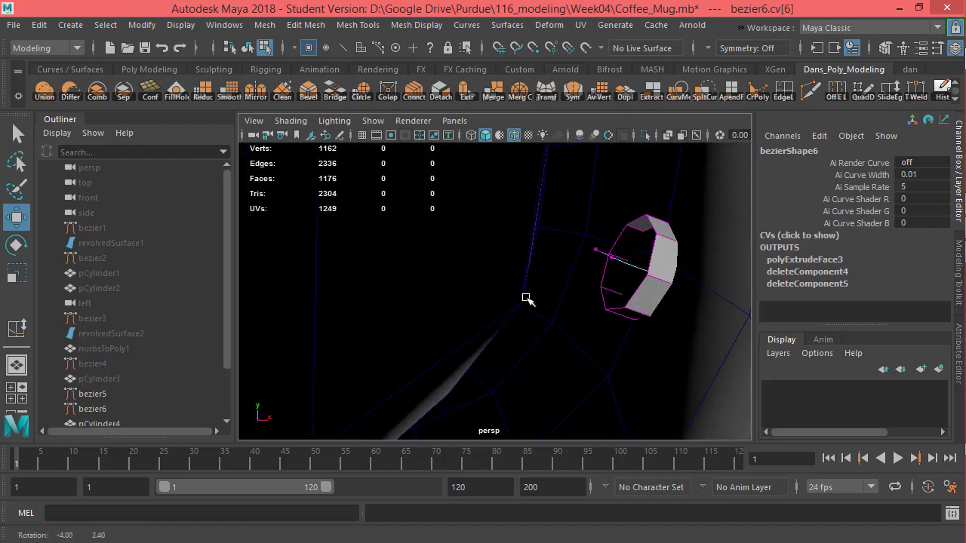
# Move the last two control vertices at the handle curve's lower inner end together to about X 12.26, Y 4.37
pyautogui.click(609, 257)
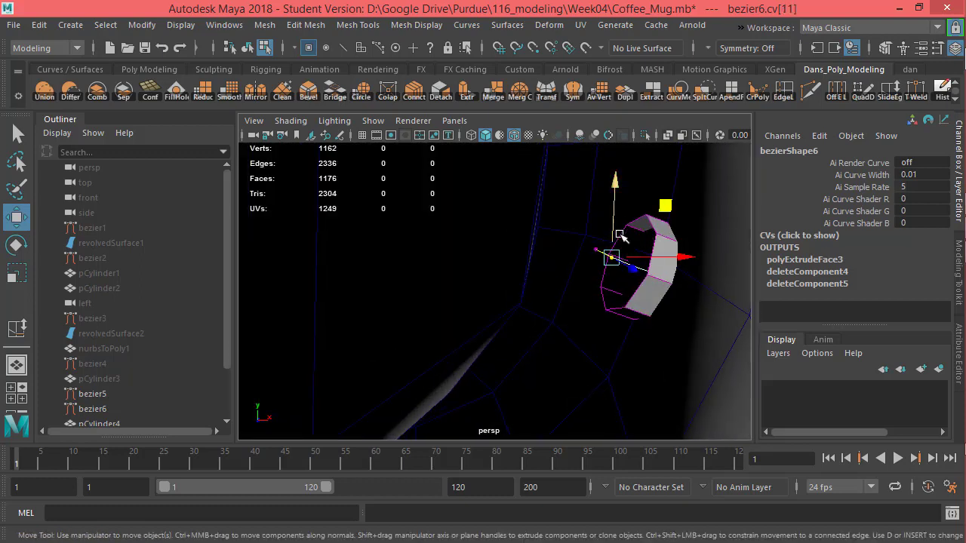
pyautogui.keyDown('shift'); pyautogui.click(593, 252); pyautogui.keyUp('shift')
pyautogui.keyDown('alt'); pyautogui.moveTo(675, 309); pyautogui.dragTo(615, 345, button='right'); pyautogui.keyUp('alt')
pyautogui.keyDown('alt'); pyautogui.moveTo(615, 345); pyautogui.dragTo(480, 292); pyautogui.keyUp('alt')
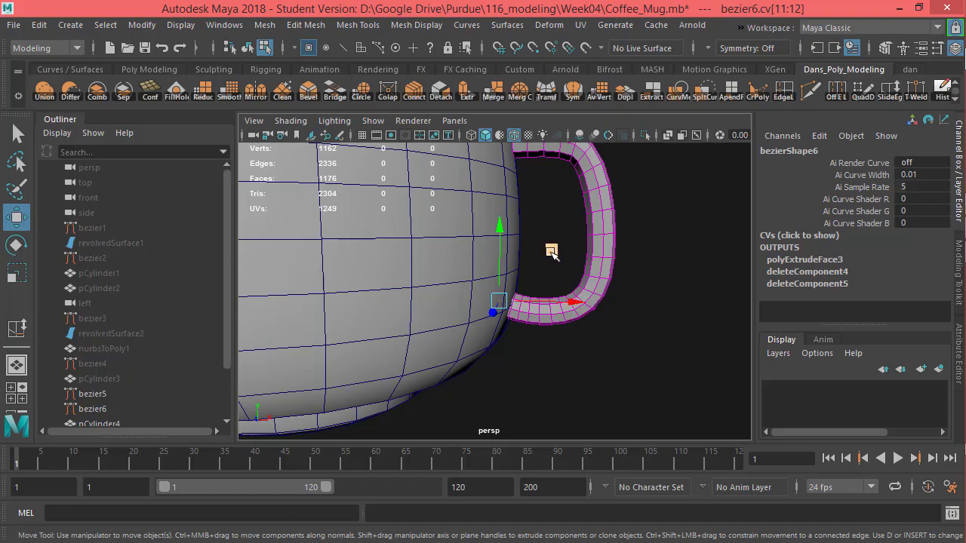
pyautogui.moveTo(551, 253); pyautogui.dragTo(551, 257)
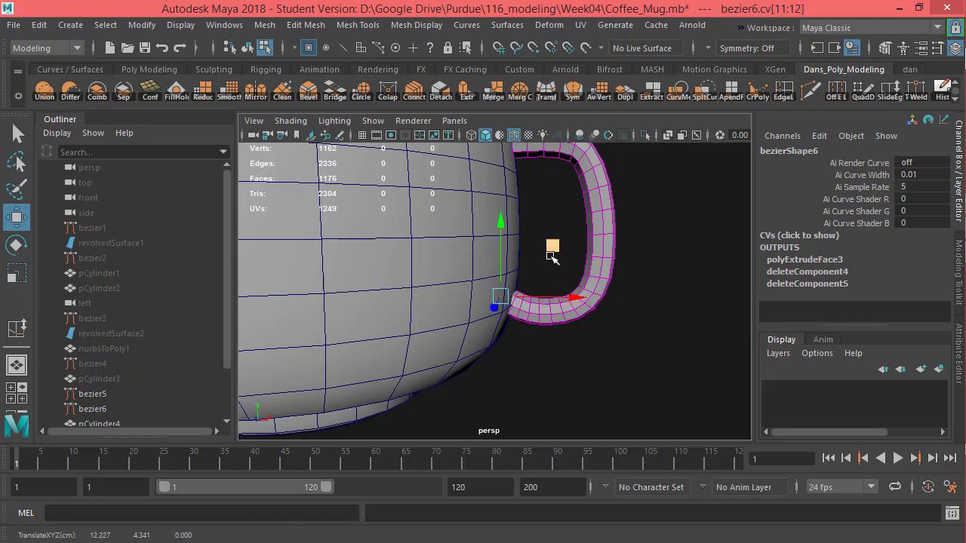
pyautogui.scroll(2, 578, 327)
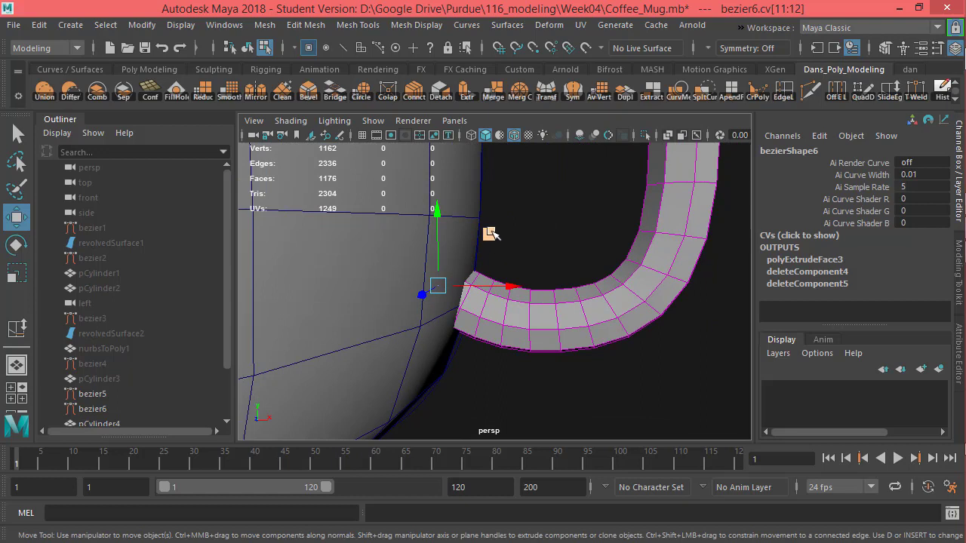
pyautogui.moveTo(491, 234); pyautogui.dragTo(492, 237)
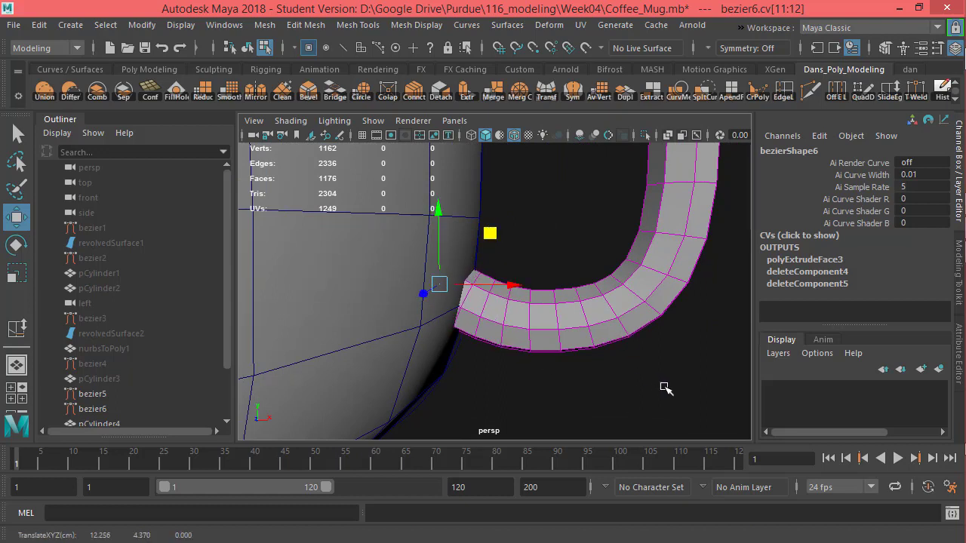
# Raise the anchor vertex on the curve's lower arm to about Y 3.79 and lower the curve's inner end vertex to about Y 4.07
pyautogui.moveTo(666, 388); pyautogui.dragTo(545, 240)
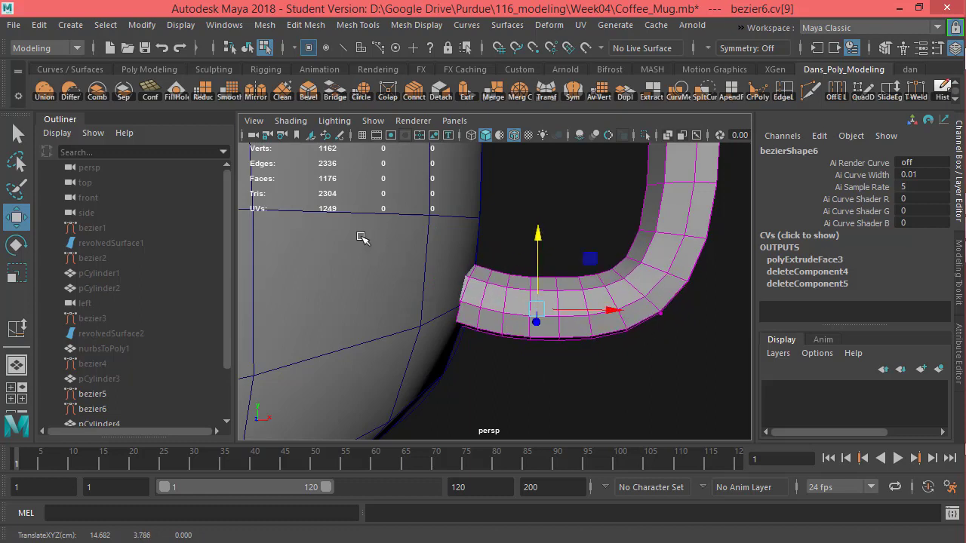
pyautogui.moveTo(361, 235); pyautogui.dragTo(495, 360)
pyautogui.moveTo(430, 215); pyautogui.dragTo(434, 227)
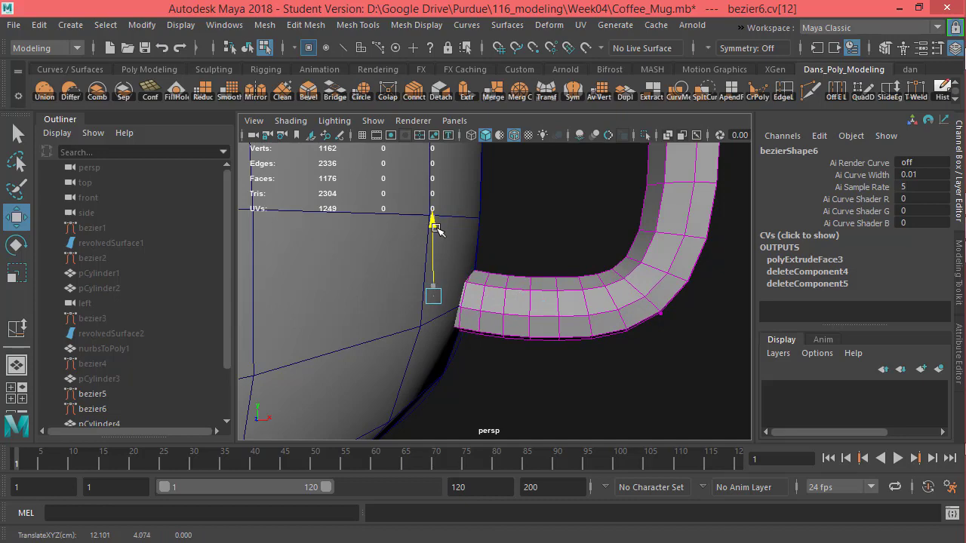
pyautogui.scroll(-5, 500, 269)
pyautogui.scroll(4, 593, 349)
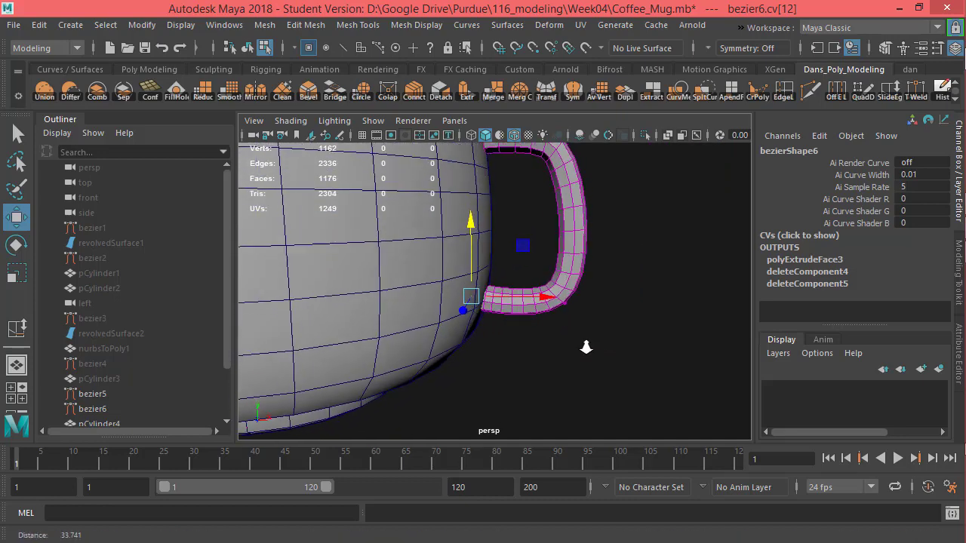
# Inspect from several angles how both ends of the handle meet the mug wall
pyautogui.keyDown('alt'); pyautogui.moveTo(586, 347); pyautogui.dragTo(494, 346); pyautogui.keyUp('alt')
pyautogui.keyDown('alt'); pyautogui.moveTo(541, 357); pyautogui.dragTo(530, 394, button='middle'); pyautogui.keyUp('alt')
pyautogui.keyDown('alt'); pyautogui.moveTo(585, 366); pyautogui.dragTo(668, 342, button='right'); pyautogui.keyUp('alt')
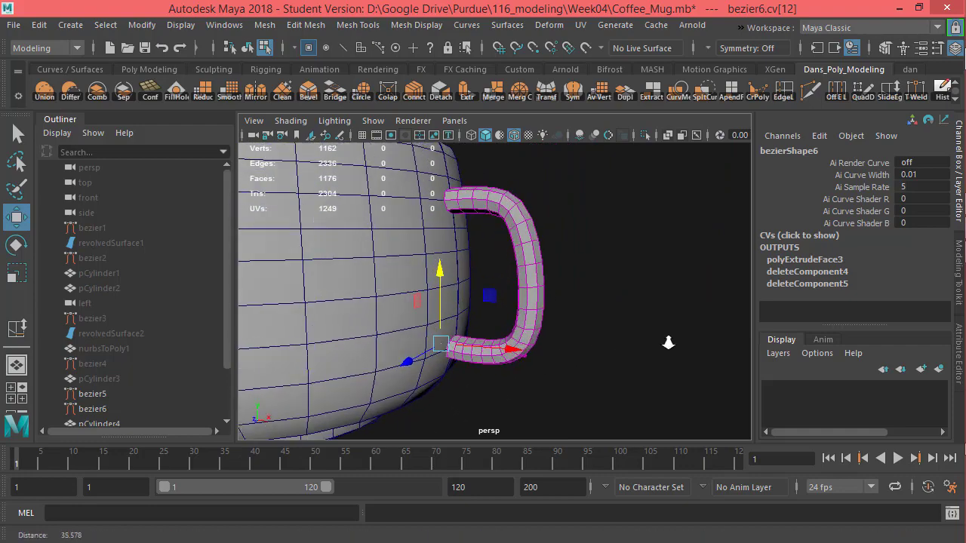
pyautogui.keyDown('alt'); pyautogui.moveTo(668, 342); pyautogui.dragTo(479, 309); pyautogui.keyUp('alt')
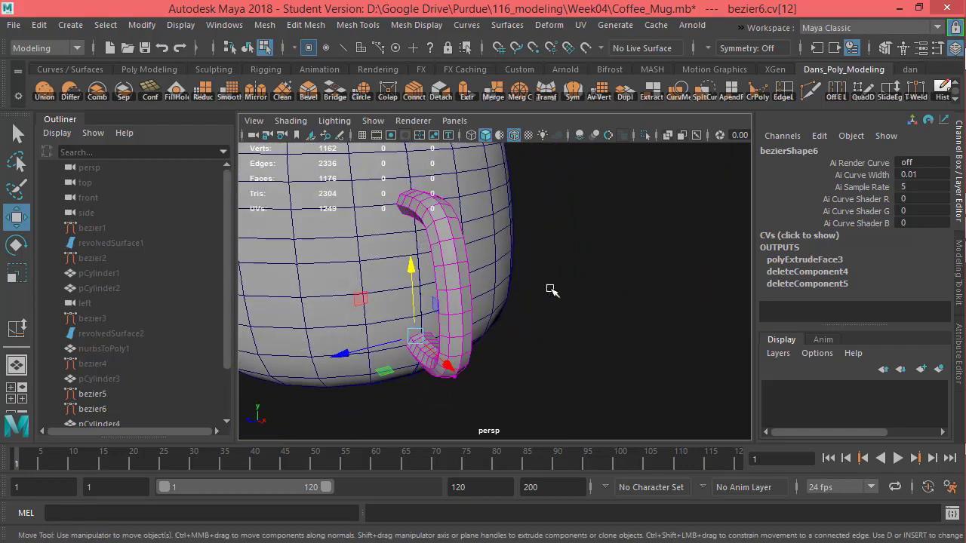
pyautogui.keyDown('alt'); pyautogui.moveTo(552, 290); pyautogui.dragTo(640, 274); pyautogui.keyUp('alt')
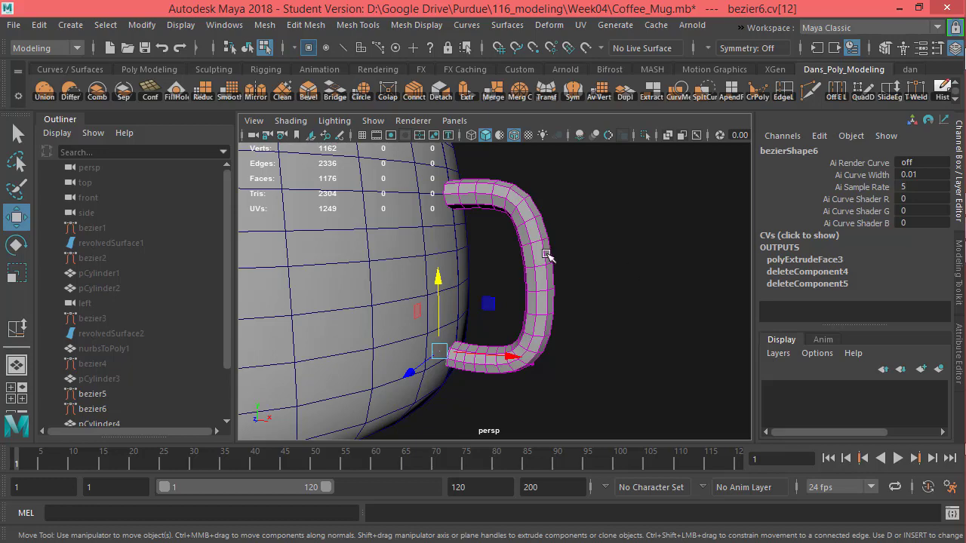
pyautogui.keyDown('alt'); pyautogui.moveTo(545, 251); pyautogui.dragTo(578, 261); pyautogui.keyUp('alt')
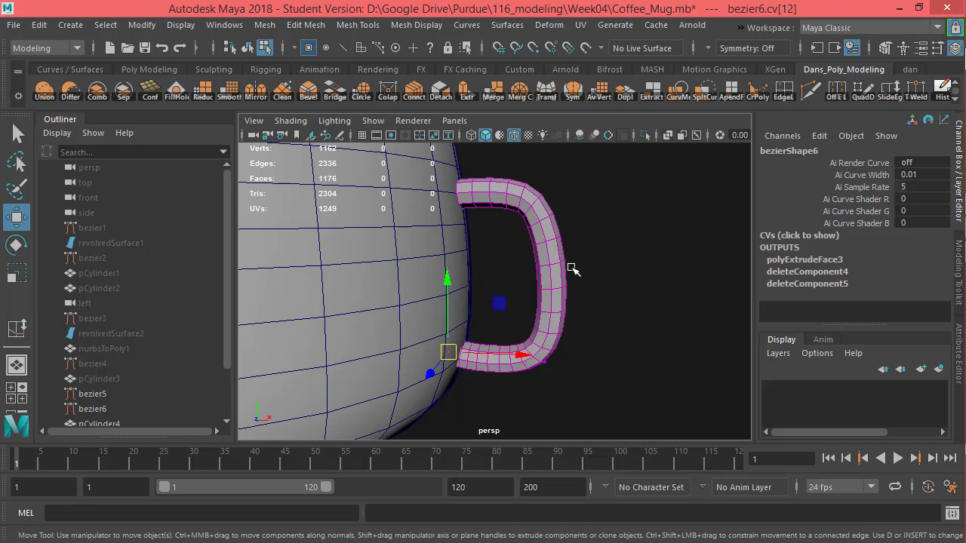
pyautogui.keyDown('alt'); pyautogui.moveTo(573, 269); pyautogui.dragTo(574, 255); pyautogui.keyUp('alt')
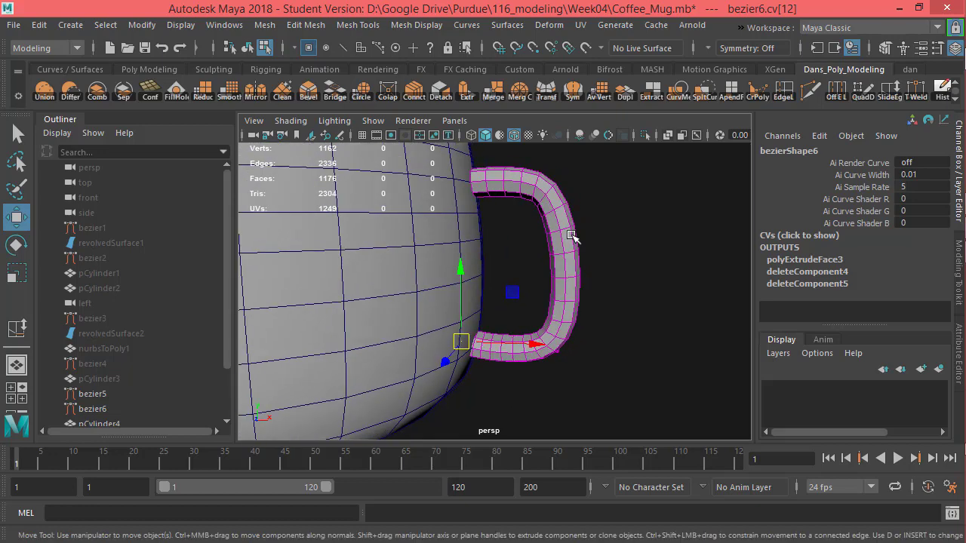
# Select the handle mesh as an object and apply the Transform operation to all its vertices
pyautogui.press('F8')
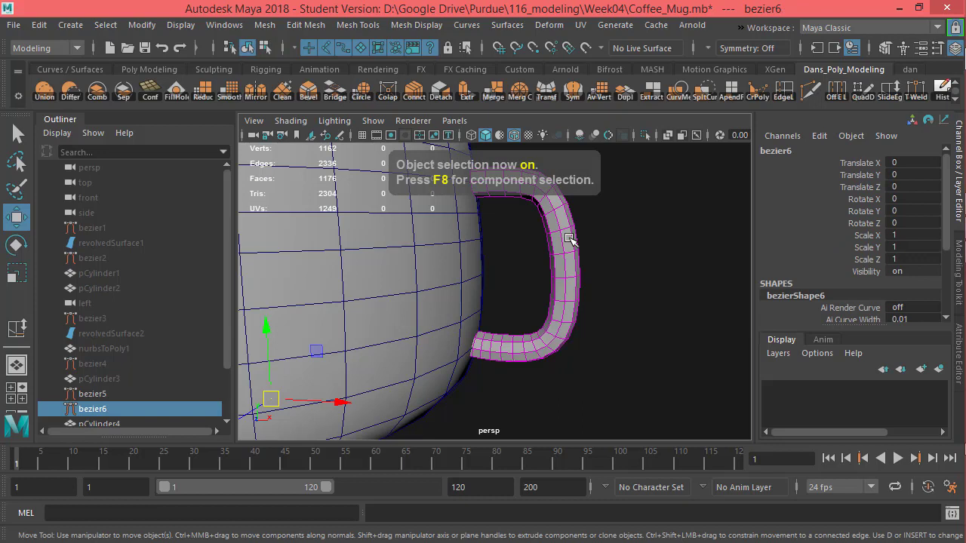
pyautogui.press('F8')
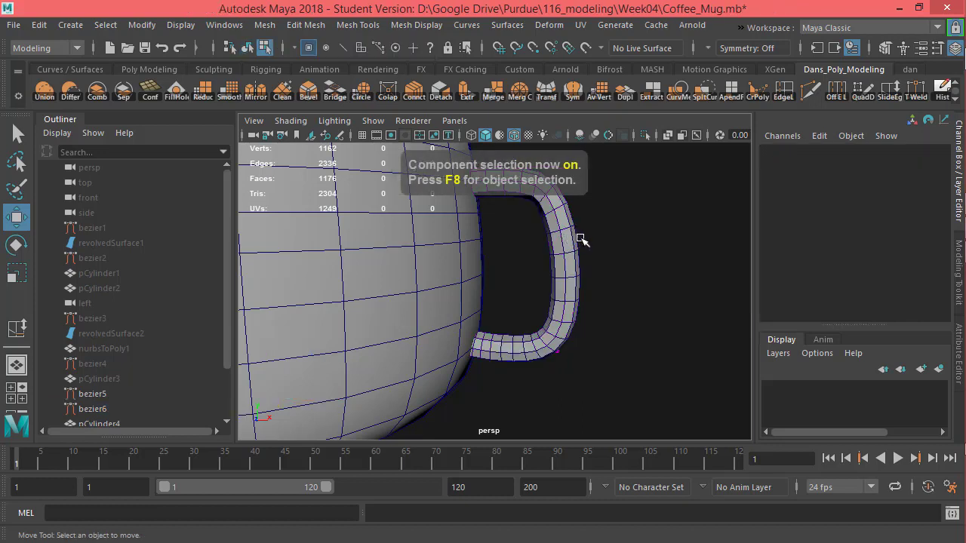
pyautogui.moveTo(571, 247); pyautogui.dragTo(571, 249)
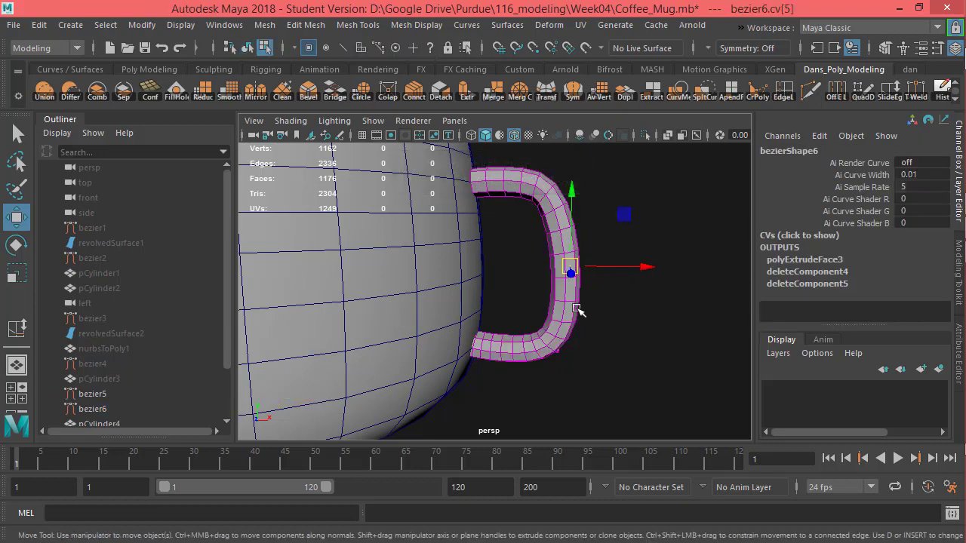
pyautogui.press('F8')
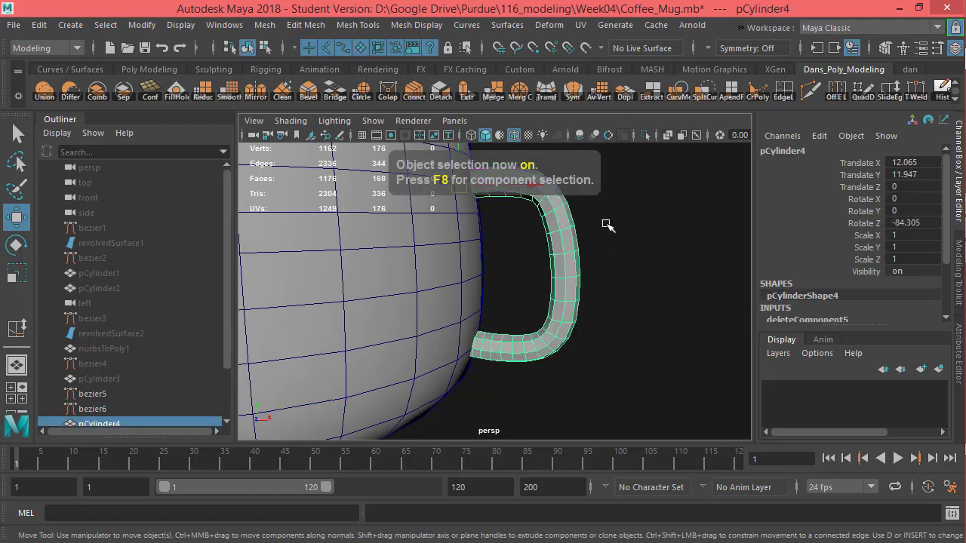
pyautogui.moveTo(626, 263)
pyautogui.keyDown('alt'); pyautogui.mouseDown()
pyautogui.moveTo(626, 276)
pyautogui.moveTo(627, 257)
pyautogui.mouseUp(); pyautogui.keyUp('alt')
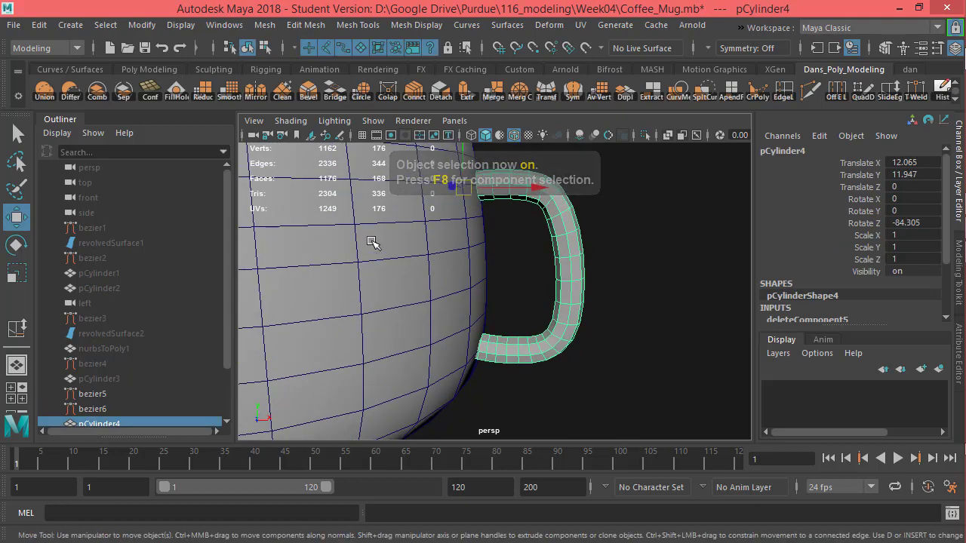
pyautogui.click(355, 29)
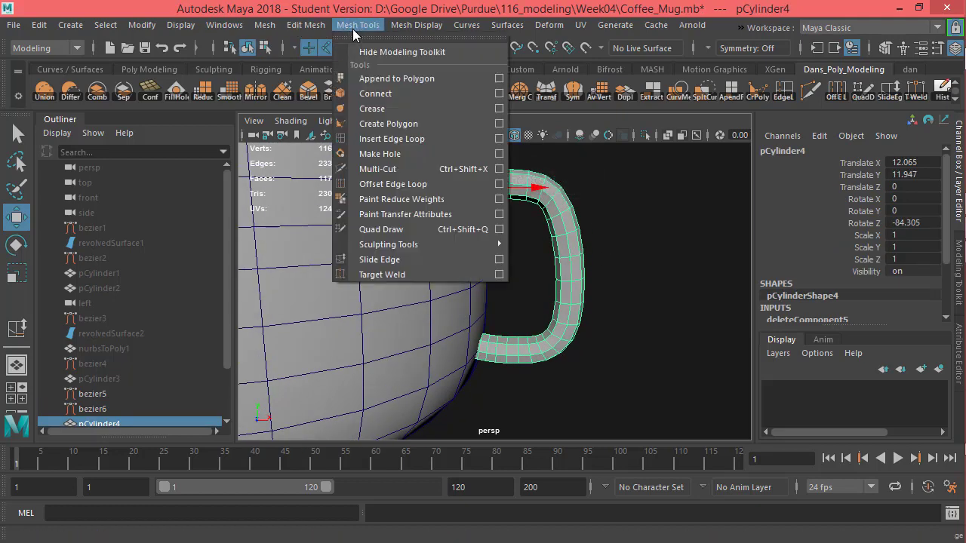
pyautogui.moveTo(316, 29)
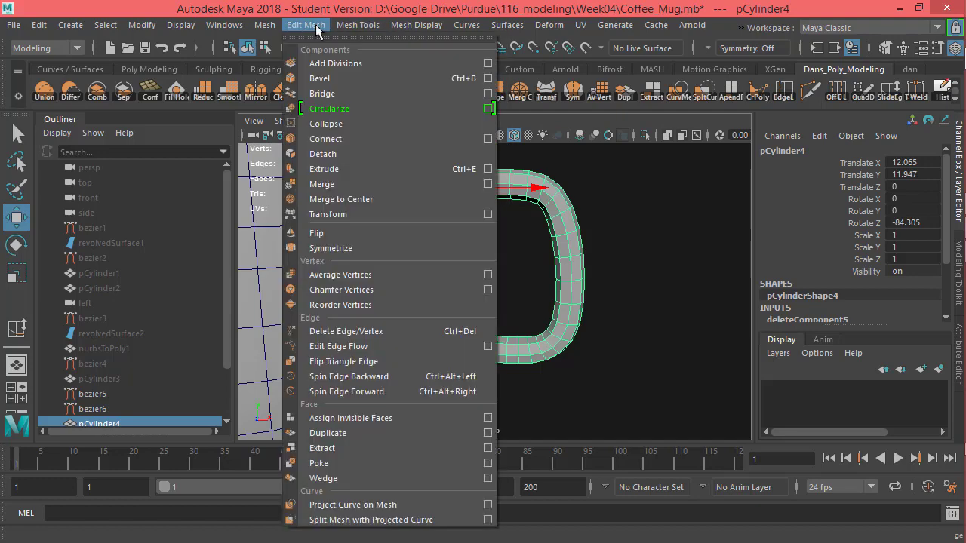
pyautogui.click(381, 213)
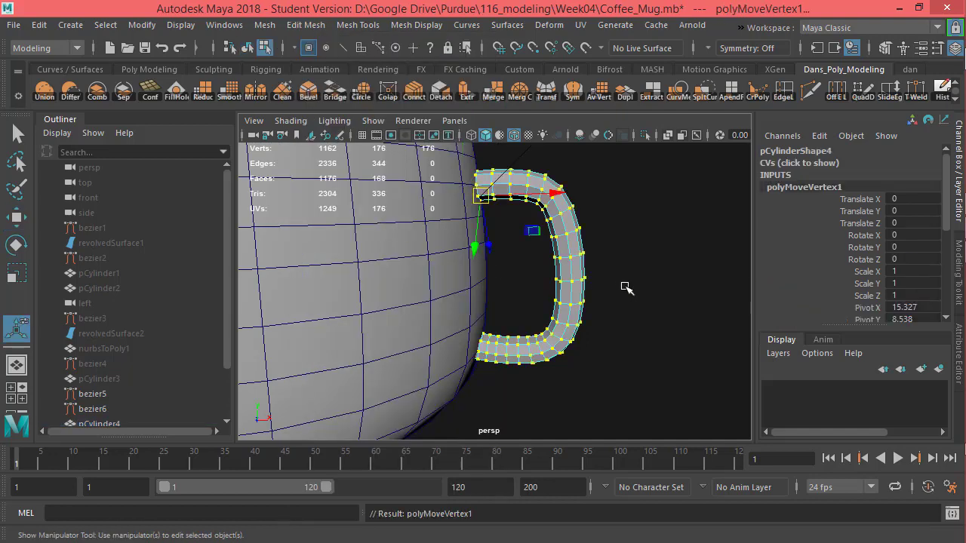
# Thicken the handle slightly by pushing all its vertices outward along their normals with the local Z transform
pyautogui.keyDown('alt'); pyautogui.moveTo(631, 294); pyautogui.dragTo(599, 284); pyautogui.keyUp('alt')
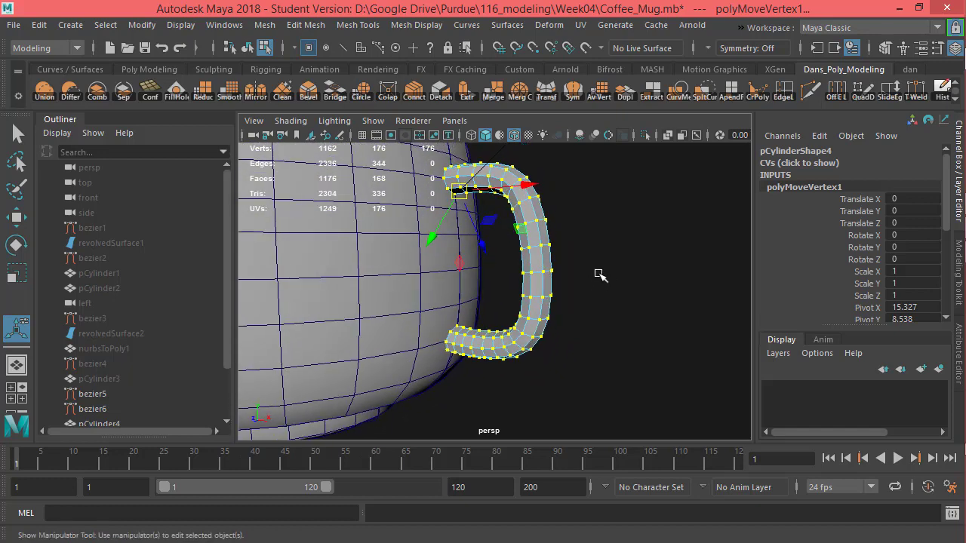
pyautogui.keyDown('alt'); pyautogui.moveTo(581, 258); pyautogui.dragTo(589, 300); pyautogui.keyUp('alt')
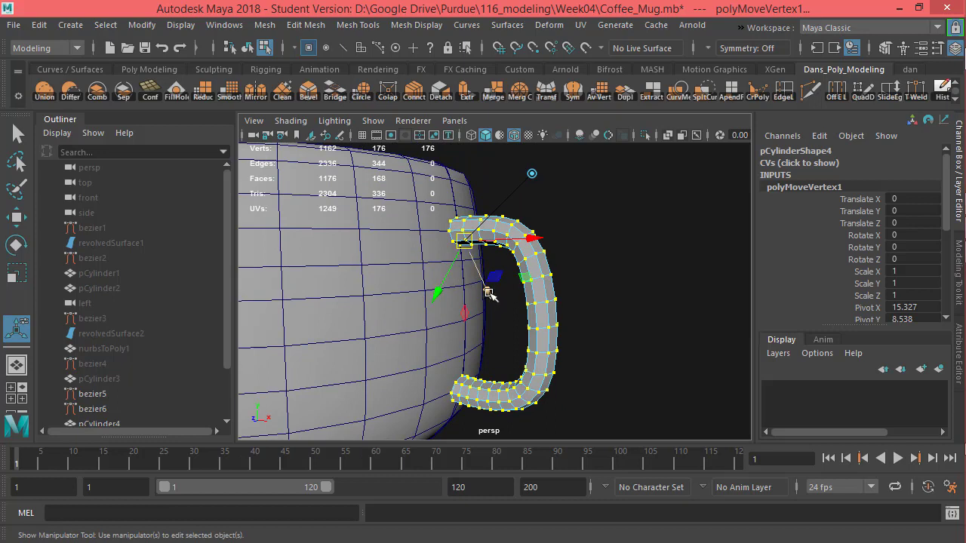
pyautogui.moveTo(489, 291); pyautogui.dragTo(493, 298)
pyautogui.keyDown('alt'); pyautogui.moveTo(601, 305); pyautogui.dragTo(535, 185); pyautogui.keyUp('alt')
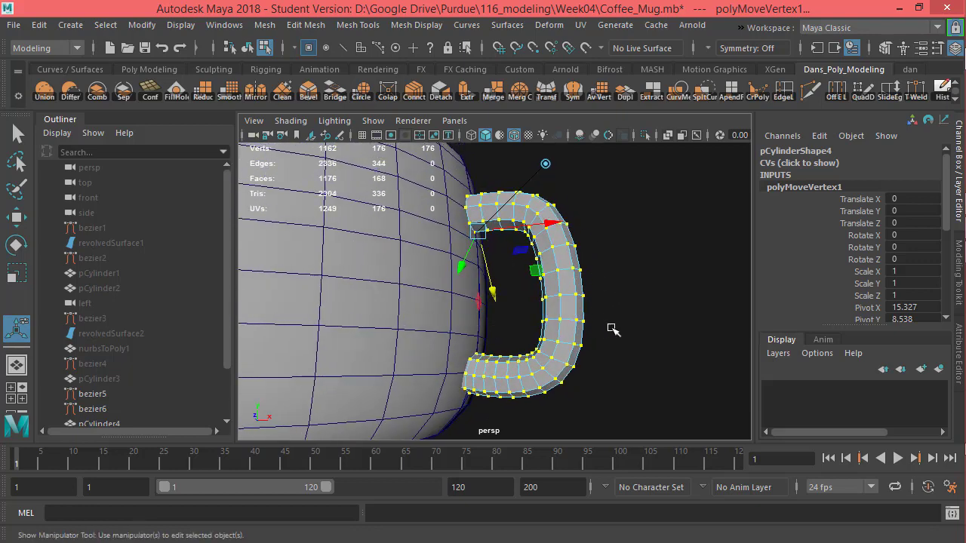
pyautogui.keyDown('alt'); pyautogui.moveTo(601, 335); pyautogui.dragTo(599, 326); pyautogui.keyUp('alt')
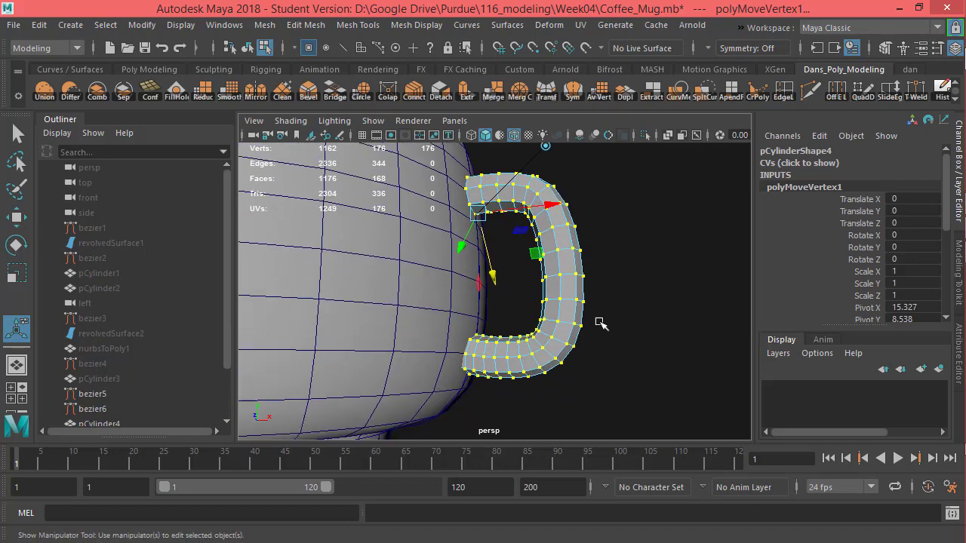
pyautogui.keyDown('alt'); pyautogui.moveTo(609, 286); pyautogui.dragTo(536, 178); pyautogui.keyUp('alt')
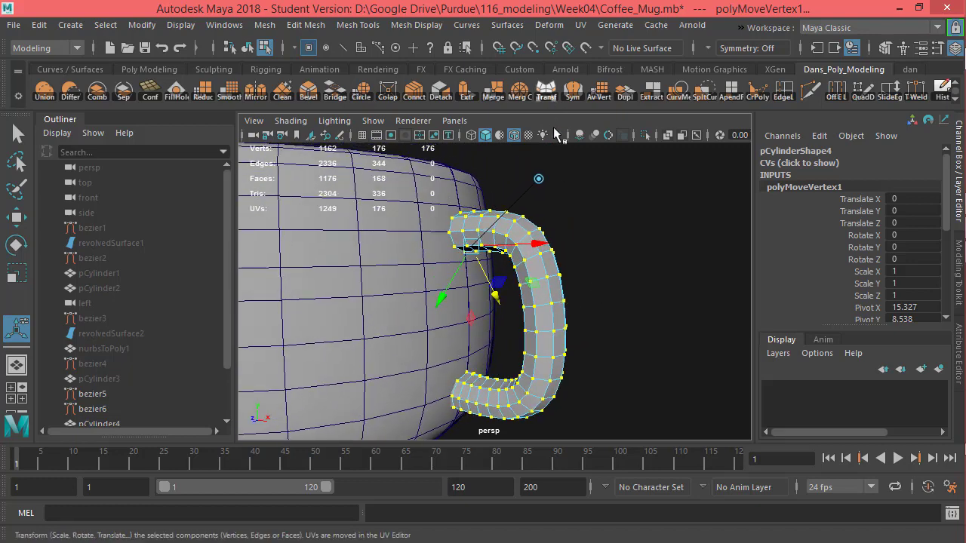
# Try moving the handle's vertices slightly along world X and undo the move
pyautogui.click(539, 179)
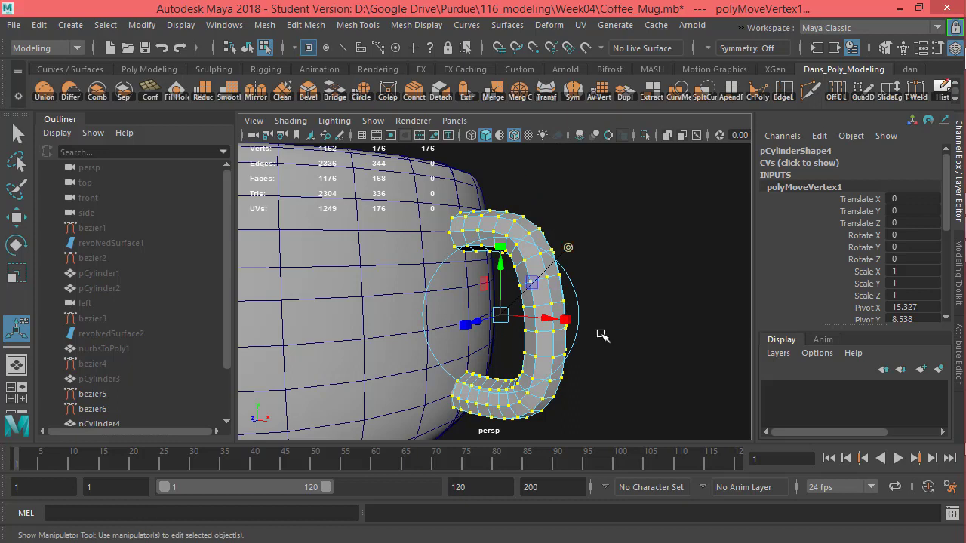
pyautogui.moveTo(545, 319); pyautogui.dragTo(544, 319)
pyautogui.hotkey('ctrl', 'z')
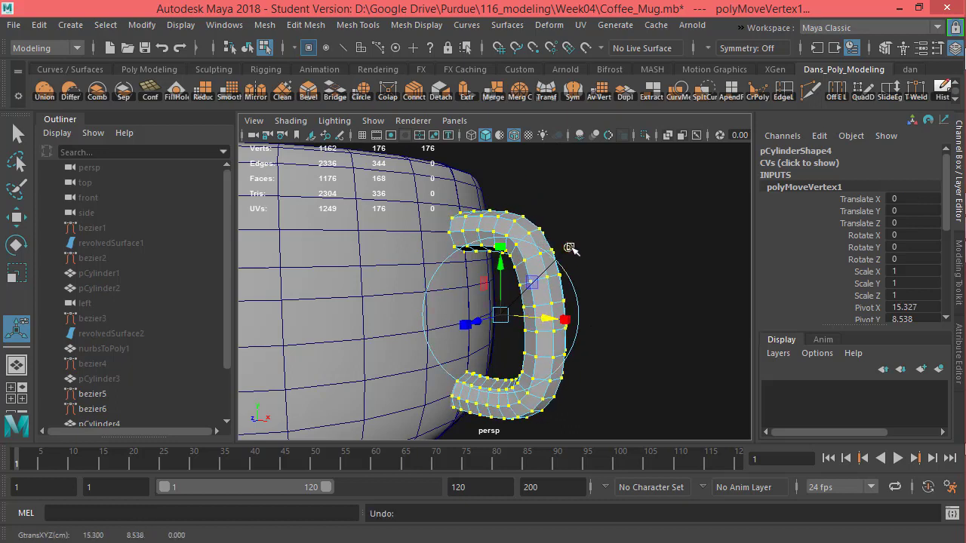
pyautogui.press('t')
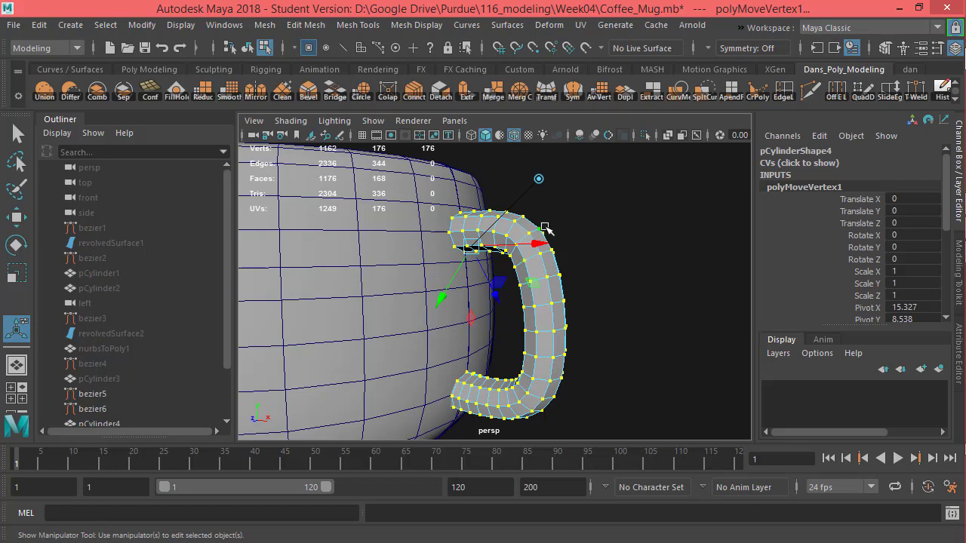
# Examine the thickened handle's proportions against the mug body from several angles and distances
pyautogui.keyDown('alt'); pyautogui.moveTo(601, 322); pyautogui.dragTo(607, 304); pyautogui.keyUp('alt')
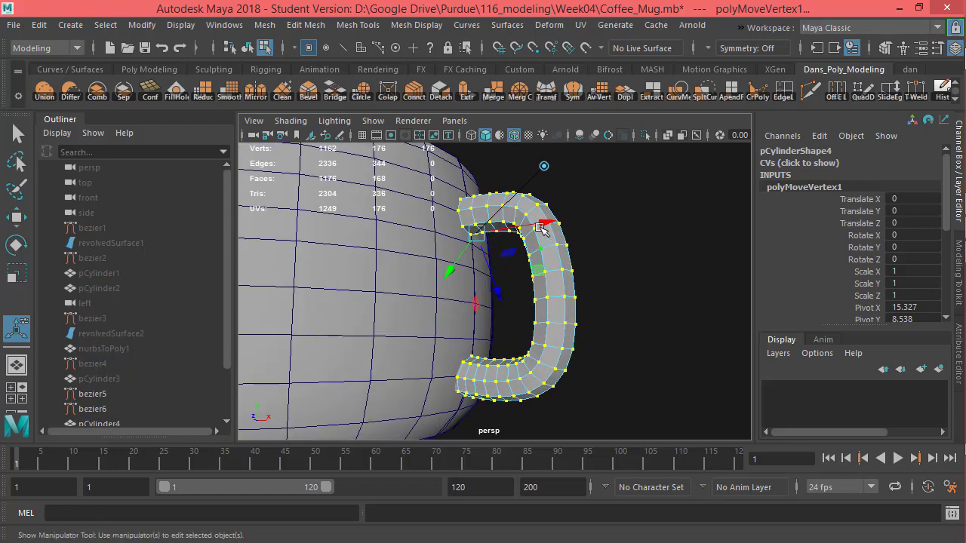
pyautogui.keyDown('alt'); pyautogui.moveTo(625, 373); pyautogui.dragTo(614, 357); pyautogui.keyUp('alt')
pyautogui.scroll(3, 611, 342)
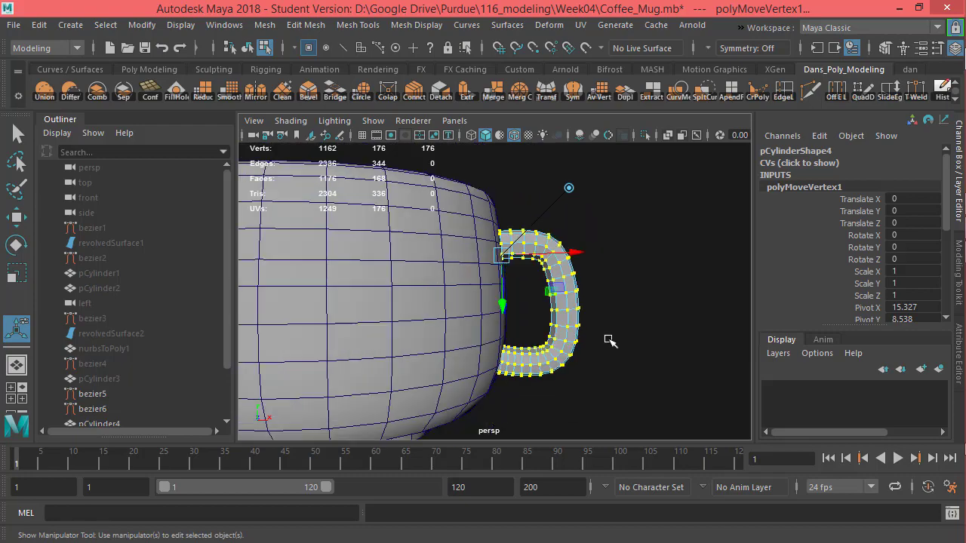
pyautogui.scroll(-1, 606, 341)
pyautogui.scroll(2, 610, 341)
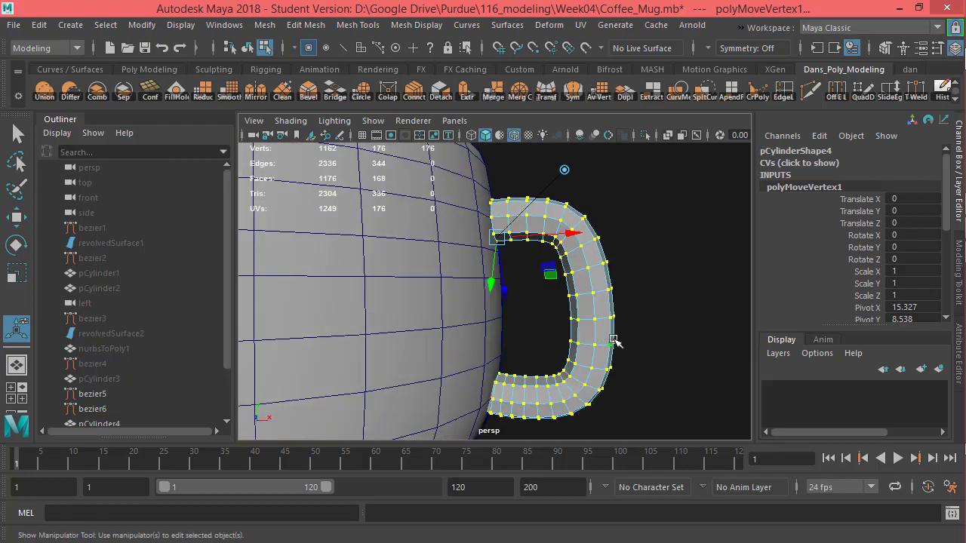
pyautogui.keyDown('alt'); pyautogui.moveTo(665, 347); pyautogui.dragTo(666, 330, button='middle'); pyautogui.keyUp('alt')
pyautogui.scroll(-2, 669, 330)
pyautogui.moveTo(674, 331)
pyautogui.keyDown('alt'); pyautogui.mouseDown()
pyautogui.moveTo(647, 345)
pyautogui.moveTo(576, 338)
pyautogui.moveTo(501, 360)
pyautogui.moveTo(625, 345)
pyautogui.moveTo(651, 317)
pyautogui.moveTo(646, 295)
pyautogui.moveTo(658, 325)
pyautogui.mouseUp(); pyautogui.keyUp('alt')
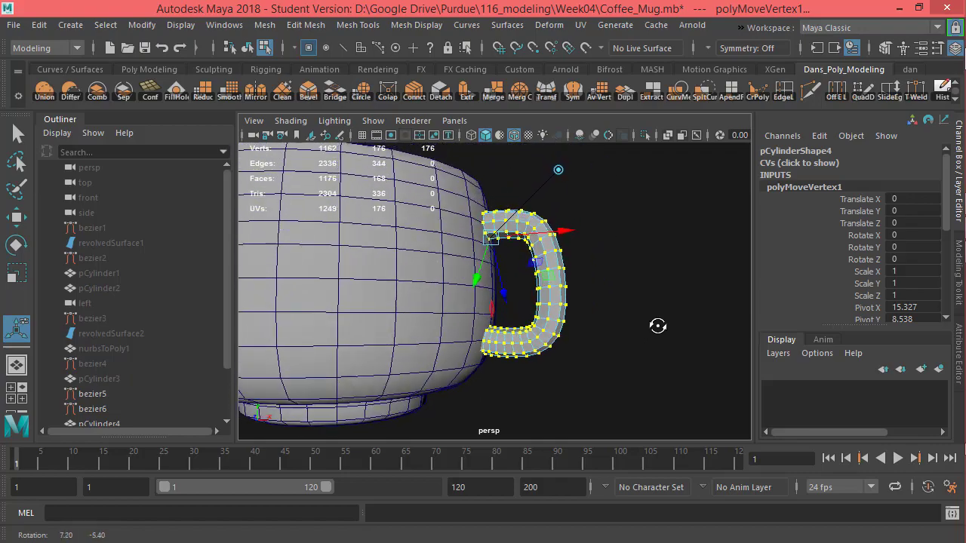
pyautogui.scroll(3, 664, 340)
pyautogui.scroll(-4, 685, 356)
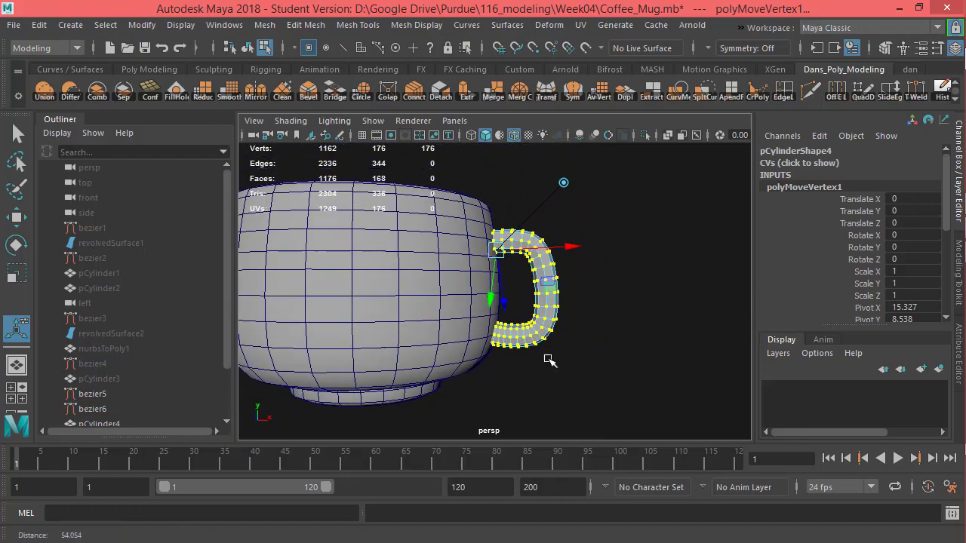
pyautogui.scroll(2, 573, 336)
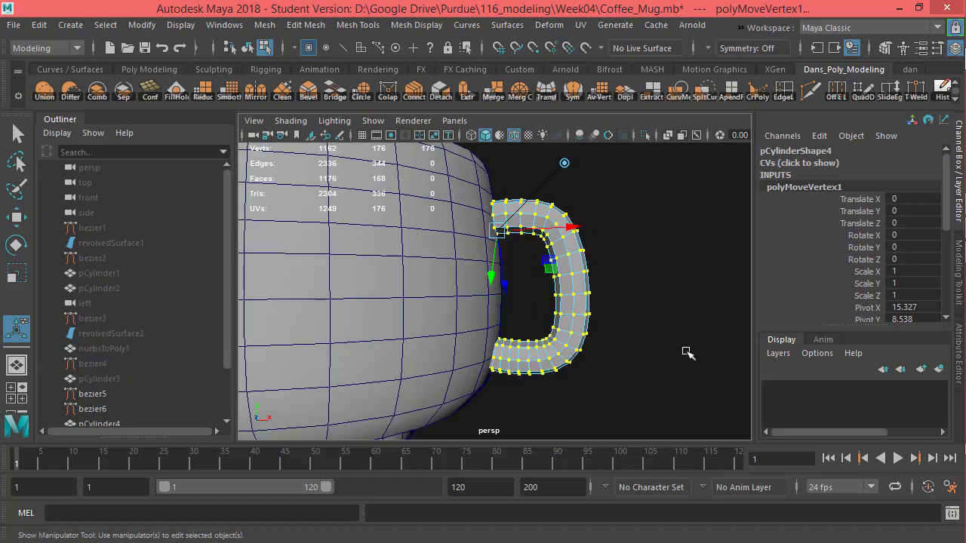
# Leave the handle's vertex editing for object mode, select the mug body and start the Multi-Cut tool on it
pyautogui.press('w')
pyautogui.moveTo(578, 315); pyautogui.dragTo(601, 203, button='right')
pyautogui.moveTo(643, 50); pyautogui.dragTo(647, 78, button='right')
pyautogui.keyDown('alt'); pyautogui.moveTo(608, 363); pyautogui.dragTo(451, 345); pyautogui.keyUp('alt')
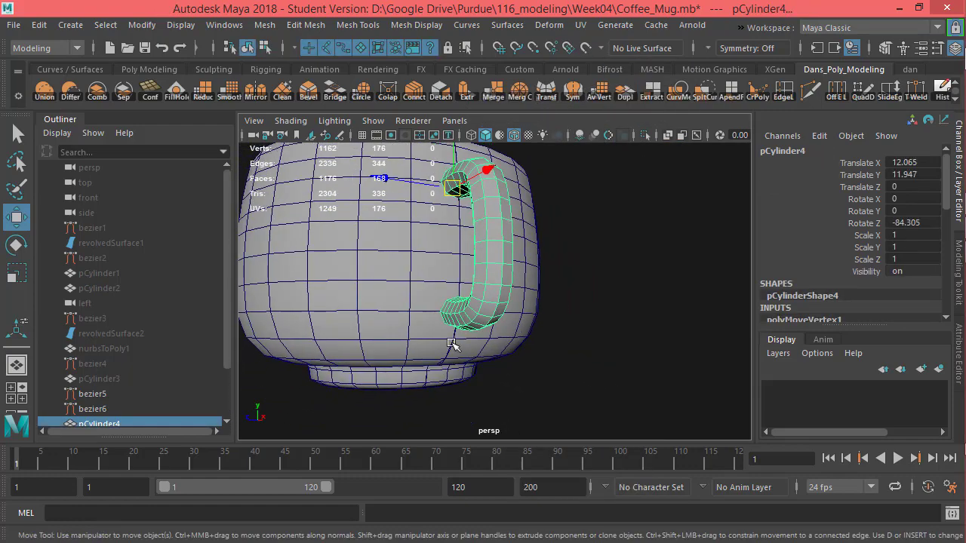
pyautogui.click(416, 322)
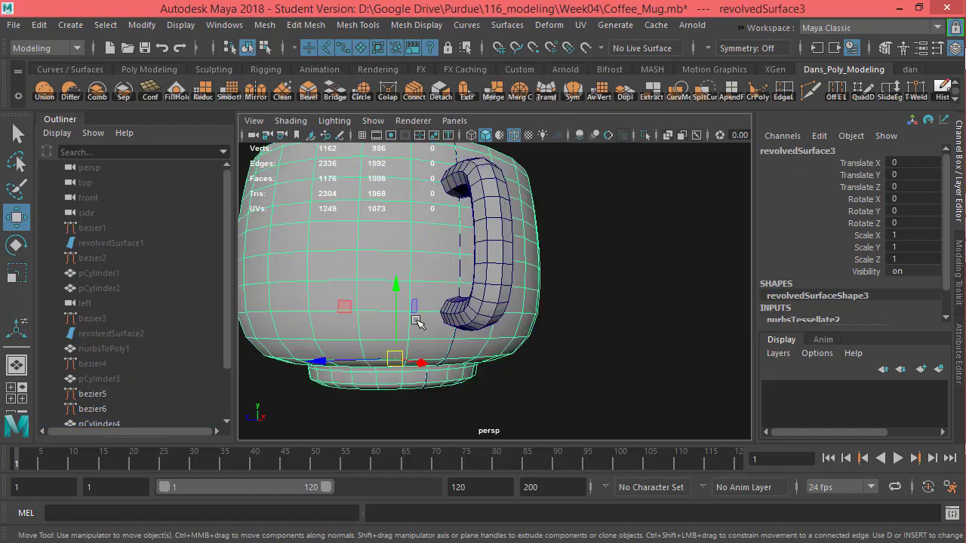
pyautogui.scroll(5, 481, 285)
pyautogui.keyDown('alt'); pyautogui.moveTo(456, 313); pyautogui.dragTo(470, 375); pyautogui.keyUp('alt')
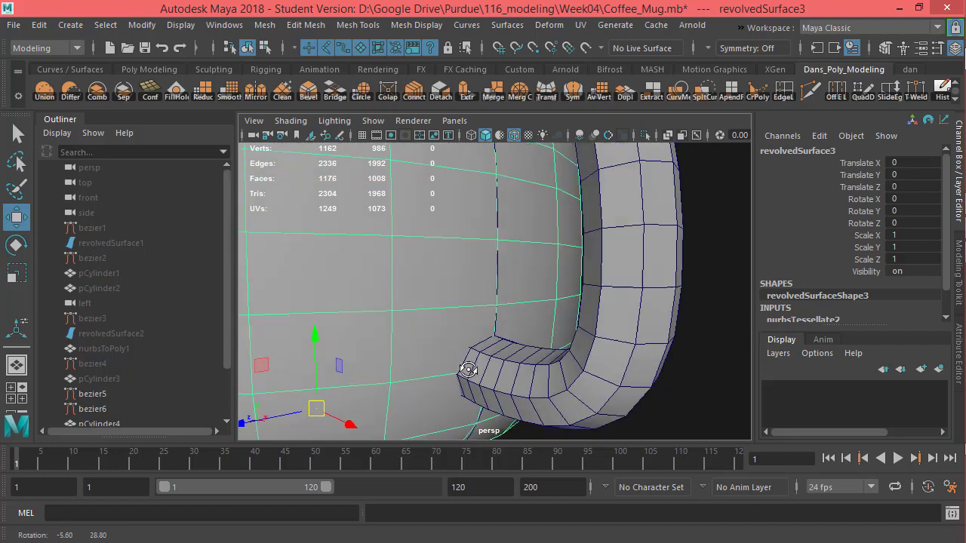
pyautogui.moveTo(489, 323)
pyautogui.keyDown('alt'); pyautogui.mouseDown()
pyautogui.moveTo(492, 333)
pyautogui.moveTo(472, 324)
pyautogui.moveTo(479, 332)
pyautogui.mouseUp(); pyautogui.keyUp('alt')
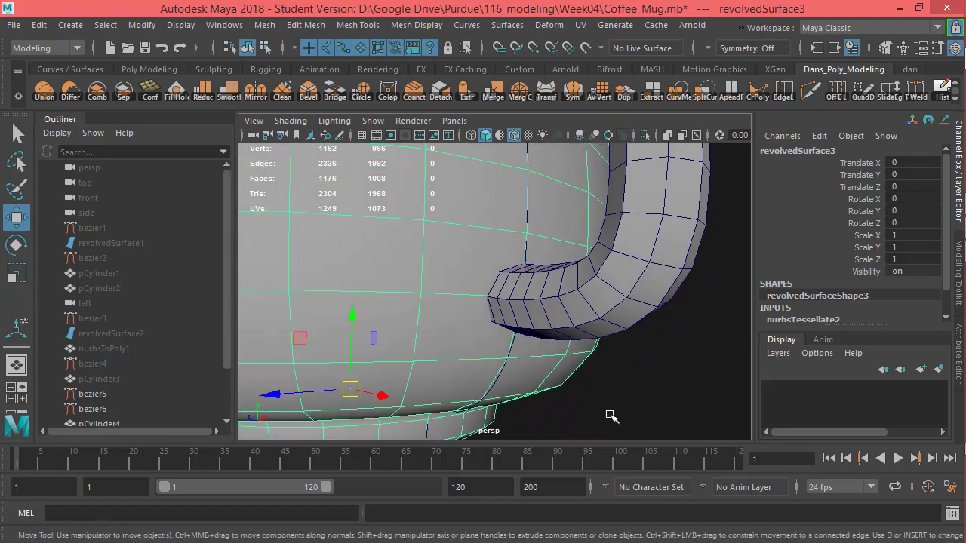
pyautogui.click(811, 91)
# Examine from several angles where the mug body's edges meet the lower end of the handle
pyautogui.keyDown('alt'); pyautogui.moveTo(425, 390); pyautogui.dragTo(466, 308); pyautogui.keyUp('alt')
pyautogui.keyDown('alt'); pyautogui.moveTo(466, 308); pyautogui.dragTo(448, 198, button='right'); pyautogui.keyUp('alt')
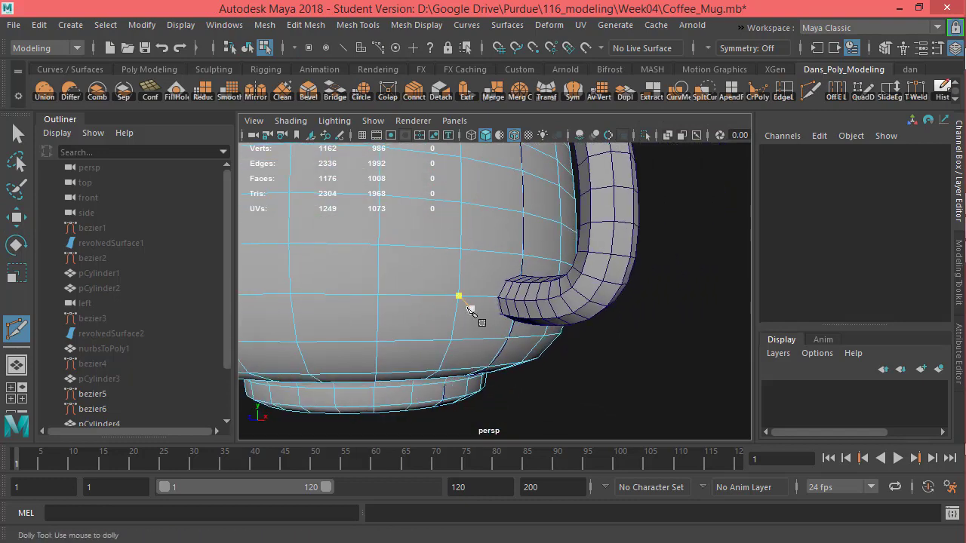
pyautogui.keyDown('alt'); pyautogui.moveTo(470, 313); pyautogui.dragTo(461, 288, button='middle'); pyautogui.keyUp('alt')
pyautogui.click(449, 221)
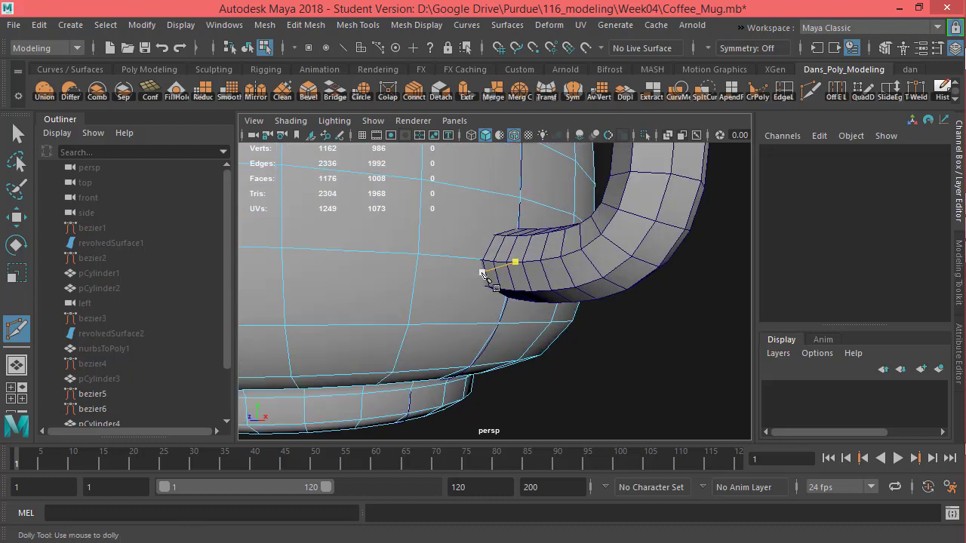
pyautogui.keyDown('alt'); pyautogui.moveTo(487, 297); pyautogui.dragTo(457, 269); pyautogui.keyUp('alt')
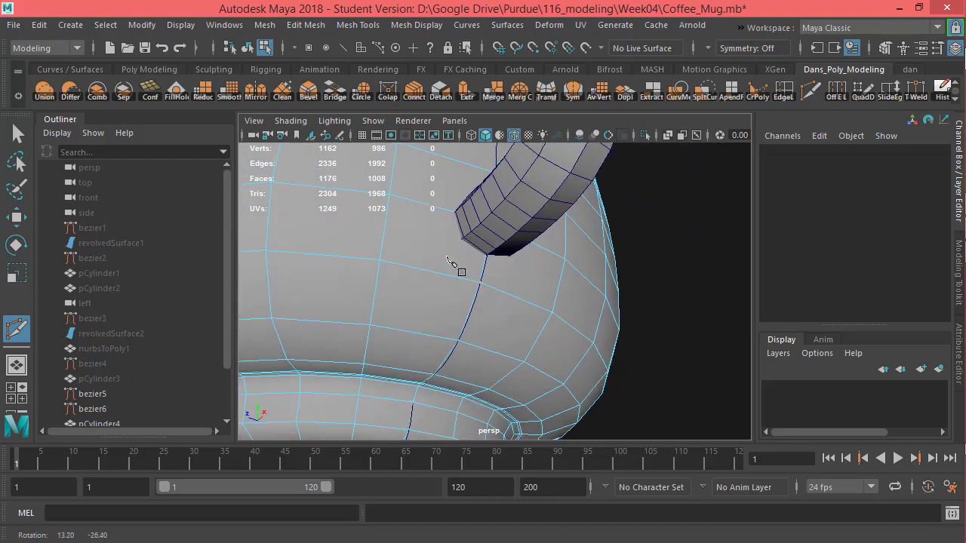
pyautogui.keyDown('alt'); pyautogui.moveTo(457, 270); pyautogui.dragTo(480, 254, button='middle'); pyautogui.keyUp('alt')
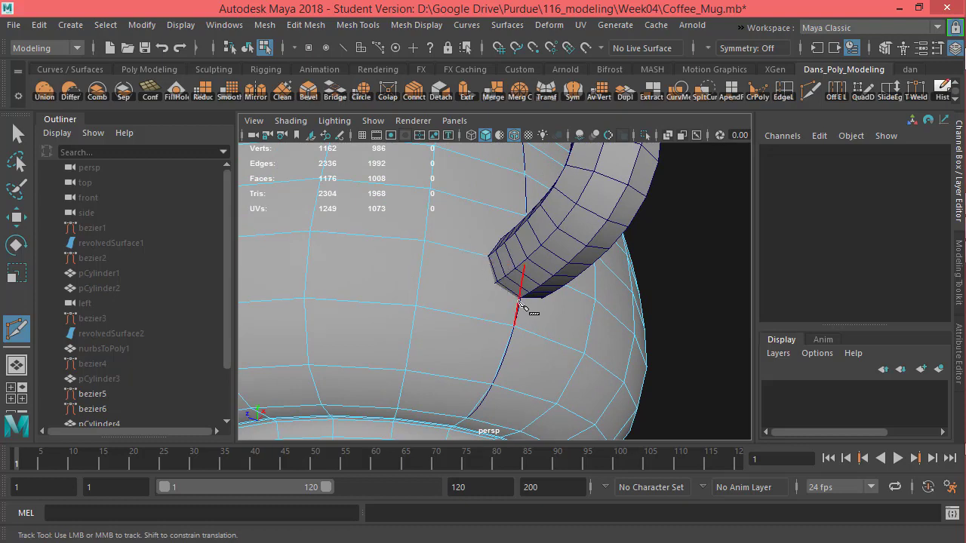
pyautogui.keyDown('alt'); pyautogui.moveTo(510, 295); pyautogui.dragTo(510, 310); pyautogui.keyUp('alt')
pyautogui.keyDown('alt'); pyautogui.moveTo(510, 310); pyautogui.dragTo(461, 293, button='middle'); pyautogui.keyUp('alt')
pyautogui.keyDown('alt'); pyautogui.moveTo(461, 293); pyautogui.dragTo(574, 323, button='right'); pyautogui.keyUp('alt')
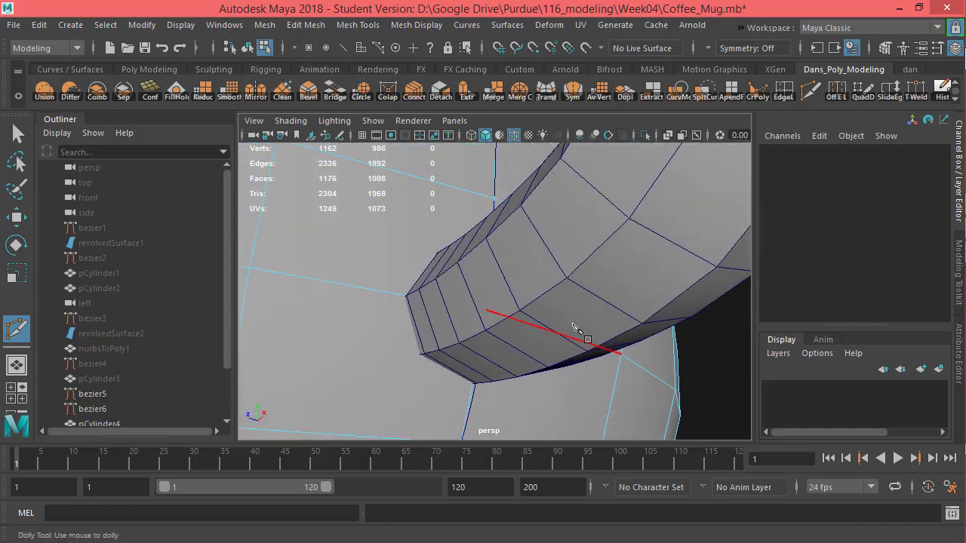
pyautogui.keyDown('alt'); pyautogui.moveTo(575, 323); pyautogui.dragTo(569, 347); pyautogui.keyUp('alt')
pyautogui.click(516, 360)
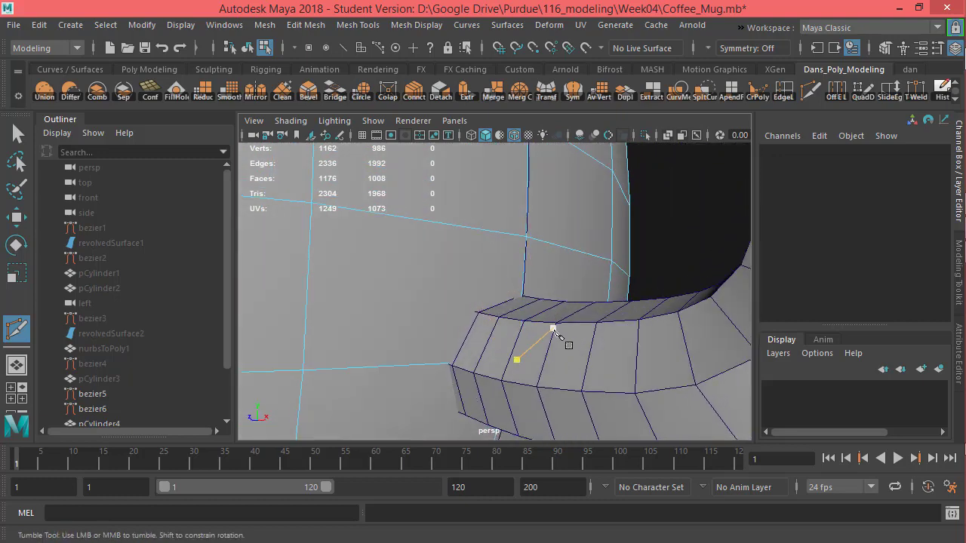
pyautogui.keyDown('alt'); pyautogui.moveTo(448, 368); pyautogui.dragTo(438, 296); pyautogui.keyUp('alt')
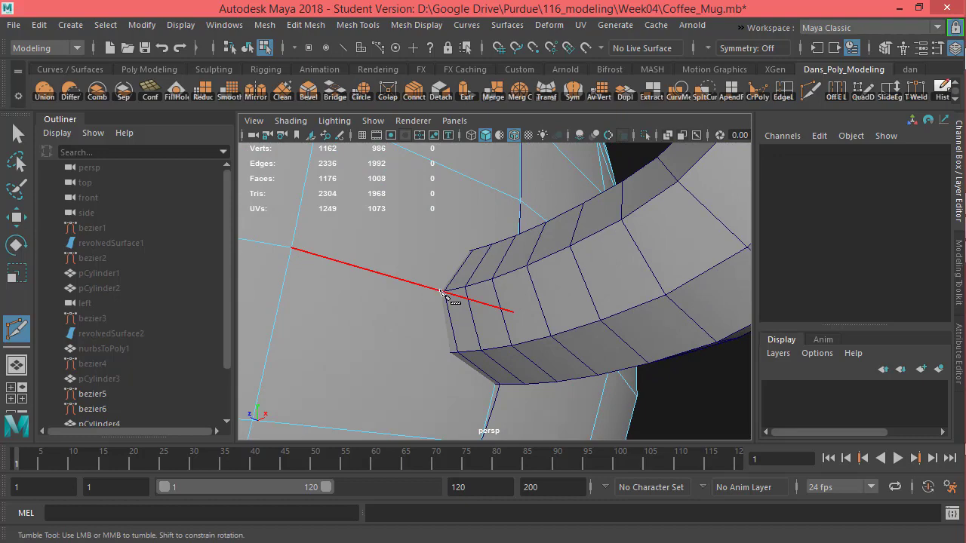
# Cut a closed four-point diamond into the mug body, placing points where its four edges meet the outline of the handle's lower end
pyautogui.click(440, 292)
pyautogui.keyDown('alt'); pyautogui.moveTo(461, 356); pyautogui.dragTo(457, 340); pyautogui.keyUp('alt')
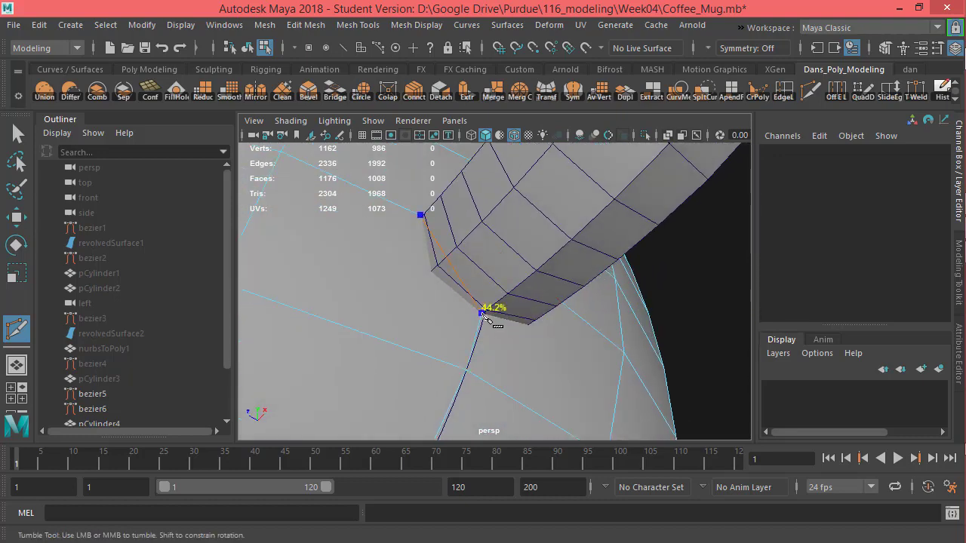
pyautogui.click(483, 314)
pyautogui.keyDown('alt'); pyautogui.moveTo(524, 349); pyautogui.dragTo(443, 366); pyautogui.keyUp('alt')
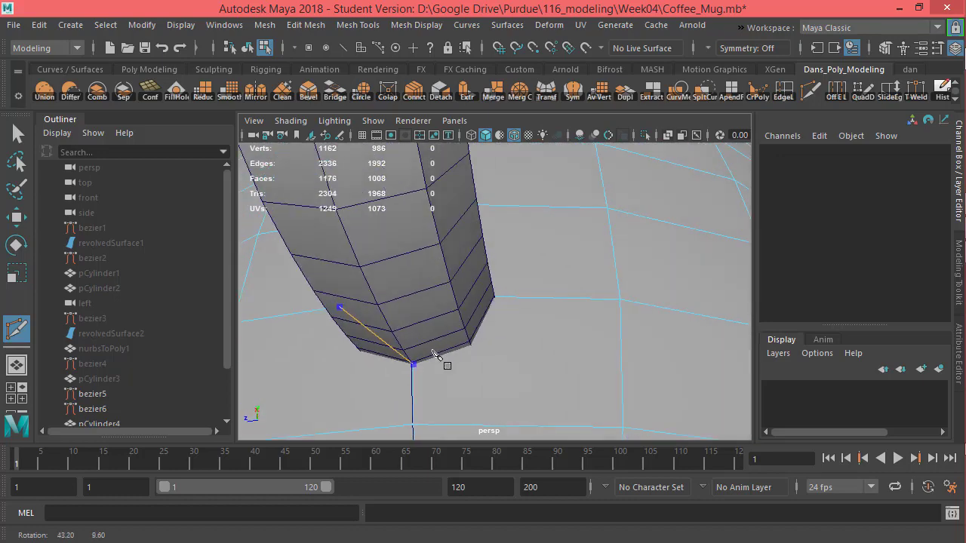
pyautogui.click(497, 298)
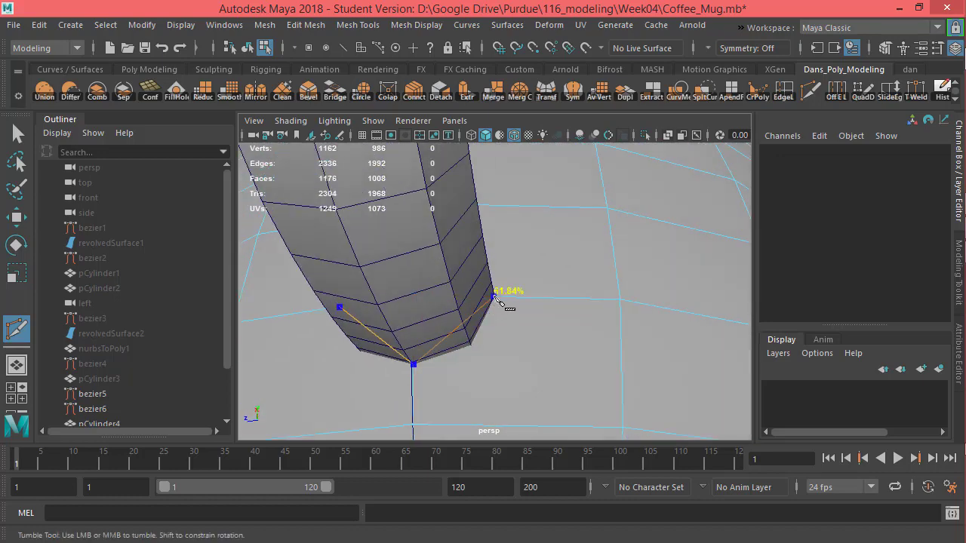
pyautogui.keyDown('alt'); pyautogui.moveTo(514, 295); pyautogui.dragTo(498, 340); pyautogui.keyUp('alt')
pyautogui.click(405, 299)
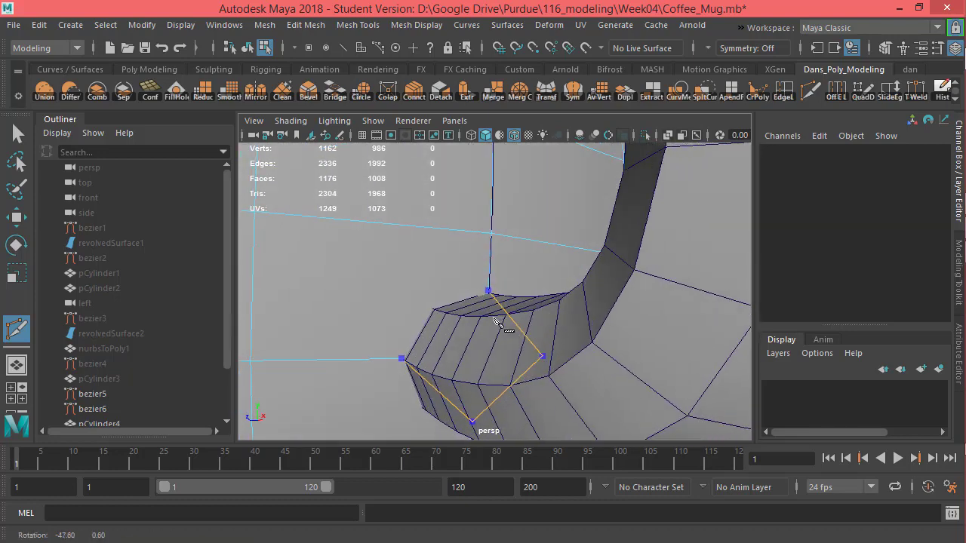
pyautogui.click(403, 358)
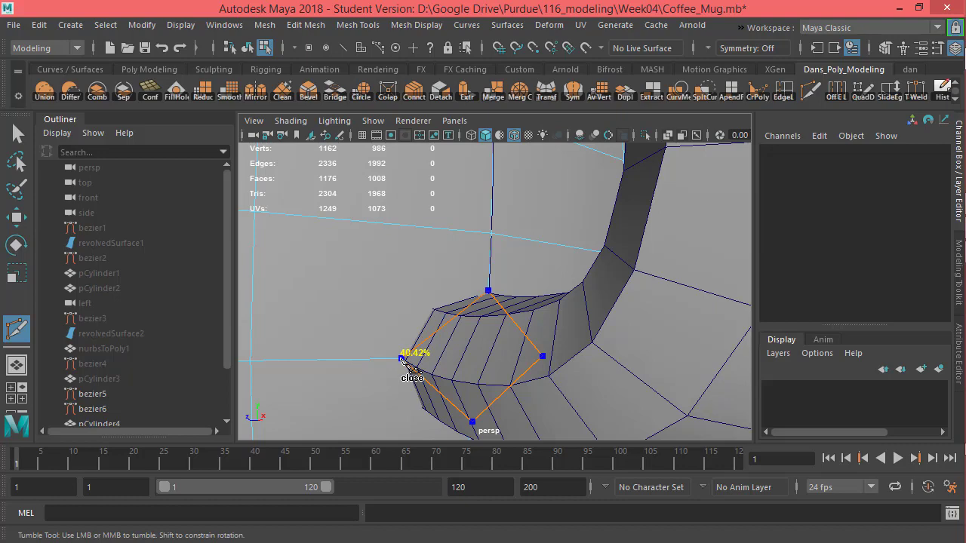
pyautogui.hotkey('ctrl', 'z')
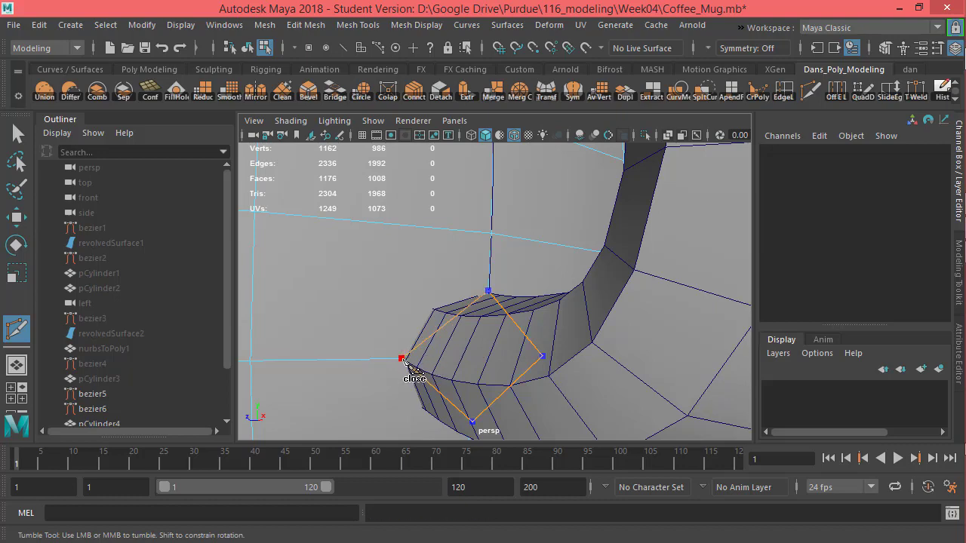
pyautogui.click(402, 358)
pyautogui.keyDown('alt'); pyautogui.moveTo(402, 358); pyautogui.dragTo(458, 237); pyautogui.keyUp('alt')
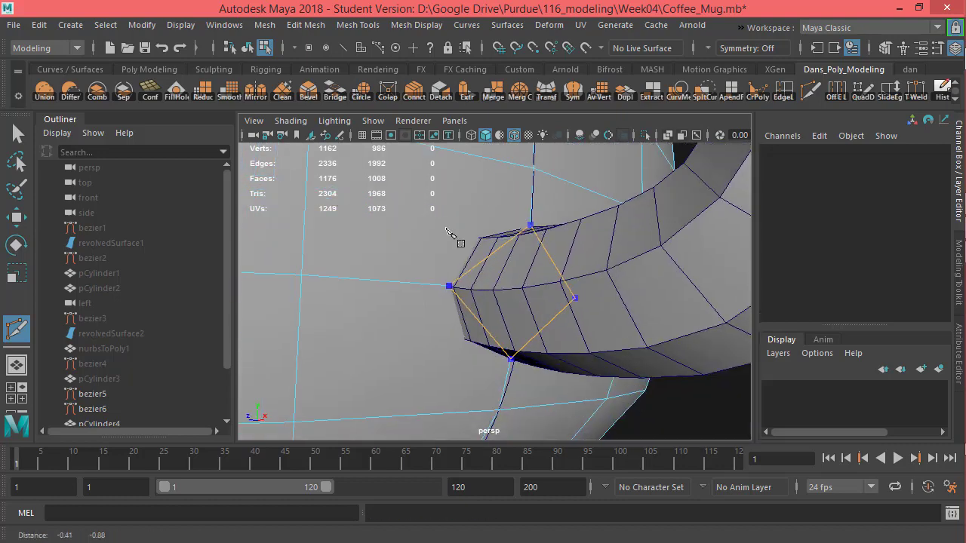
pyautogui.keyDown('alt'); pyautogui.moveTo(457, 237); pyautogui.dragTo(477, 211, button='middle'); pyautogui.keyUp('alt')
pyautogui.press('Return')
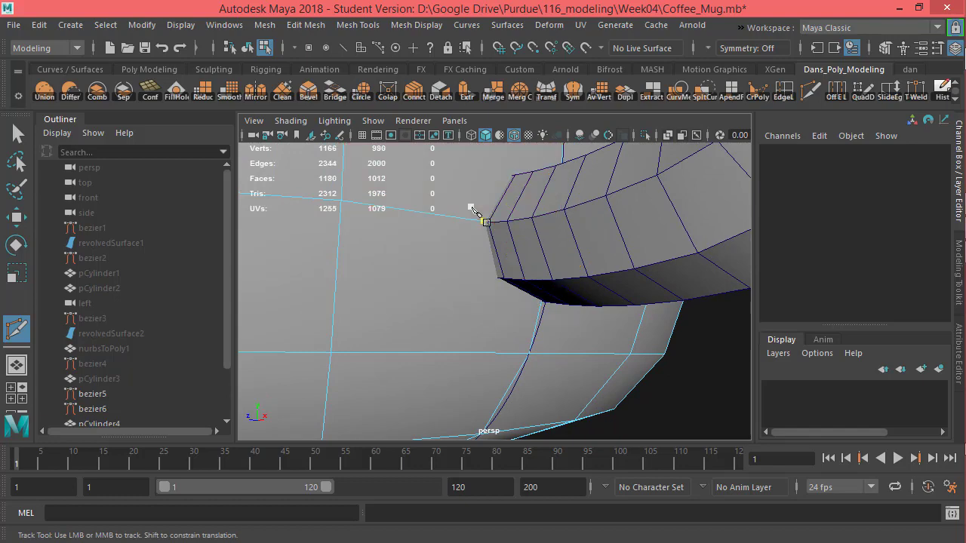
# Inspect the diamond cut and the handle's lower end from inside and outside the mug
pyautogui.keyDown('alt'); pyautogui.moveTo(473, 211); pyautogui.dragTo(715, 336); pyautogui.keyUp('alt')
pyautogui.keyDown('alt'); pyautogui.moveTo(607, 286); pyautogui.dragTo(685, 287, button='right'); pyautogui.keyUp('alt')
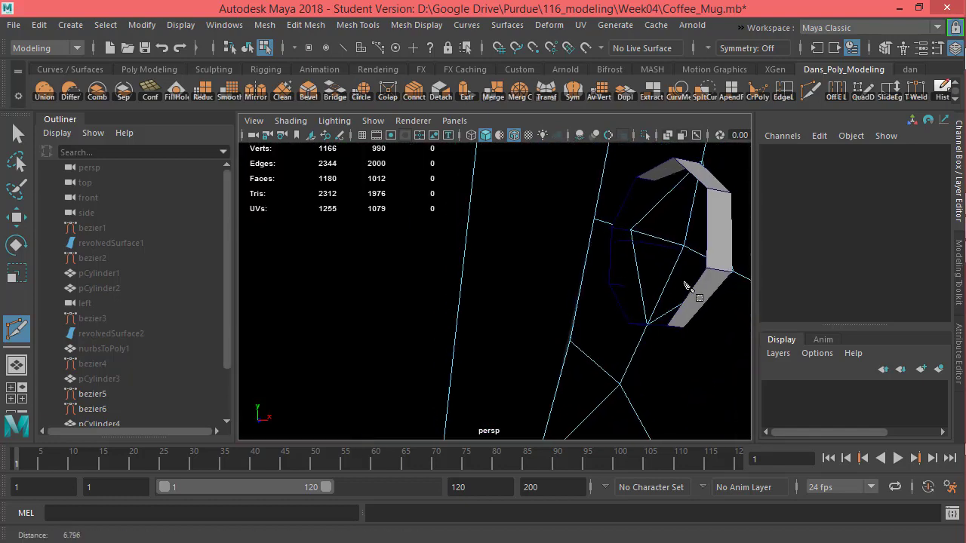
pyautogui.keyDown('alt'); pyautogui.moveTo(685, 287); pyautogui.dragTo(619, 332); pyautogui.keyUp('alt')
pyautogui.keyDown('alt'); pyautogui.moveTo(607, 237); pyautogui.dragTo(473, 329); pyautogui.keyUp('alt')
pyautogui.keyDown('alt'); pyautogui.moveTo(472, 329); pyautogui.dragTo(337, 302, button='right'); pyautogui.keyUp('alt')
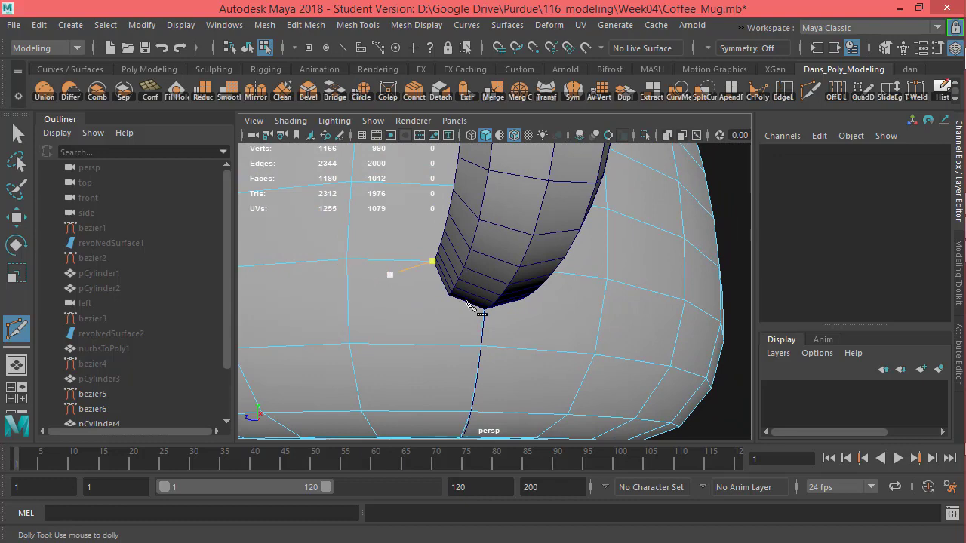
pyautogui.keyDown('alt'); pyautogui.moveTo(455, 320); pyautogui.dragTo(492, 324); pyautogui.keyUp('alt')
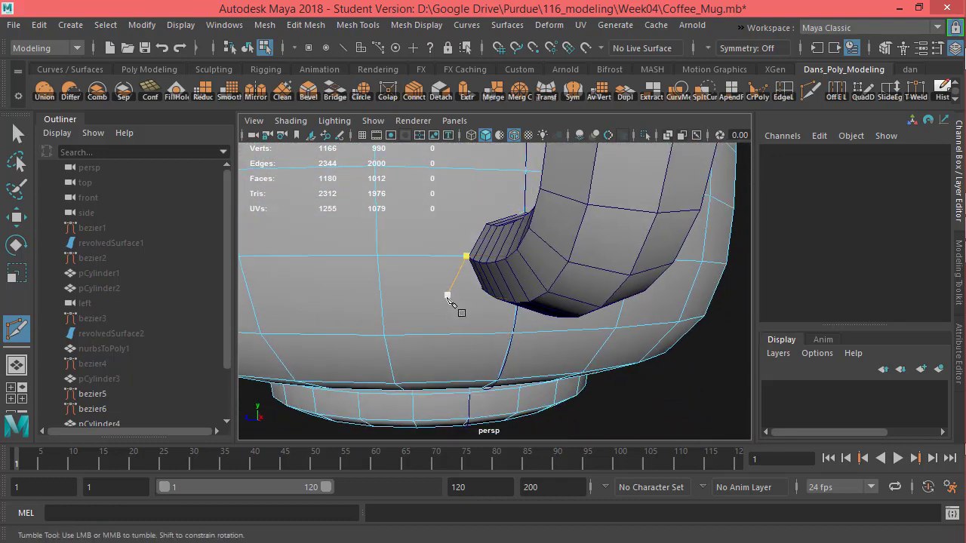
pyautogui.moveTo(384, 336)
pyautogui.keyDown('alt'); pyautogui.mouseDown()
pyautogui.moveTo(434, 291)
pyautogui.moveTo(430, 280)
pyautogui.moveTo(431, 294)
pyautogui.mouseUp(); pyautogui.keyUp('alt')
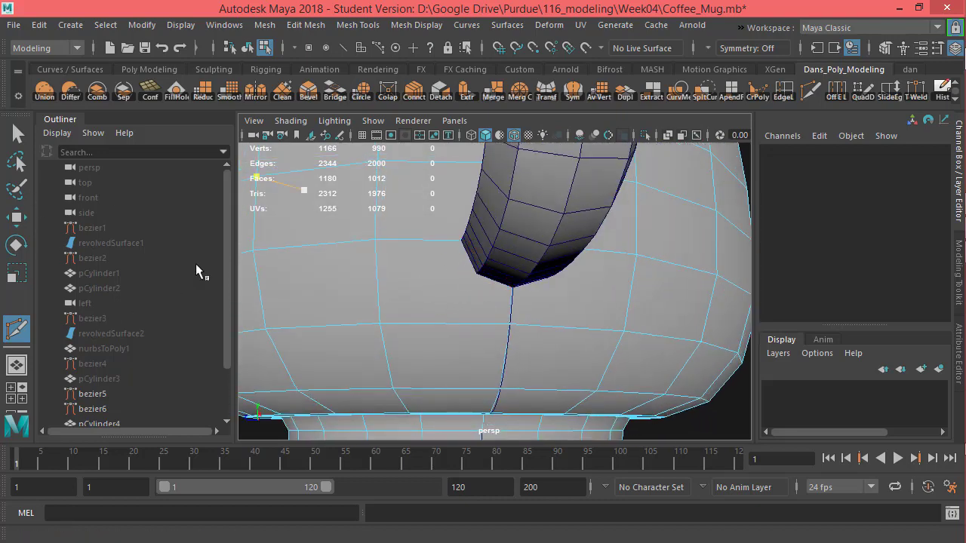
# Return the mug body to object mode and rename revolvedSurface3 as g_cup
pyautogui.press('w')
pyautogui.click(553, 184)
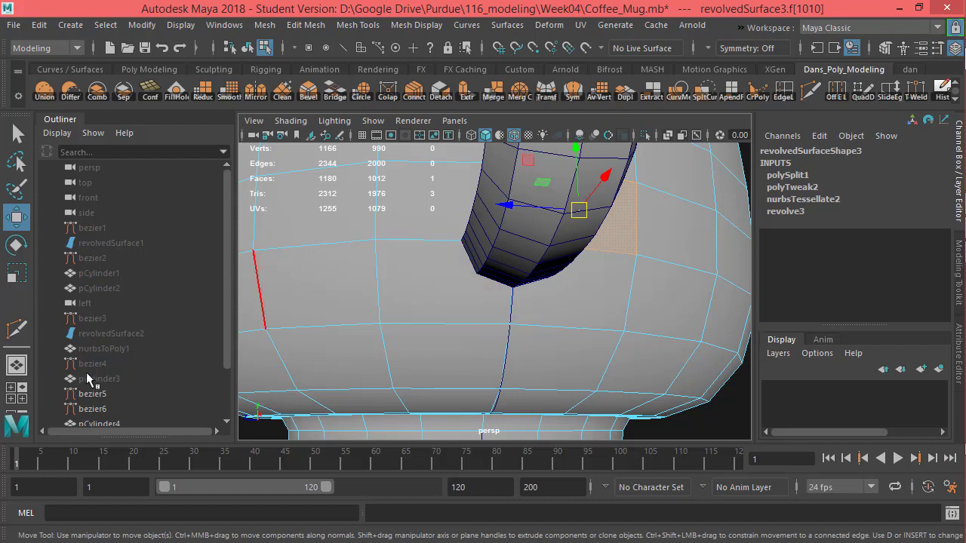
pyautogui.moveTo(227, 274); pyautogui.dragTo(227, 317)
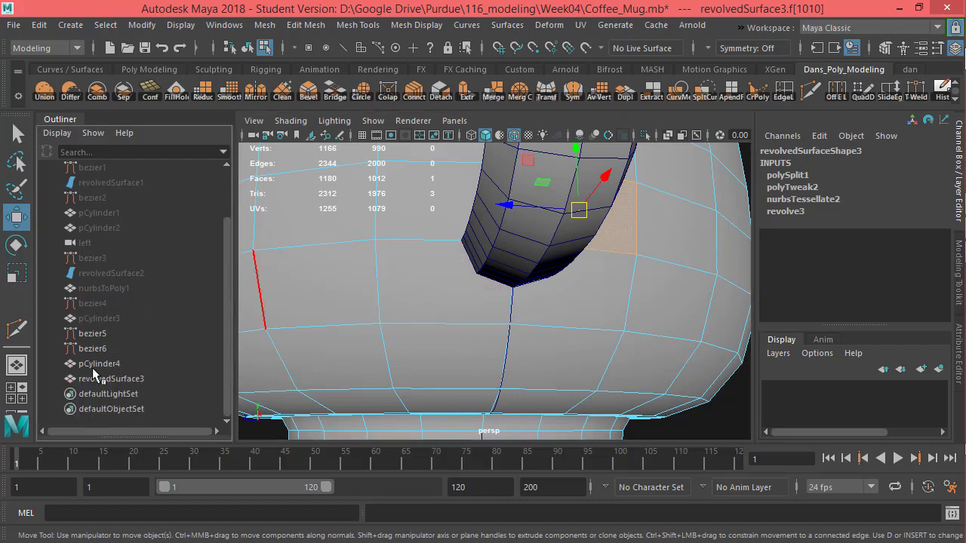
pyautogui.rightClick(401, 270)
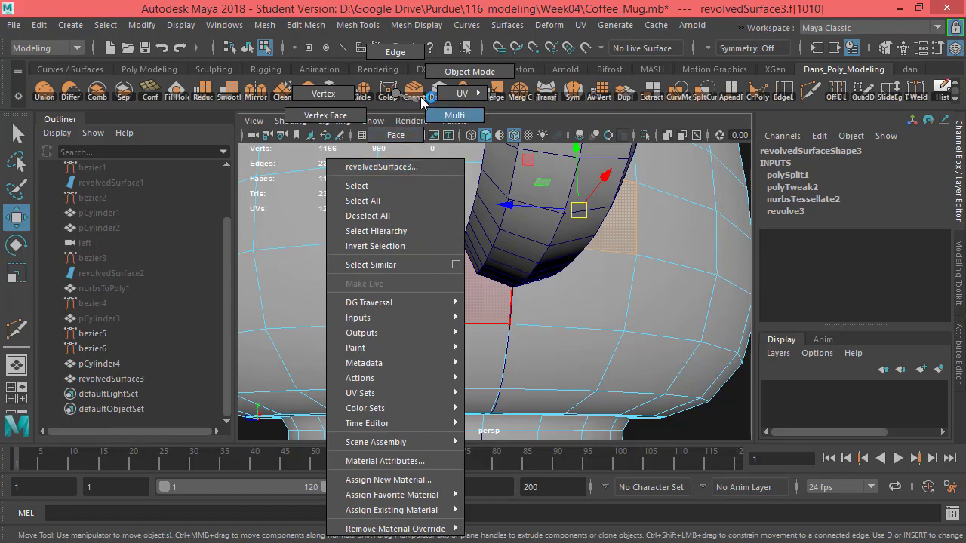
pyautogui.click(467, 72)
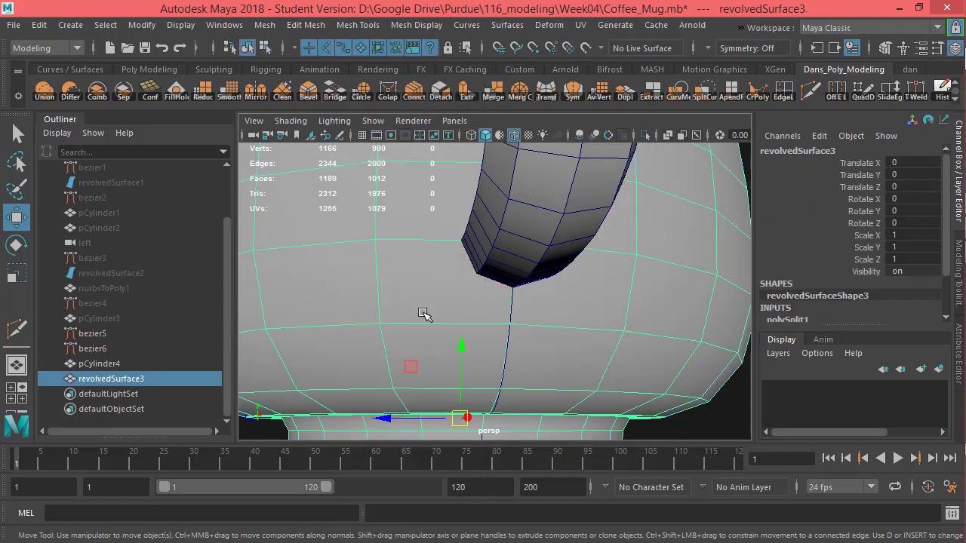
pyautogui.doubleClick(106, 379)
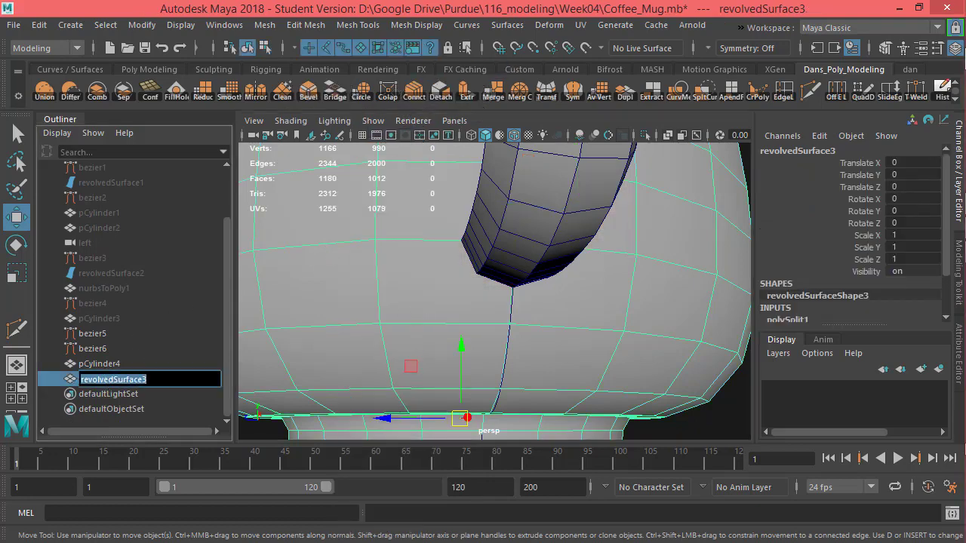
pyautogui.write('g_cup')
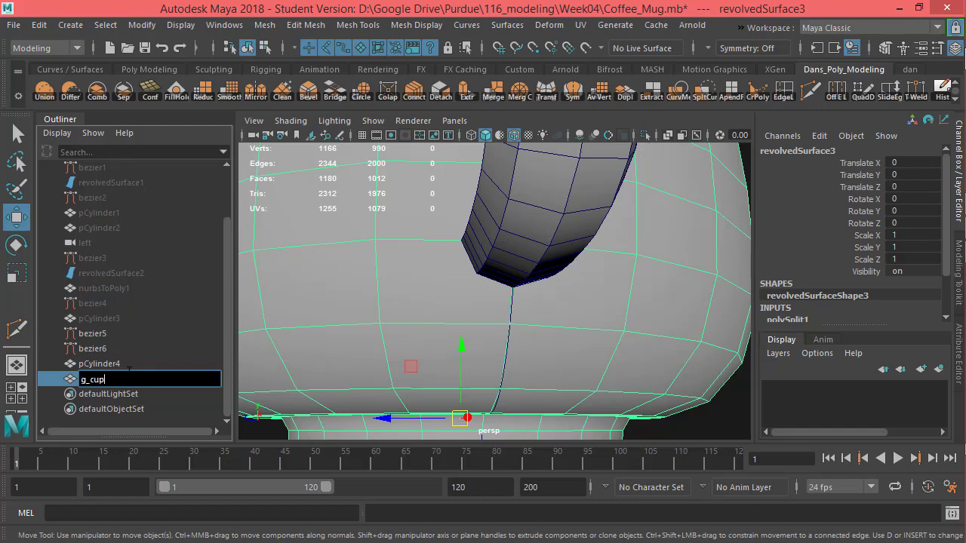
pyautogui.press('Return')
# Select the handle mesh and rename it as g_handle
pyautogui.click(578, 168)
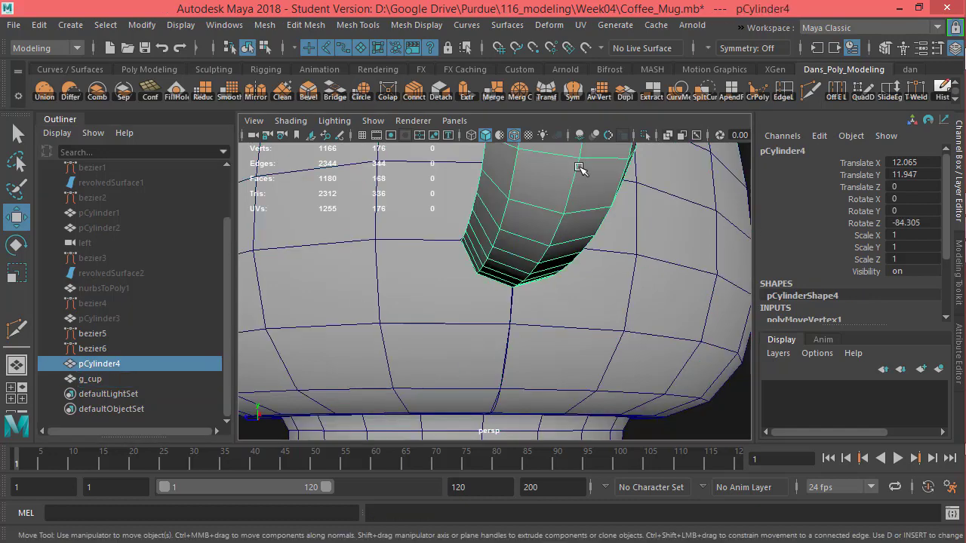
pyautogui.doubleClick(117, 365)
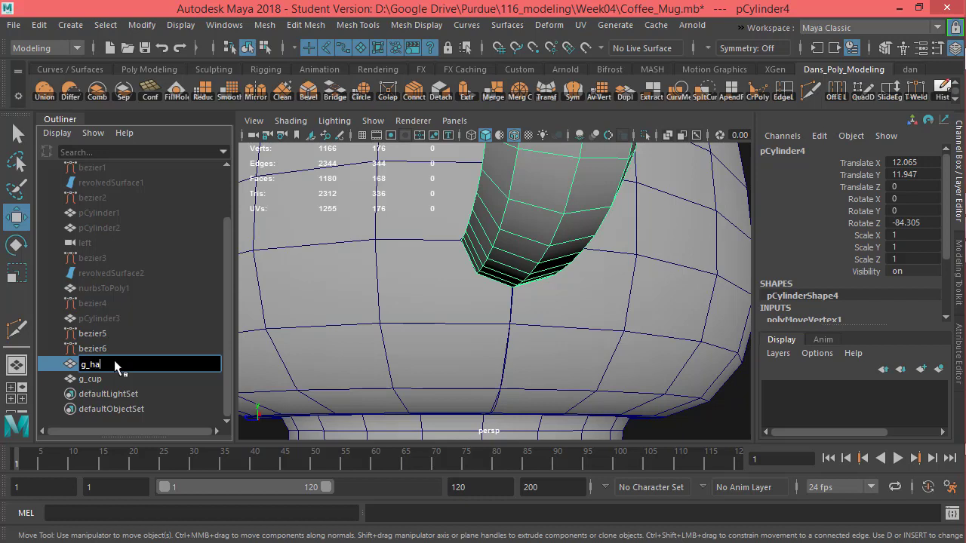
pyautogui.write('g_handle')
pyautogui.press('Return')
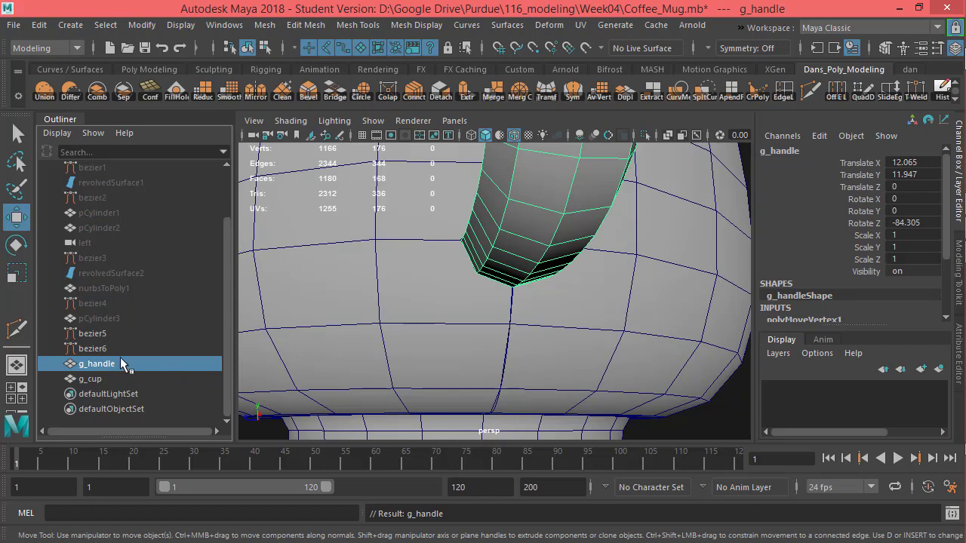
# Hide g_handle and select g_cup to work on its diamond cut
pyautogui.hotkey('ctrl', 'h')
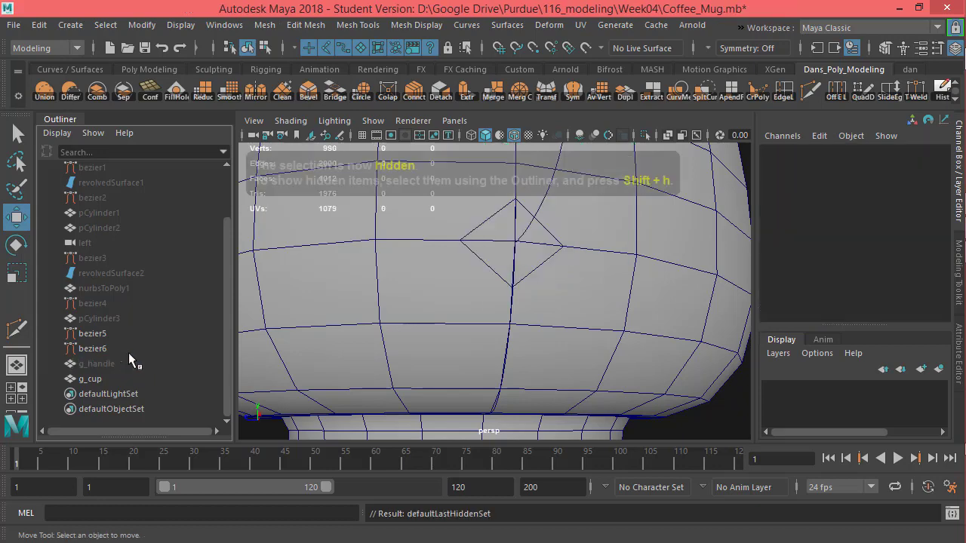
pyautogui.keyDown('alt'); pyautogui.moveTo(526, 300); pyautogui.dragTo(527, 305); pyautogui.keyUp('alt')
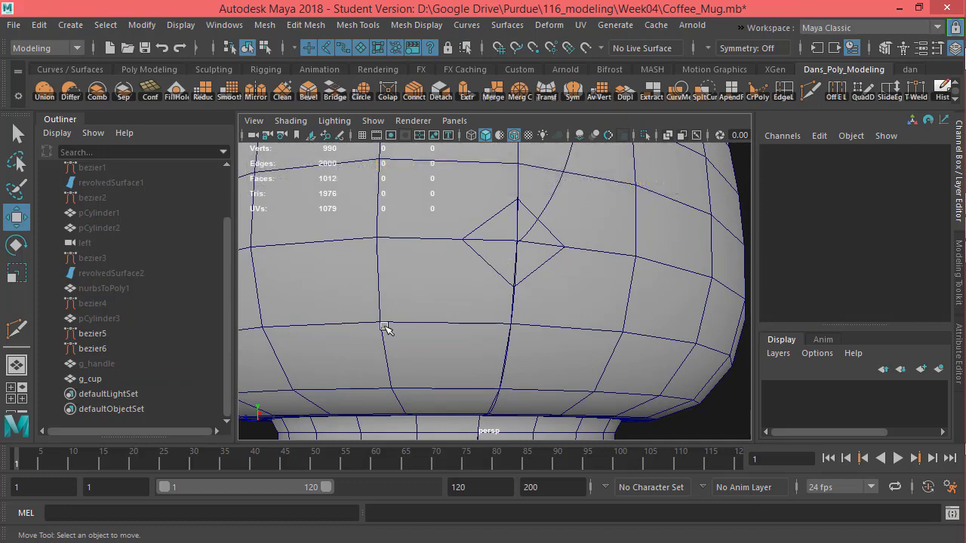
pyautogui.click(595, 253)
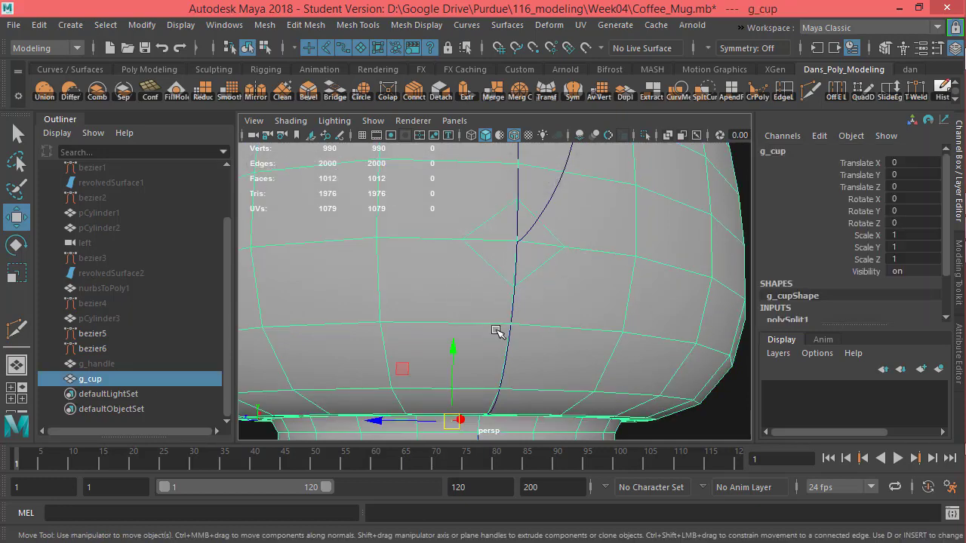
# Show g_handle to compare its lower end with the diamond cut, and hide it again
pyautogui.click(106, 362)
pyautogui.hotkey('shift', 'h')
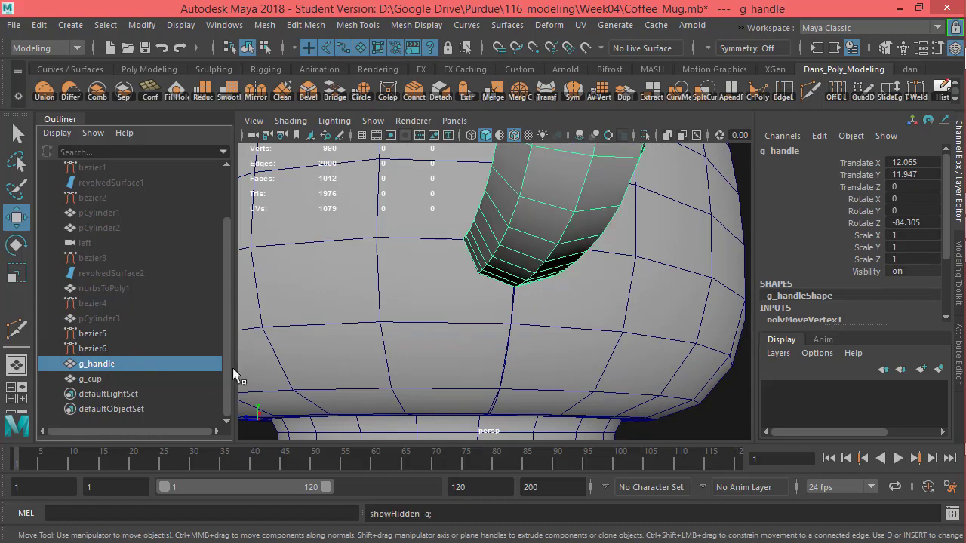
pyautogui.hotkey('ctrl', 'h')
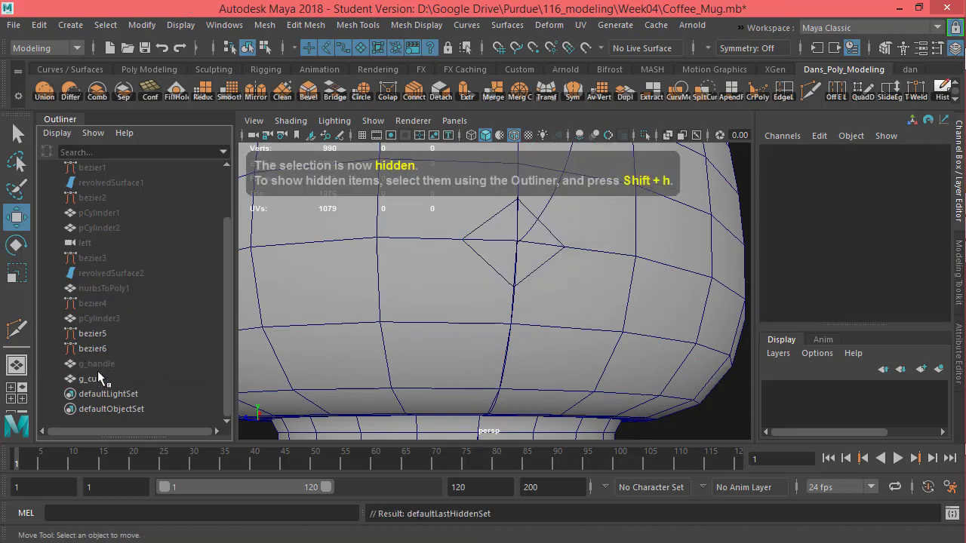
pyautogui.keyDown('alt'); pyautogui.moveTo(510, 302); pyautogui.dragTo(513, 298); pyautogui.keyUp('alt')
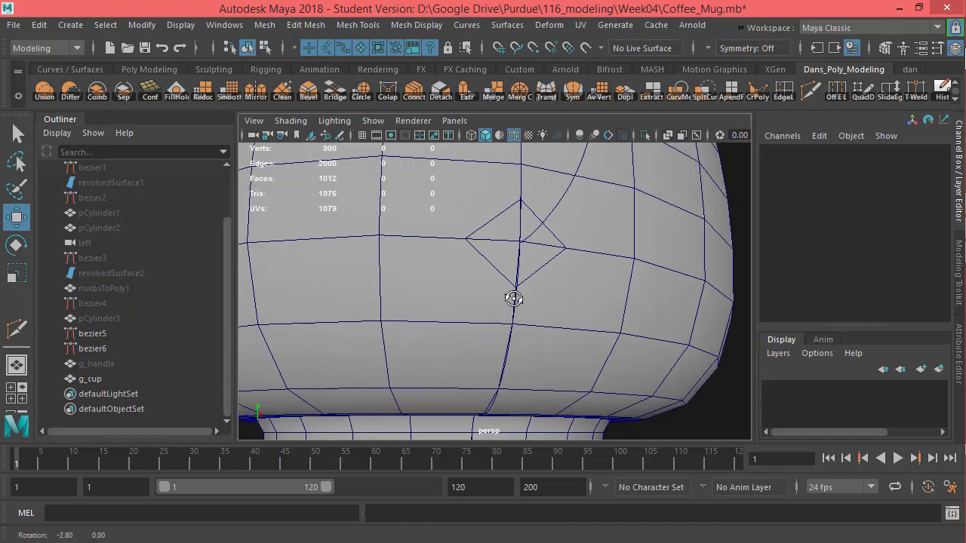
# Examine the g_cup faces surrounding the diamond cut by selecting them one at a time in face mode
pyautogui.click(500, 274)
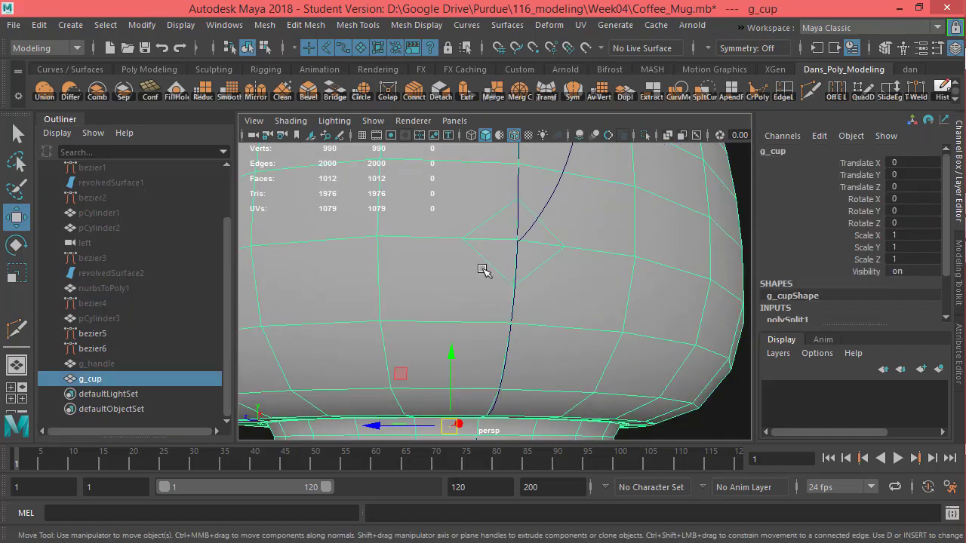
pyautogui.moveTo(464, 287); pyautogui.dragTo(455, 139, button='right')
pyautogui.click(433, 249)
pyautogui.click(571, 295)
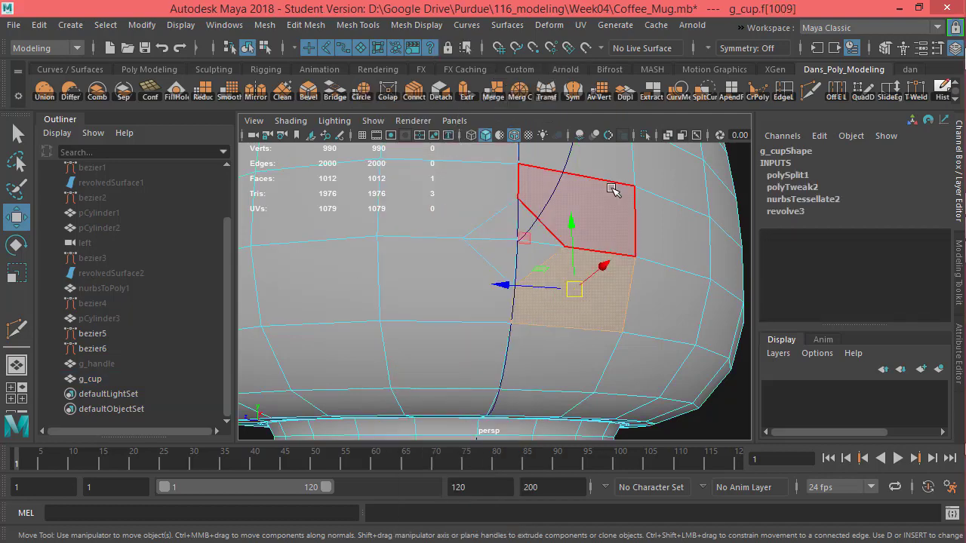
pyautogui.click(611, 191)
pyautogui.click(424, 193)
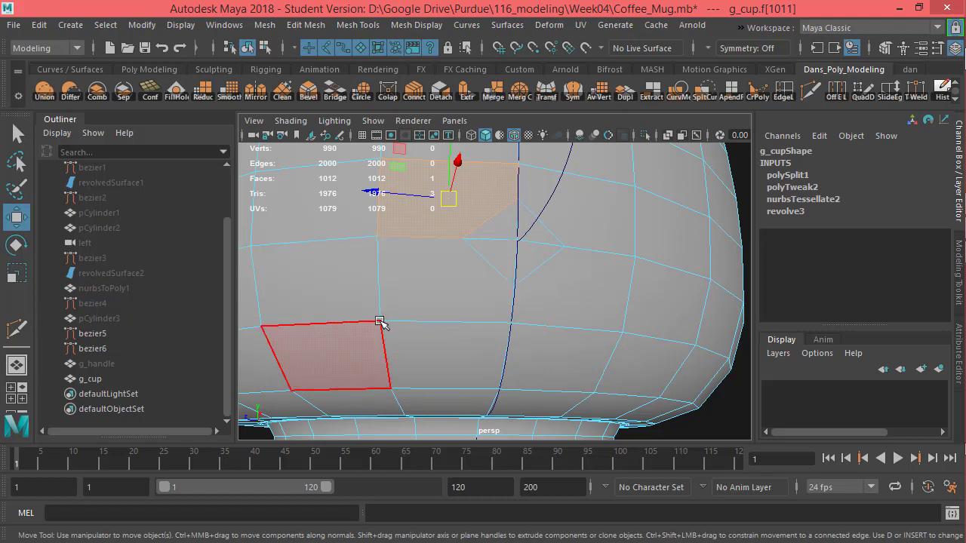
# Multi-Cut an edge from the surrounding quad's lower-left corner vertex to the middle of the diamond's lower-left edge
pyautogui.click(811, 89)
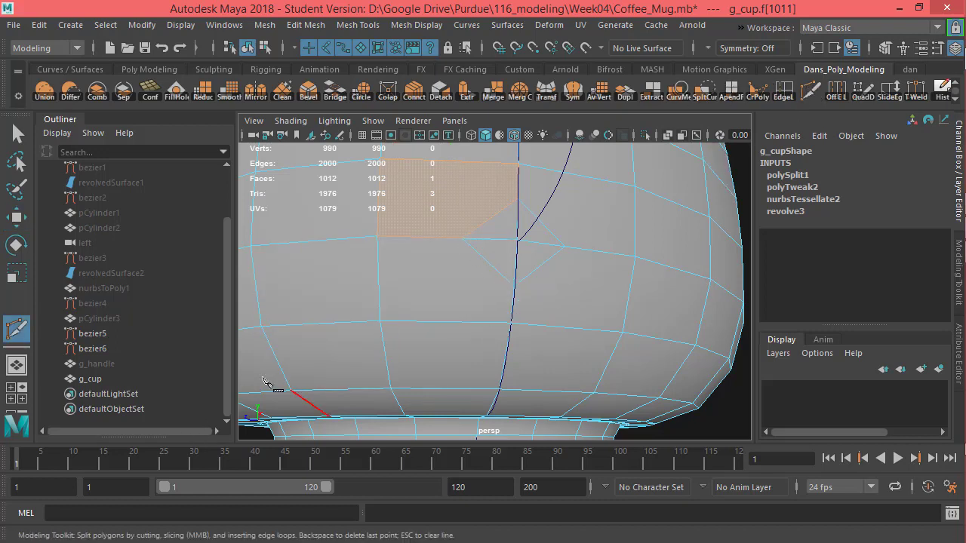
pyautogui.click(488, 262)
pyautogui.keyDown('alt'); pyautogui.moveTo(492, 332); pyautogui.dragTo(453, 345); pyautogui.keyUp('alt')
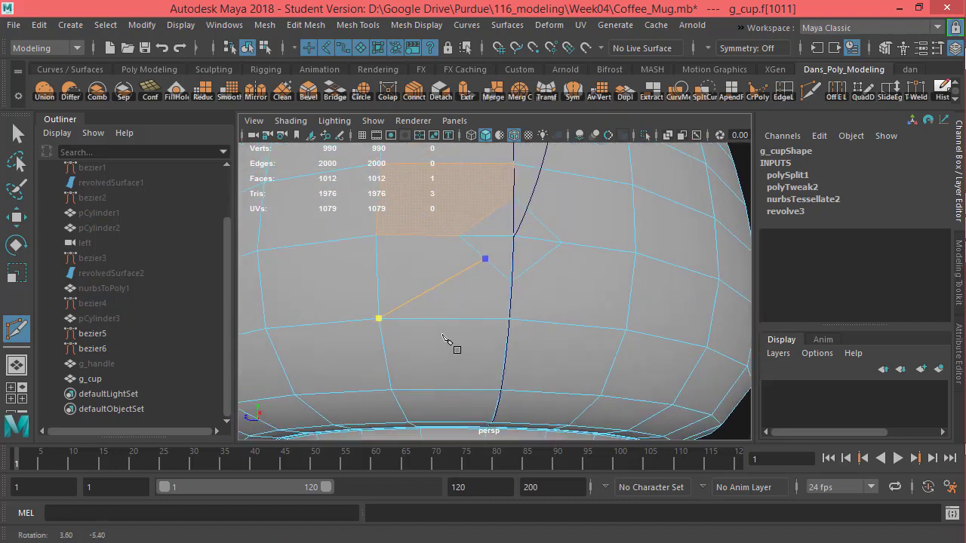
pyautogui.keyDown('alt'); pyautogui.moveTo(562, 316); pyautogui.dragTo(515, 302); pyautogui.keyUp('alt')
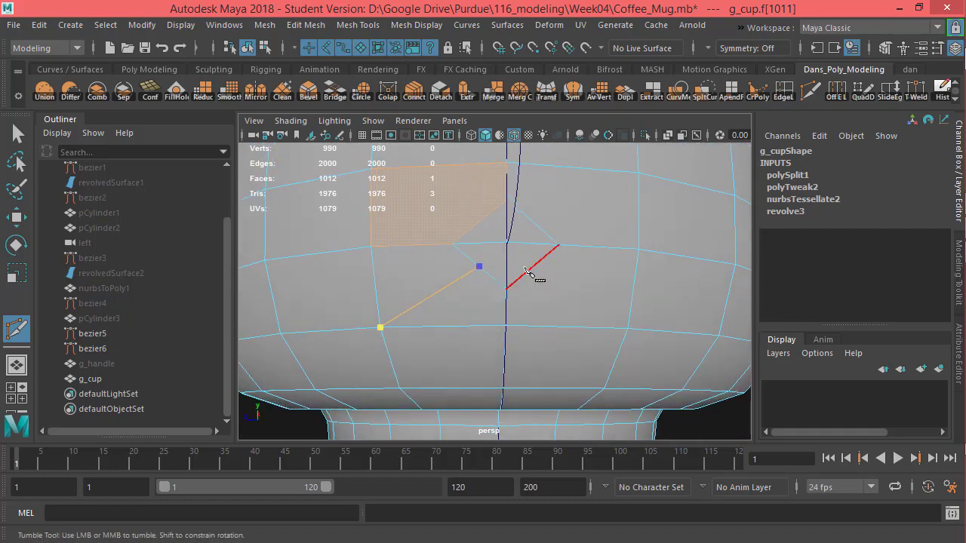
pyautogui.click(628, 329)
pyautogui.hotkey('ctrl', 'z')
pyautogui.keyDown('alt'); pyautogui.moveTo(572, 320); pyautogui.dragTo(565, 298); pyautogui.keyUp('alt')
pyautogui.press('Return')
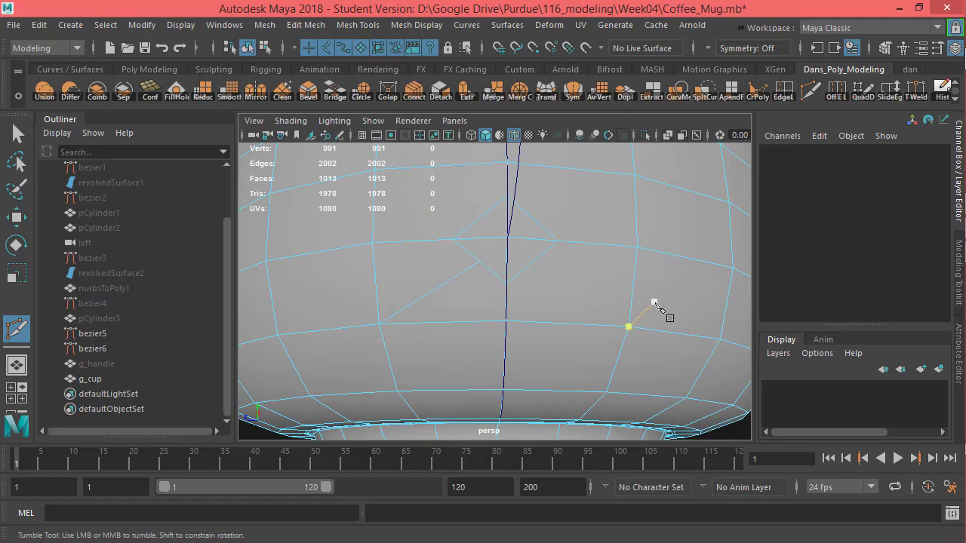
# Multi-Cut a matching edge from the lower-right corner vertex to the middle of the diamond's lower-right edge
pyautogui.click(629, 328)
pyautogui.click(533, 262)
pyautogui.moveTo(598, 297)
pyautogui.keyDown('alt'); pyautogui.mouseDown()
pyautogui.moveTo(604, 319)
pyautogui.moveTo(596, 308)
pyautogui.mouseUp(); pyautogui.keyUp('alt')
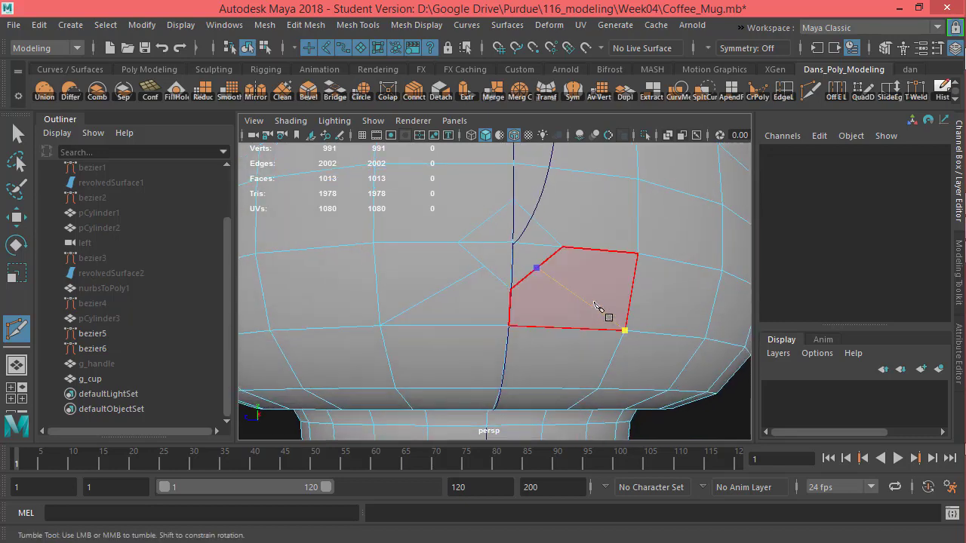
pyautogui.press('Return')
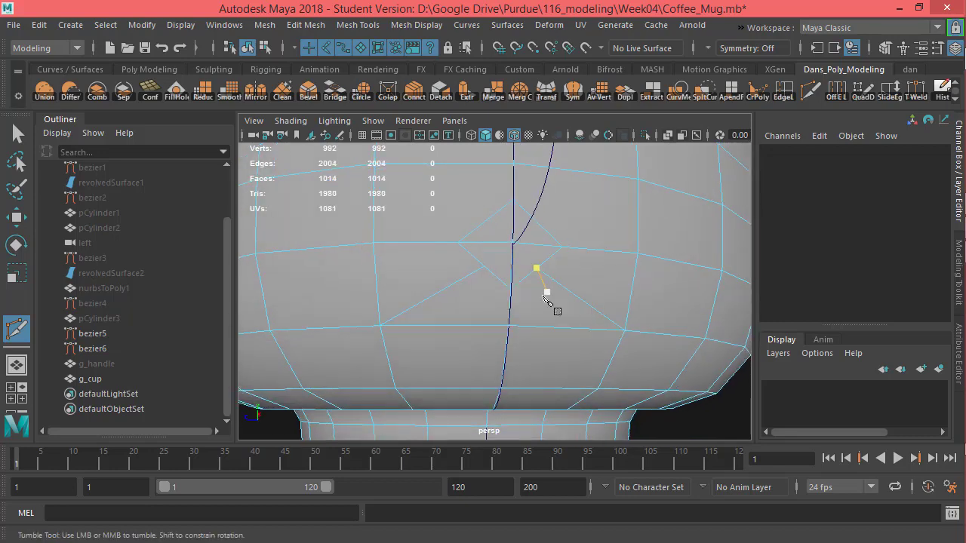
pyautogui.press('w')
# In Multi-Component mode, connect the surrounding upper-left corner vertex to the diamond's upper-left edge
pyautogui.keyDown('alt'); pyautogui.moveTo(500, 254); pyautogui.dragTo(533, 304); pyautogui.keyUp('alt')
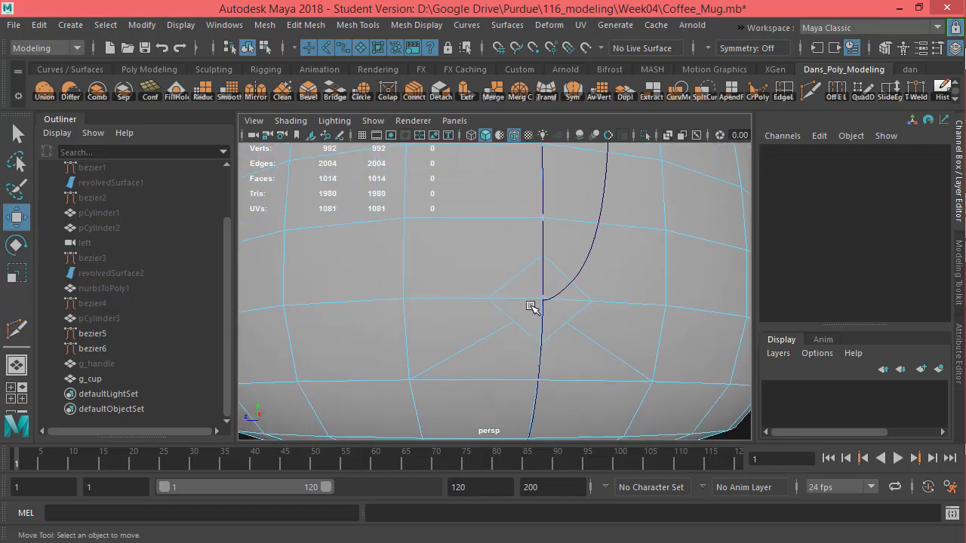
pyautogui.click(884, 47)
pyautogui.click(854, 146)
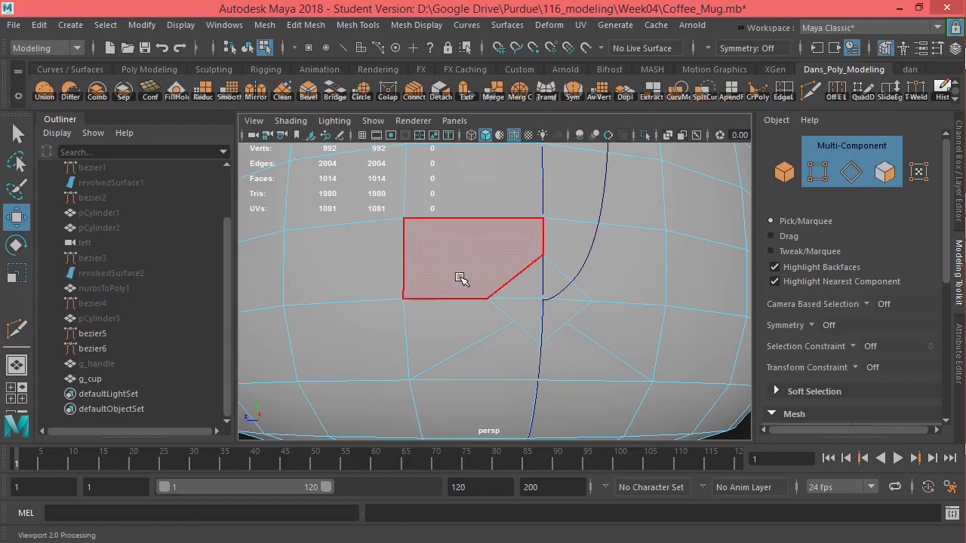
pyautogui.click(404, 218)
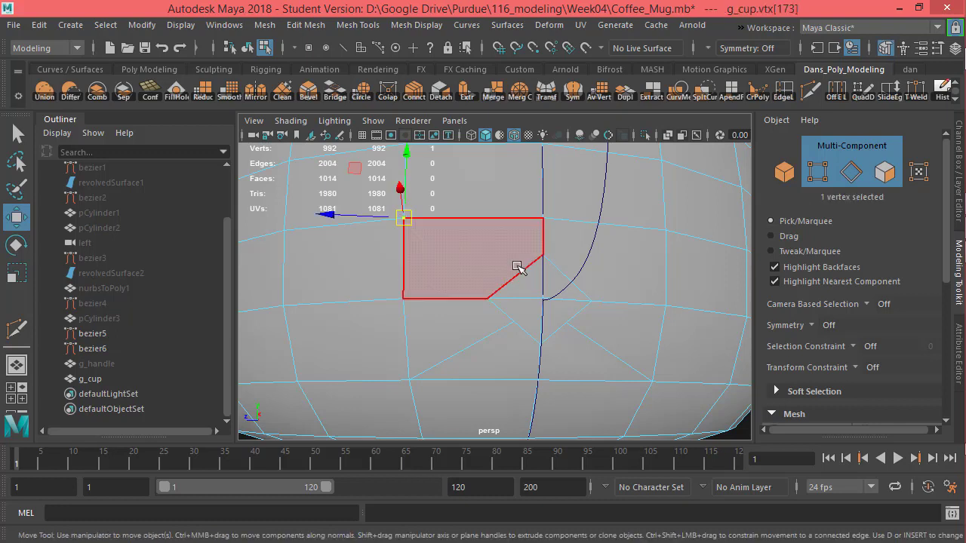
pyautogui.keyDown('shift'); pyautogui.click(522, 276); pyautogui.keyUp('shift')
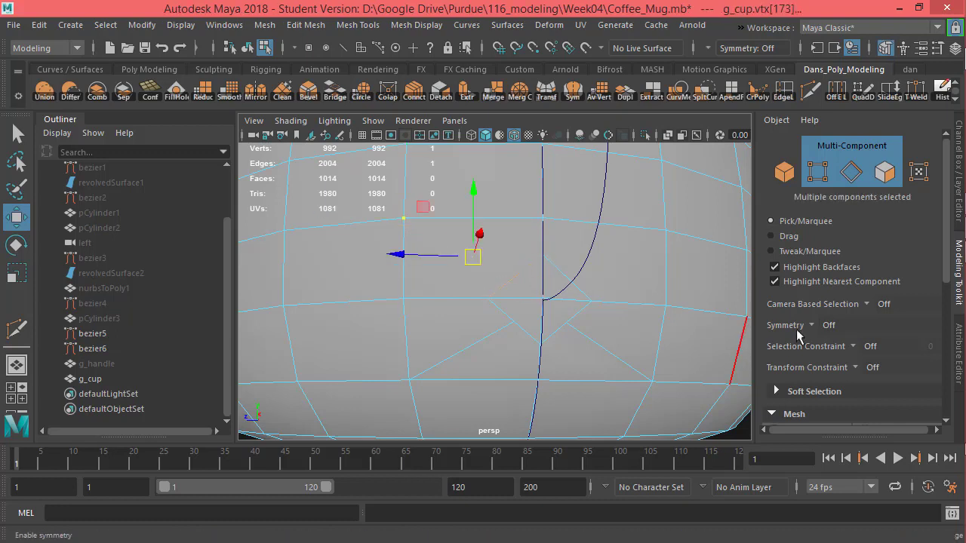
pyautogui.scroll(-5, 852, 302)
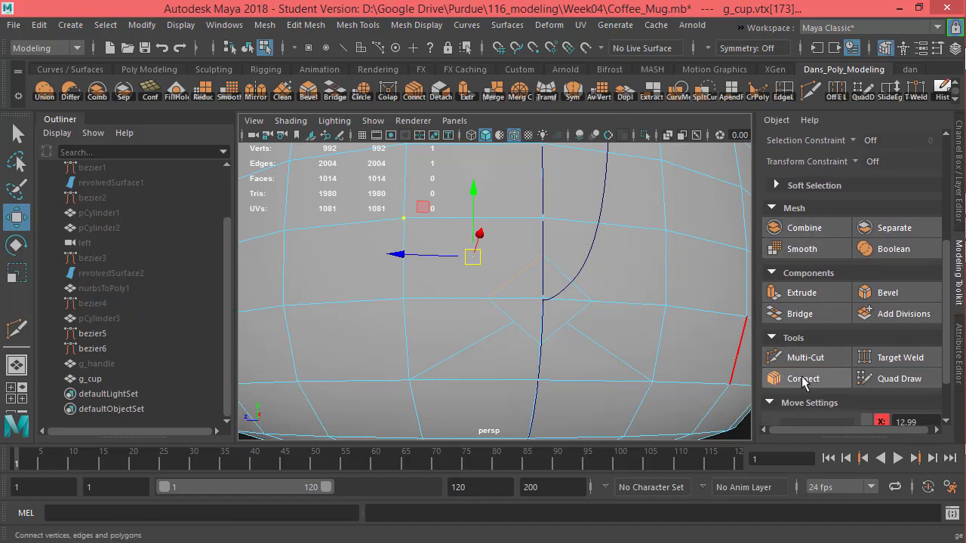
pyautogui.click(804, 381)
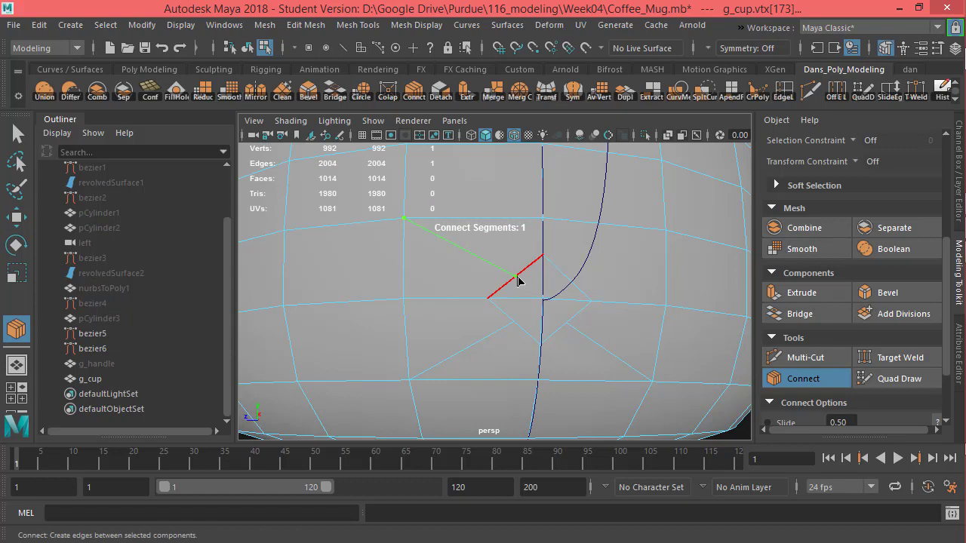
pyautogui.press('w')
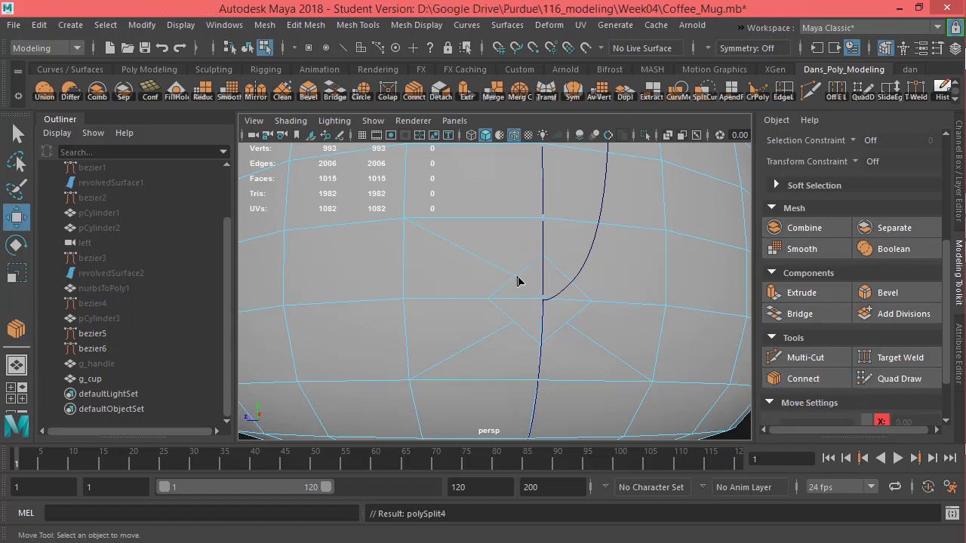
# Connect the surrounding upper-right corner vertex to the diamond's upper-right edge
pyautogui.click(667, 230)
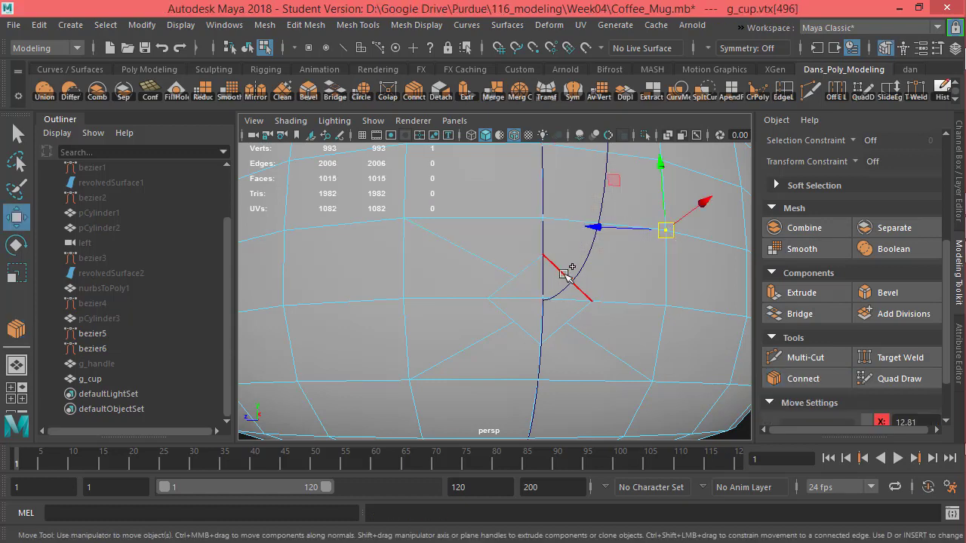
pyautogui.click(799, 379)
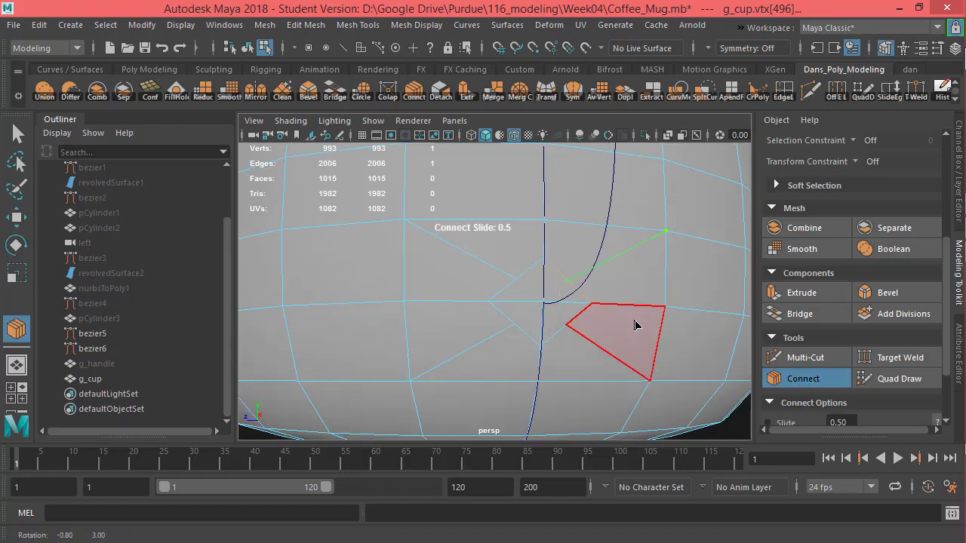
pyautogui.press('w')
pyautogui.moveTo(423, 320)
pyautogui.keyDown('alt'); pyautogui.mouseDown()
pyautogui.moveTo(496, 345)
pyautogui.moveTo(450, 309)
pyautogui.moveTo(459, 274)
pyautogui.moveTo(532, 332)
pyautogui.moveTo(478, 362)
pyautogui.moveTo(423, 311)
pyautogui.moveTo(412, 325)
pyautogui.mouseUp(); pyautogui.keyUp('alt')
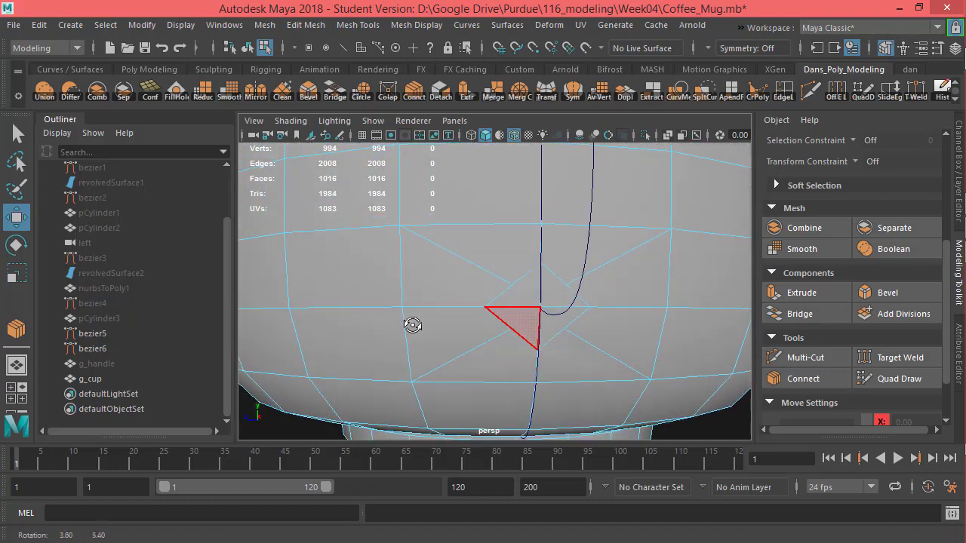
# Unhide g_handle and put the mug body in vertex mode to compare the diamond's vertices with the handle end
pyautogui.moveTo(565, 334)
pyautogui.keyDown('alt'); pyautogui.mouseDown()
pyautogui.moveTo(573, 351)
pyautogui.moveTo(554, 350)
pyautogui.moveTo(558, 337)
pyautogui.moveTo(585, 329)
pyautogui.moveTo(571, 337)
pyautogui.mouseUp(); pyautogui.keyUp('alt')
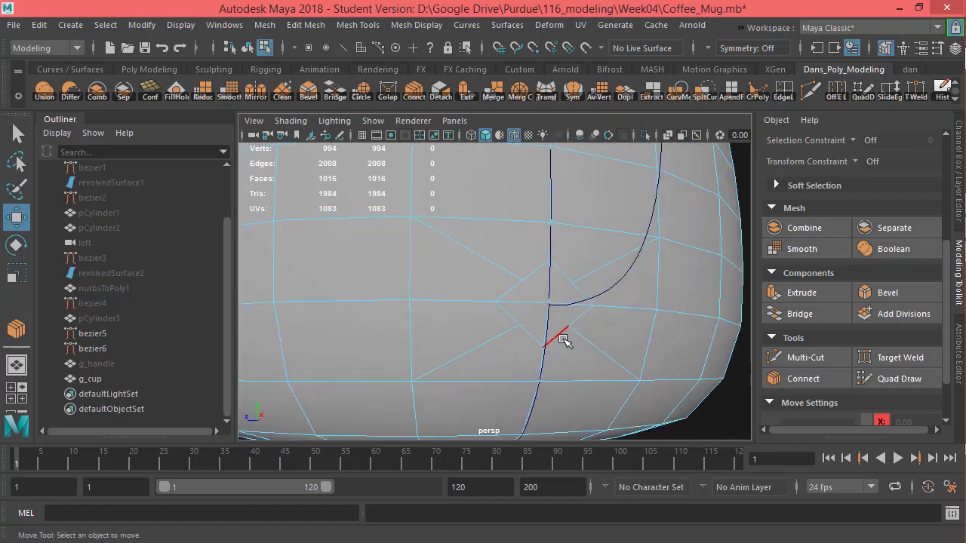
pyautogui.press('F9')
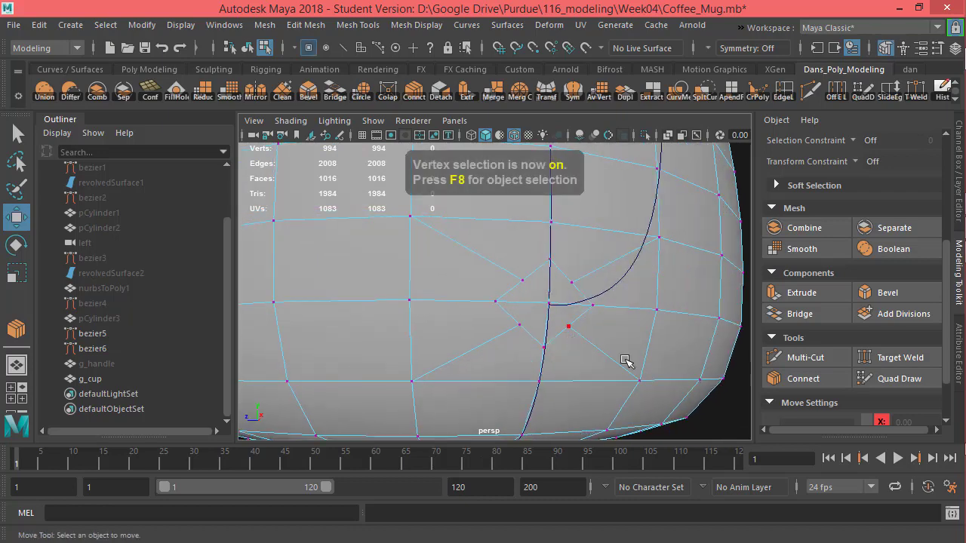
pyautogui.click(102, 366)
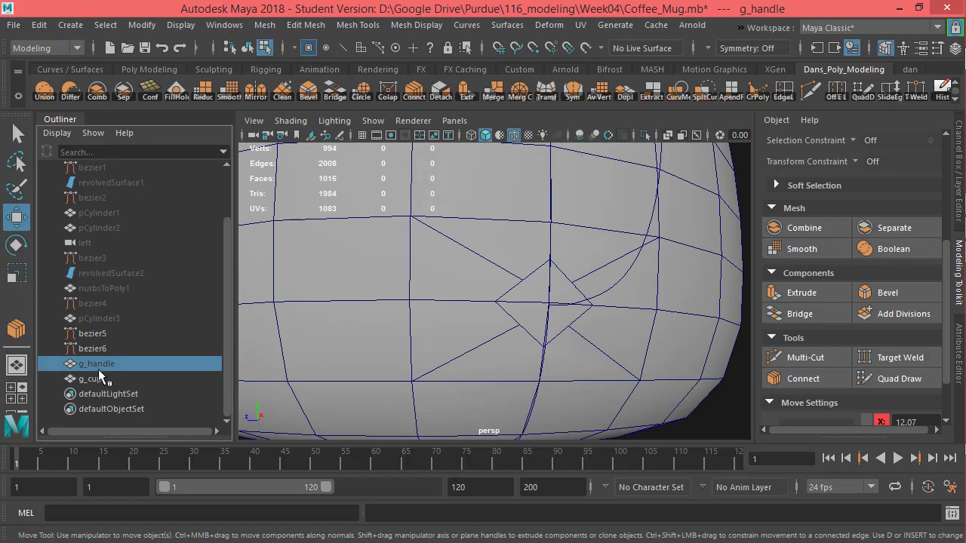
pyautogui.hotkey('shift', 'h')
pyautogui.keyDown('alt'); pyautogui.moveTo(467, 340); pyautogui.dragTo(478, 332); pyautogui.keyUp('alt')
pyautogui.moveTo(477, 332); pyautogui.dragTo(462, 341, button='right')
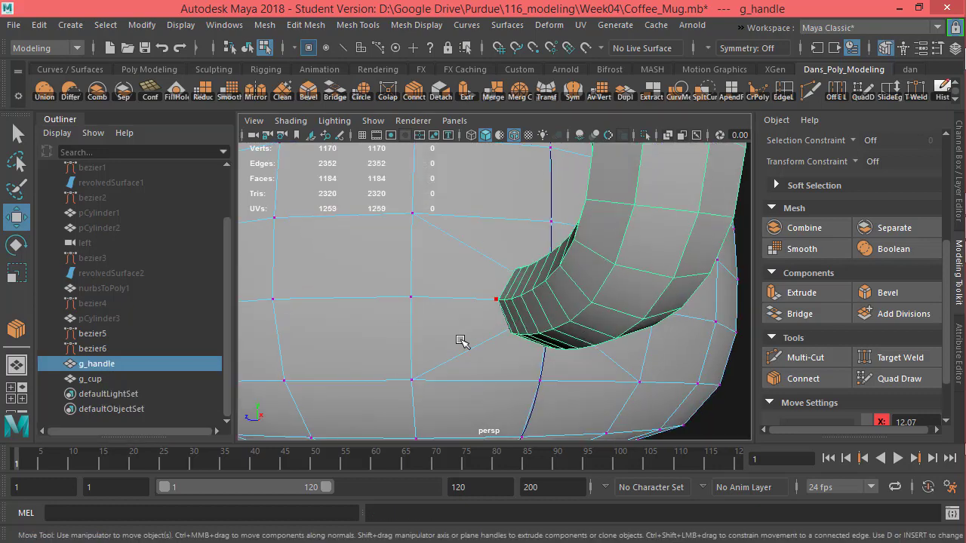
# Select the new g_cup vertex on the diamond's lower-left edge through the wireframe, and return to shaded display
pyautogui.keyDown('alt'); pyautogui.moveTo(487, 357); pyautogui.dragTo(532, 330); pyautogui.keyUp('alt')
pyautogui.press('4')
pyautogui.click(532, 330)
pyautogui.keyDown('alt'); pyautogui.moveTo(578, 423); pyautogui.dragTo(548, 355); pyautogui.keyUp('alt')
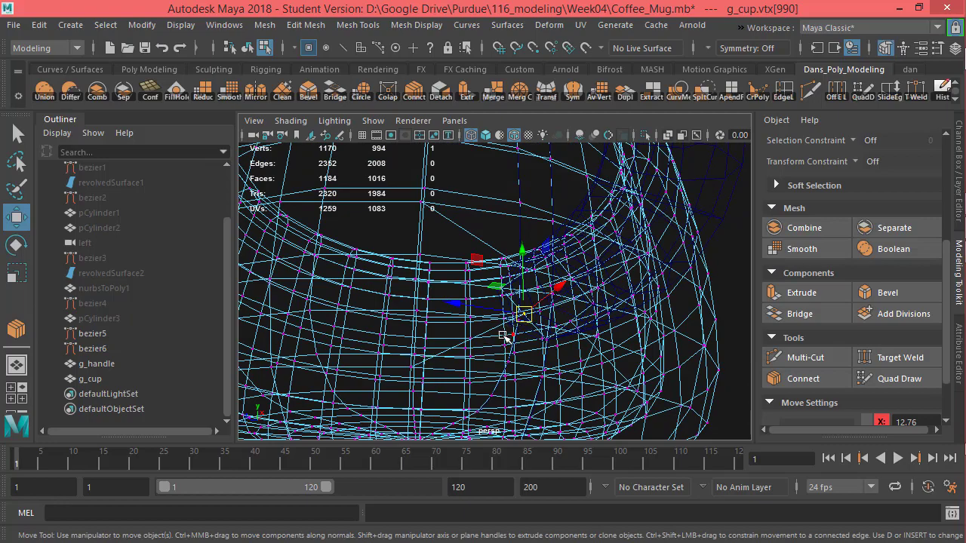
pyautogui.keyDown('alt'); pyautogui.moveTo(504, 337); pyautogui.dragTo(510, 359); pyautogui.keyUp('alt')
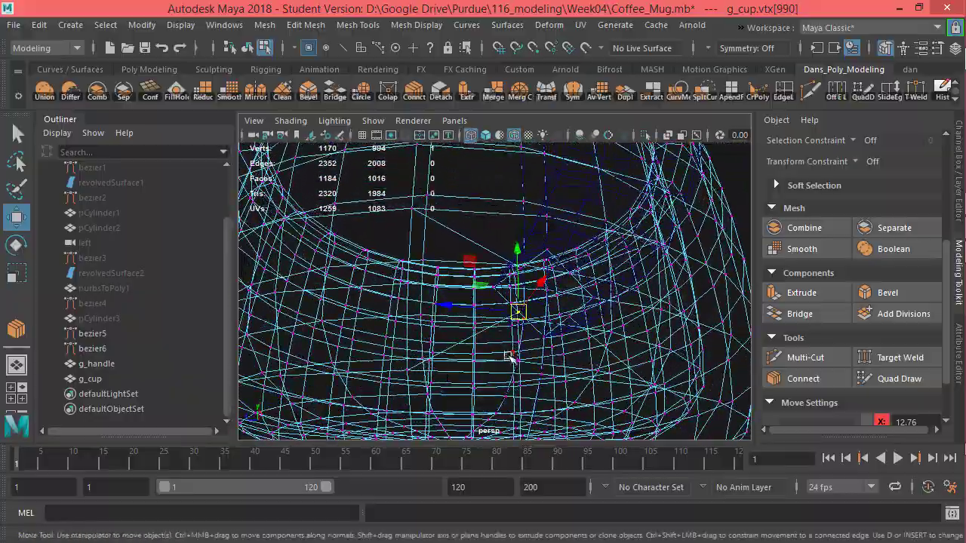
pyautogui.press('5')
pyautogui.moveTo(518, 312)
pyautogui.keyDown('alt'); pyautogui.mouseDown()
pyautogui.moveTo(546, 362)
pyautogui.moveTo(555, 355)
pyautogui.mouseUp(); pyautogui.keyUp('alt')
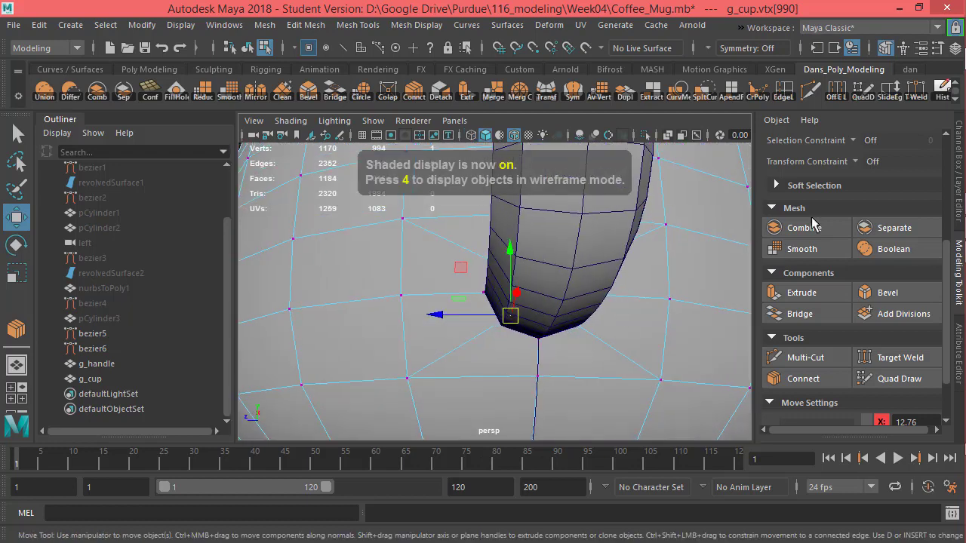
# Set the transform constraint to Surface Slide and move the selected vertex onto the matching corner of the handle's end
pyautogui.scroll(3, 907, 186)
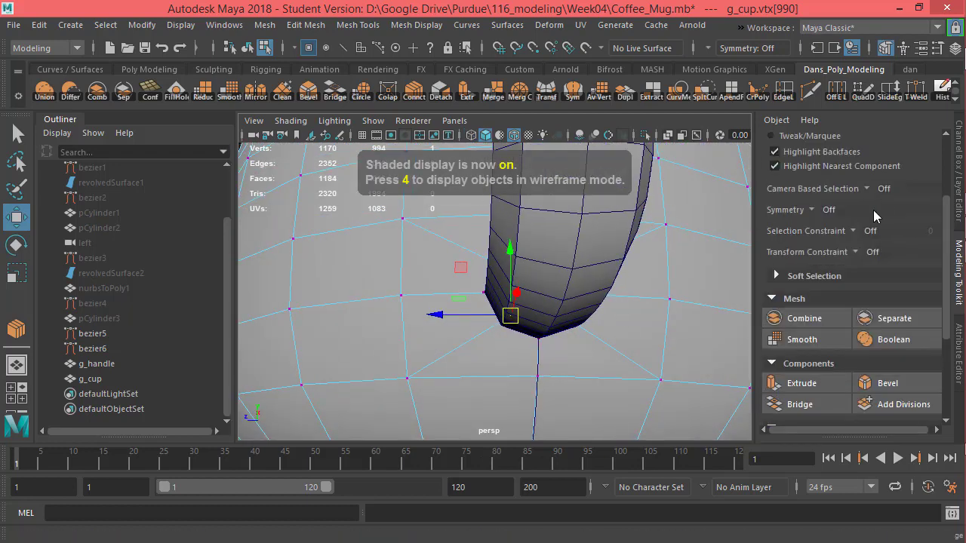
pyautogui.click(855, 249)
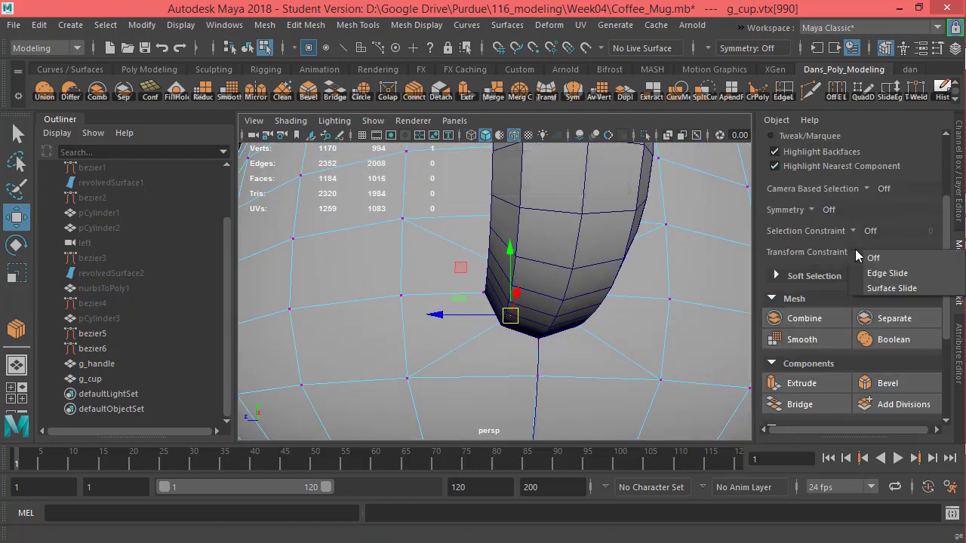
pyautogui.click(882, 288)
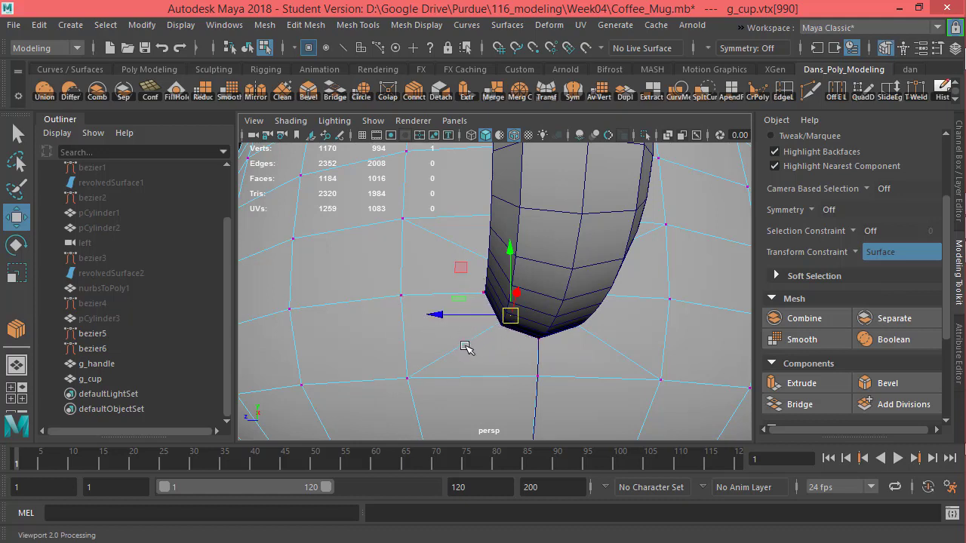
pyautogui.scroll(2, 498, 336)
pyautogui.moveTo(520, 343); pyautogui.dragTo(675, 226)
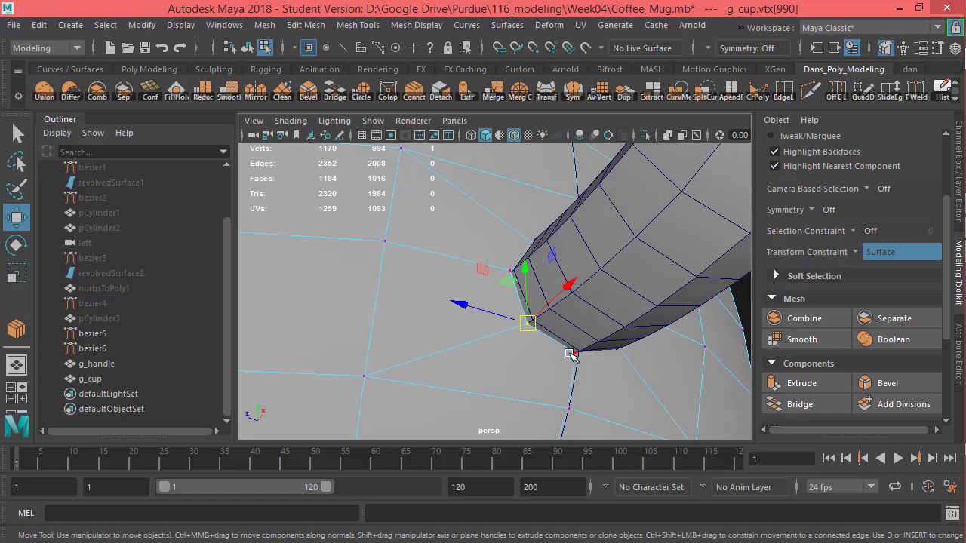
# Select the new g_cup vertex on the diamond's lower-right edge through the wireframe and slide it onto the matching corner of the handle's end
pyautogui.keyDown('alt'); pyautogui.moveTo(571, 356); pyautogui.dragTo(547, 375); pyautogui.keyUp('alt')
pyautogui.press('4')
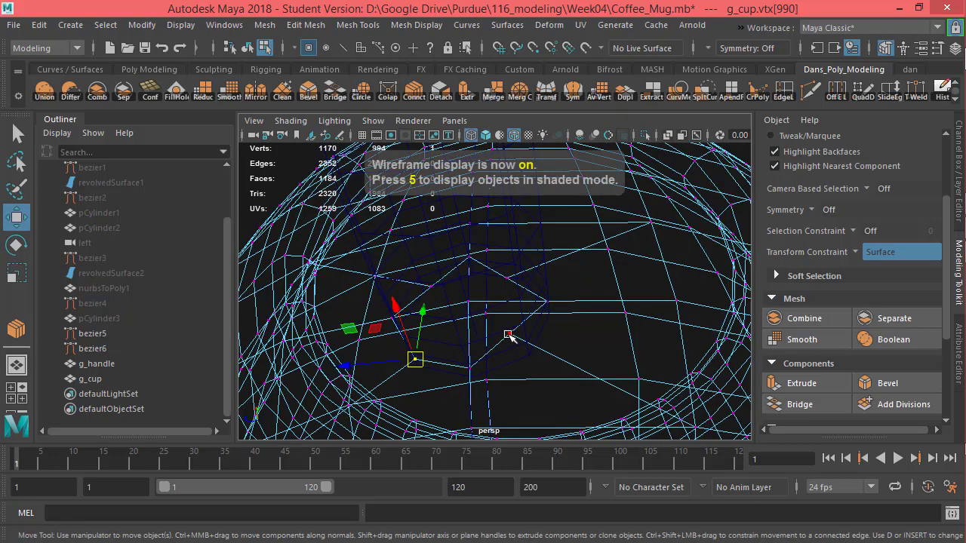
pyautogui.click(510, 333)
pyautogui.press('5')
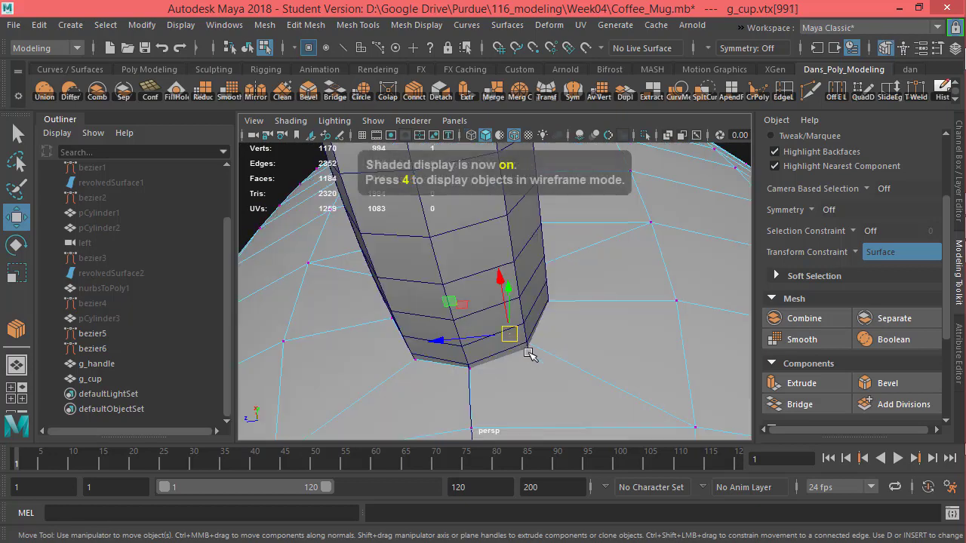
pyautogui.moveTo(519, 344)
pyautogui.keyDown('ctrl'); pyautogui.keyDown('shift'); pyautogui.mouseDown()
pyautogui.moveTo(532, 352)
pyautogui.moveTo(605, 345)
pyautogui.moveTo(571, 393)
pyautogui.moveTo(589, 358)
pyautogui.moveTo(588, 323)
pyautogui.mouseUp(); pyautogui.keyUp('shift'); pyautogui.keyUp('ctrl')
# Select the vertex on the diamond's upper-right edge through the wireframe and slide it onto the handle end's upper-right corner
pyautogui.press('4')
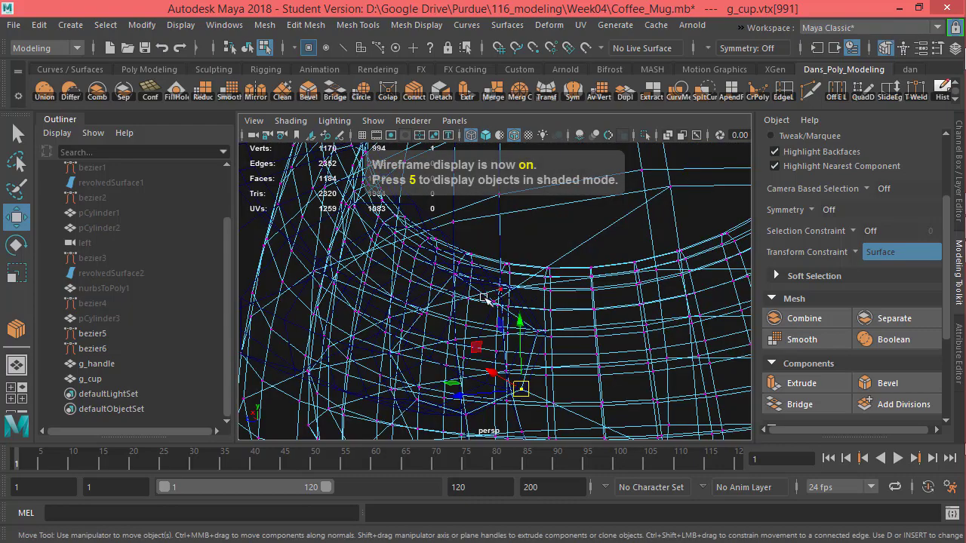
pyautogui.click(492, 304)
pyautogui.press('5')
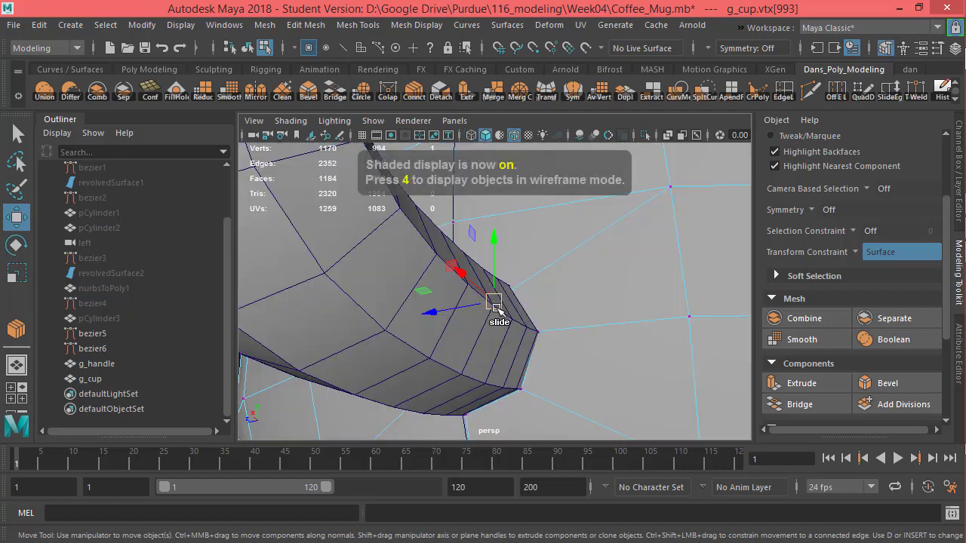
pyautogui.moveTo(501, 298)
pyautogui.keyDown('ctrl'); pyautogui.keyDown('shift'); pyautogui.mouseDown()
pyautogui.moveTo(508, 289)
pyautogui.moveTo(601, 309)
pyautogui.moveTo(500, 304)
pyautogui.moveTo(525, 347)
pyautogui.moveTo(504, 319)
pyautogui.moveTo(459, 352)
pyautogui.moveTo(622, 340)
pyautogui.mouseUp(); pyautogui.keyUp('shift'); pyautogui.keyUp('ctrl')
# Select the vertex on the diamond's upper-left edge through the wireframe and align it with the handle end's upper-left corner
pyautogui.keyDown('alt'); pyautogui.moveTo(538, 360); pyautogui.dragTo(501, 359); pyautogui.keyUp('alt')
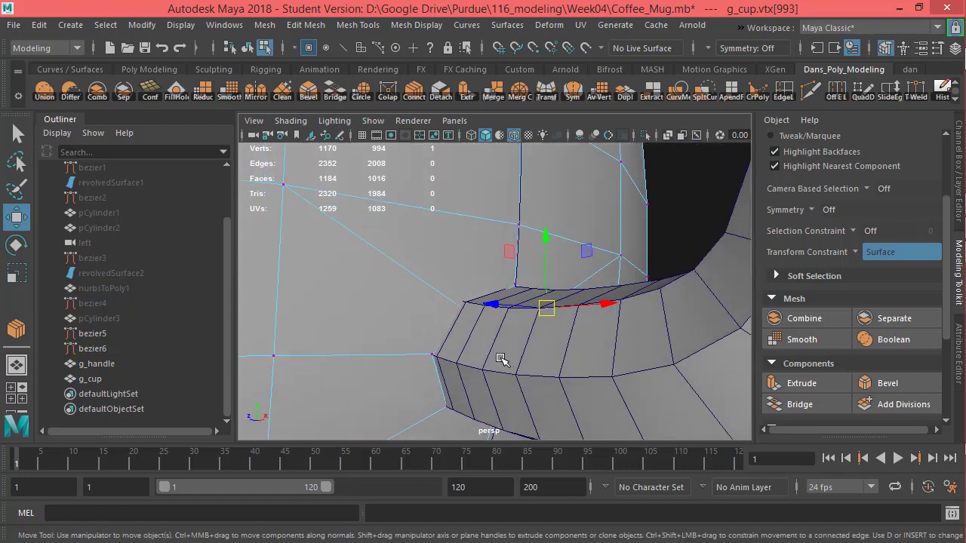
pyautogui.press('4')
pyautogui.click(477, 320)
pyautogui.scroll(5, 483, 332)
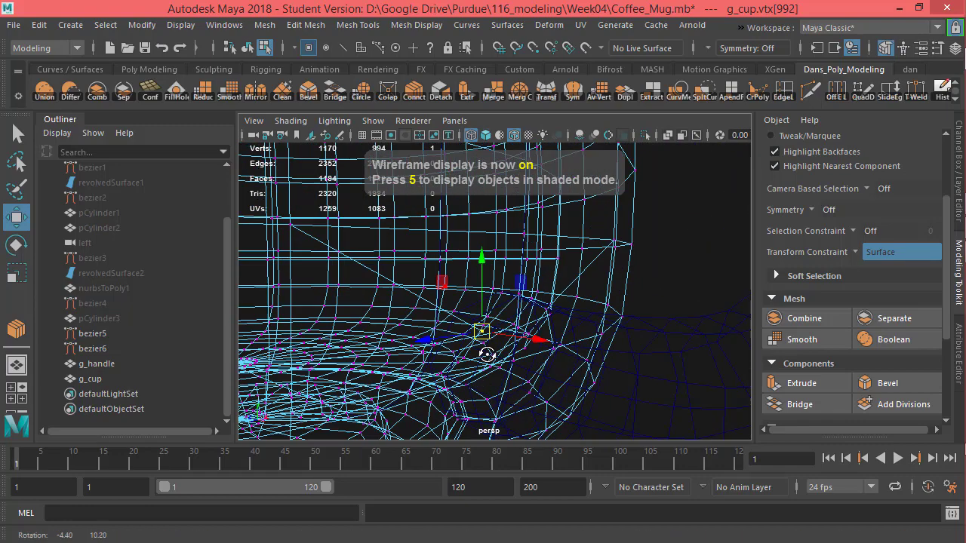
pyautogui.press('5')
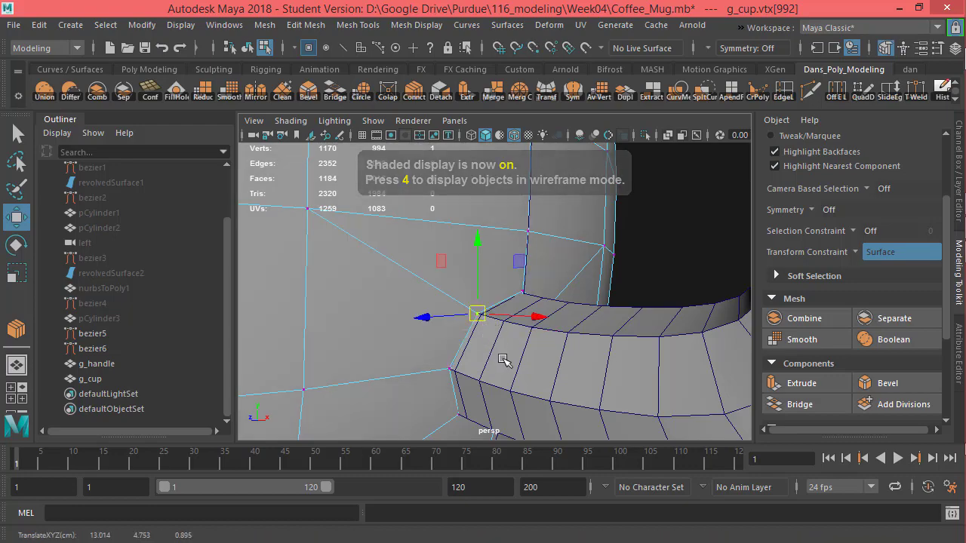
pyautogui.moveTo(485, 370)
pyautogui.keyDown('alt'); pyautogui.mouseDown()
pyautogui.moveTo(561, 373)
pyautogui.moveTo(365, 255)
pyautogui.mouseUp(); pyautogui.keyUp('alt')
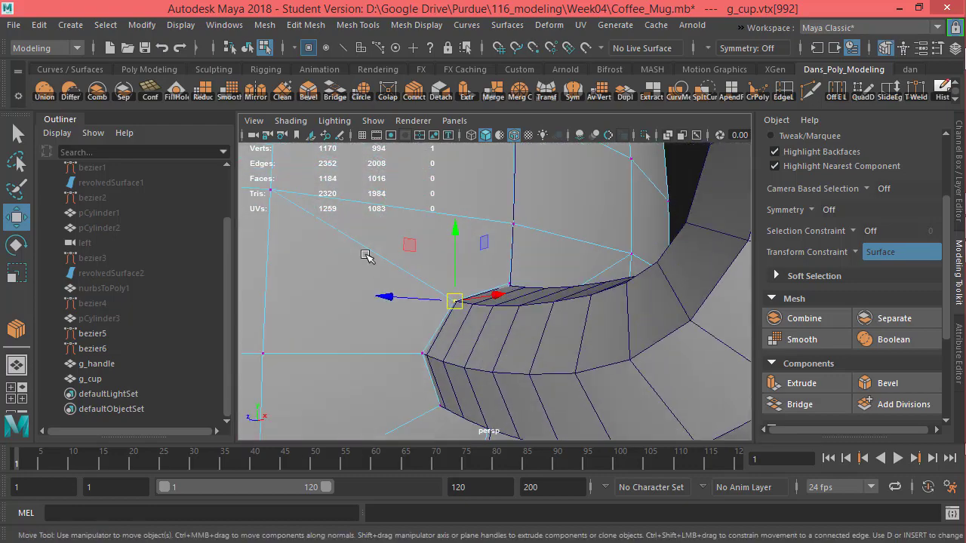
pyautogui.moveTo(534, 377)
pyautogui.keyDown('alt'); pyautogui.mouseDown()
pyautogui.moveTo(638, 352)
pyautogui.moveTo(617, 384)
pyautogui.moveTo(636, 390)
pyautogui.moveTo(616, 405)
pyautogui.moveTo(503, 341)
pyautogui.moveTo(528, 362)
pyautogui.mouseUp(); pyautogui.keyUp('alt')
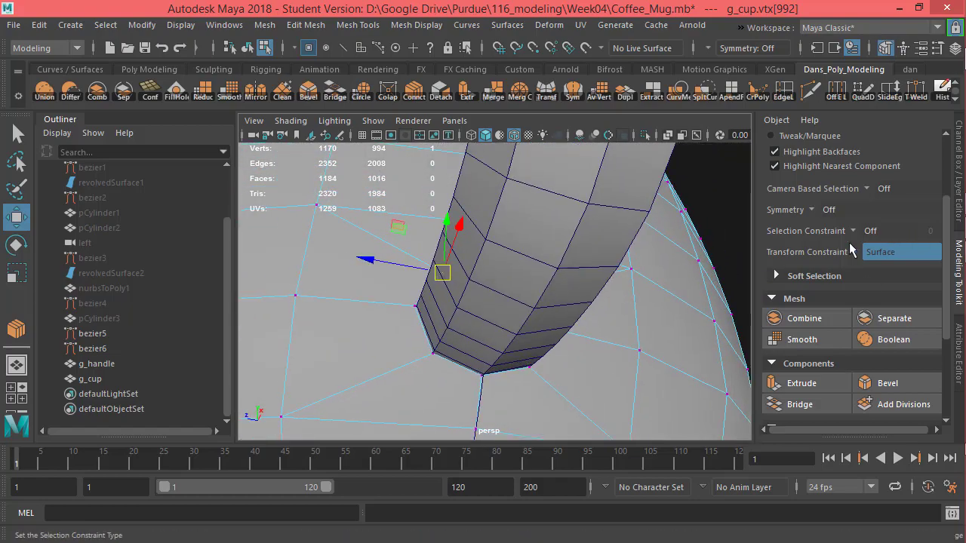
# Hide g_handle to expose the octagon on the mug body, and set the transform constraint to Off
pyautogui.keyDown('alt'); pyautogui.moveTo(423, 377); pyautogui.dragTo(421, 344); pyautogui.keyUp('alt')
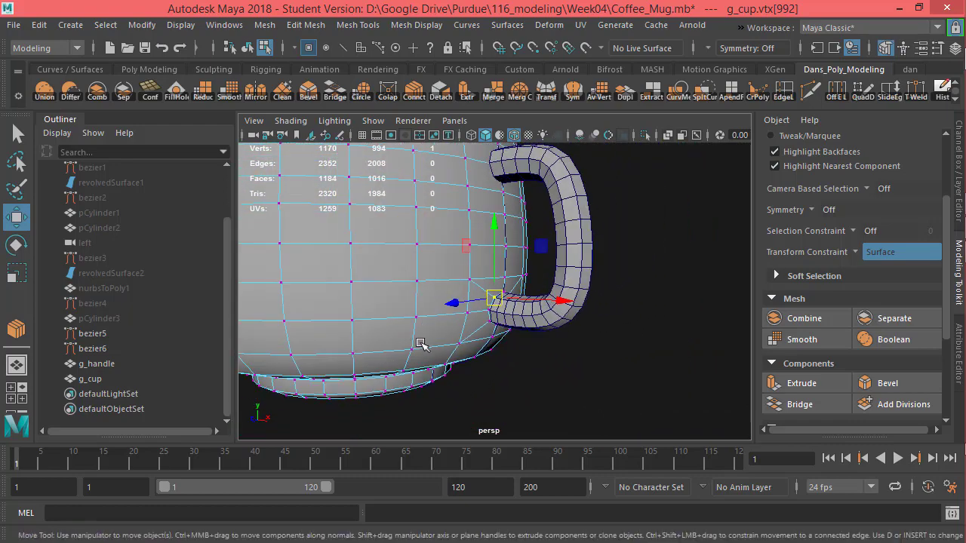
pyautogui.keyDown('alt'); pyautogui.moveTo(530, 327); pyautogui.dragTo(690, 333, button='right'); pyautogui.keyUp('alt')
pyautogui.keyDown('alt'); pyautogui.moveTo(513, 381); pyautogui.dragTo(505, 346); pyautogui.keyUp('alt')
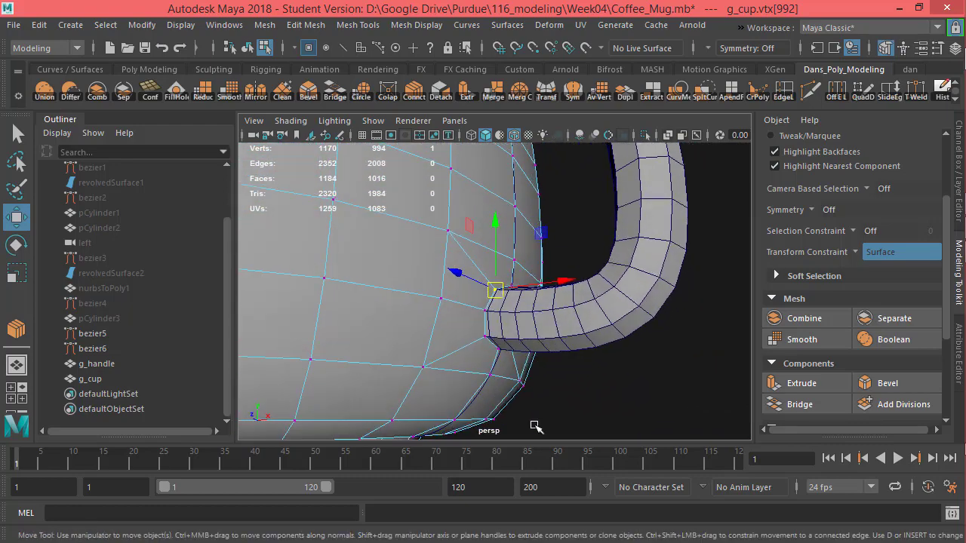
pyautogui.click(107, 364)
pyautogui.hotkey('ctrl', 'h')
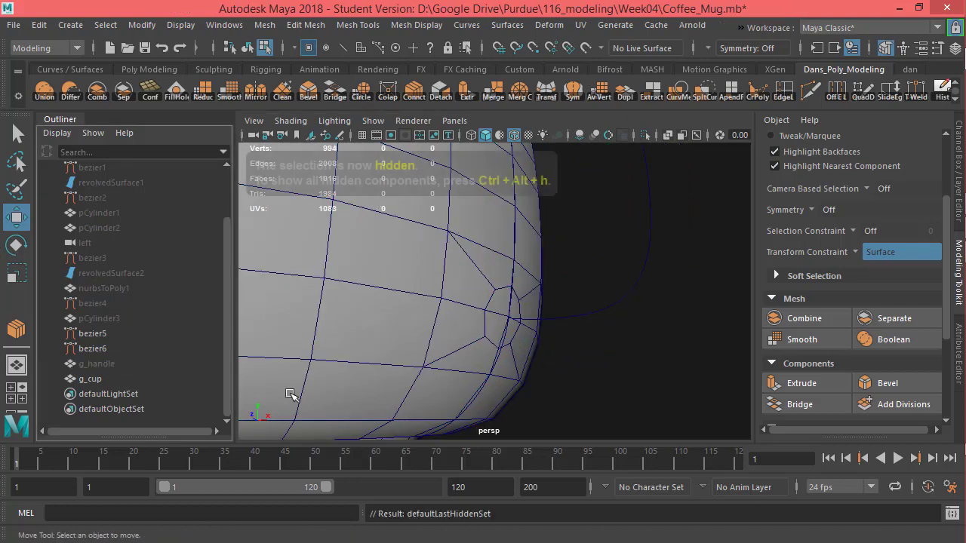
pyautogui.keyDown('alt'); pyautogui.moveTo(494, 362); pyautogui.dragTo(463, 356); pyautogui.keyUp('alt')
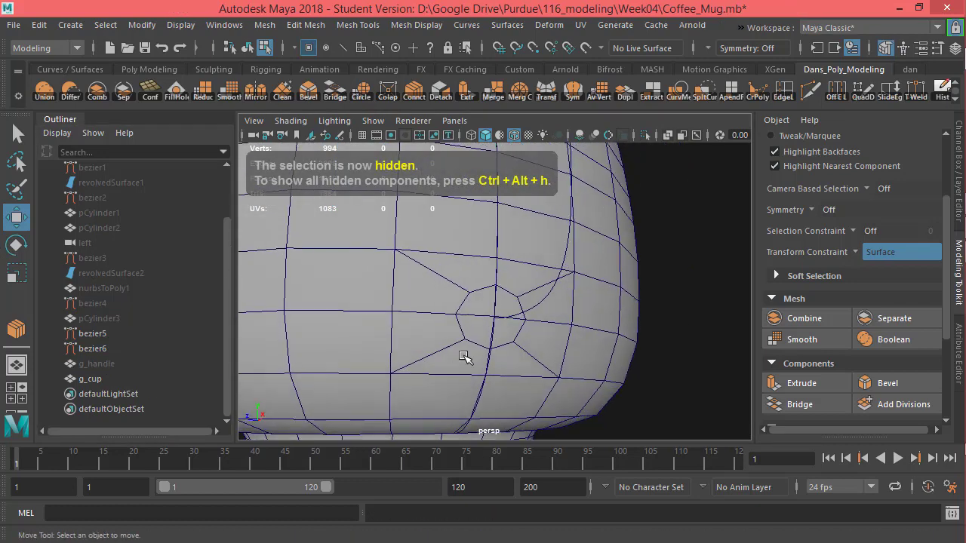
pyautogui.click(857, 251)
pyautogui.click(888, 260)
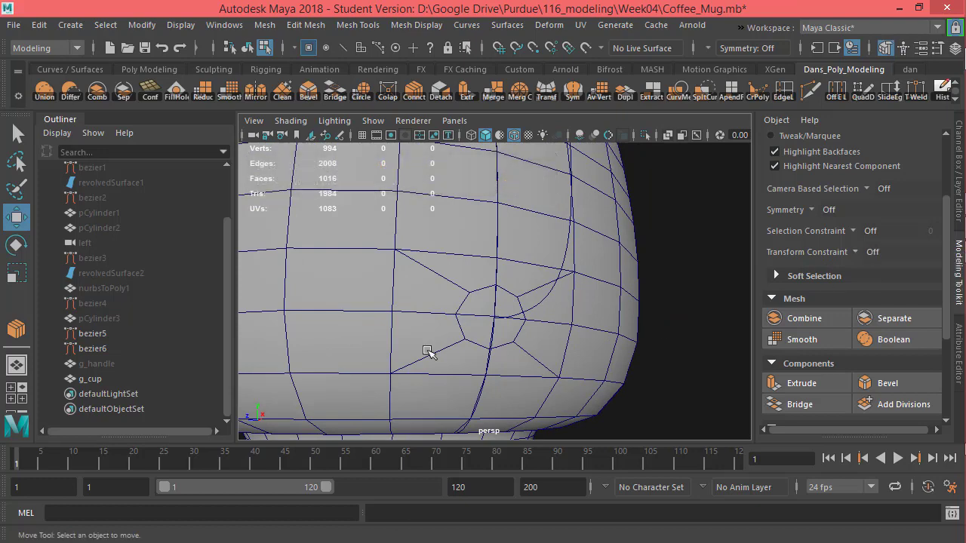
pyautogui.rightClick(494, 329)
pyautogui.click(495, 328)
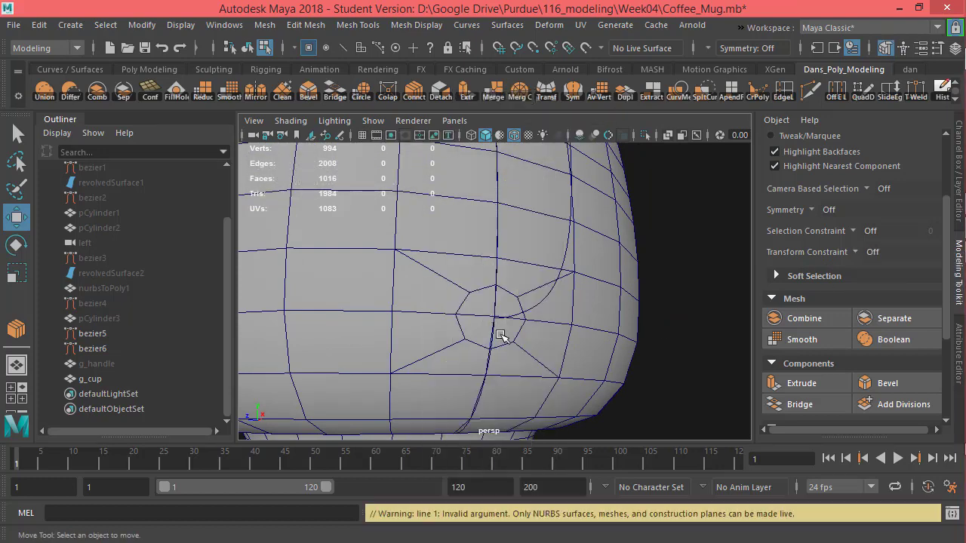
pyautogui.press('4')
pyautogui.press('5')
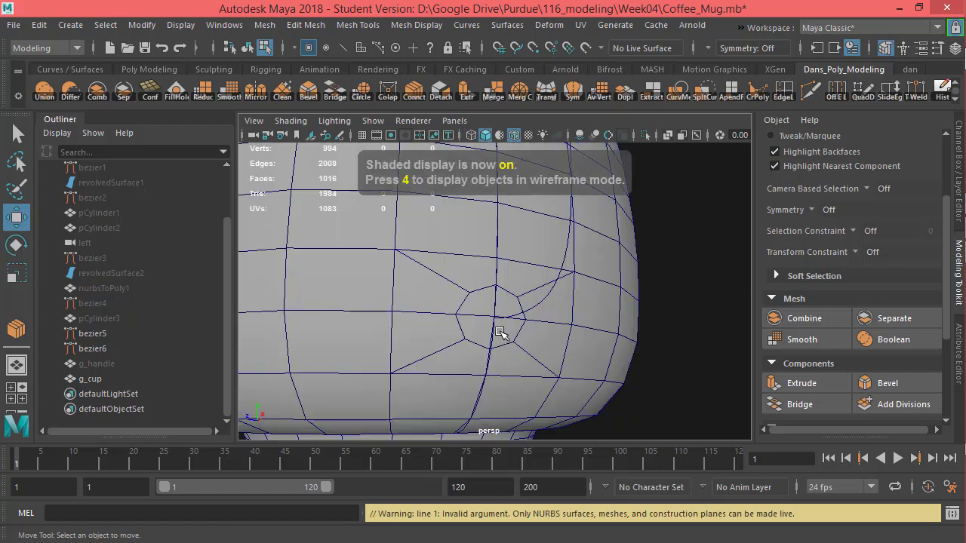
# Select the four faces inside the lower octagon on g_cup and delete them to open a hole for the handle's lower end
pyautogui.press('F11')
pyautogui.click(475, 331)
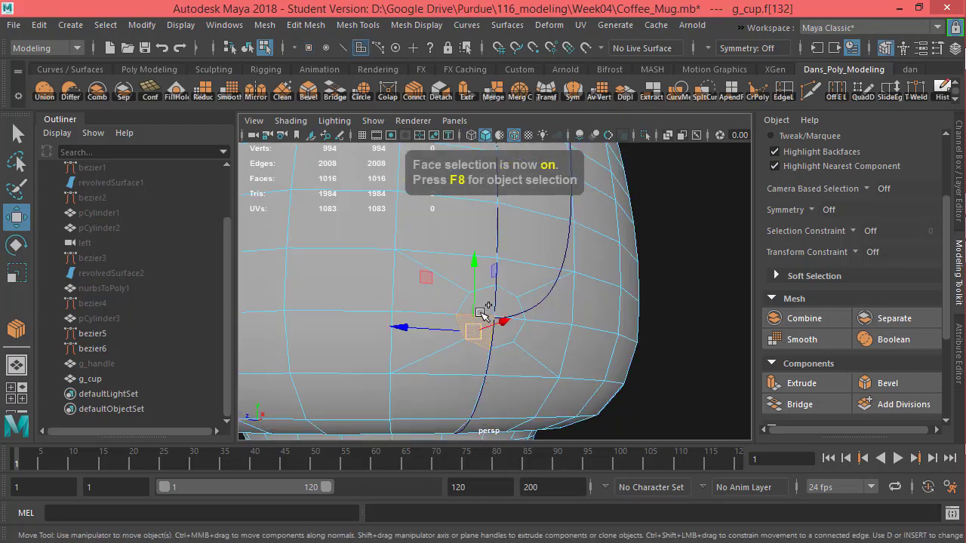
pyautogui.keyDown('shift'); pyautogui.click(483, 306); pyautogui.keyUp('shift')
pyautogui.keyDown('shift'); pyautogui.click(506, 309); pyautogui.keyUp('shift')
pyautogui.keyDown('shift'); pyautogui.click(510, 313); pyautogui.keyUp('shift')
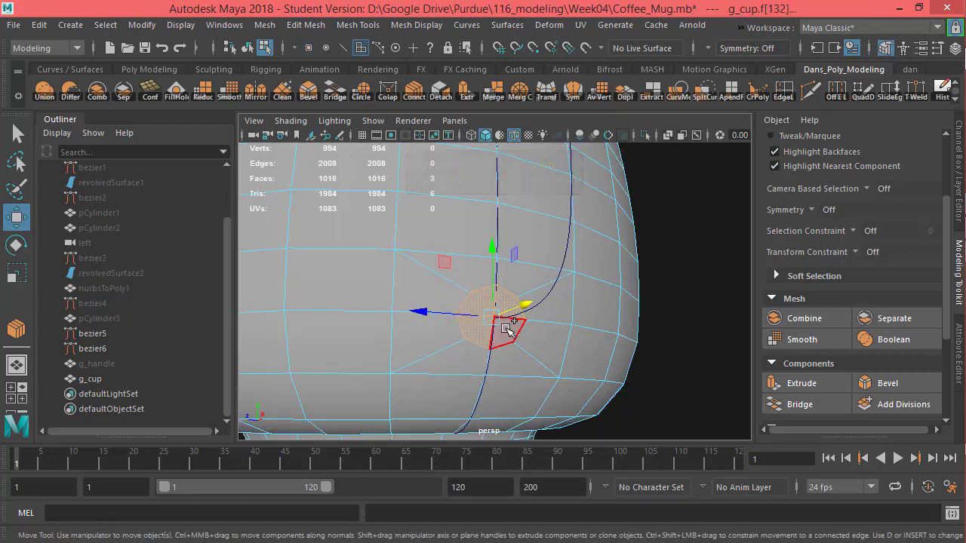
pyautogui.keyDown('shift'); pyautogui.click(507, 331); pyautogui.keyUp('shift')
pyautogui.keyDown('alt'); pyautogui.moveTo(544, 363); pyautogui.dragTo(488, 387); pyautogui.keyUp('alt')
pyautogui.keyDown('alt'); pyautogui.moveTo(489, 387); pyautogui.dragTo(201, 365, button='right'); pyautogui.keyUp('alt')
pyautogui.keyDown('alt'); pyautogui.moveTo(201, 365); pyautogui.dragTo(548, 360); pyautogui.keyUp('alt')
pyautogui.keyDown('alt'); pyautogui.moveTo(548, 359); pyautogui.dragTo(702, 372, button='right'); pyautogui.keyUp('alt')
pyautogui.keyDown('alt'); pyautogui.moveTo(702, 373); pyautogui.dragTo(698, 333); pyautogui.keyUp('alt')
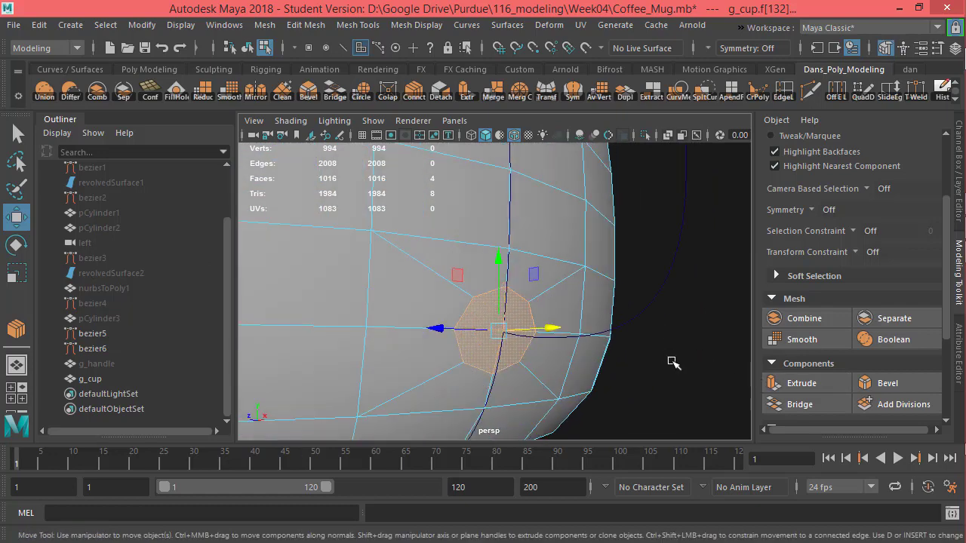
pyautogui.scroll(-8, 671, 364)
pyautogui.moveTo(428, 388)
pyautogui.mouseDown()
pyautogui.moveTo(329, 226)
pyautogui.moveTo(556, 371)
pyautogui.moveTo(711, 380)
pyautogui.moveTo(445, 384)
pyautogui.mouseUp()
pyautogui.hotkey('ctrl', 'z')
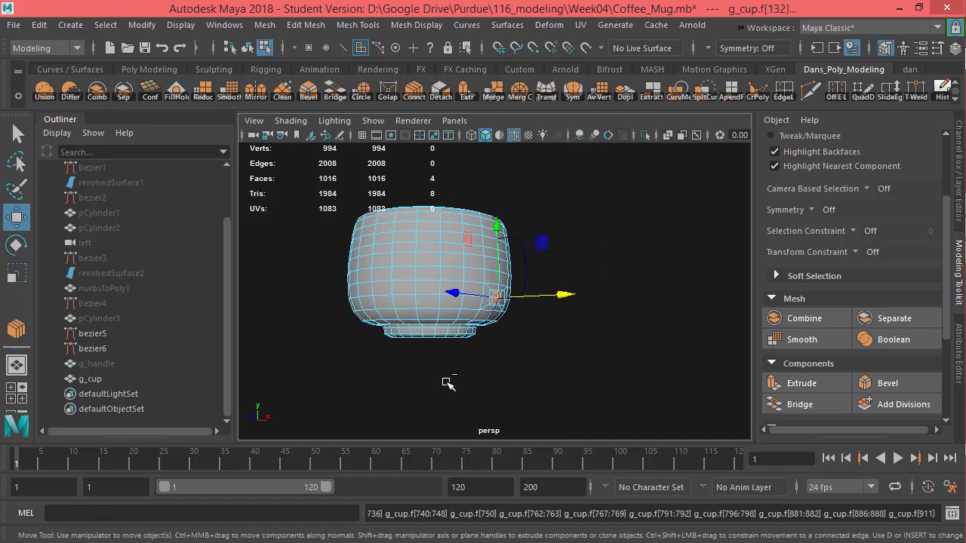
pyautogui.keyDown('alt'); pyautogui.moveTo(509, 391); pyautogui.dragTo(465, 390); pyautogui.keyUp('alt')
pyautogui.keyDown('alt'); pyautogui.moveTo(466, 390); pyautogui.dragTo(693, 376, button='right'); pyautogui.keyUp('alt')
pyautogui.moveTo(694, 375)
pyautogui.keyDown('alt'); pyautogui.mouseDown()
pyautogui.moveTo(639, 375)
pyautogui.moveTo(711, 382)
pyautogui.mouseUp(); pyautogui.keyUp('alt')
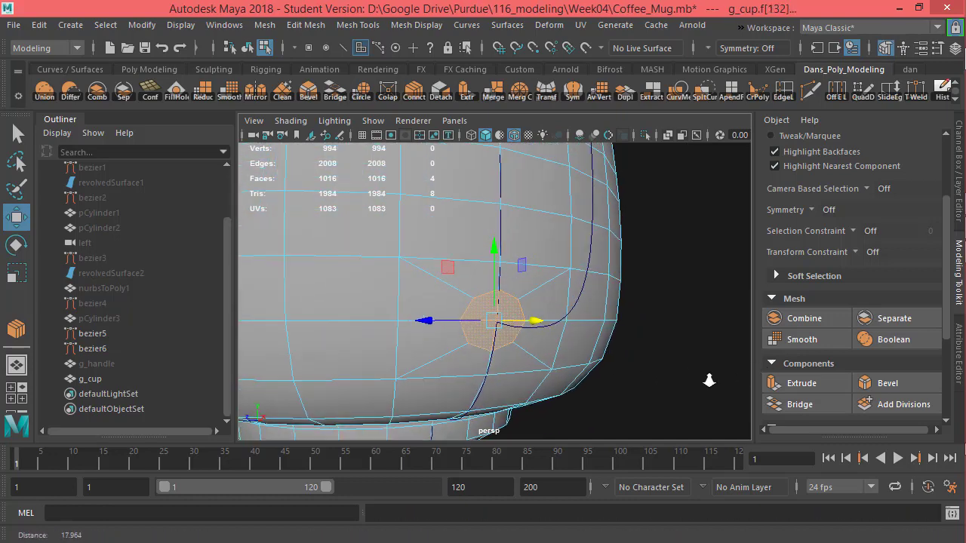
pyautogui.press('Delete')
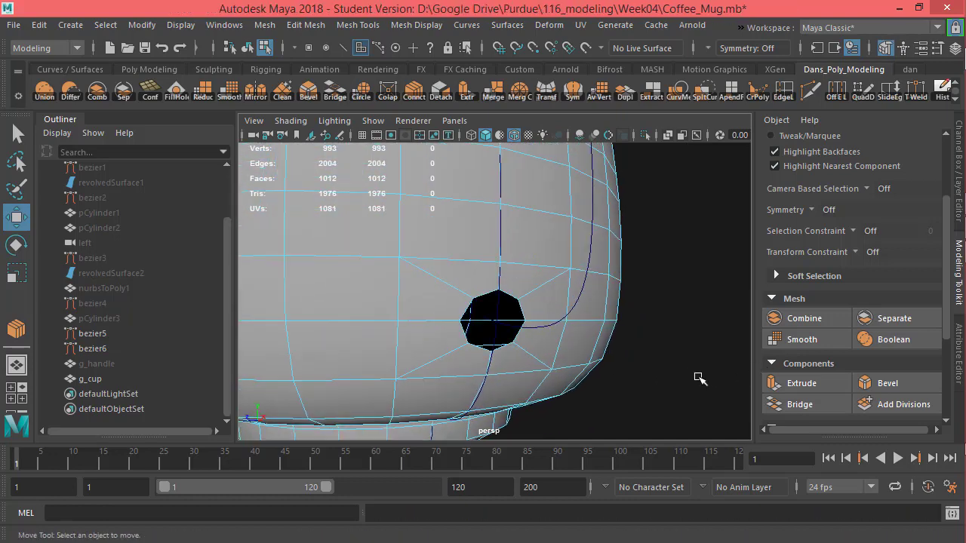
# Return to object selection, unhide g_handle, and bring its upper end on the mug body into view
pyautogui.keyDown('alt'); pyautogui.moveTo(554, 286); pyautogui.dragTo(586, 335); pyautogui.keyUp('alt')
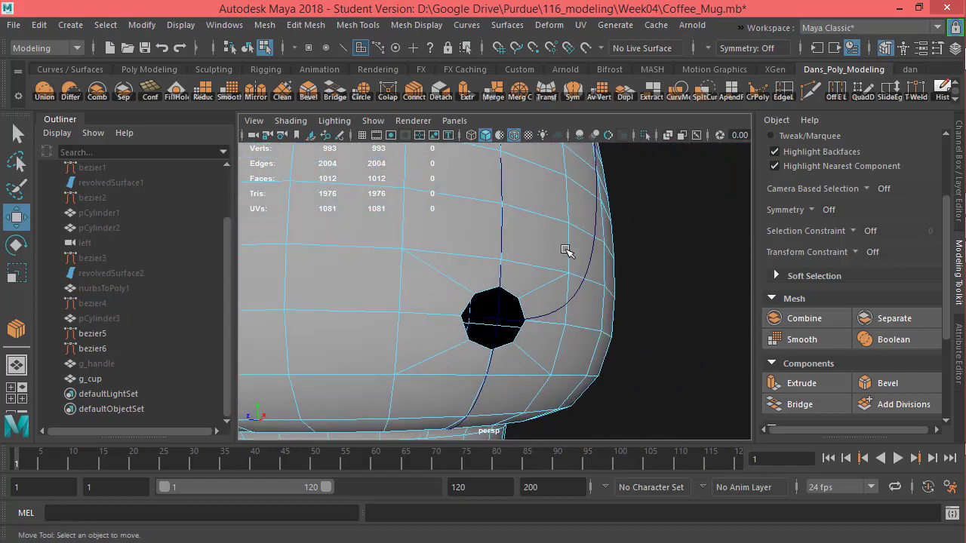
pyautogui.keyDown('alt'); pyautogui.moveTo(586, 335); pyautogui.dragTo(604, 400, button='middle'); pyautogui.keyUp('alt')
pyautogui.keyDown('alt'); pyautogui.moveTo(538, 302); pyautogui.dragTo(492, 228); pyautogui.keyUp('alt')
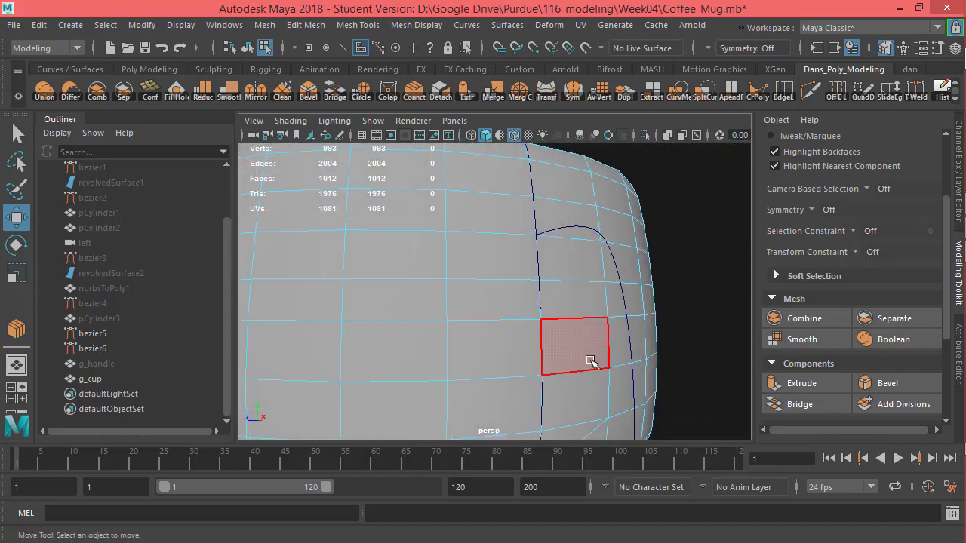
pyautogui.keyDown('alt'); pyautogui.moveTo(585, 399); pyautogui.dragTo(566, 273, button='middle'); pyautogui.keyUp('alt')
pyautogui.keyDown('alt'); pyautogui.moveTo(549, 325); pyautogui.dragTo(525, 246); pyautogui.keyUp('alt')
pyautogui.keyDown('alt'); pyautogui.moveTo(510, 247); pyautogui.dragTo(517, 309, button='middle'); pyautogui.keyUp('alt')
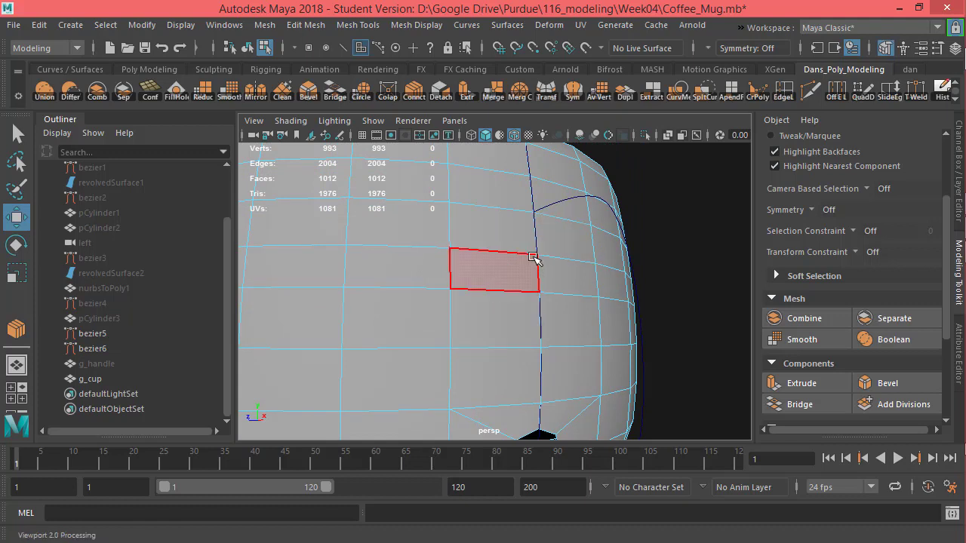
pyautogui.press('F8')
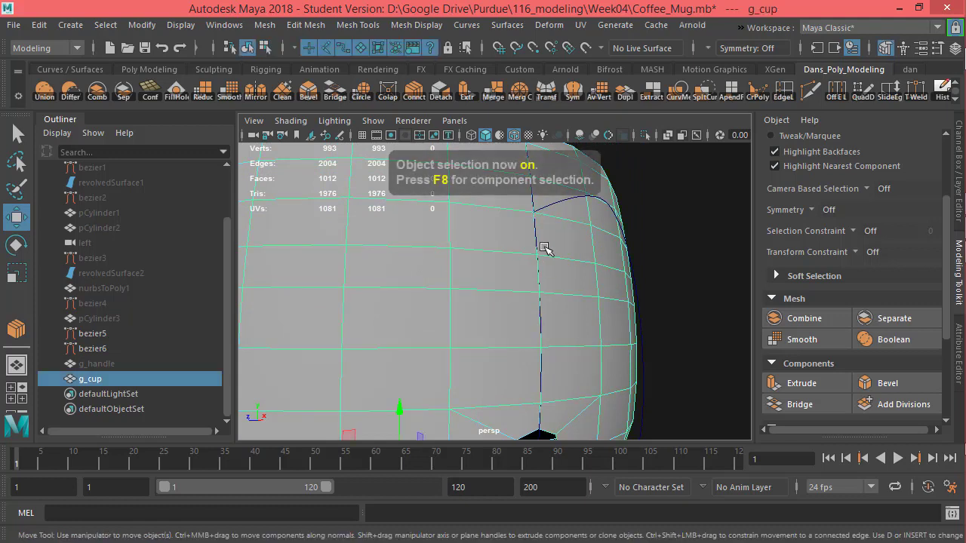
pyautogui.click(96, 364)
pyautogui.hotkey('shift', 'h')
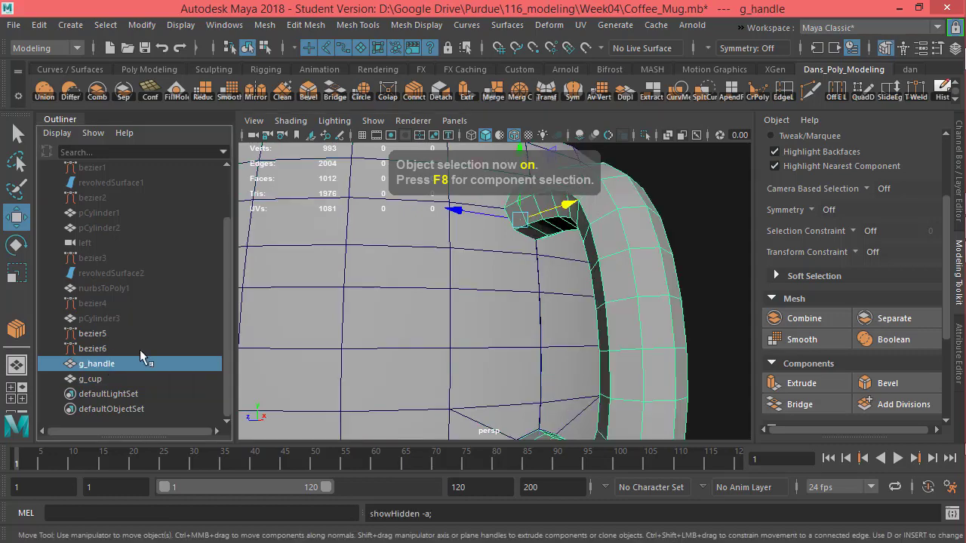
pyautogui.keyDown('alt'); pyautogui.moveTo(423, 321); pyautogui.dragTo(474, 325); pyautogui.keyUp('alt')
pyautogui.keyDown('alt'); pyautogui.moveTo(474, 325); pyautogui.dragTo(451, 353, button='middle'); pyautogui.keyUp('alt')
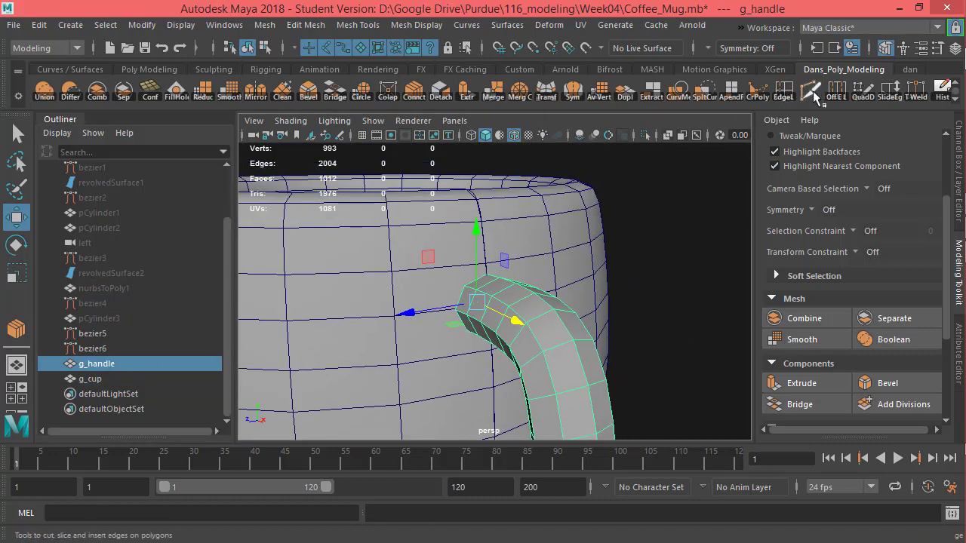
pyautogui.click(813, 94)
pyautogui.keyDown('alt'); pyautogui.moveTo(434, 349); pyautogui.dragTo(496, 338); pyautogui.keyUp('alt')
pyautogui.keyDown('alt'); pyautogui.moveTo(496, 337); pyautogui.dragTo(536, 352, button='right'); pyautogui.keyUp('alt')
pyautogui.keyDown('alt'); pyautogui.moveTo(536, 352); pyautogui.dragTo(501, 315); pyautogui.keyUp('alt')
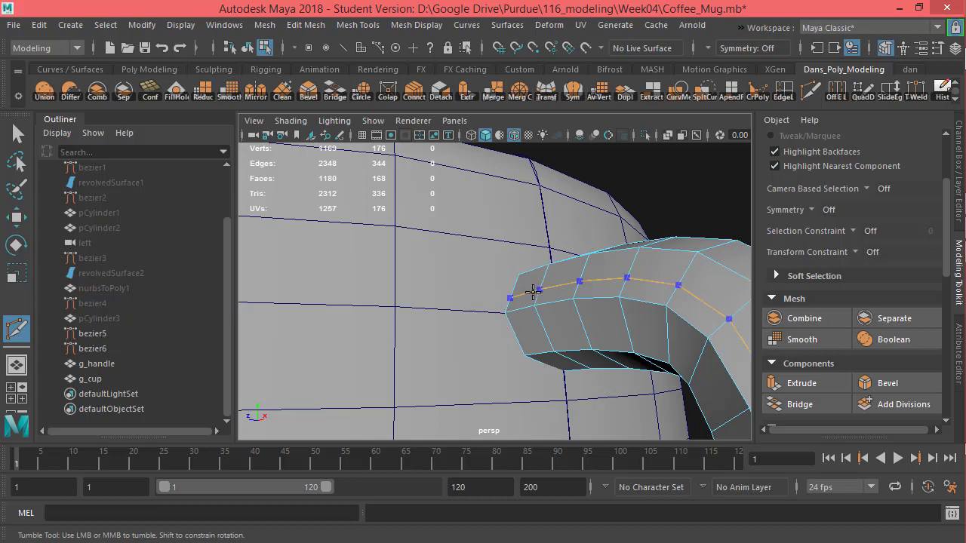
pyautogui.press('w')
# Make g_cup the active mesh and cut a diamond around the handle's upper end with the Multi-Cut tool
pyautogui.click(458, 272)
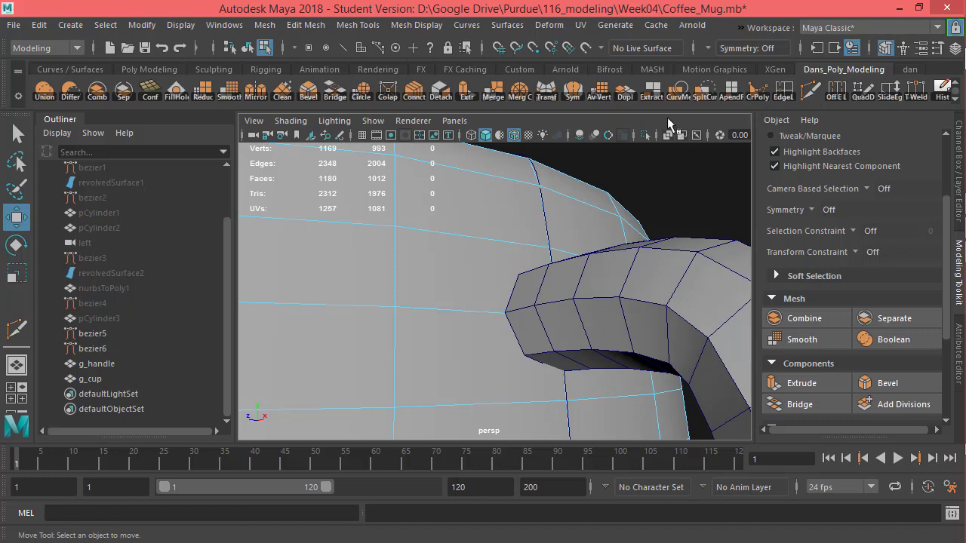
pyautogui.click(504, 313)
pyautogui.keyDown('alt'); pyautogui.moveTo(507, 315); pyautogui.dragTo(636, 260); pyautogui.keyUp('alt')
pyautogui.click(577, 302)
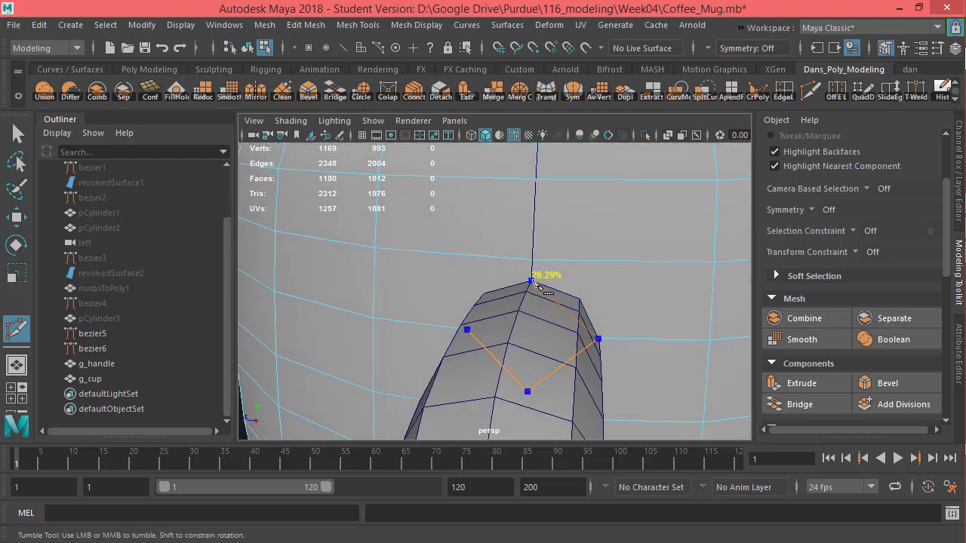
# Close the diamond-shaped Multi-Cut loop on the cup wall around the handle's upper end and apply the cut
pyautogui.keyDown('alt'); pyautogui.moveTo(539, 305); pyautogui.dragTo(596, 305); pyautogui.keyUp('alt')
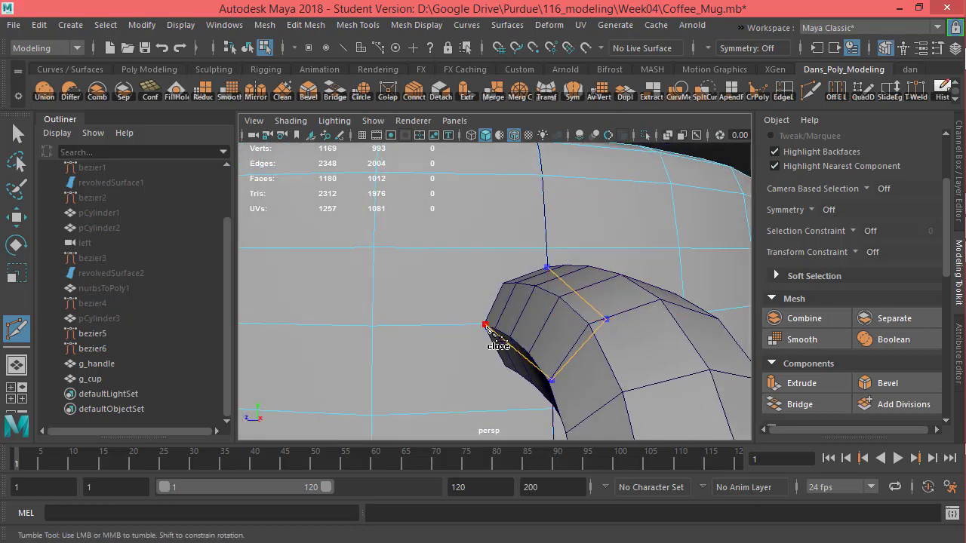
pyautogui.click(488, 328)
pyautogui.moveTo(503, 329)
pyautogui.keyDown('alt'); pyautogui.mouseDown()
pyautogui.moveTo(591, 335)
pyautogui.moveTo(523, 347)
pyautogui.moveTo(516, 326)
pyautogui.mouseUp(); pyautogui.keyUp('alt')
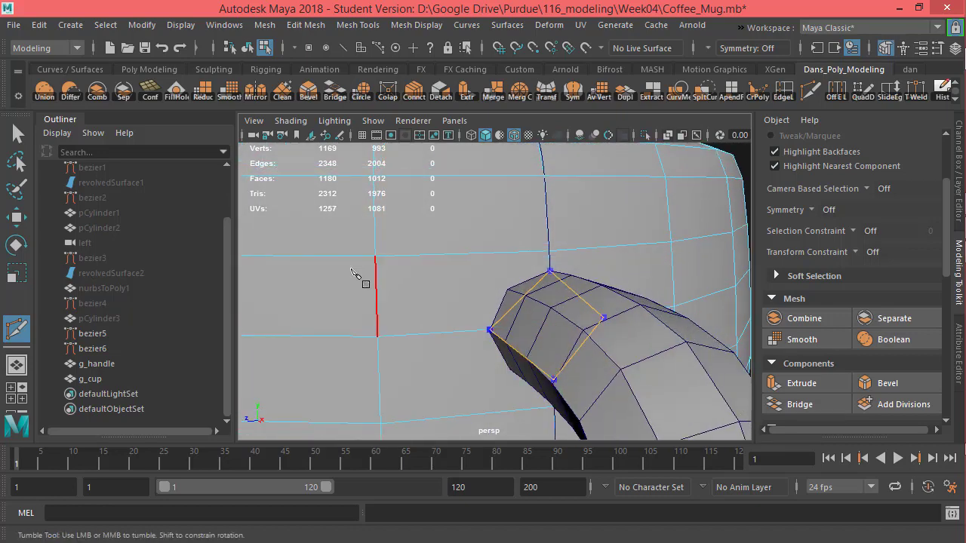
pyautogui.keyDown('alt'); pyautogui.moveTo(475, 289); pyautogui.dragTo(467, 266); pyautogui.keyUp('alt')
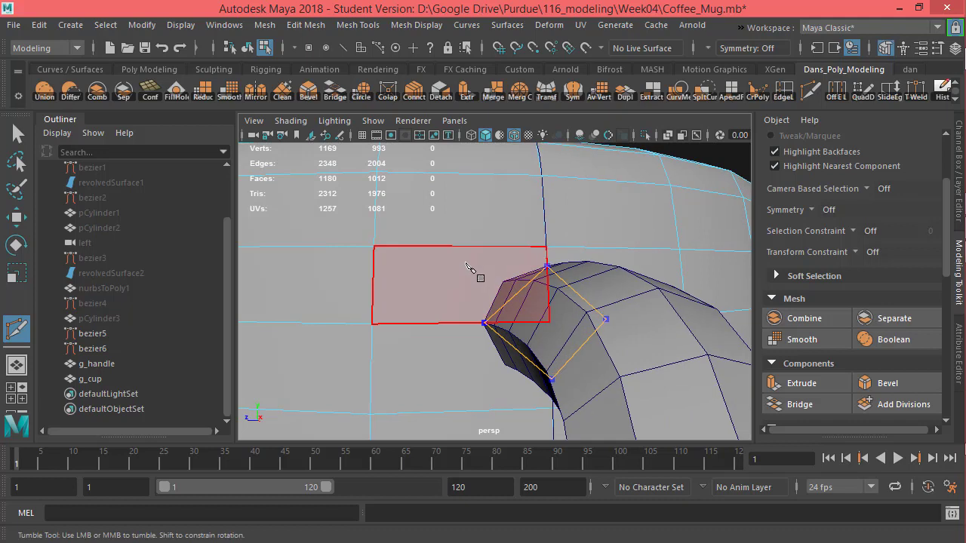
pyautogui.click(449, 274)
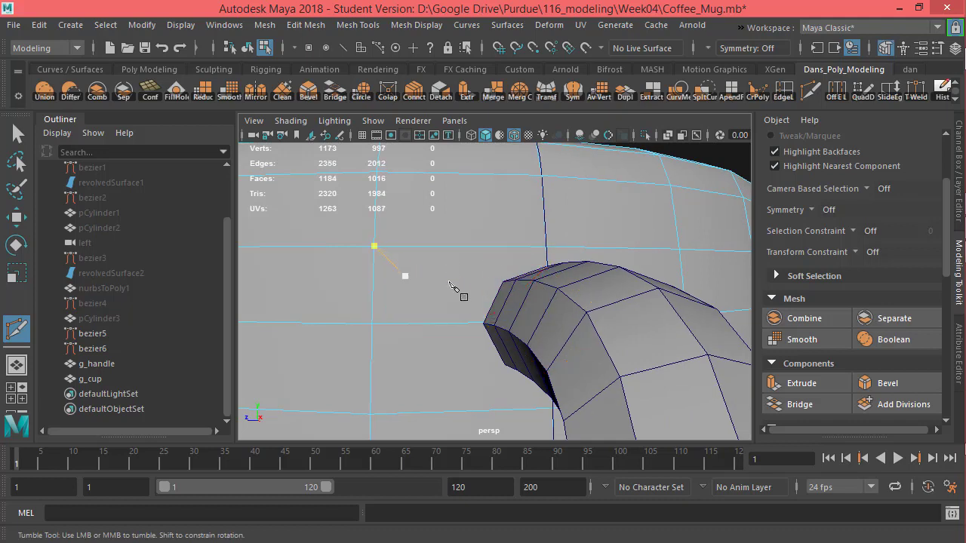
pyautogui.keyDown('alt'); pyautogui.moveTo(498, 294); pyautogui.dragTo(391, 256); pyautogui.keyUp('alt')
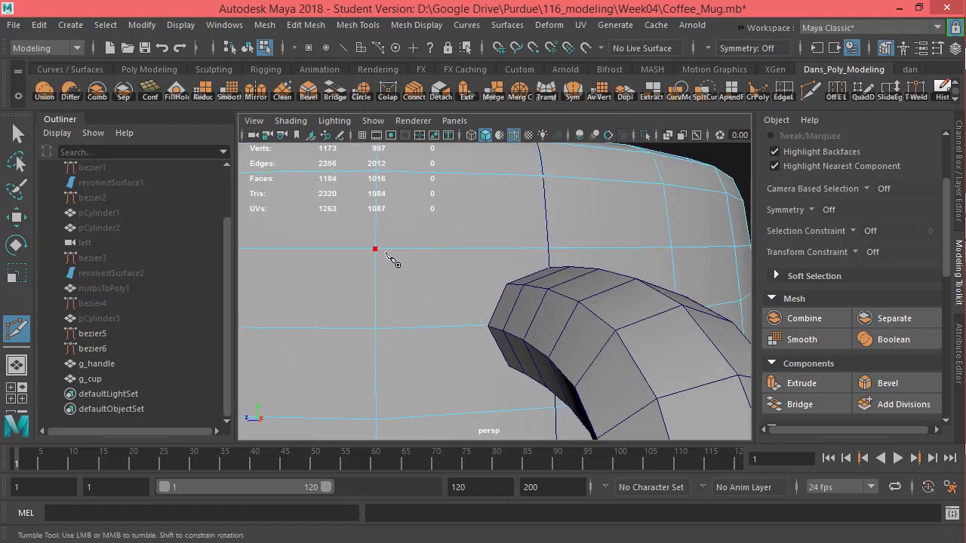
pyautogui.press('w')
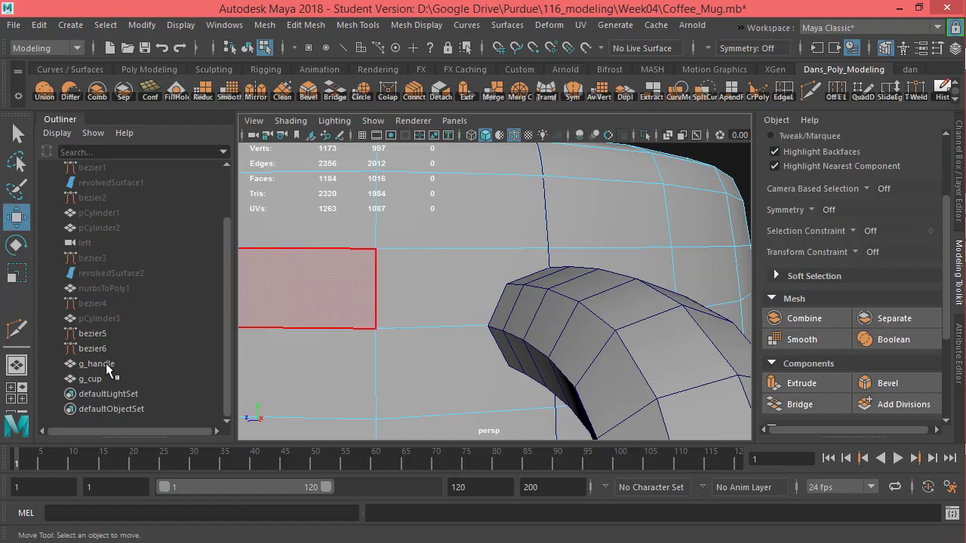
# Hide the g_handle mesh and the bezier6 curve
pyautogui.click(106, 363)
pyautogui.hotkey('ctrl', 'h')
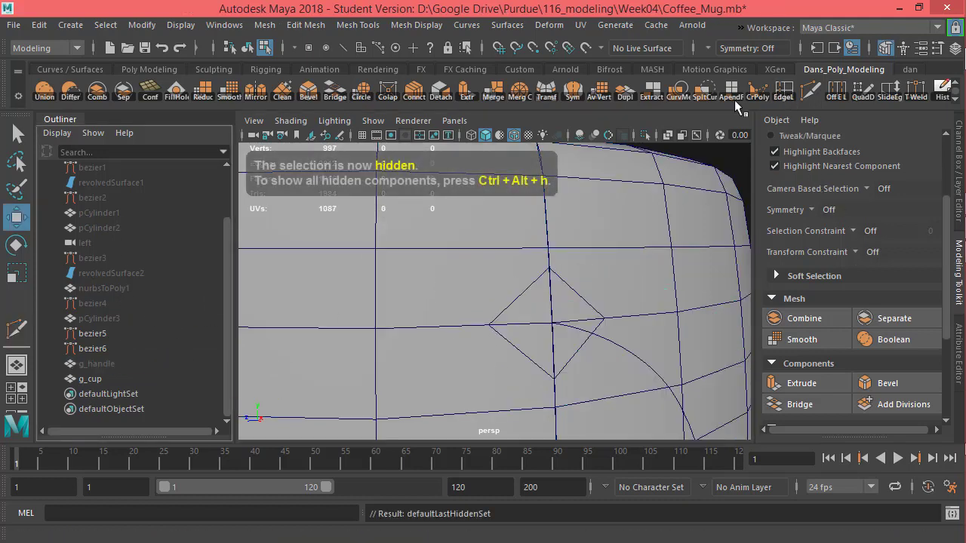
pyautogui.moveTo(647, 351); pyautogui.dragTo(647, 366, button='right')
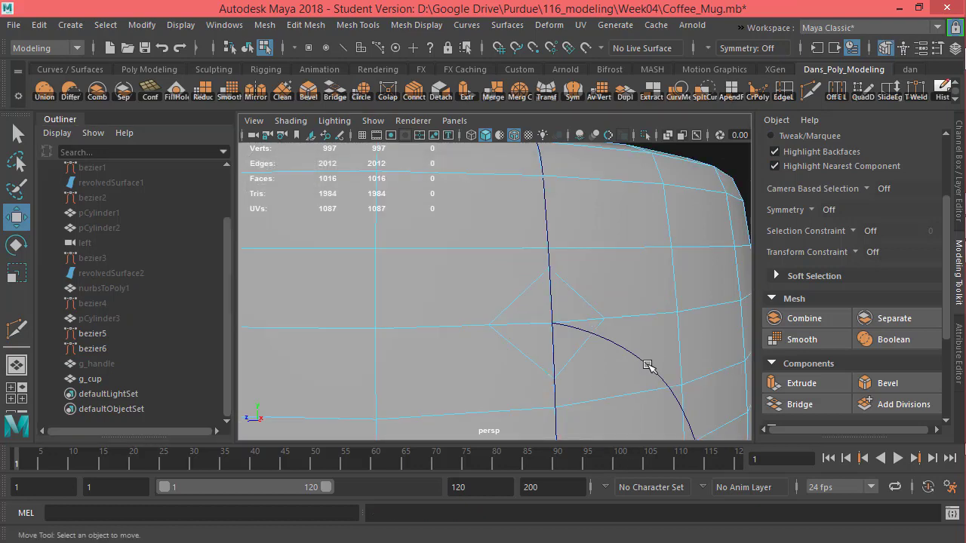
pyautogui.click(647, 365)
pyautogui.moveTo(376, 329); pyautogui.dragTo(97, 213)
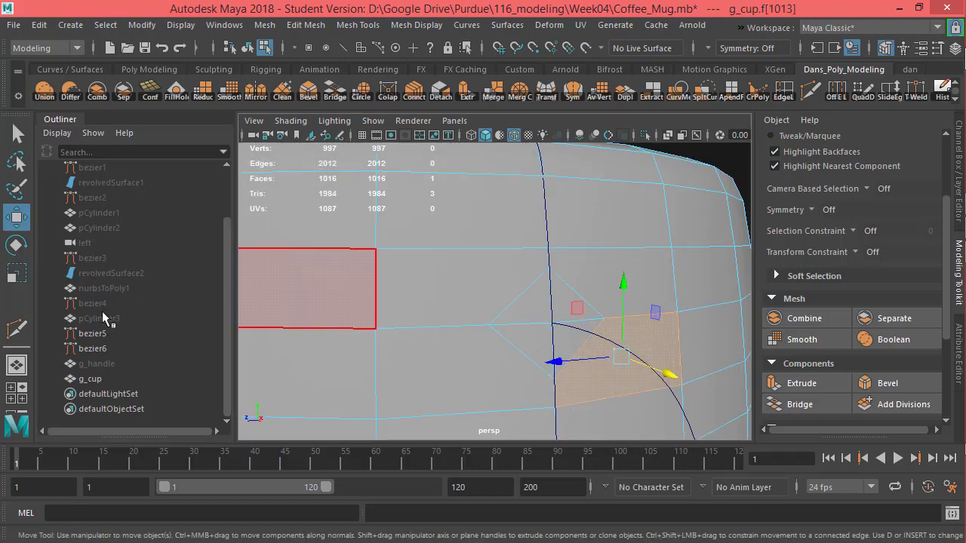
pyautogui.click(101, 338)
pyautogui.click(100, 364)
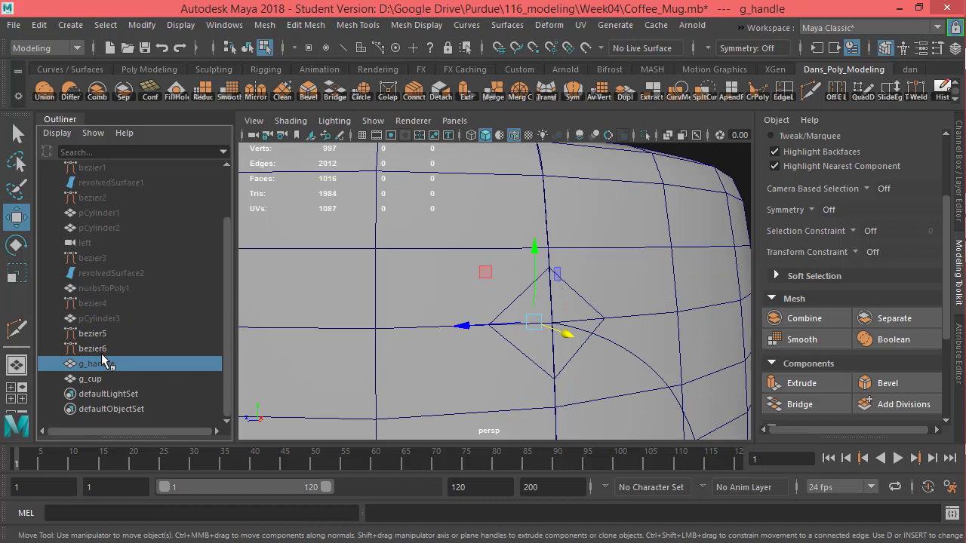
pyautogui.click(107, 348)
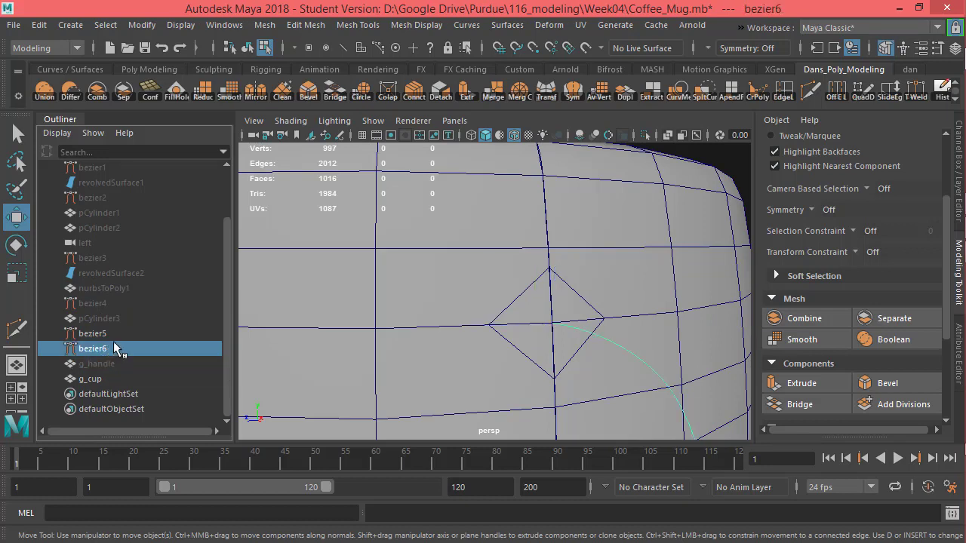
pyautogui.hotkey('ctrl', 'h')
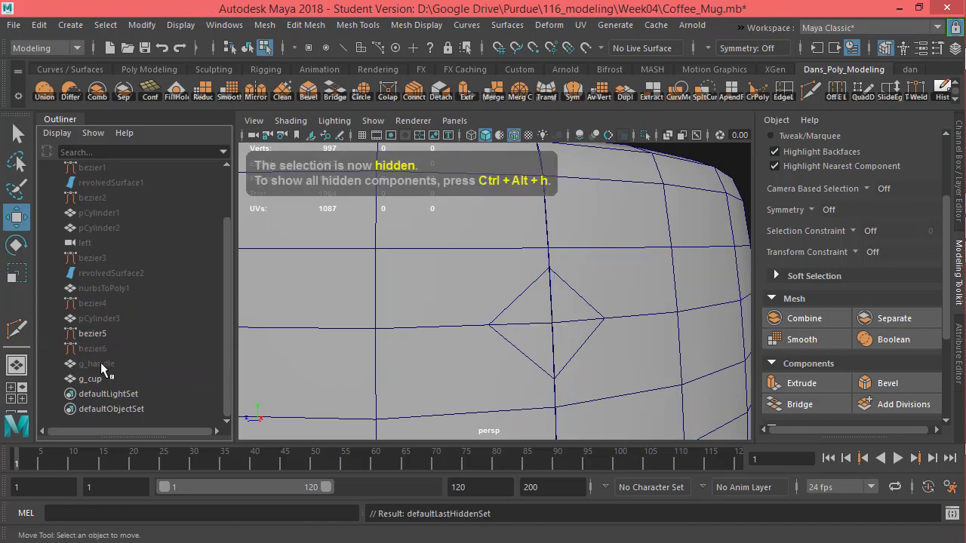
# On g_cup, cut edges from the two upper surrounding corner vertices to the midpoints of the diamond's upper sides
pyautogui.click(101, 363)
pyautogui.click(102, 379)
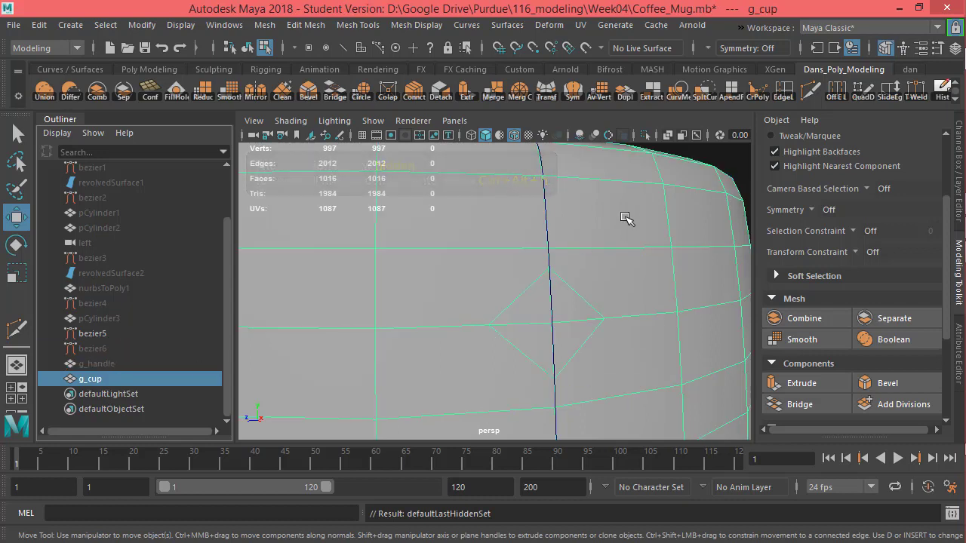
pyautogui.press('F9')
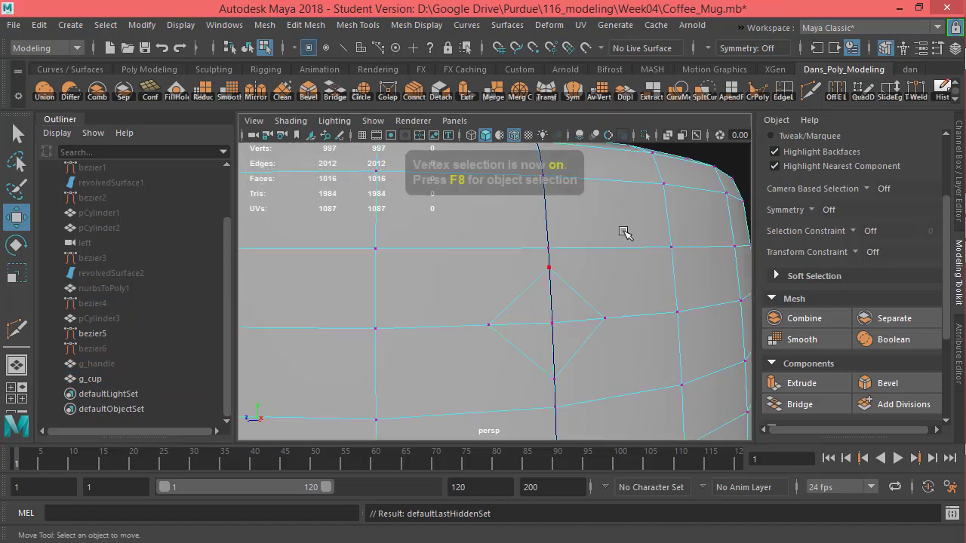
pyautogui.click(375, 249)
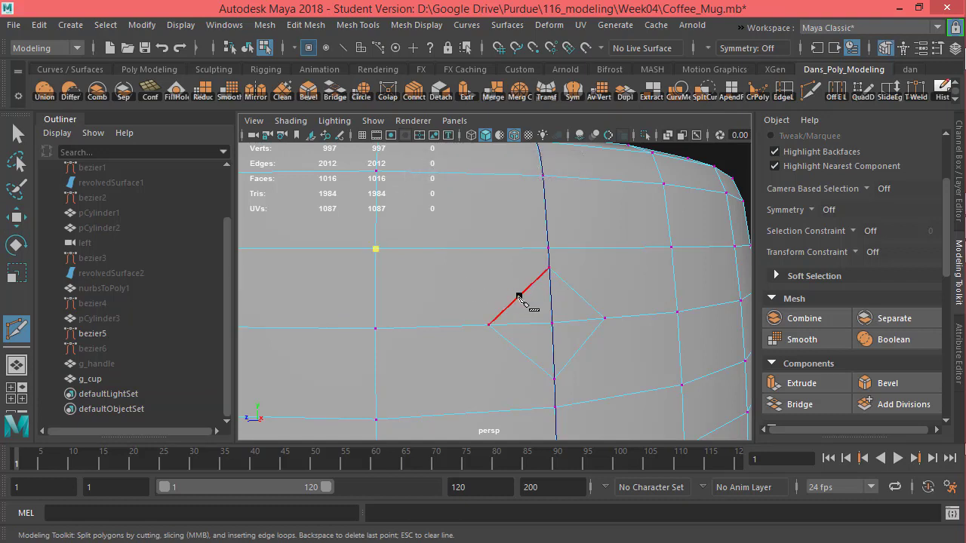
pyautogui.click(519, 296)
pyautogui.click(630, 267)
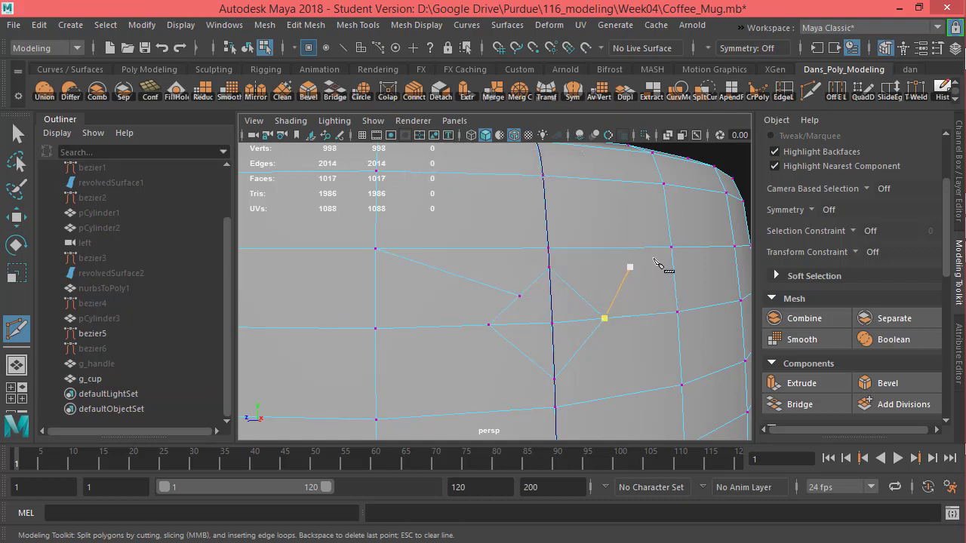
pyautogui.click(577, 294)
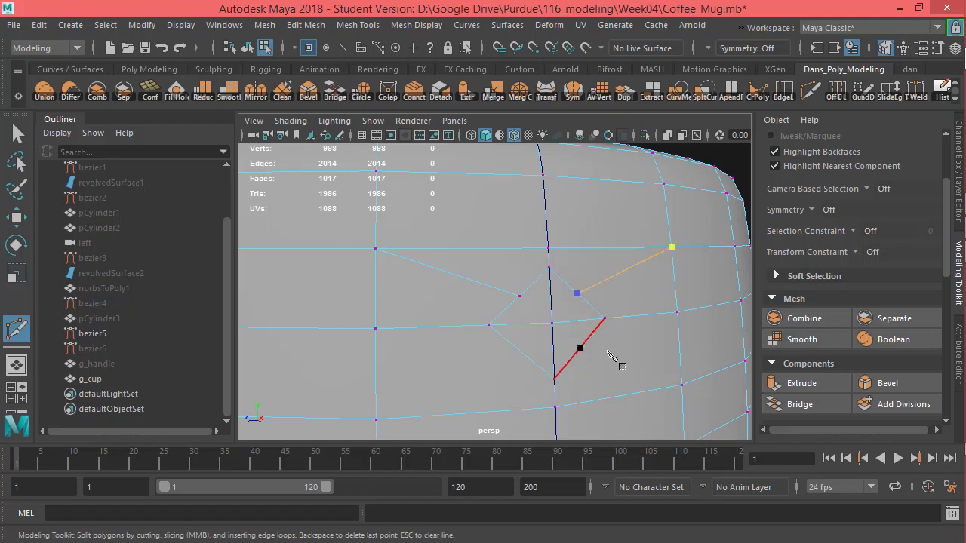
pyautogui.press('Return')
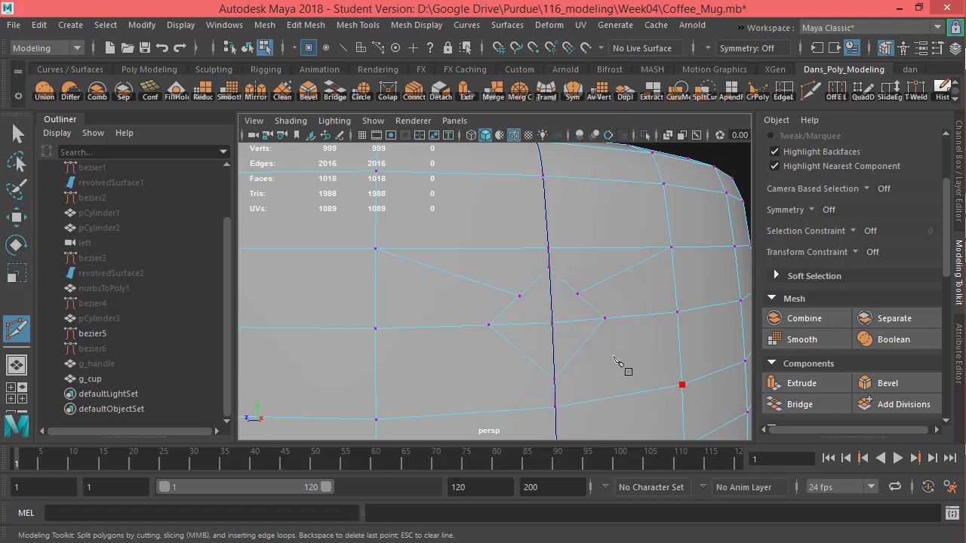
# Cut edges from the midpoints of the diamond's lower sides to the two lower surrounding corner vertices
pyautogui.click(580, 349)
pyautogui.press('w')
pyautogui.keyDown('alt'); pyautogui.moveTo(513, 363); pyautogui.dragTo(516, 364); pyautogui.keyUp('alt')
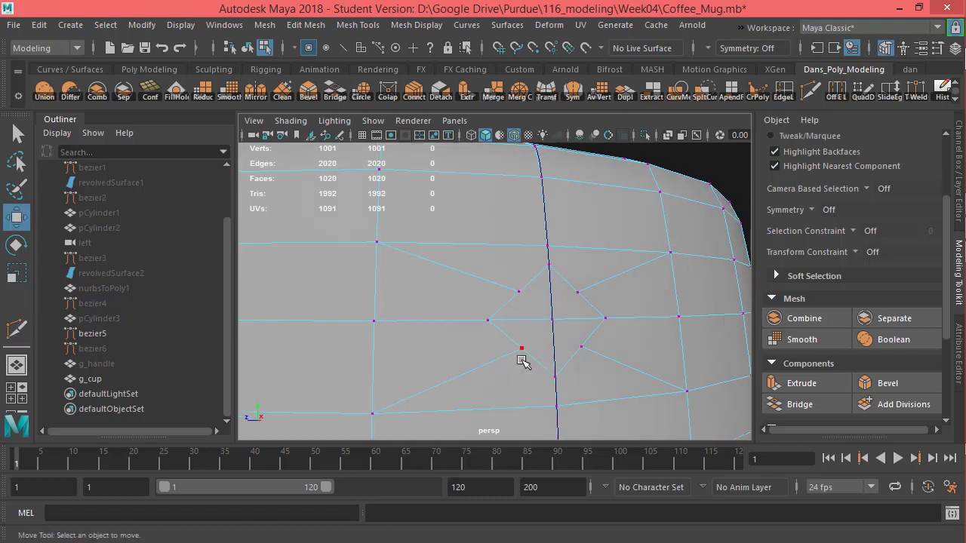
# Set the Transform Constraint to Surface Slide and unhide the g_handle mesh
pyautogui.click(855, 252)
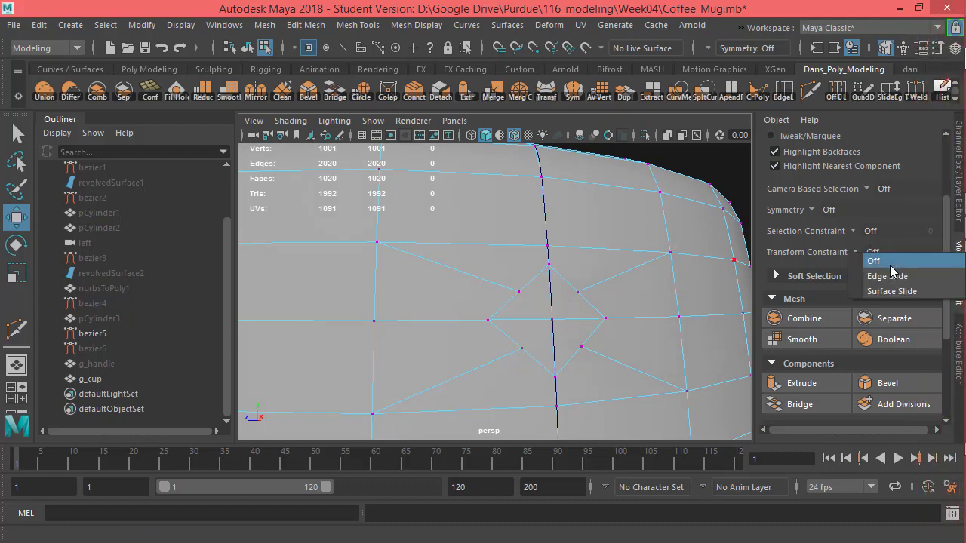
pyautogui.click(887, 291)
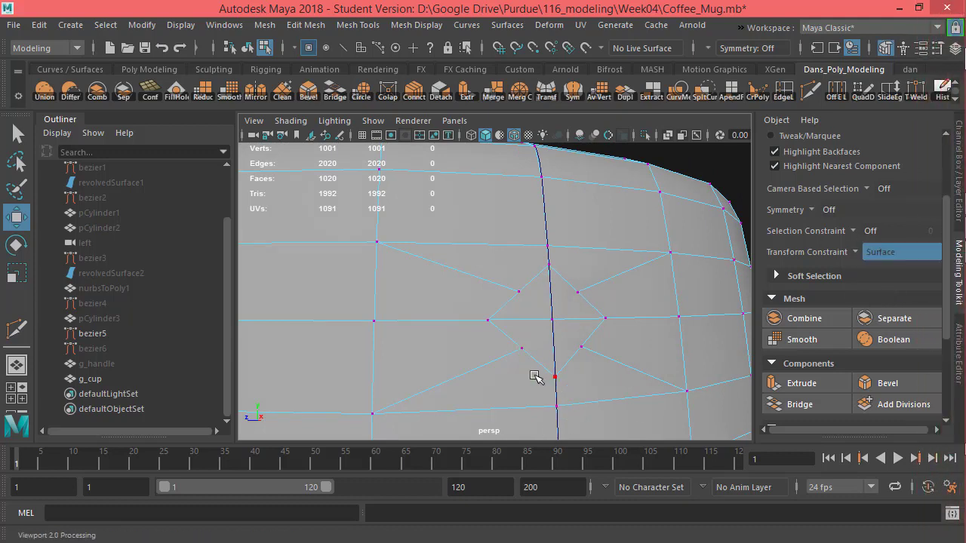
pyautogui.click(103, 364)
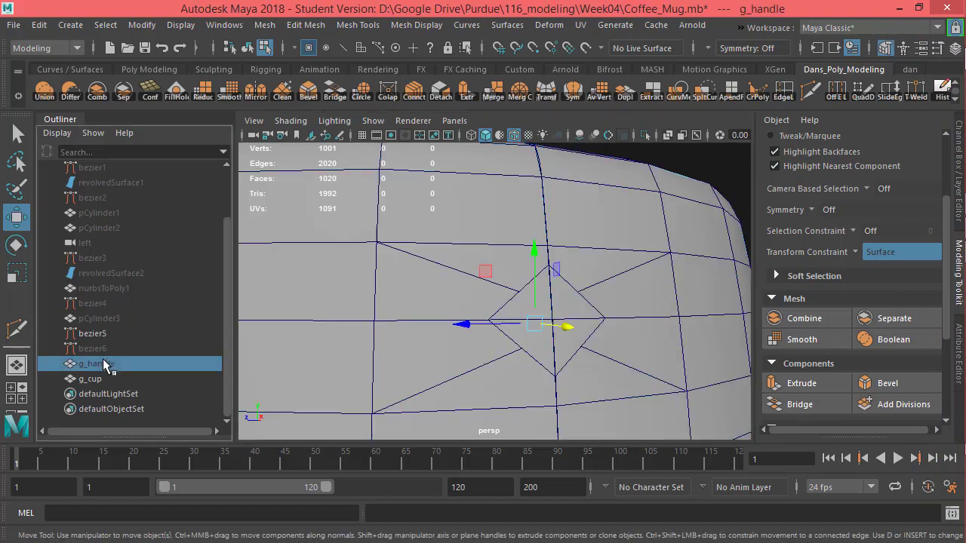
pyautogui.hotkey('shift', 'h')
pyautogui.moveTo(451, 362); pyautogui.dragTo(445, 363, button='right')
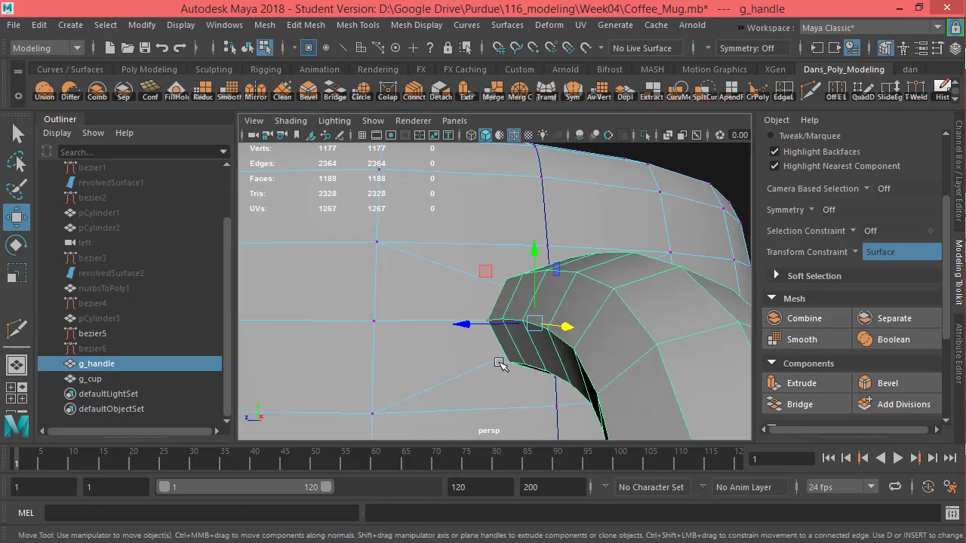
# Slide the cup's lower-left midpoint vertex along the surface onto the matching corner of the handle end
pyautogui.press('4')
pyautogui.click(521, 351)
pyautogui.moveTo(520, 351)
pyautogui.keyDown('alt'); pyautogui.mouseDown()
pyautogui.moveTo(578, 355)
pyautogui.moveTo(510, 370)
pyautogui.moveTo(559, 407)
pyautogui.moveTo(581, 355)
pyautogui.moveTo(556, 328)
pyautogui.moveTo(668, 313)
pyautogui.moveTo(546, 317)
pyautogui.moveTo(552, 327)
pyautogui.mouseUp(); pyautogui.keyUp('alt')
pyautogui.press('5')
pyautogui.press('5')
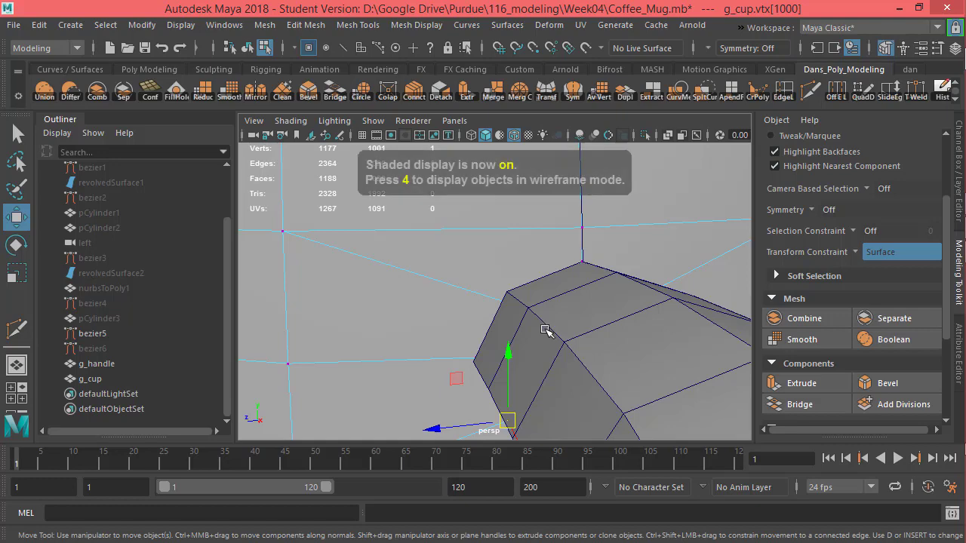
# Slide the cup's upper-left midpoint vertex along the surface onto the matching corner of the handle end
pyautogui.press('4')
pyautogui.click(529, 310)
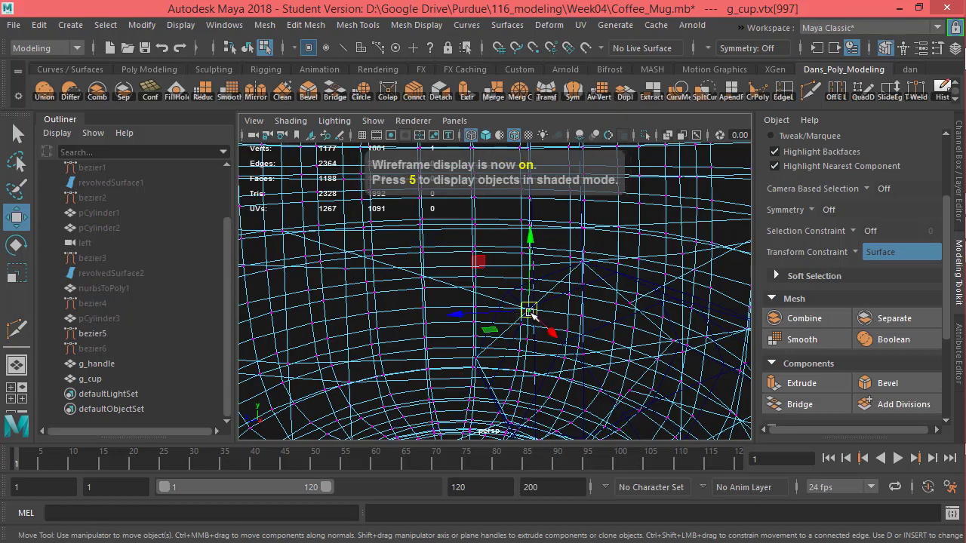
pyautogui.press('5')
pyautogui.moveTo(524, 316); pyautogui.dragTo(500, 299)
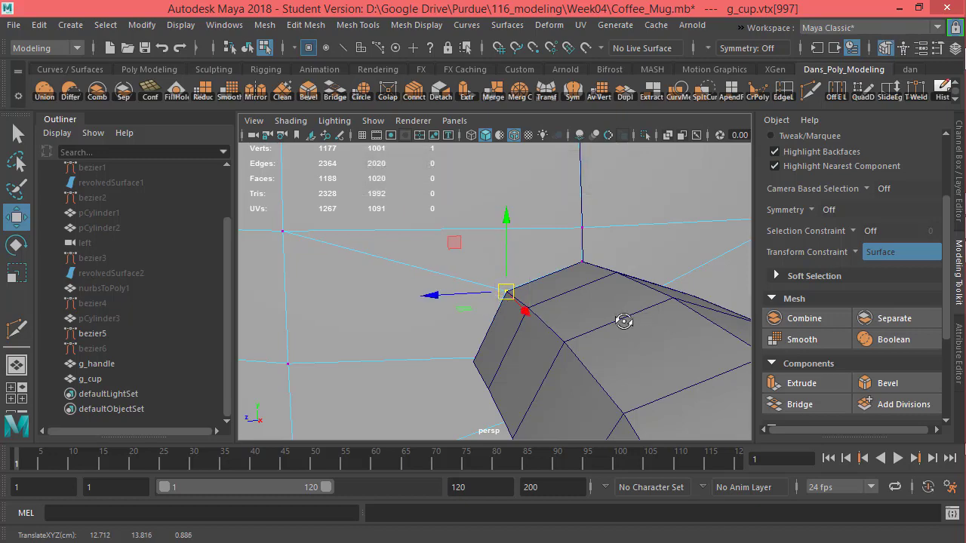
# Slide the cup's upper-right midpoint vertex along the surface onto the matching corner of the handle end
pyautogui.keyDown('alt'); pyautogui.moveTo(621, 319); pyautogui.dragTo(571, 308); pyautogui.keyUp('alt')
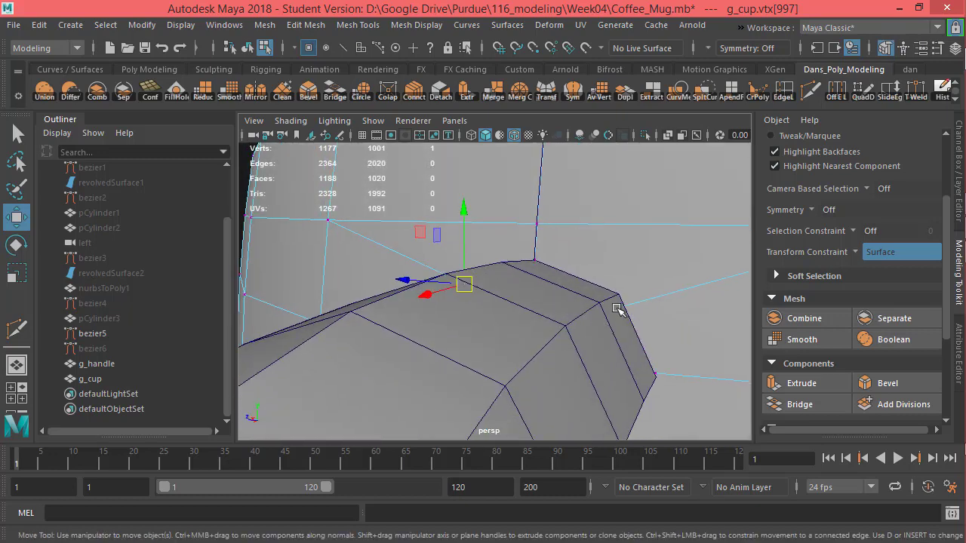
pyautogui.press('4')
pyautogui.click(593, 319)
pyautogui.press('5')
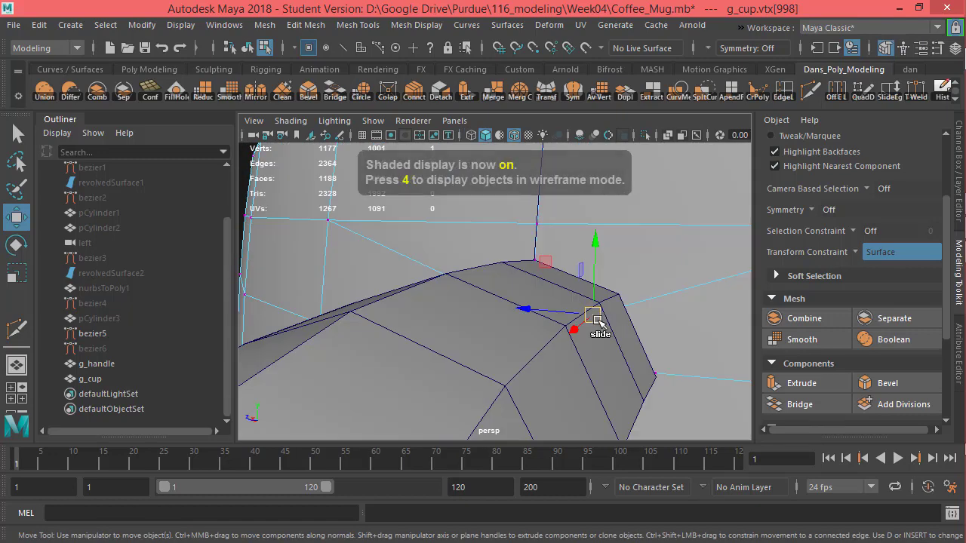
pyautogui.moveTo(595, 320); pyautogui.dragTo(625, 304)
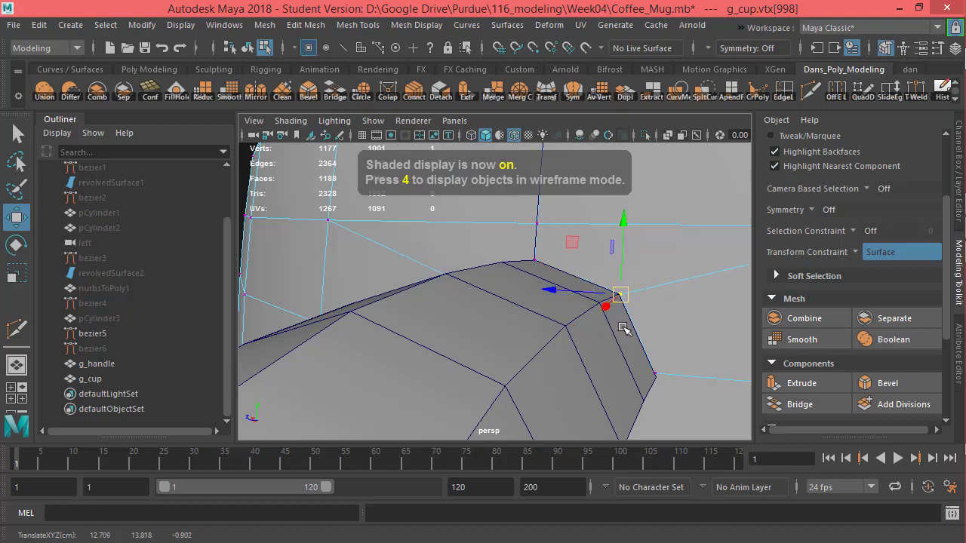
pyautogui.keyDown('alt'); pyautogui.moveTo(619, 356); pyautogui.dragTo(647, 334); pyautogui.keyUp('alt')
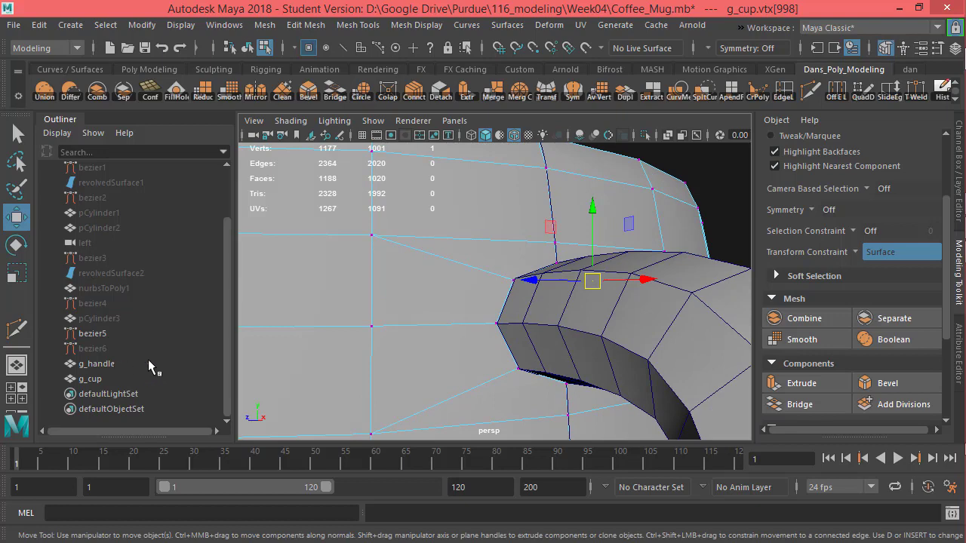
pyautogui.keyDown('alt'); pyautogui.moveTo(489, 345); pyautogui.dragTo(644, 357); pyautogui.keyUp('alt')
pyautogui.rightClick(580, 351)
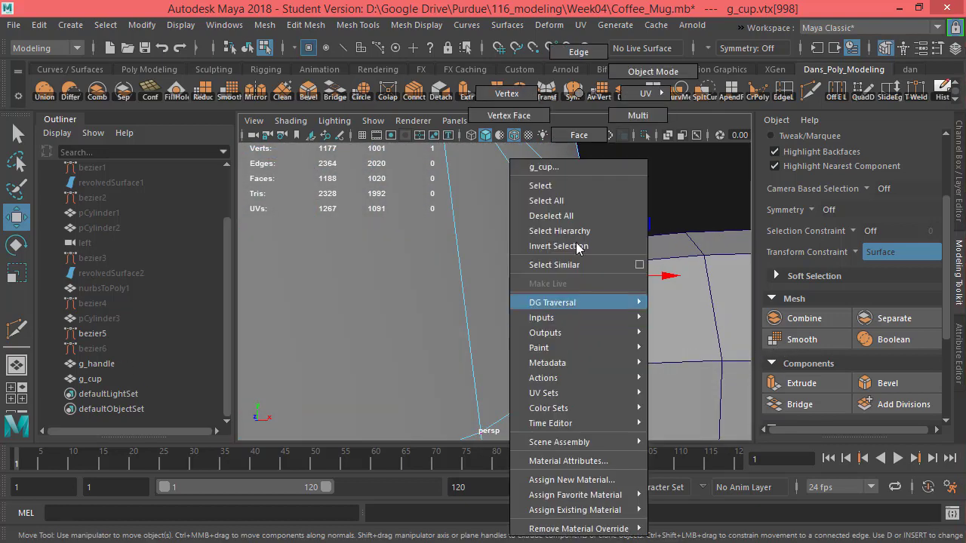
pyautogui.click(579, 134)
pyautogui.scroll(4, 618, 341)
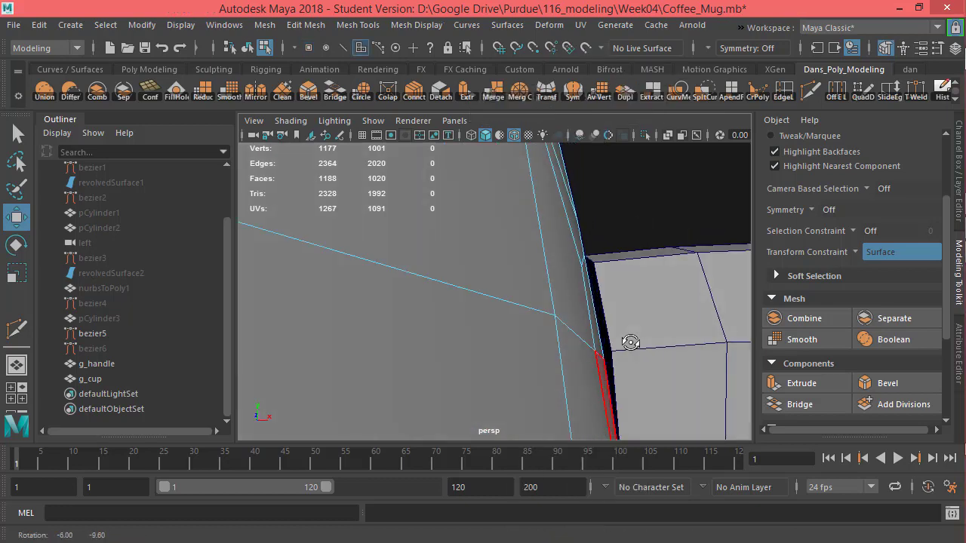
# Select the cup's center vertex inside the handle outline, convert the selection to its surrounding faces, and delete those faces
pyautogui.press('F9')
pyautogui.keyDown('alt'); pyautogui.moveTo(612, 361); pyautogui.dragTo(640, 356); pyautogui.keyUp('alt')
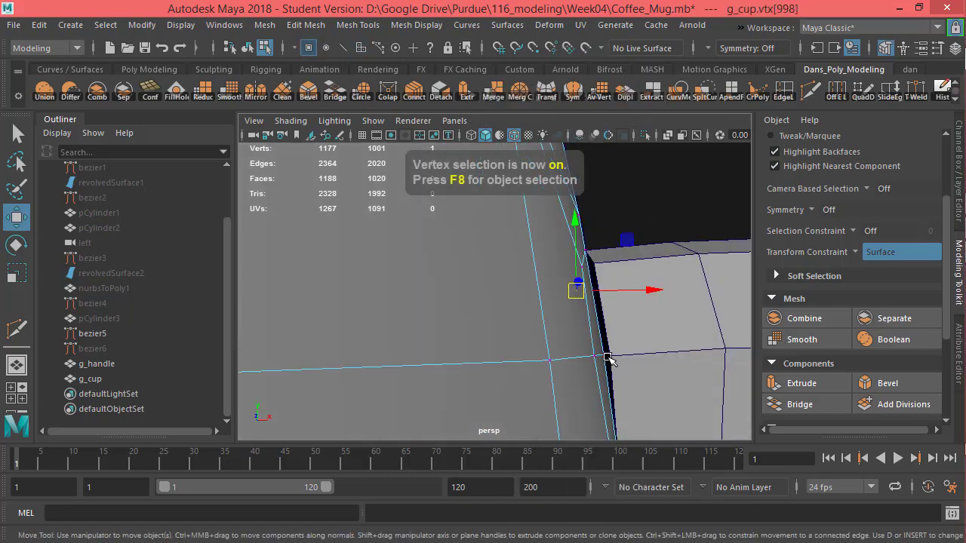
pyautogui.click(607, 356)
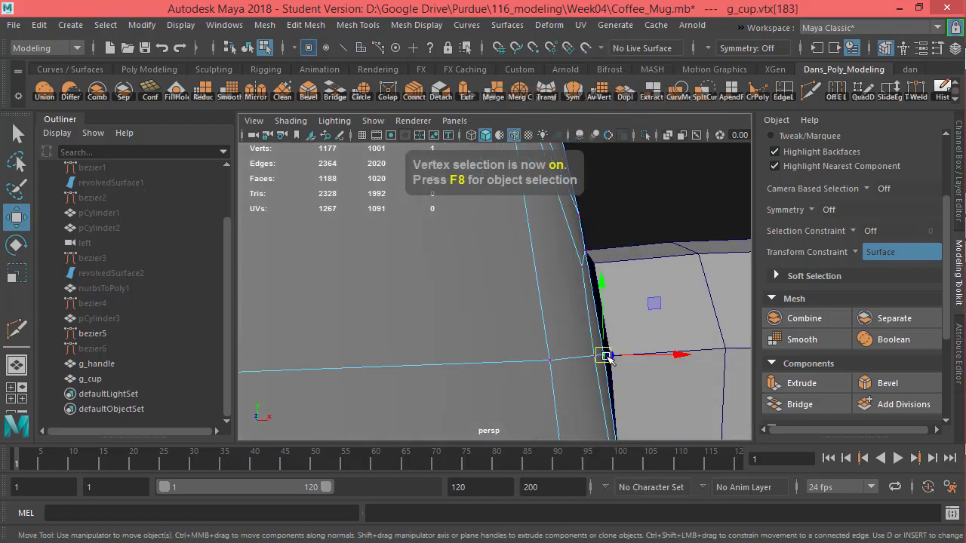
pyautogui.keyDown('ctrl'); pyautogui.rightClick(623, 395); pyautogui.keyUp('ctrl')
pyautogui.moveTo(623, 396)
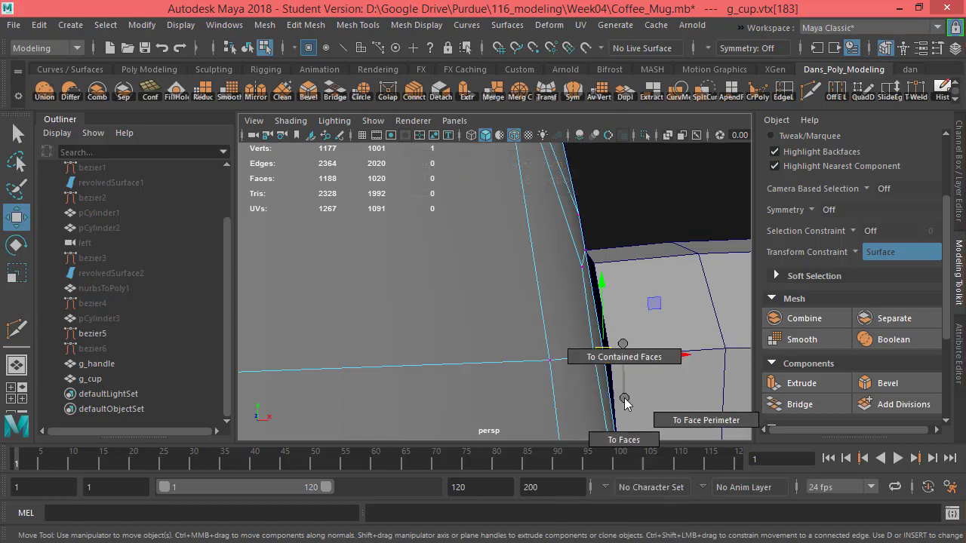
pyautogui.click(623, 440)
pyautogui.keyDown('alt'); pyautogui.moveTo(623, 438); pyautogui.dragTo(615, 323); pyautogui.keyUp('alt')
pyautogui.press('Delete')
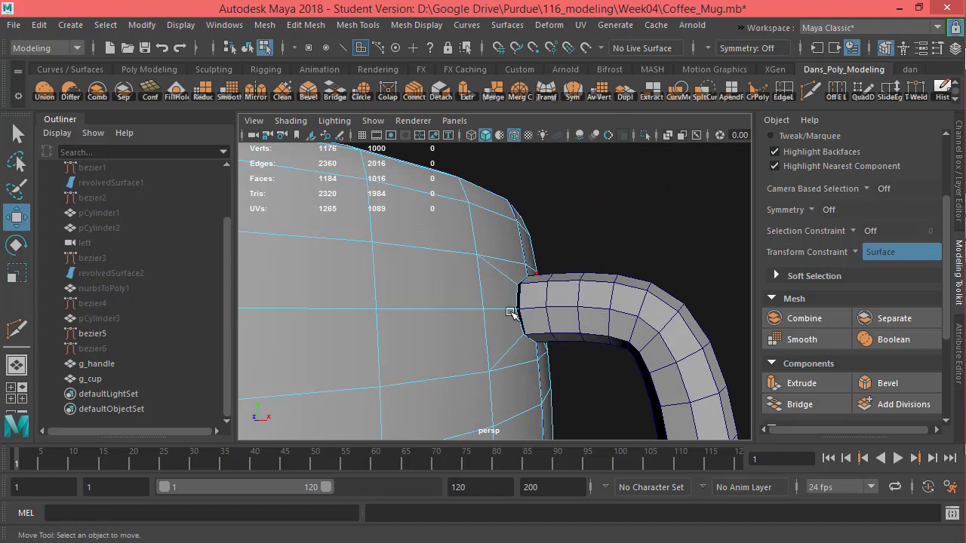
# Select both g_cup and g_handle in object mode and combine them into a single mesh
pyautogui.keyDown('alt'); pyautogui.moveTo(511, 317); pyautogui.dragTo(556, 312); pyautogui.keyUp('alt')
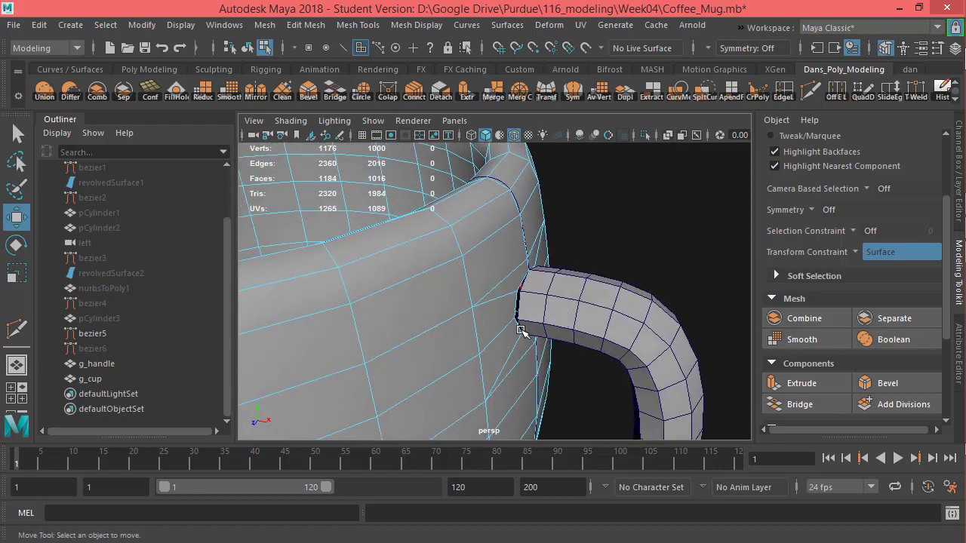
pyautogui.scroll(3, 453, 309)
pyautogui.keyDown('alt'); pyautogui.moveTo(407, 289); pyautogui.dragTo(574, 307); pyautogui.keyUp('alt')
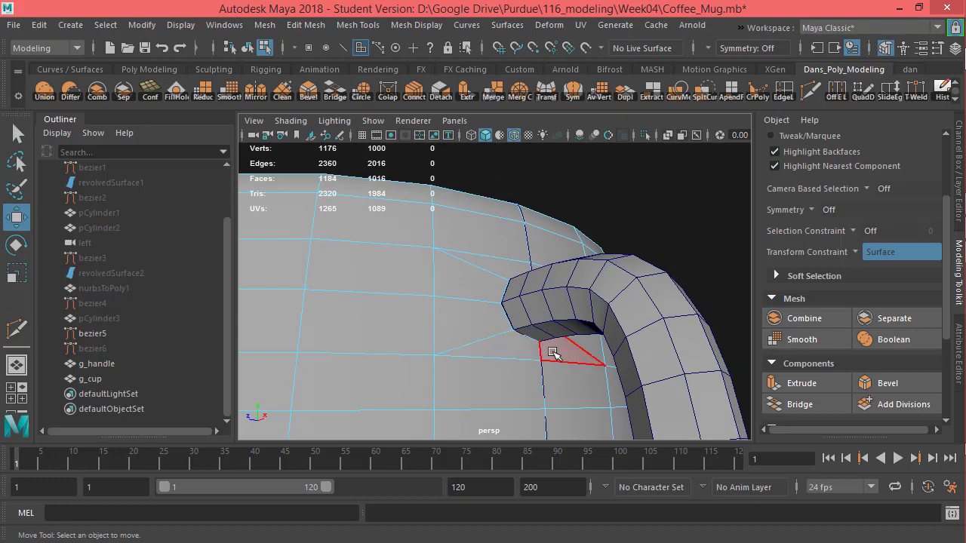
pyautogui.keyDown('alt'); pyautogui.moveTo(556, 355); pyautogui.dragTo(593, 345); pyautogui.keyUp('alt')
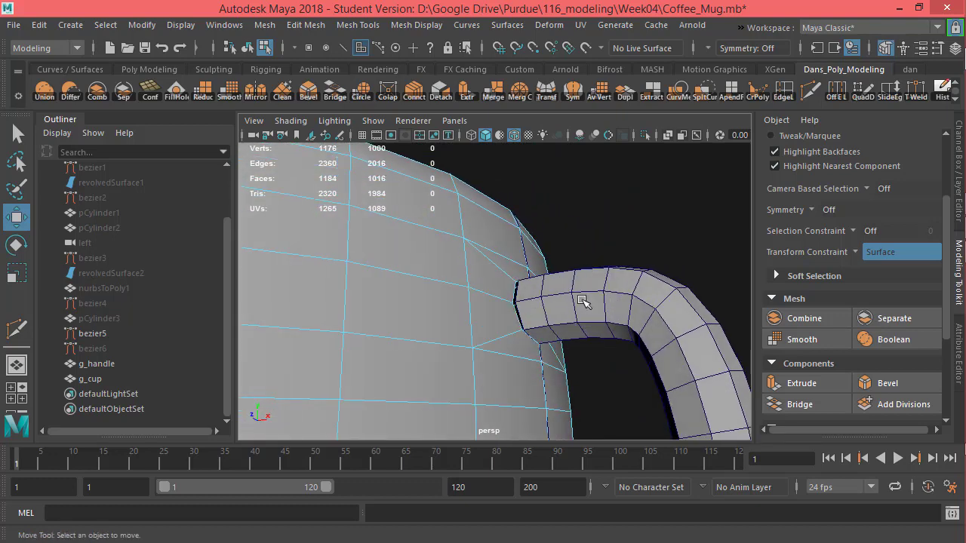
pyautogui.moveTo(576, 298); pyautogui.dragTo(639, 76, button='right')
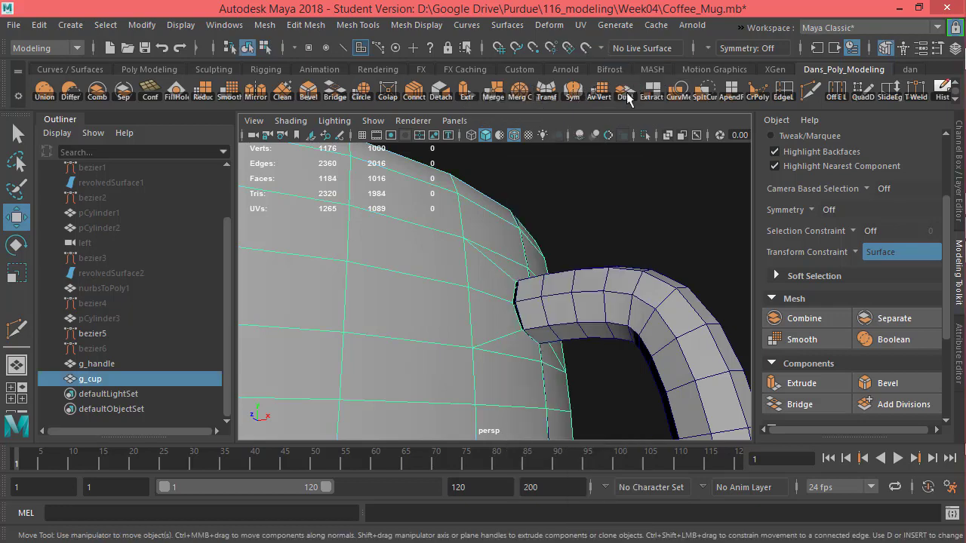
pyautogui.click(621, 318)
pyautogui.keyDown('shift'); pyautogui.click(415, 245); pyautogui.keyUp('shift')
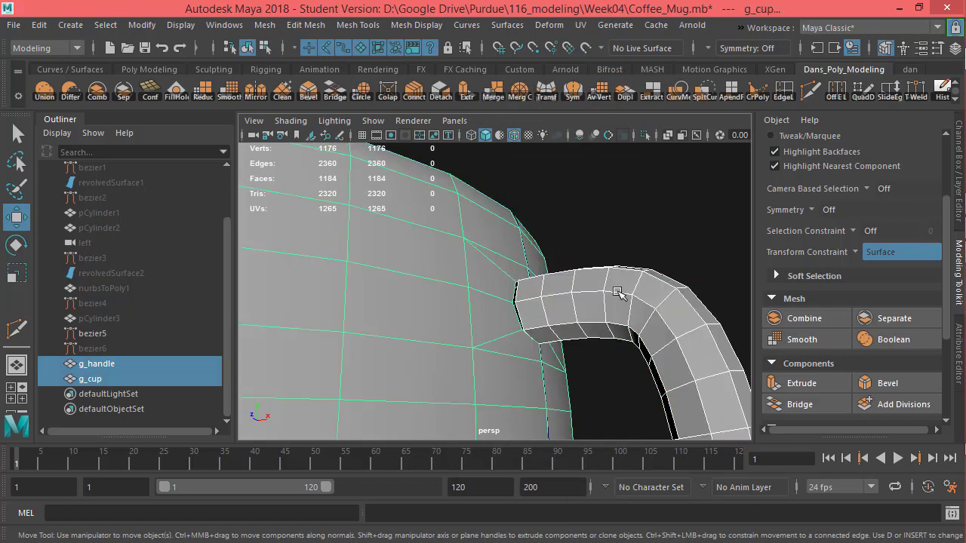
pyautogui.keyDown('shift'); pyautogui.click(381, 252); pyautogui.keyUp('shift')
pyautogui.keyDown('shift'); pyautogui.click(341, 250); pyautogui.keyUp('shift')
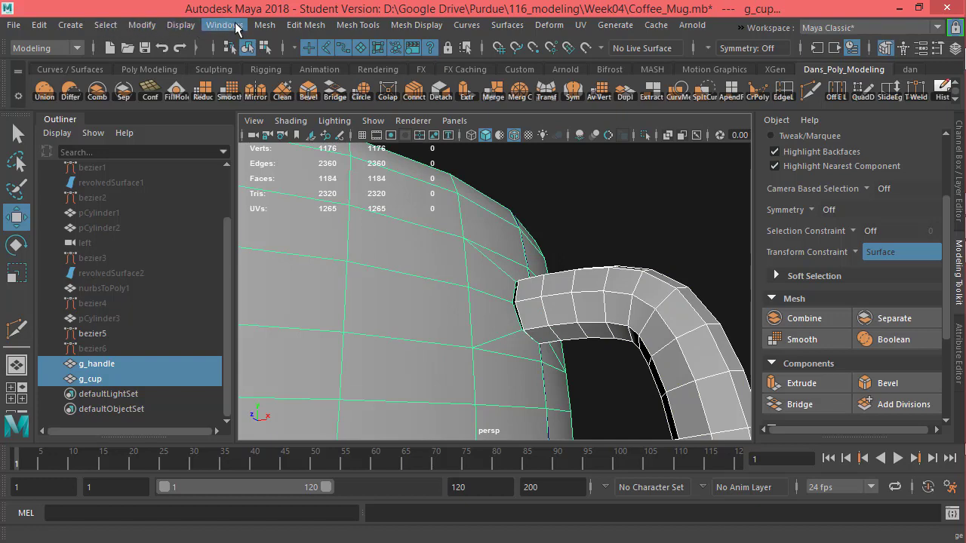
pyautogui.click(270, 26)
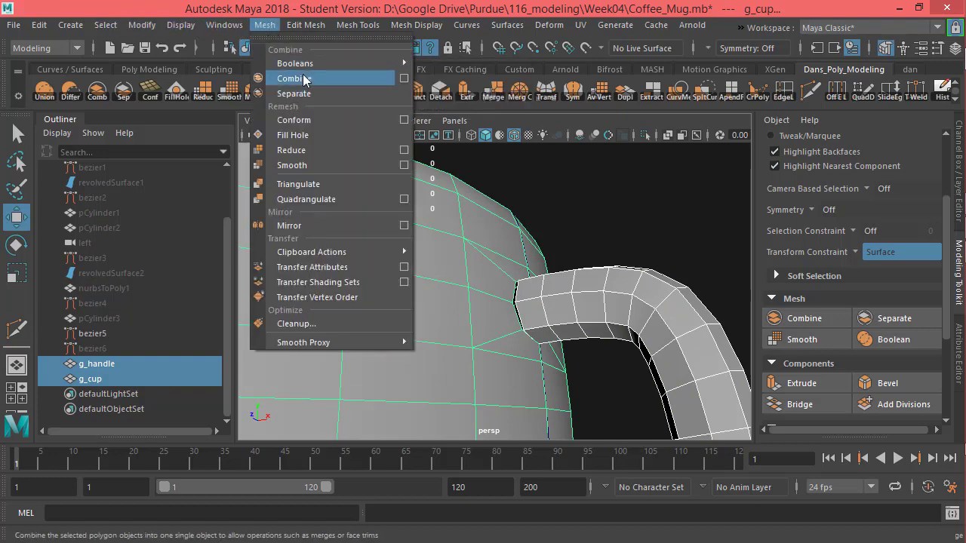
pyautogui.click(295, 78)
# Switch the combined mesh to vertex selection at the gap between the handle's upper end and the cup opening
pyautogui.keyDown('alt'); pyautogui.moveTo(469, 265); pyautogui.dragTo(479, 281); pyautogui.keyUp('alt')
pyautogui.scroll(6, 480, 281)
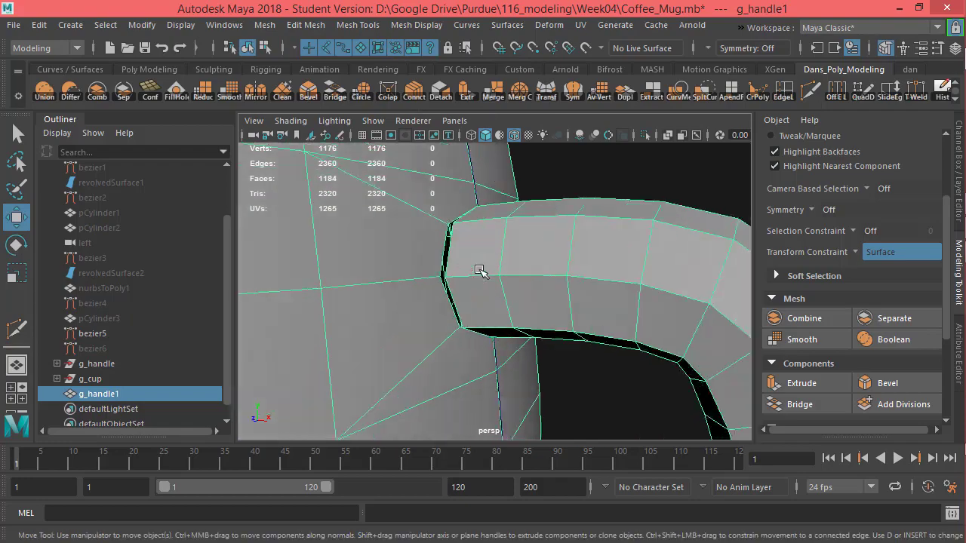
pyautogui.keyDown('alt'); pyautogui.moveTo(506, 314); pyautogui.dragTo(442, 255); pyautogui.keyUp('alt')
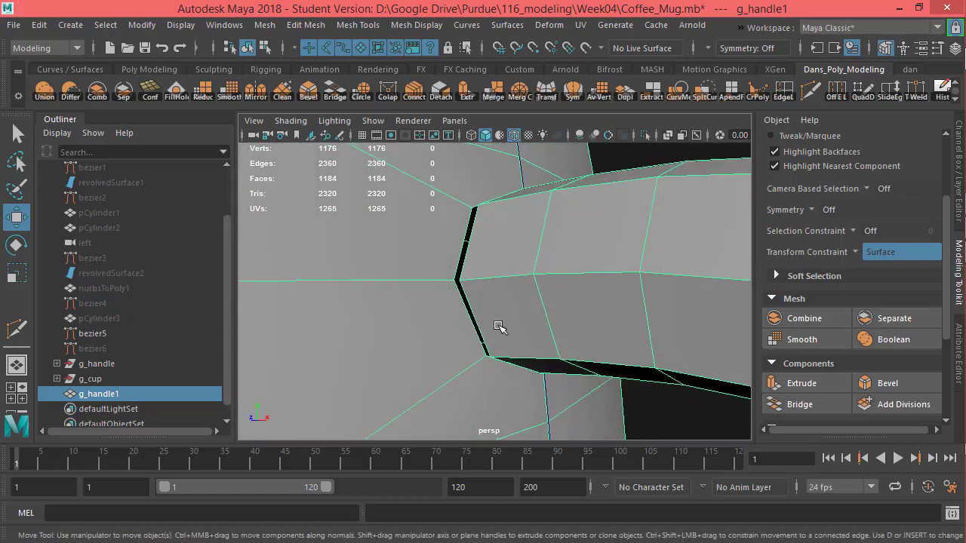
pyautogui.keyDown('alt'); pyautogui.moveTo(513, 329); pyautogui.dragTo(489, 303); pyautogui.keyUp('alt')
pyautogui.keyDown('alt'); pyautogui.moveTo(490, 304); pyautogui.dragTo(641, 302, button='right'); pyautogui.keyUp('alt')
pyautogui.keyDown('alt'); pyautogui.moveTo(618, 311); pyautogui.dragTo(558, 332); pyautogui.keyUp('alt')
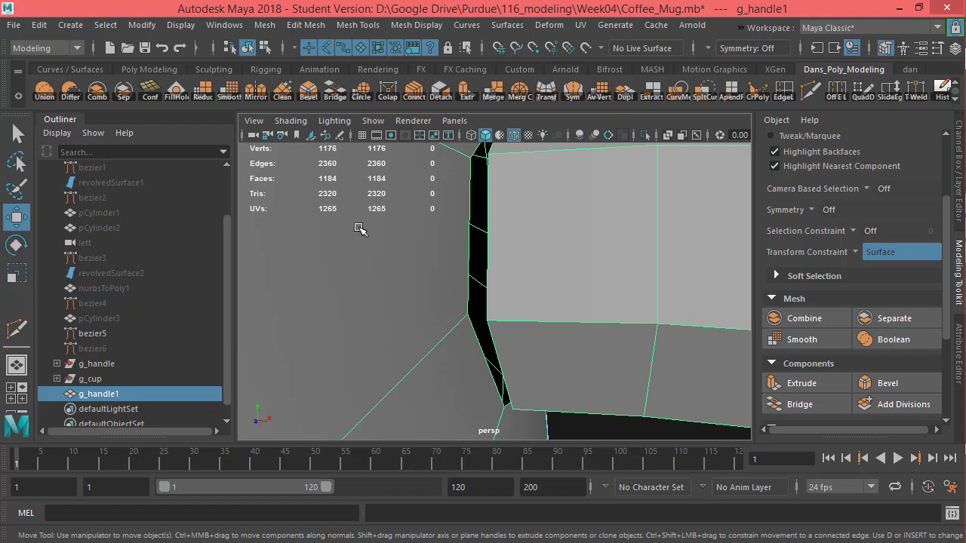
pyautogui.press('F9')
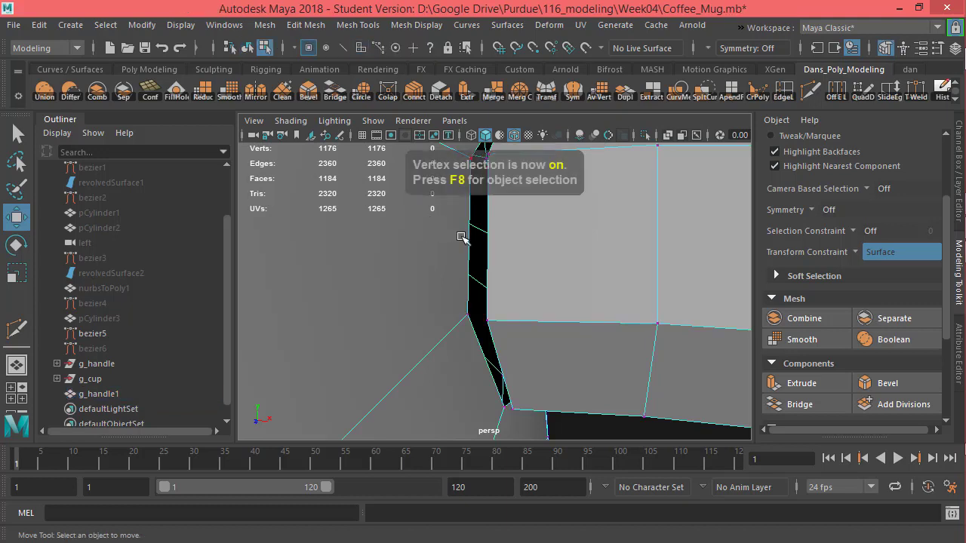
pyautogui.keyDown('alt'); pyautogui.moveTo(473, 313); pyautogui.dragTo(491, 299); pyautogui.keyUp('alt')
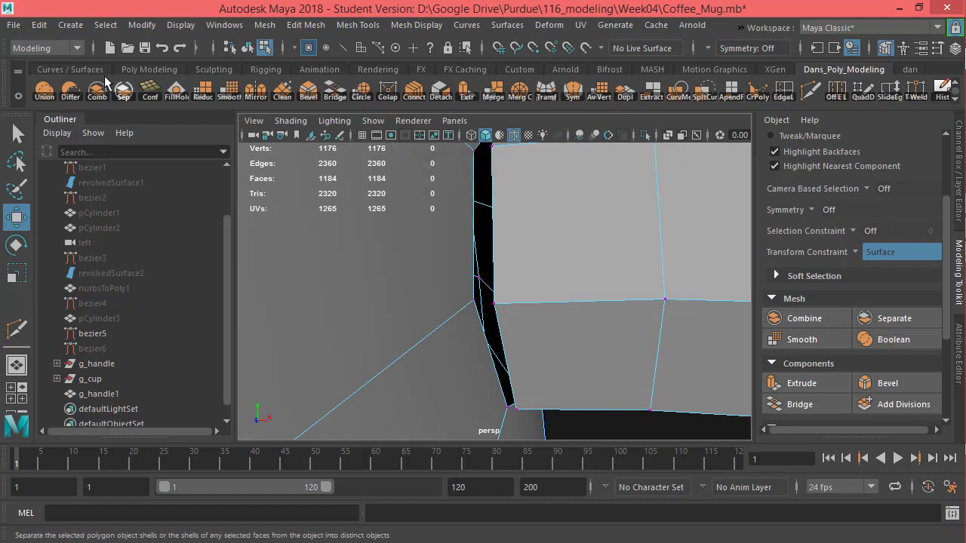
# Look through the mesh editing commands for the Target Weld tool
pyautogui.click(153, 70)
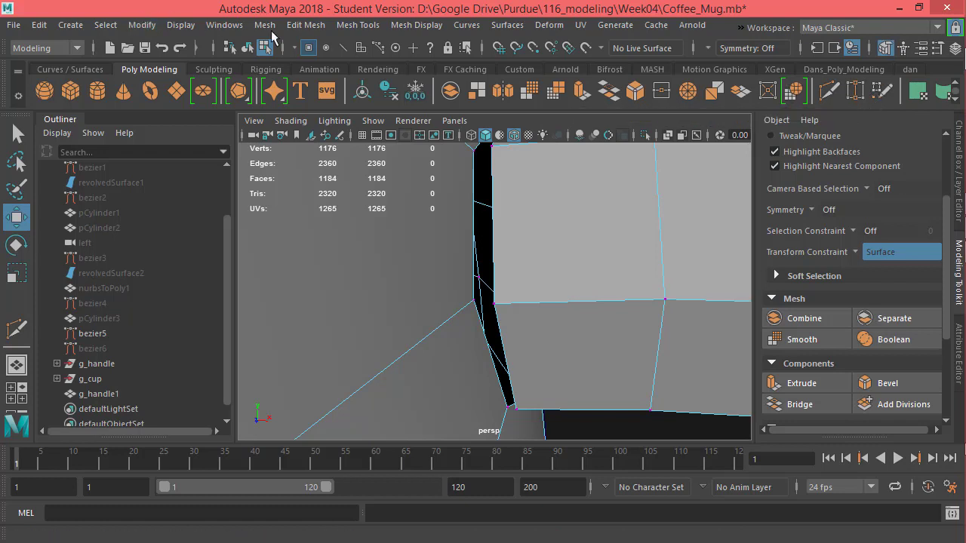
pyautogui.click(306, 25)
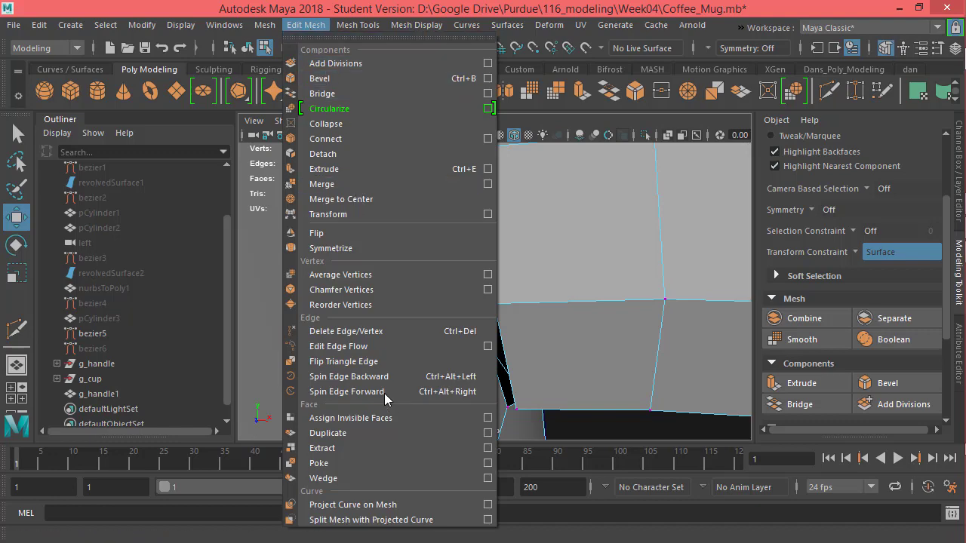
pyautogui.moveTo(365, 32)
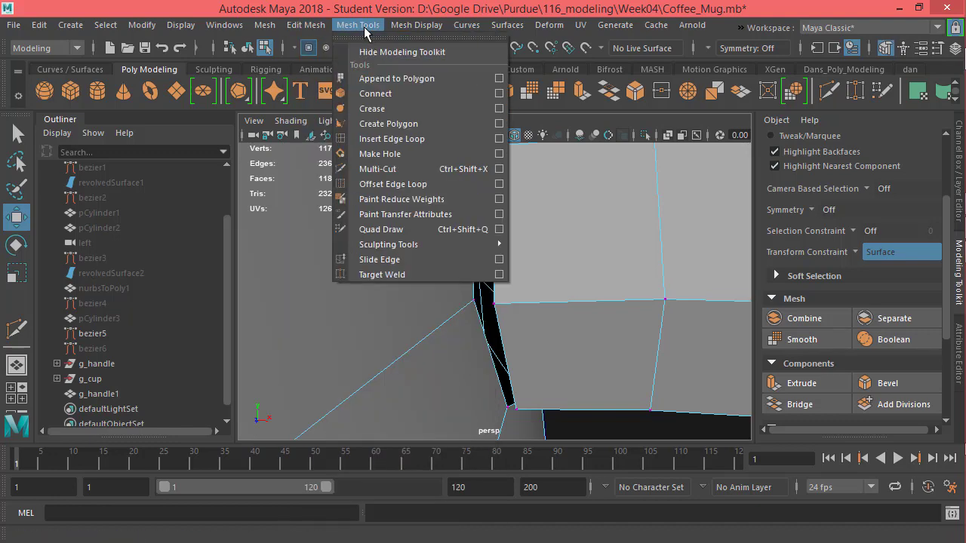
pyautogui.click(368, 28)
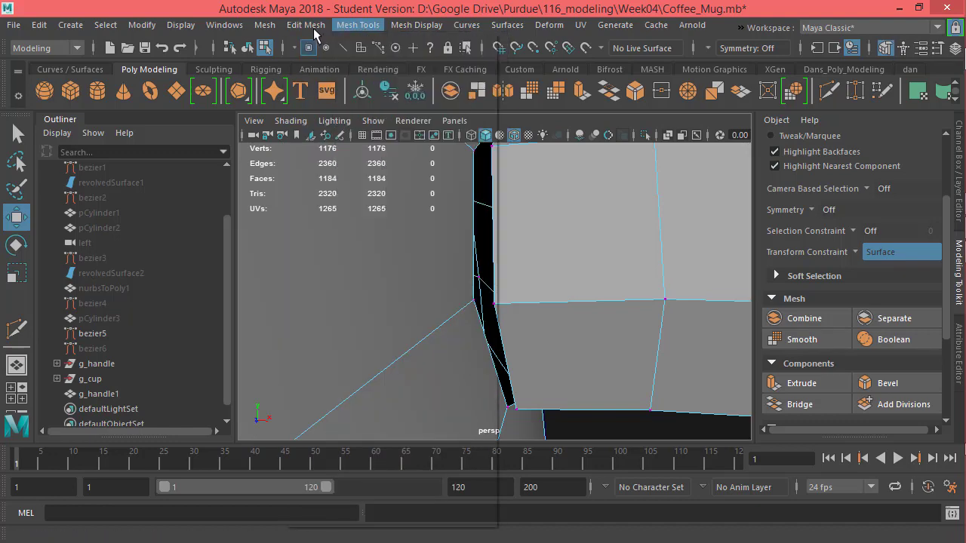
pyautogui.click(369, 30)
pyautogui.moveTo(306, 28)
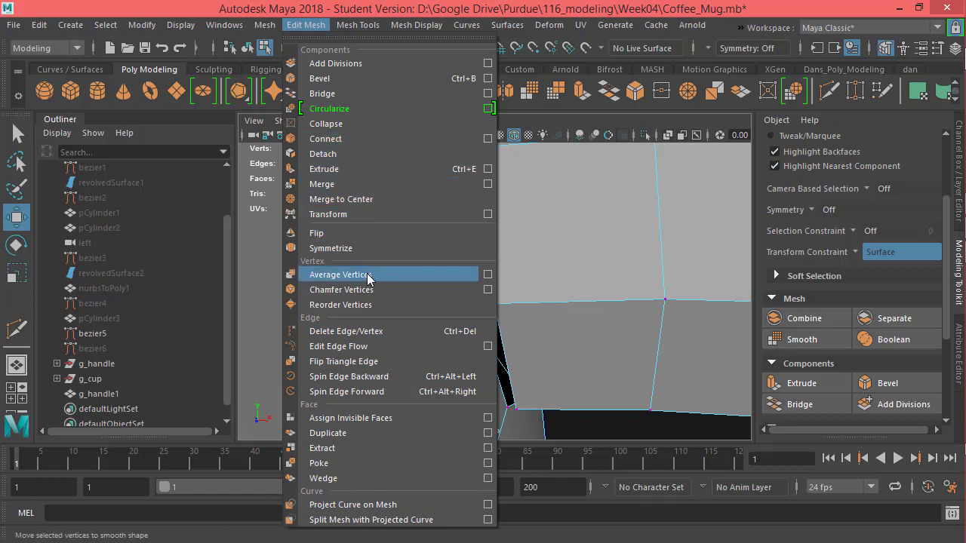
pyautogui.moveTo(364, 27)
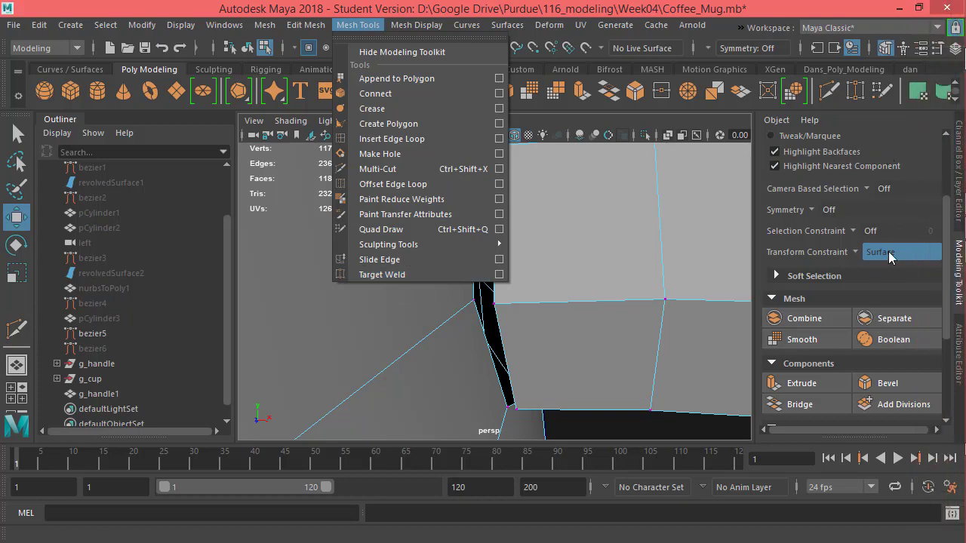
# Set the Transform Constraint to Off
pyautogui.click(921, 197)
pyautogui.click(888, 252)
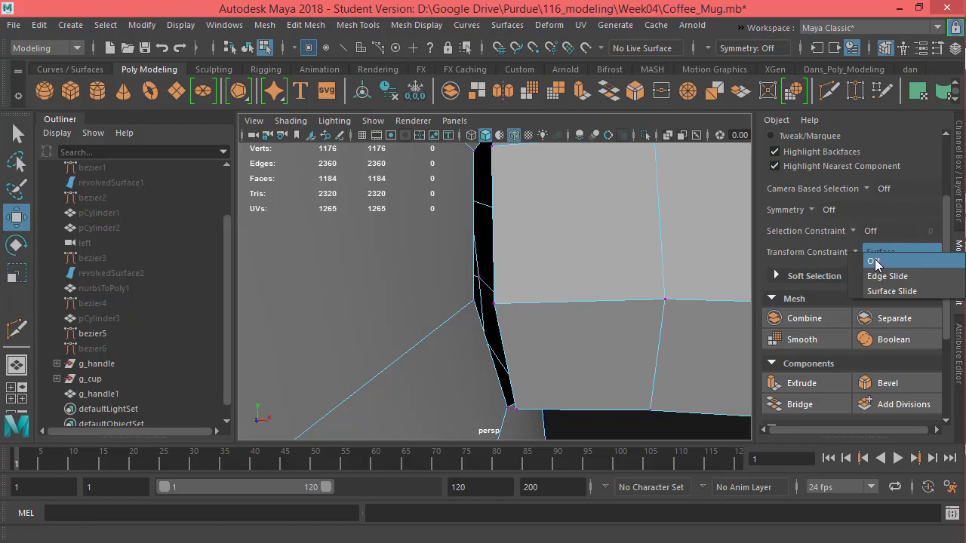
pyautogui.click(875, 262)
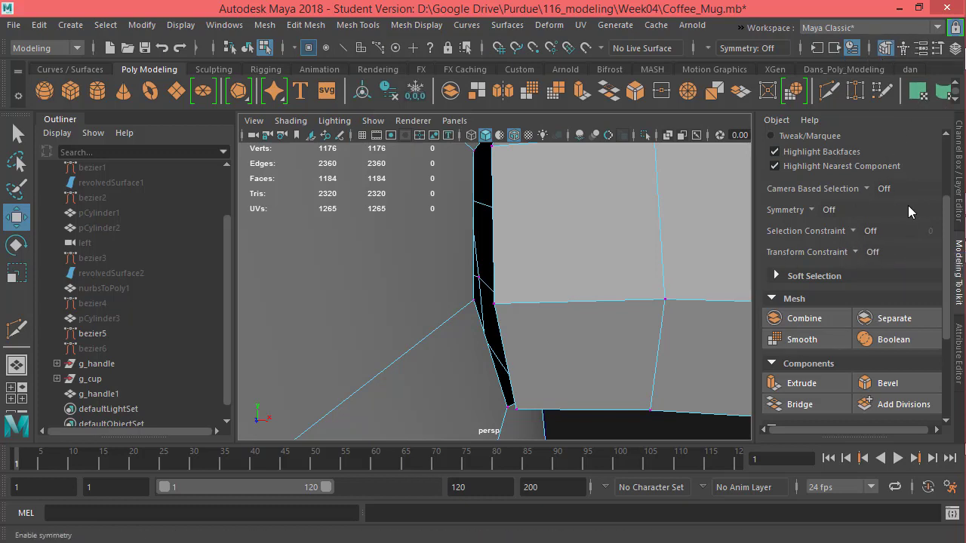
# Use Target Weld to merge two neighboring vertices of the handle's end onto the matching vertices of the cup opening
pyautogui.keyDown('alt'); pyautogui.moveTo(470, 308); pyautogui.dragTo(411, 362); pyautogui.keyUp('alt')
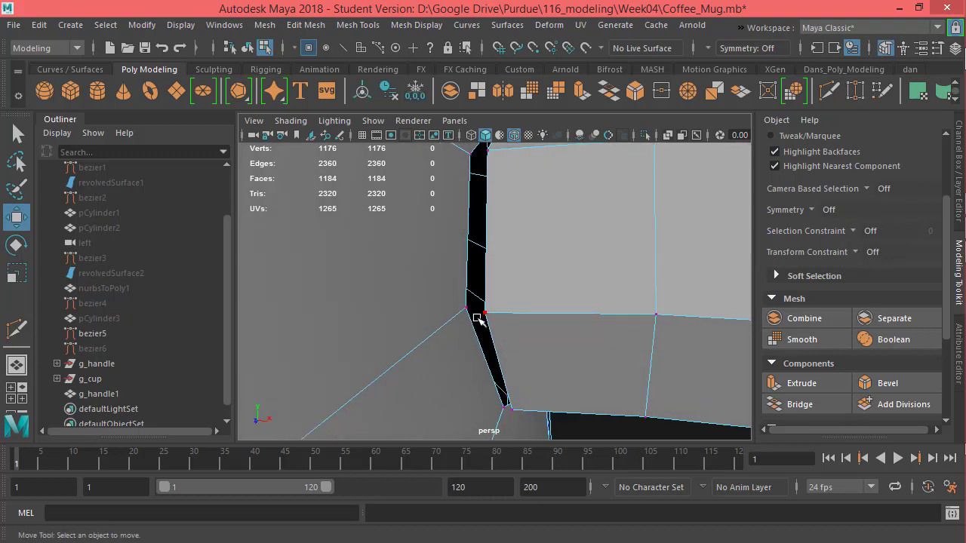
pyautogui.click(855, 90)
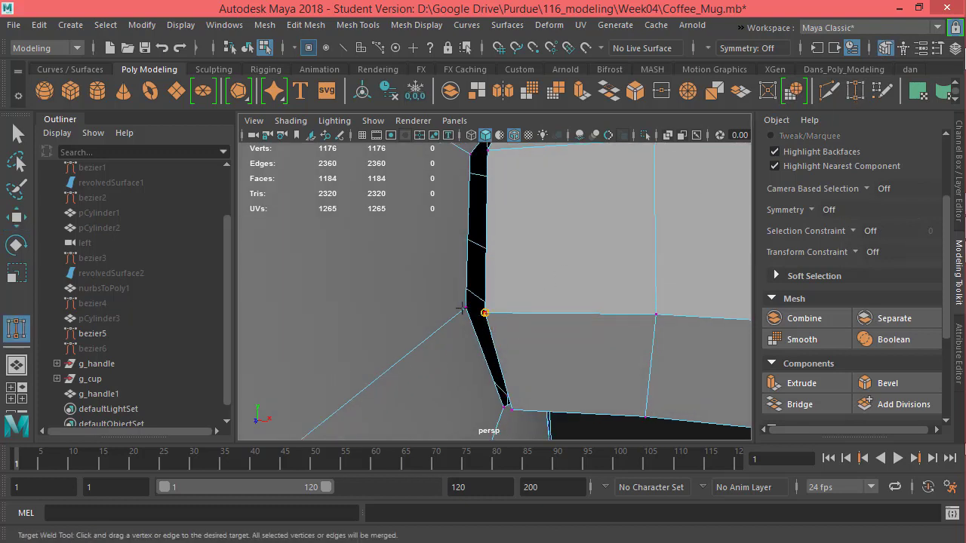
pyautogui.moveTo(463, 307); pyautogui.dragTo(471, 219)
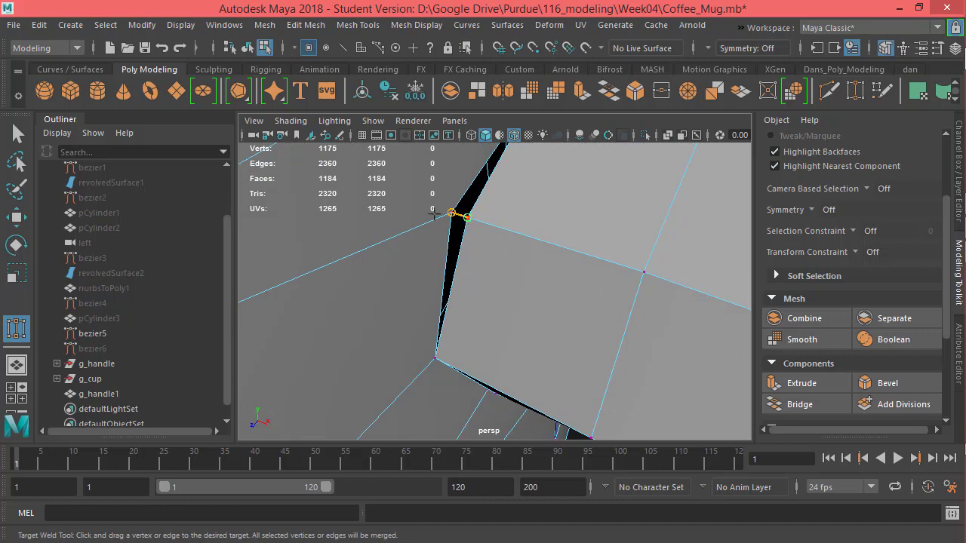
pyautogui.moveTo(435, 215); pyautogui.dragTo(467, 217)
# Target-weld the handle's lower corner vertex on the opposite side onto the matching vertex of the cup opening
pyautogui.keyDown('alt'); pyautogui.moveTo(486, 253); pyautogui.dragTo(380, 325); pyautogui.keyUp('alt')
pyautogui.scroll(5, 504, 255)
pyautogui.keyDown('alt'); pyautogui.moveTo(500, 254); pyautogui.dragTo(402, 292); pyautogui.keyUp('alt')
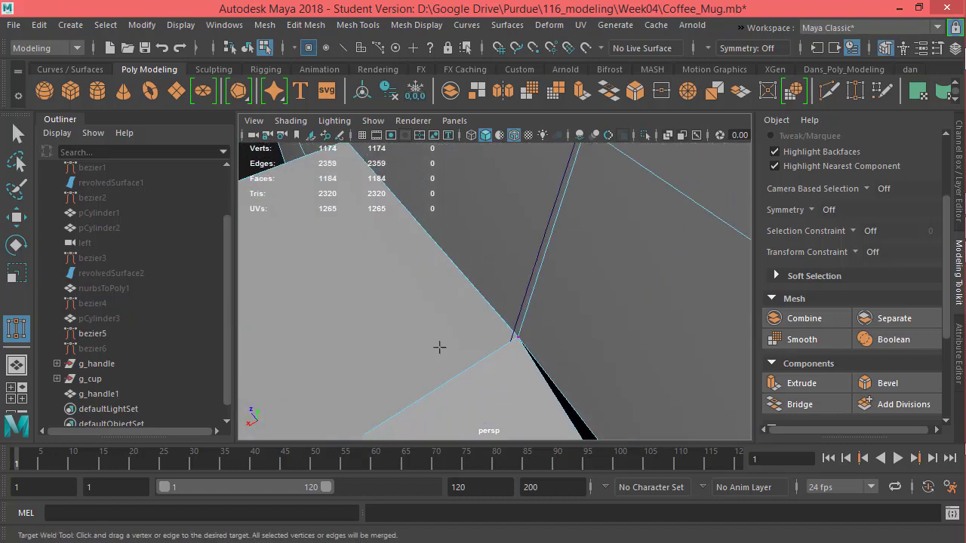
pyautogui.keyDown('alt'); pyautogui.moveTo(439, 347); pyautogui.dragTo(436, 240); pyautogui.keyUp('alt')
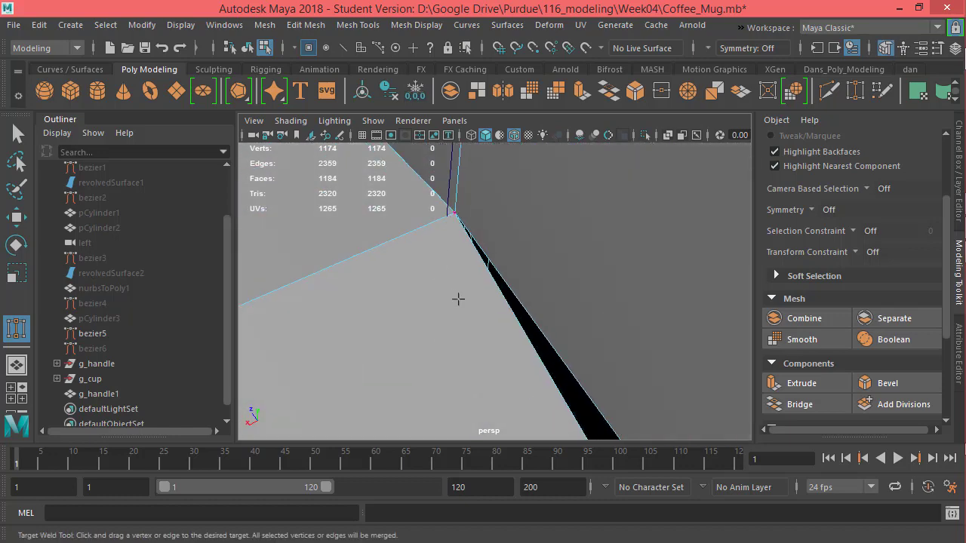
pyautogui.moveTo(458, 299)
pyautogui.keyDown('alt'); pyautogui.mouseDown()
pyautogui.moveTo(410, 334)
pyautogui.moveTo(453, 317)
pyautogui.mouseUp(); pyautogui.keyUp('alt')
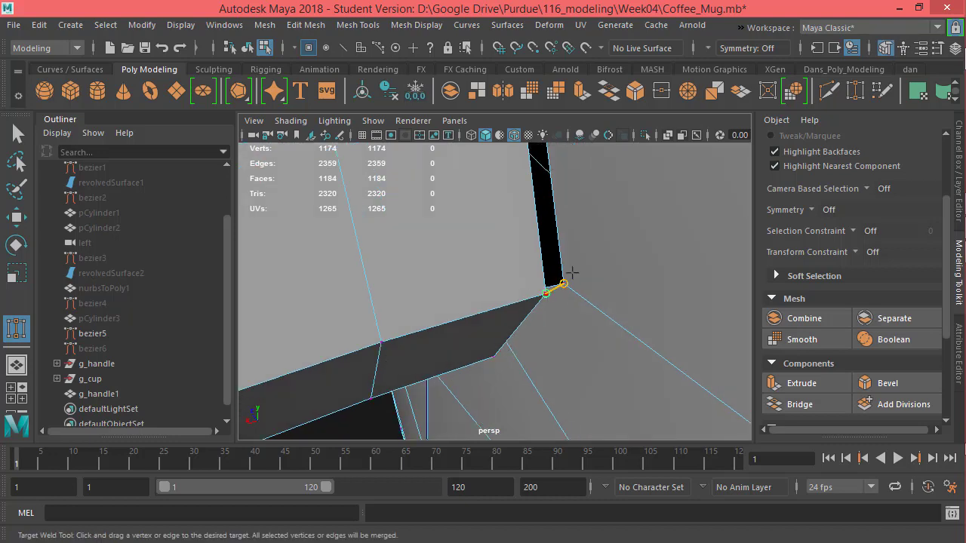
pyautogui.moveTo(571, 272); pyautogui.dragTo(427, 297)
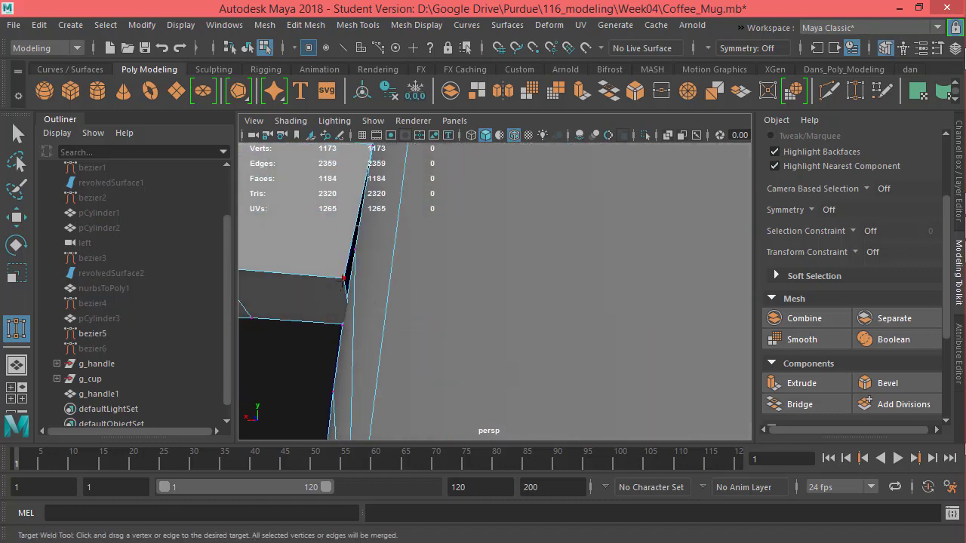
# Select the cup-opening vertex beside the handle's lower corner and set the Transform Constraint to Surface Slide
pyautogui.moveTo(374, 277)
pyautogui.keyDown('alt'); pyautogui.mouseDown()
pyautogui.moveTo(403, 264)
pyautogui.moveTo(430, 278)
pyautogui.moveTo(444, 268)
pyautogui.moveTo(531, 272)
pyautogui.moveTo(382, 276)
pyautogui.mouseUp(); pyautogui.keyUp('alt')
pyautogui.press('w')
pyautogui.click(355, 269)
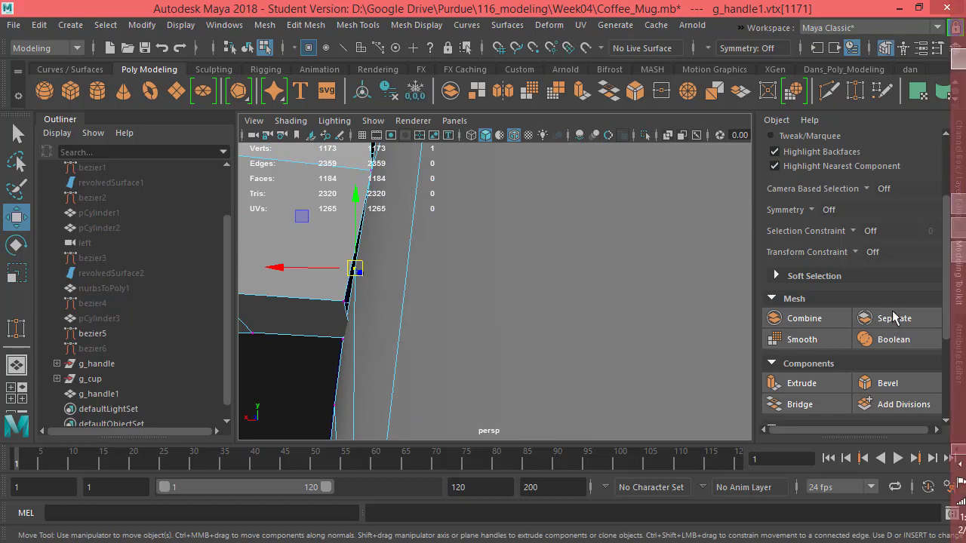
pyautogui.click(855, 252)
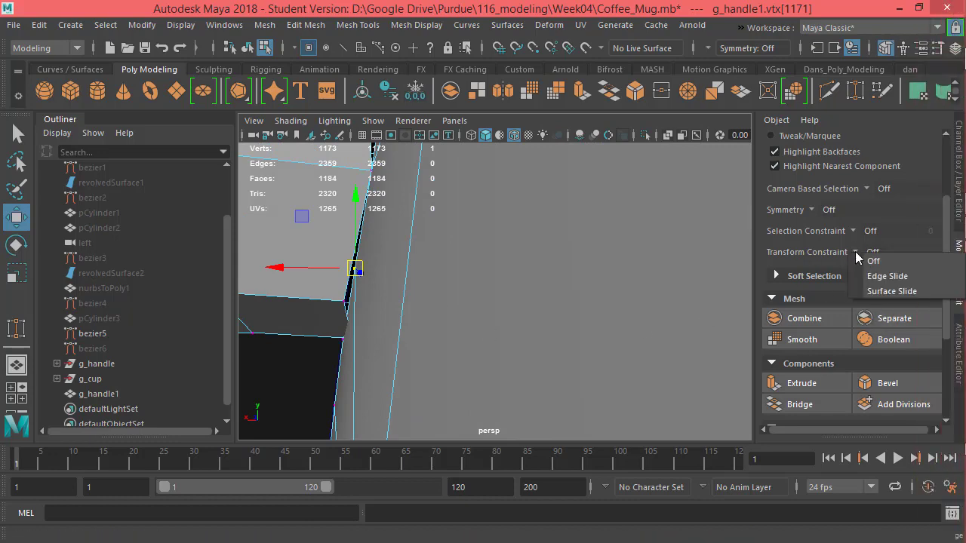
pyautogui.click(892, 291)
pyautogui.keyDown('alt'); pyautogui.moveTo(442, 327); pyautogui.dragTo(521, 324); pyautogui.keyUp('alt')
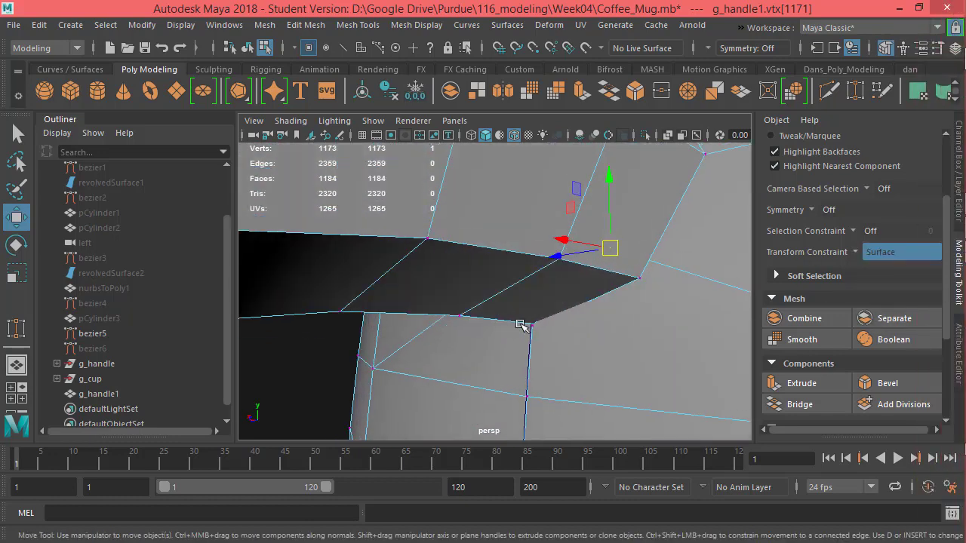
# Try to slide the selected cup-opening vertex along the surface onto the handle's lower corner, and undo the move
pyautogui.moveTo(615, 249); pyautogui.dragTo(639, 278)
pyautogui.keyDown('alt'); pyautogui.moveTo(642, 323); pyautogui.dragTo(599, 326); pyautogui.keyUp('alt')
pyautogui.keyDown('alt'); pyautogui.moveTo(513, 345); pyautogui.dragTo(498, 344); pyautogui.keyUp('alt')
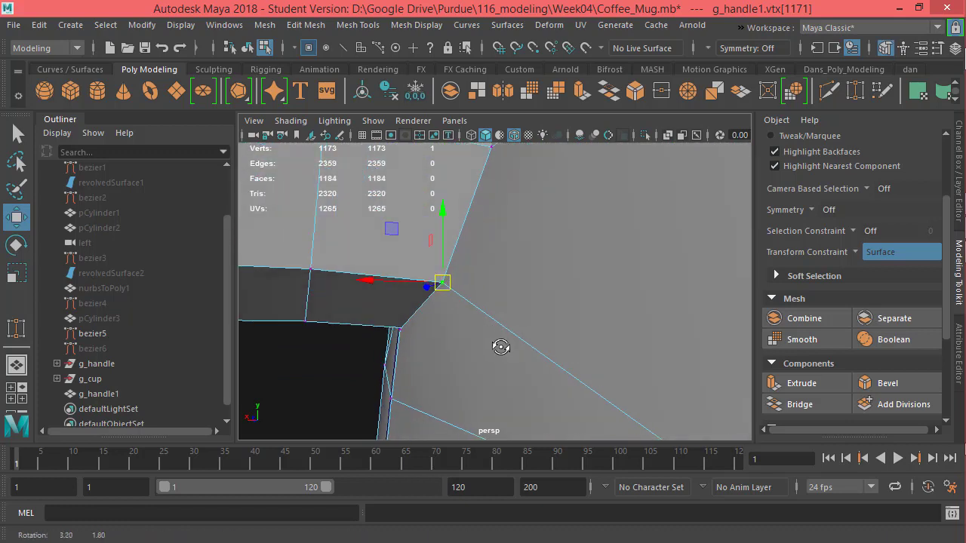
pyautogui.hotkey('ctrl', 'z')
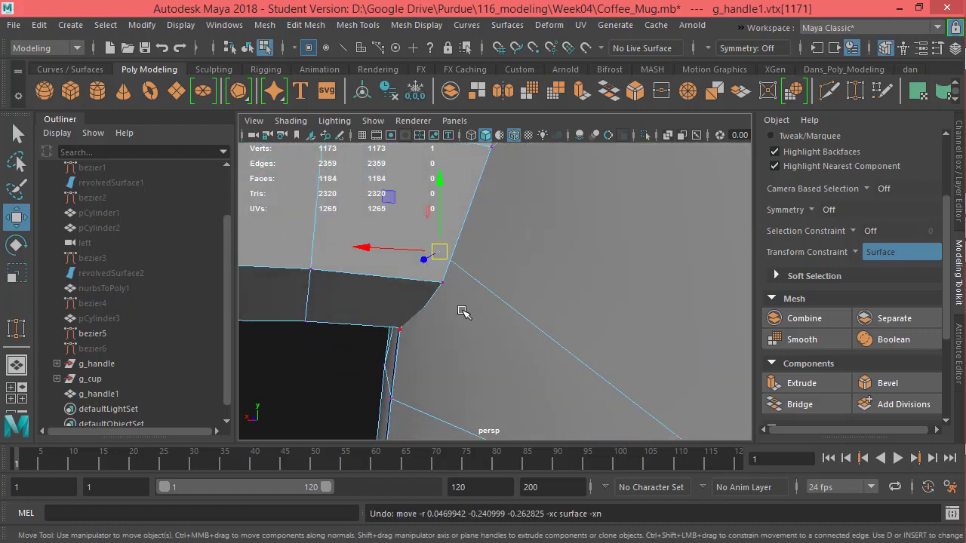
# Slide the selected cup-opening vertex along the cup surface until it sits just beside the handle's lower corner vertex
pyautogui.moveTo(445, 258); pyautogui.dragTo(576, 336)
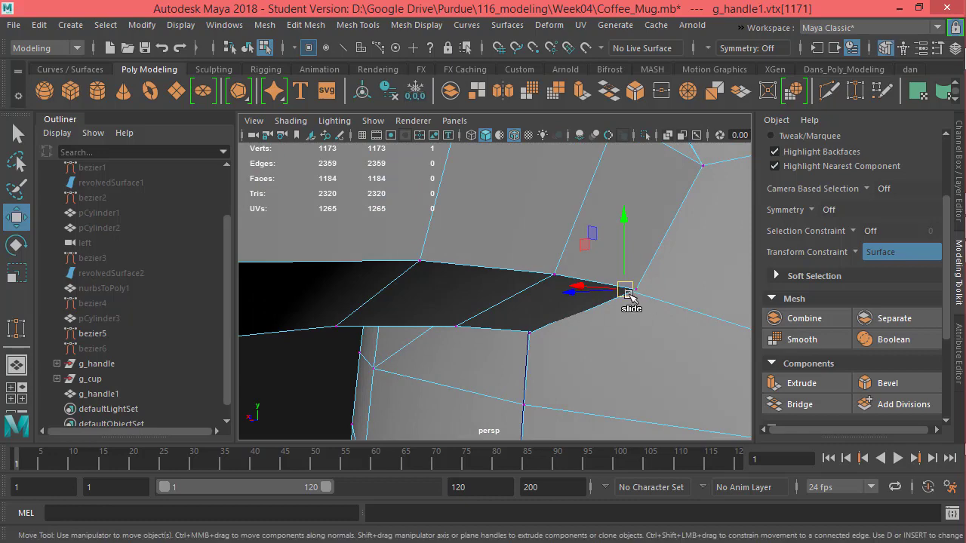
pyautogui.moveTo(629, 299); pyautogui.dragTo(614, 324)
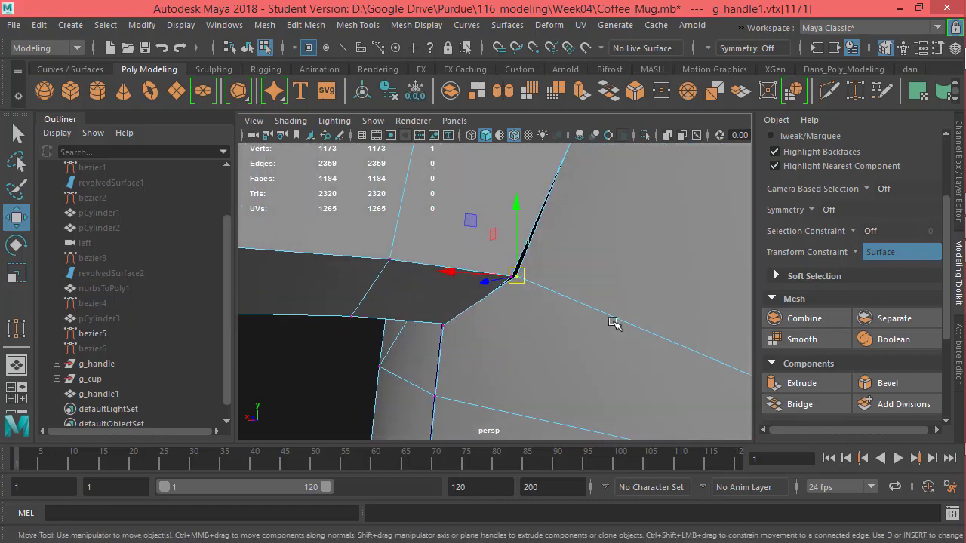
pyautogui.keyDown('alt'); pyautogui.moveTo(614, 323); pyautogui.dragTo(638, 296, button='right'); pyautogui.keyUp('alt')
pyautogui.keyDown('alt'); pyautogui.moveTo(638, 296); pyautogui.dragTo(631, 299); pyautogui.keyUp('alt')
pyautogui.keyDown('alt'); pyautogui.moveTo(631, 300); pyautogui.dragTo(445, 330, button='right'); pyautogui.keyUp('alt')
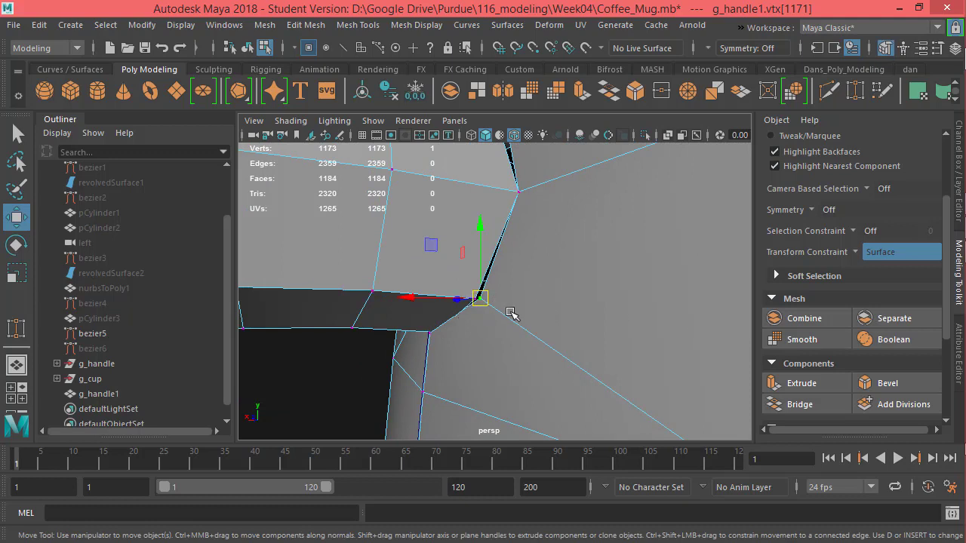
pyautogui.keyDown('alt'); pyautogui.moveTo(511, 313); pyautogui.dragTo(548, 329); pyautogui.keyUp('alt')
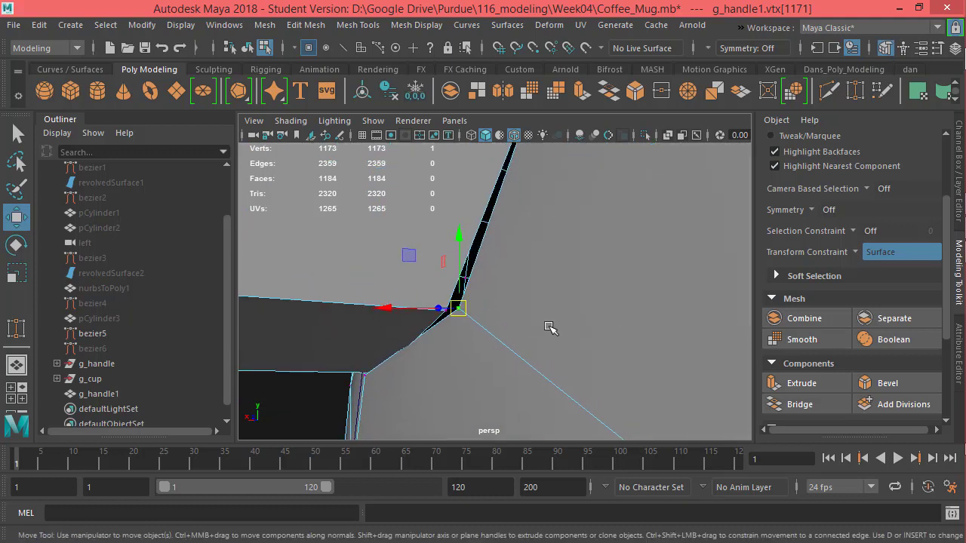
# Set the Transform Constraint to Off and target-weld the handle's lower corner vertex onto the adjacent cup-opening vertex
pyautogui.click(860, 252)
pyautogui.click(863, 255)
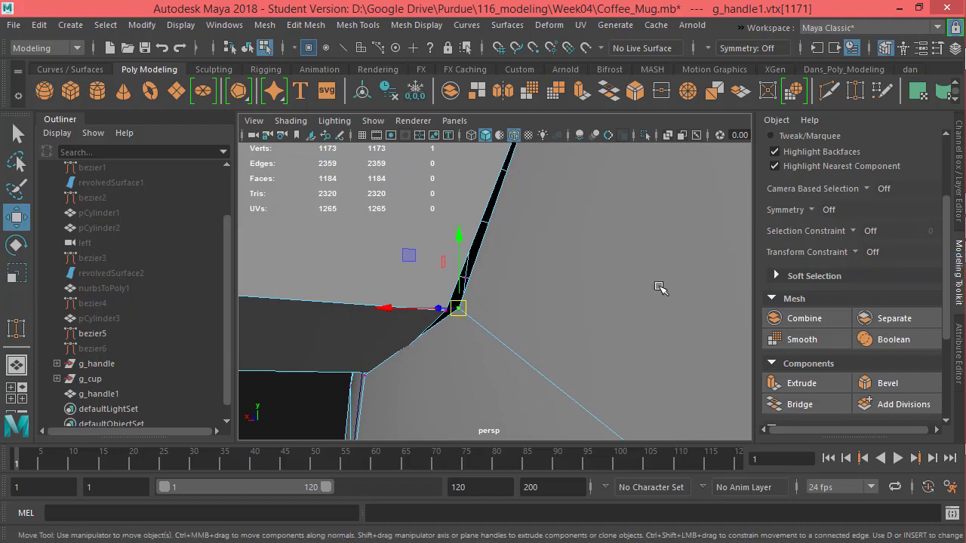
pyautogui.keyDown('alt'); pyautogui.moveTo(554, 333); pyautogui.dragTo(578, 328); pyautogui.keyUp('alt')
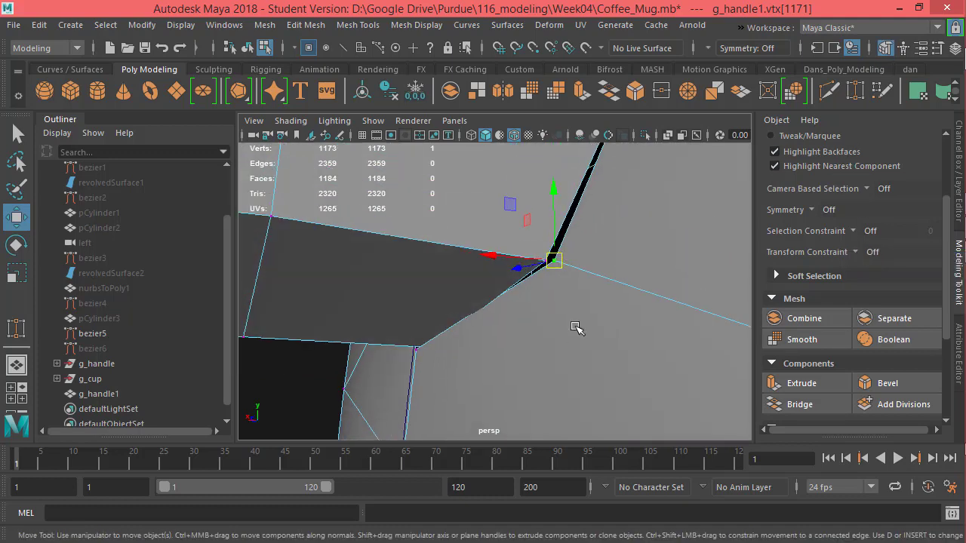
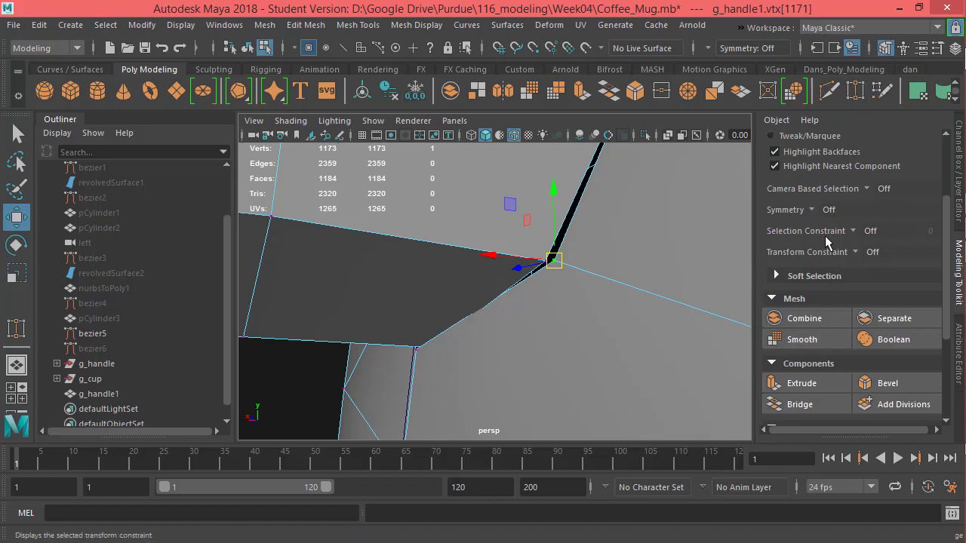
pyautogui.click(860, 94)
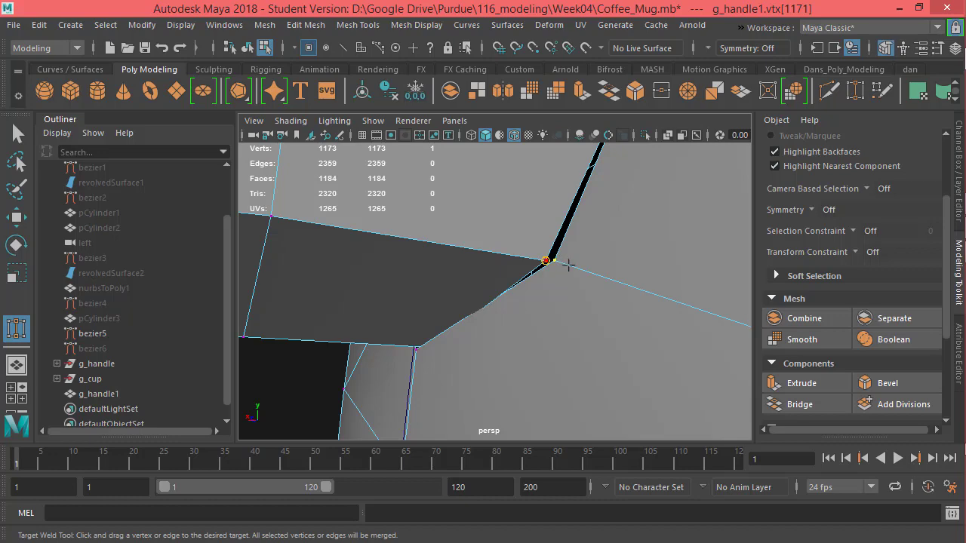
pyautogui.moveTo(573, 263); pyautogui.dragTo(573, 264)
# Target-weld two more loose vertices along the handle's end onto the matching vertices of the cup opening
pyautogui.keyDown('alt'); pyautogui.moveTo(561, 294); pyautogui.dragTo(598, 283); pyautogui.keyUp('alt')
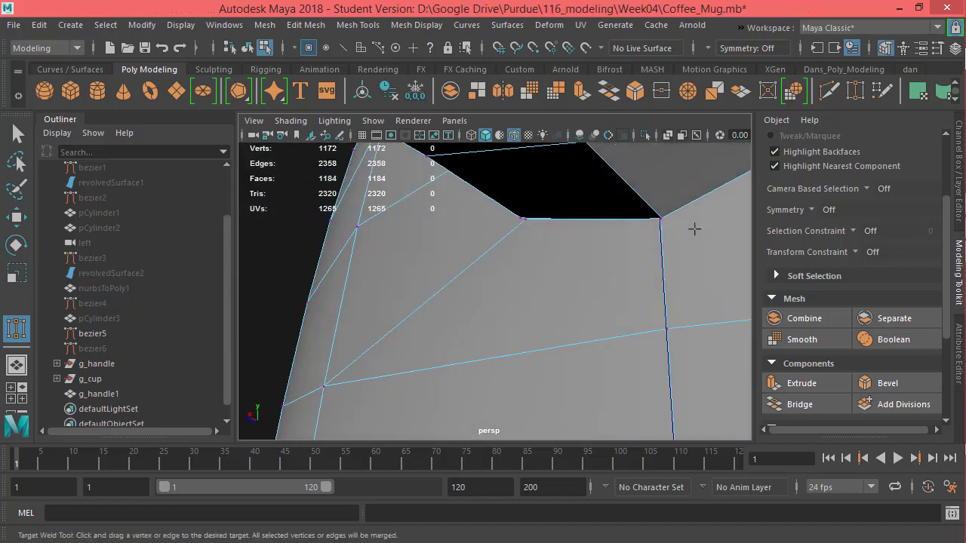
pyautogui.keyDown('alt'); pyautogui.moveTo(693, 230); pyautogui.dragTo(653, 241); pyautogui.keyUp('alt')
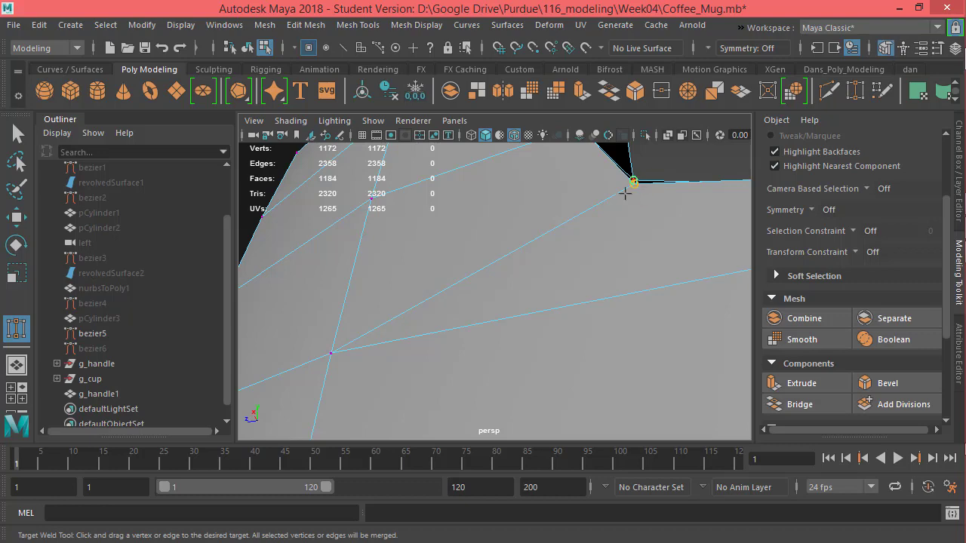
pyautogui.keyDown('alt'); pyautogui.moveTo(640, 215); pyautogui.dragTo(569, 291); pyautogui.keyUp('alt')
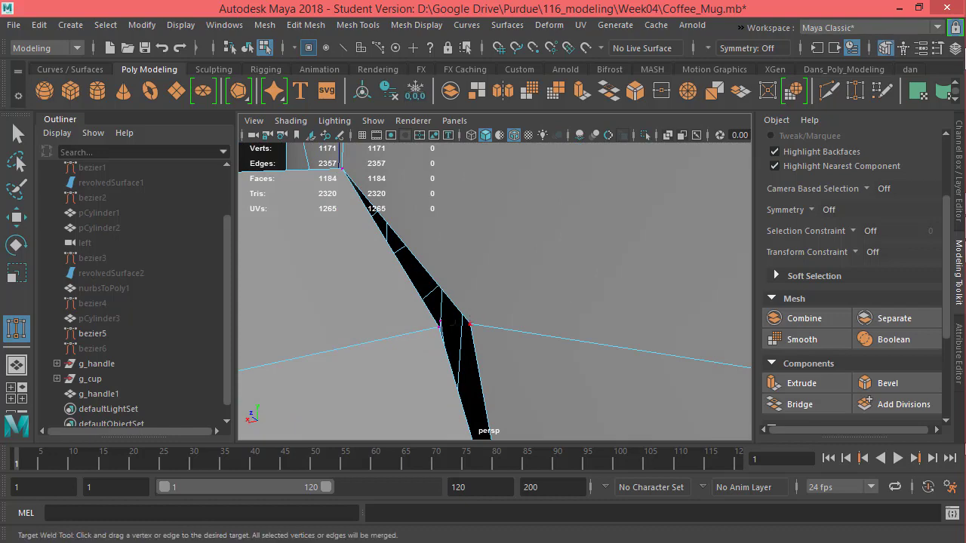
pyautogui.moveTo(481, 321); pyautogui.dragTo(553, 321)
pyautogui.press('w')
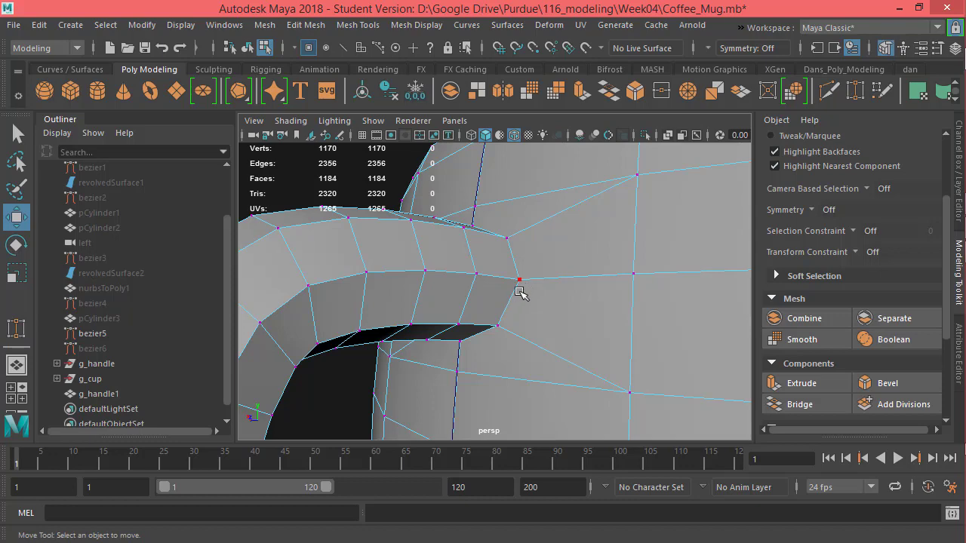
# Check the joint for unattached vertices and target-weld the loose handle-end vertex found behind the cup wall onto its matching opening vertex
pyautogui.scroll(5, 530, 267)
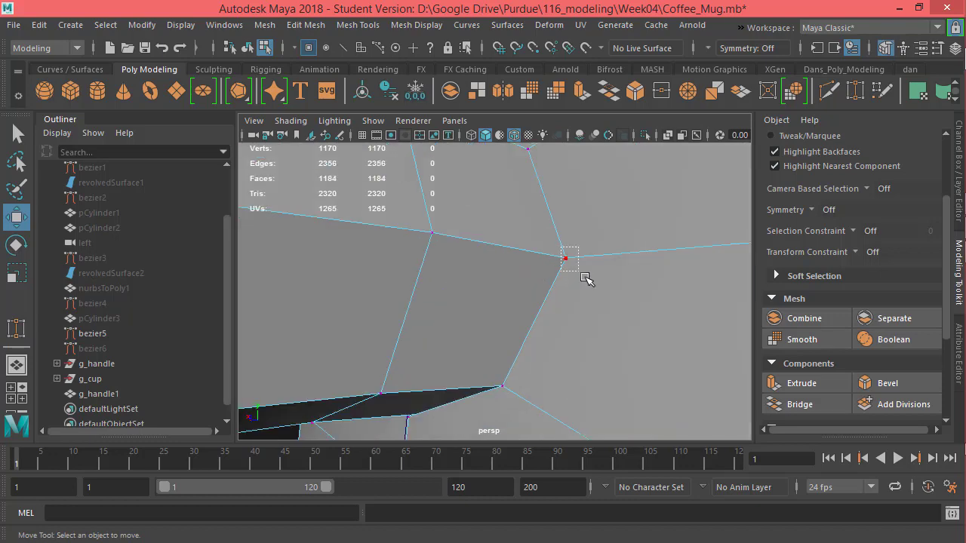
pyautogui.click(568, 260)
pyautogui.keyDown('alt'); pyautogui.moveTo(568, 259); pyautogui.dragTo(569, 317); pyautogui.keyUp('alt')
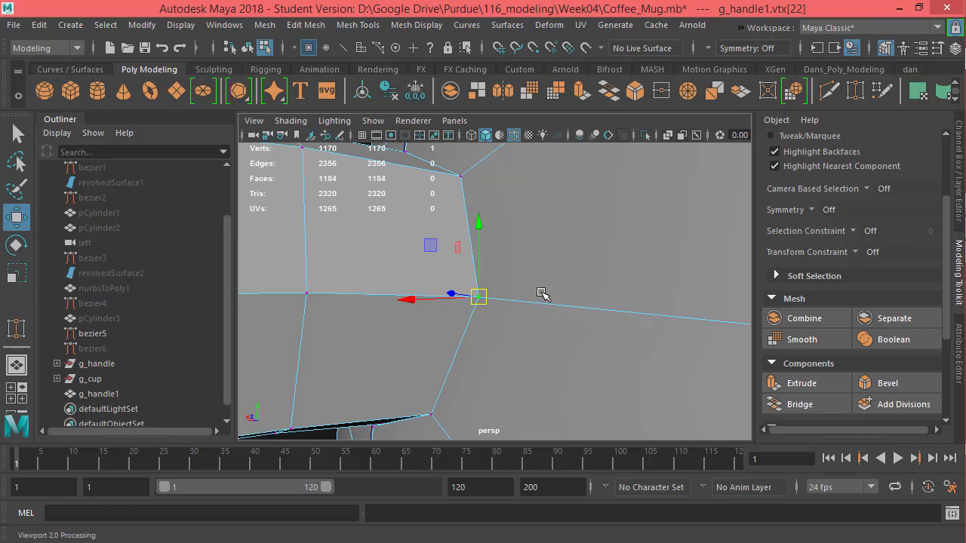
pyautogui.keyDown('alt'); pyautogui.moveTo(541, 295); pyautogui.dragTo(584, 272); pyautogui.keyUp('alt')
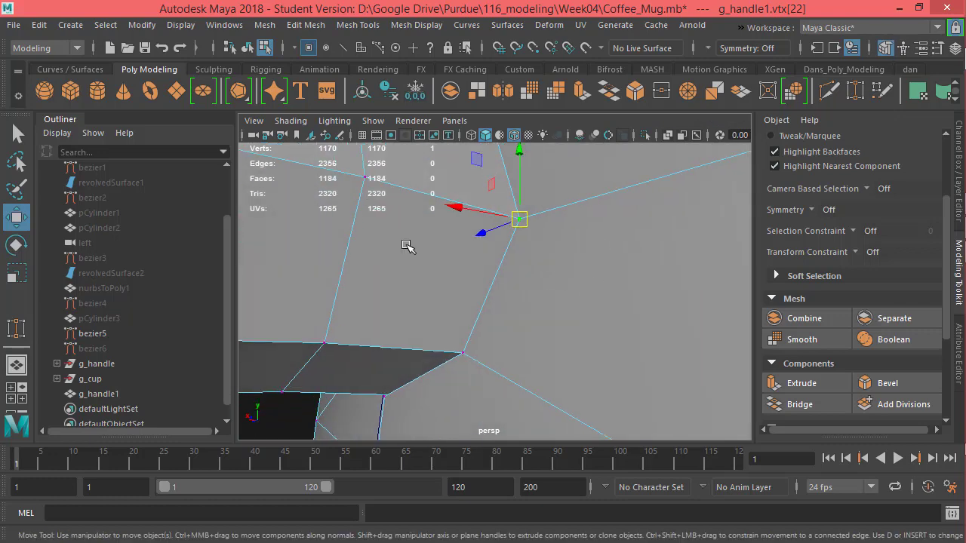
pyautogui.keyDown('alt'); pyautogui.moveTo(663, 286); pyautogui.dragTo(683, 277); pyautogui.keyUp('alt')
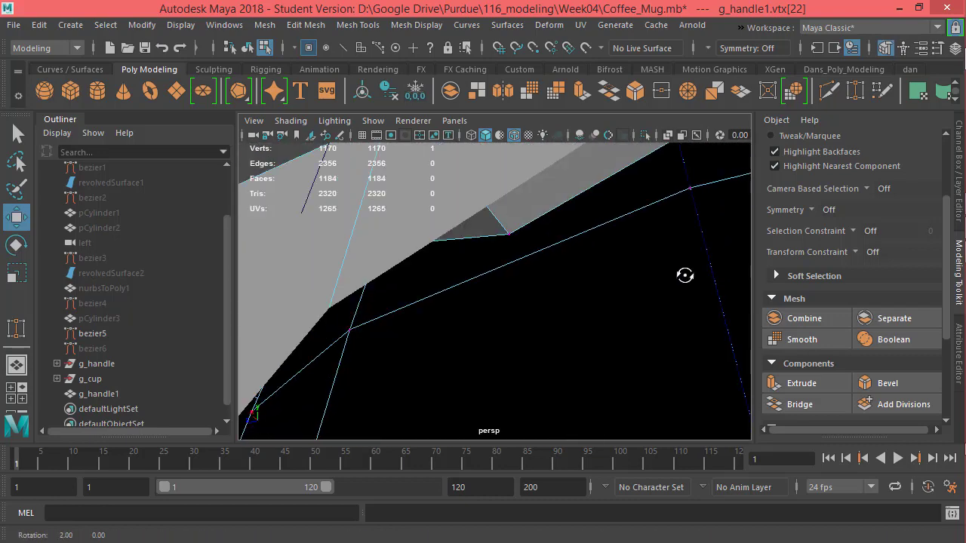
pyautogui.click(511, 236)
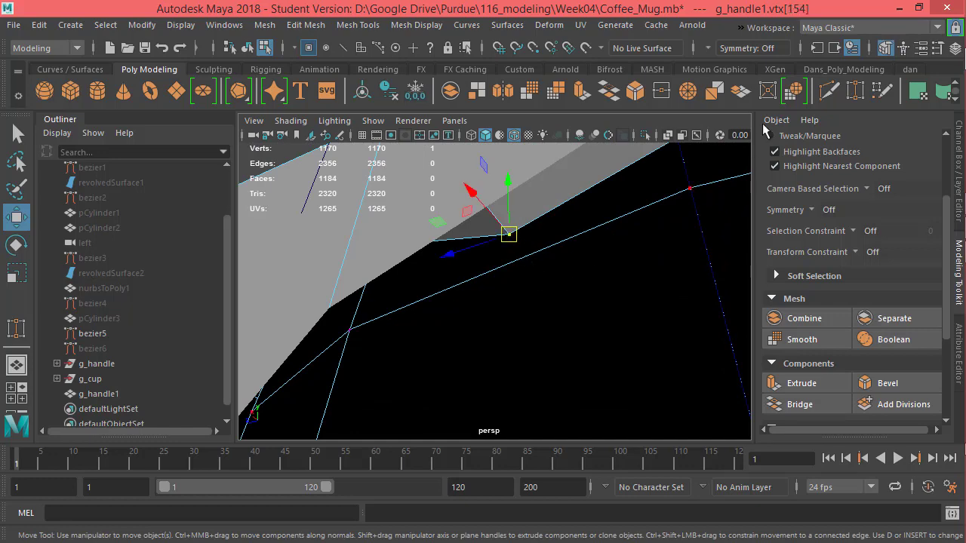
pyautogui.keyDown('alt'); pyautogui.moveTo(627, 244); pyautogui.dragTo(631, 257); pyautogui.keyUp('alt')
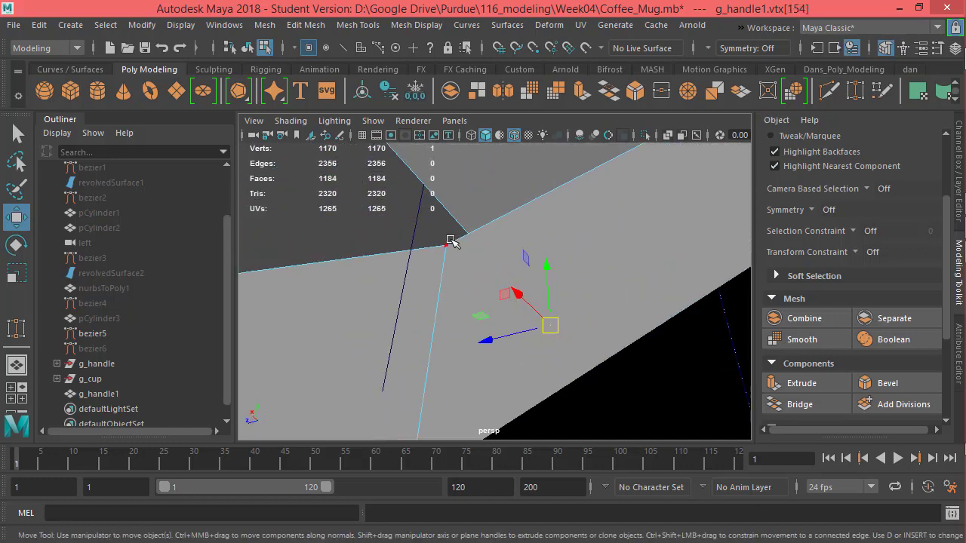
pyautogui.keyDown('alt'); pyautogui.moveTo(713, 312); pyautogui.dragTo(659, 308); pyautogui.keyUp('alt')
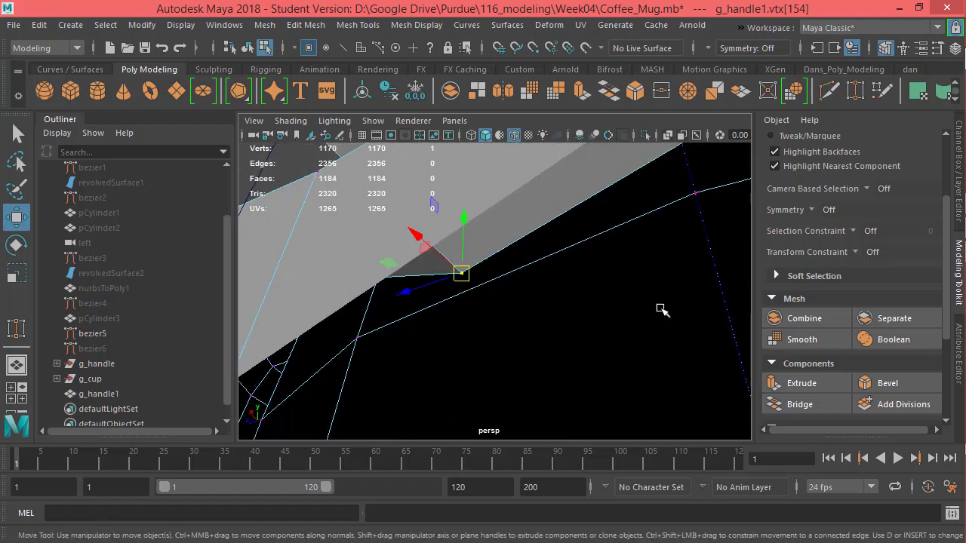
pyautogui.click(855, 91)
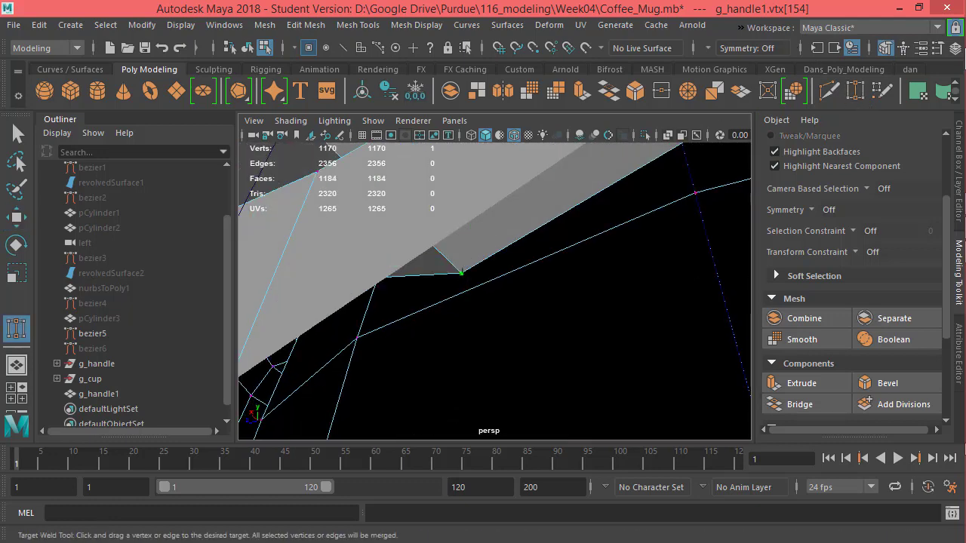
pyautogui.moveTo(461, 273); pyautogui.dragTo(461, 272)
pyautogui.keyDown('alt'); pyautogui.moveTo(387, 221); pyautogui.dragTo(460, 301); pyautogui.keyUp('alt')
pyautogui.press('w')
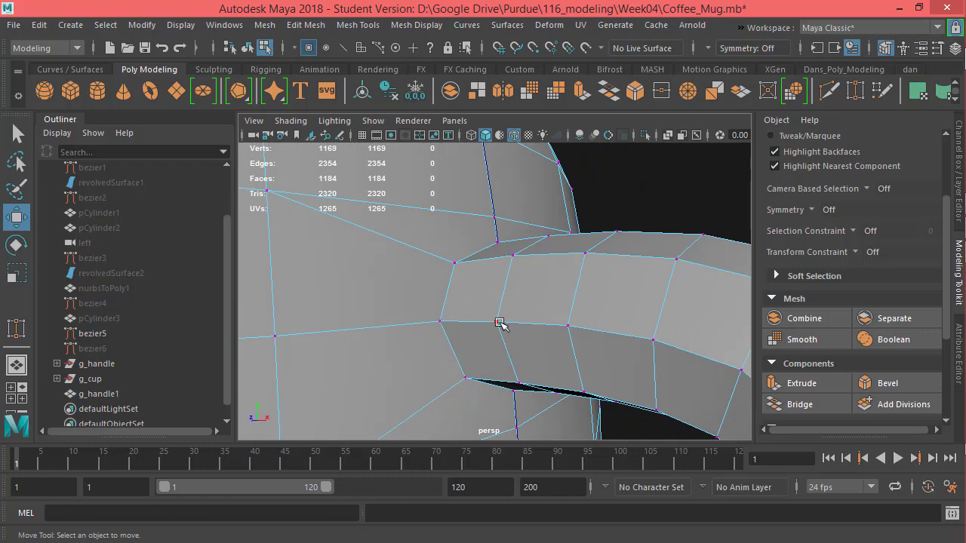
# Preview the mug in smooth mesh display, inspect the handle's junction from several sides, and return to the unsmoothed display
pyautogui.press('3')
pyautogui.keyDown('alt'); pyautogui.moveTo(519, 338); pyautogui.dragTo(354, 382); pyautogui.keyUp('alt')
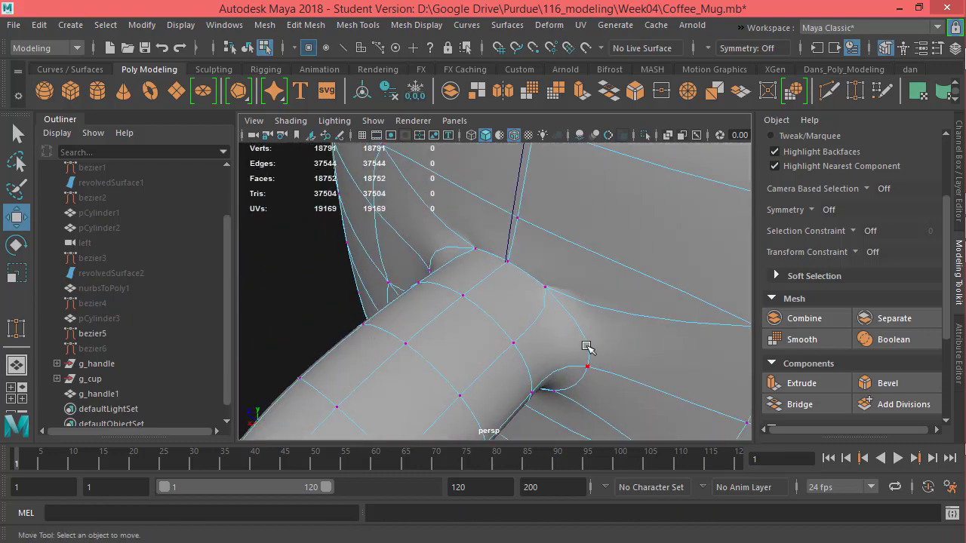
pyautogui.keyDown('alt'); pyautogui.moveTo(587, 347); pyautogui.dragTo(361, 358); pyautogui.keyUp('alt')
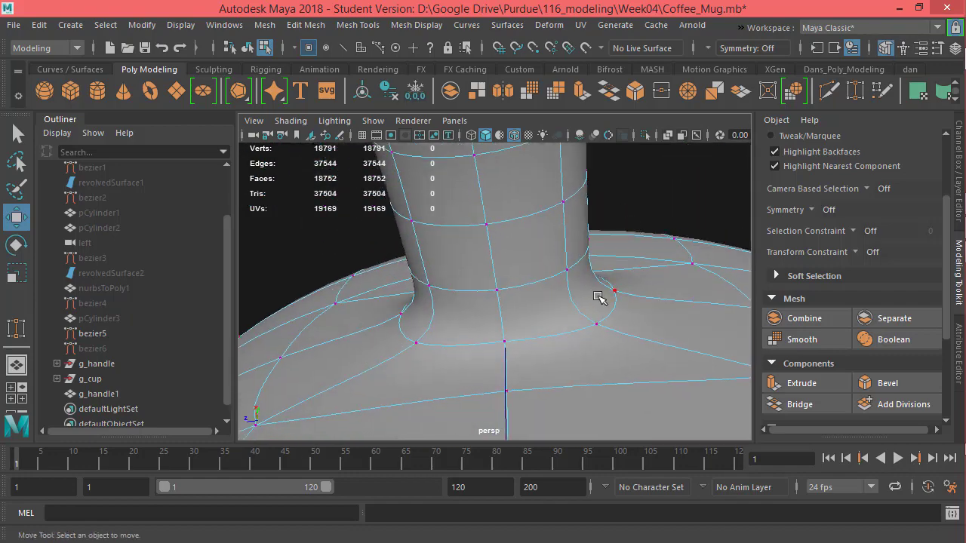
pyautogui.keyDown('alt'); pyautogui.moveTo(492, 340); pyautogui.dragTo(498, 284); pyautogui.keyUp('alt')
pyautogui.keyDown('alt'); pyautogui.moveTo(567, 266); pyautogui.dragTo(602, 292); pyautogui.keyUp('alt')
pyautogui.press('1')
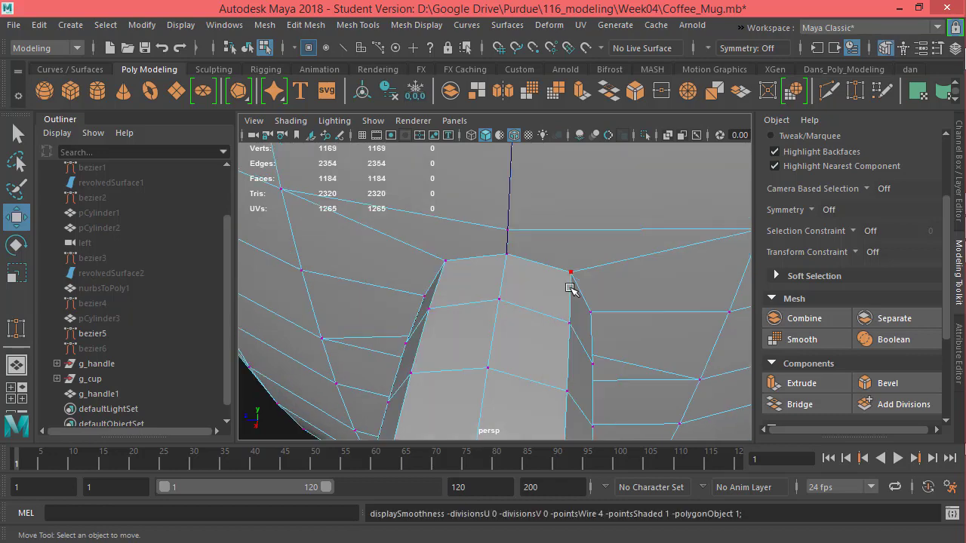
# Select the top corner vertex of the handle's junction to check its merge, removing the extra vertex from the selection
pyautogui.scroll(5, 443, 249)
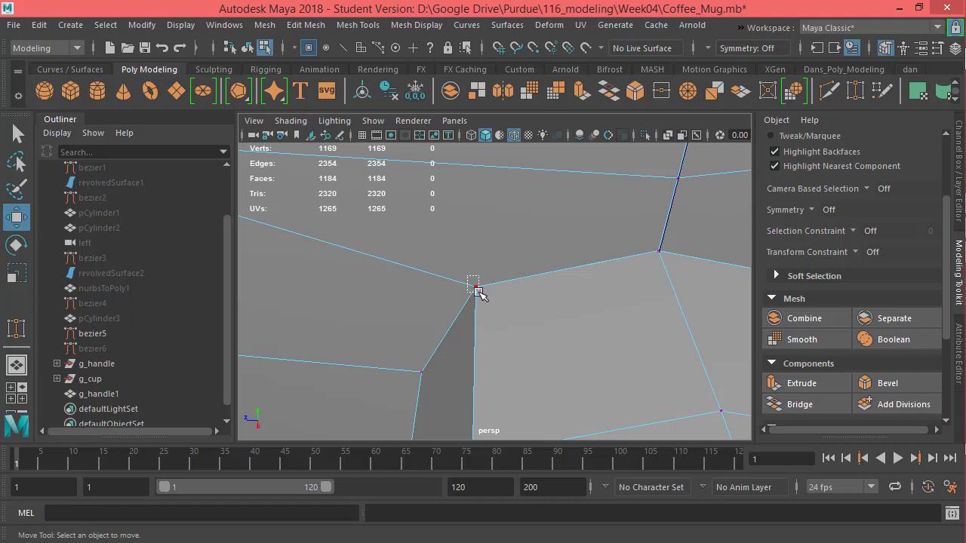
pyautogui.moveTo(477, 292); pyautogui.dragTo(563, 319)
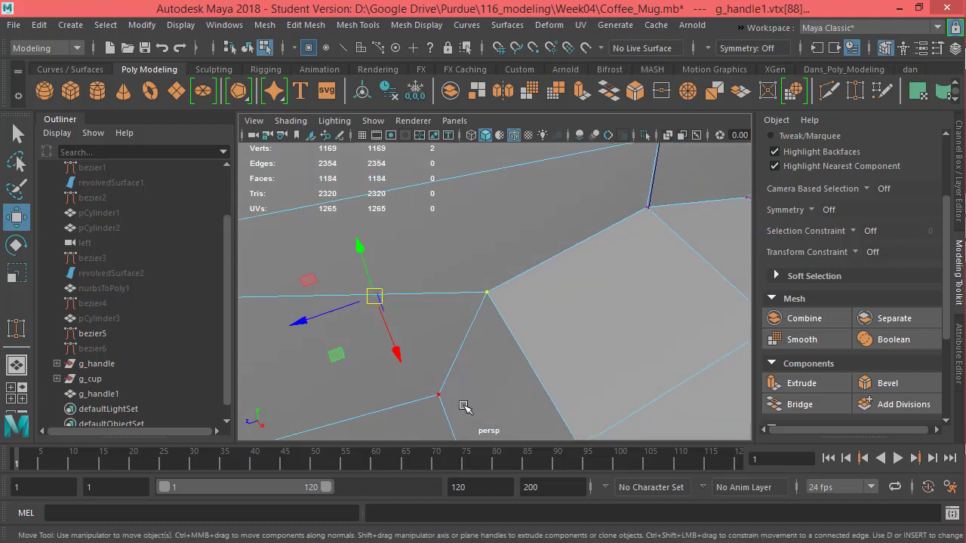
pyautogui.keyDown('ctrl'); pyautogui.moveTo(322, 235); pyautogui.dragTo(309, 222); pyautogui.keyUp('ctrl')
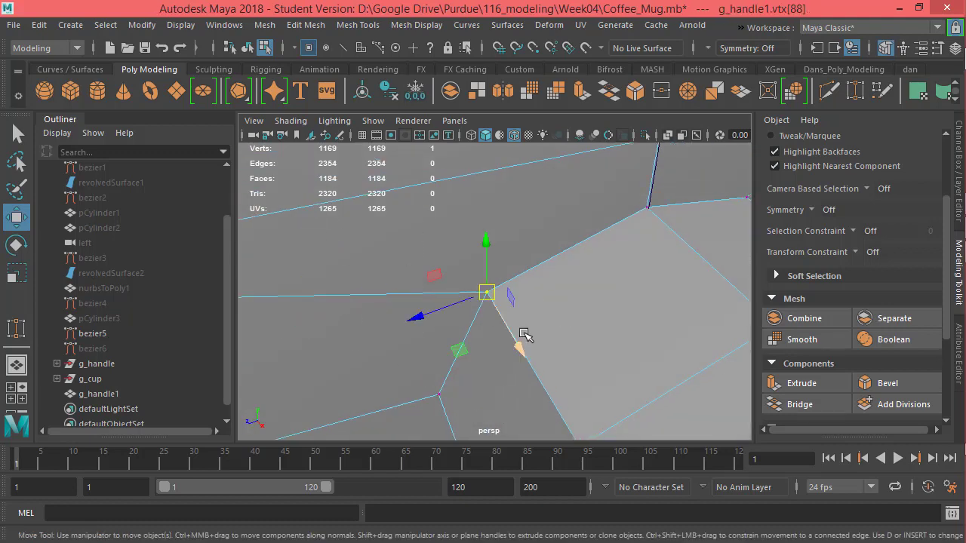
pyautogui.keyDown('alt'); pyautogui.moveTo(576, 282); pyautogui.dragTo(473, 270); pyautogui.keyUp('alt')
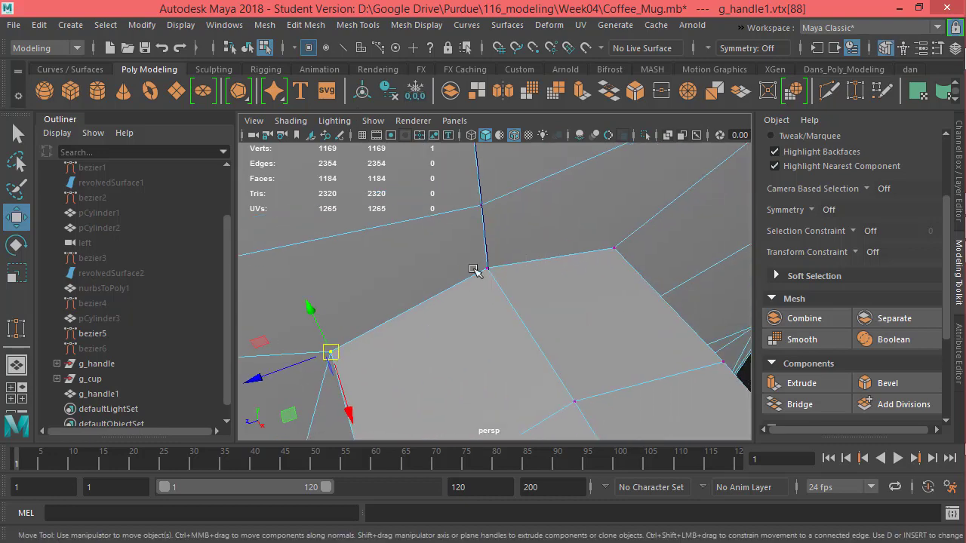
# Select the edge loop along the upper handle junction to check for an unmerged gap at the corner
pyautogui.moveTo(463, 283); pyautogui.dragTo(462, 52, button='right')
pyautogui.doubleClick(465, 302)
pyautogui.keyDown('alt'); pyautogui.moveTo(466, 302); pyautogui.dragTo(595, 360); pyautogui.keyUp('alt')
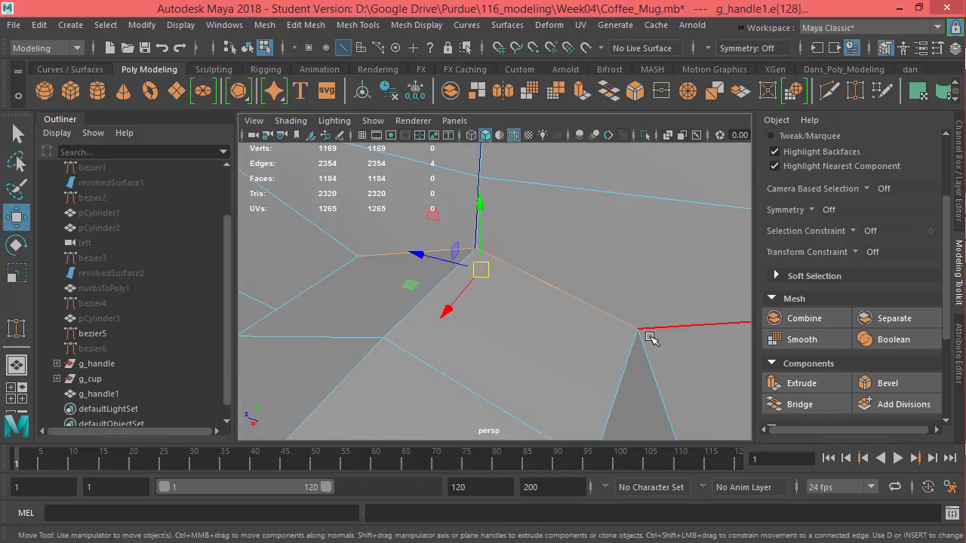
# Select the two overlapping vertices at the top center of the upper handle junction and merge them
pyautogui.moveTo(582, 299); pyautogui.dragTo(513, 95, button='right')
pyautogui.click(480, 251)
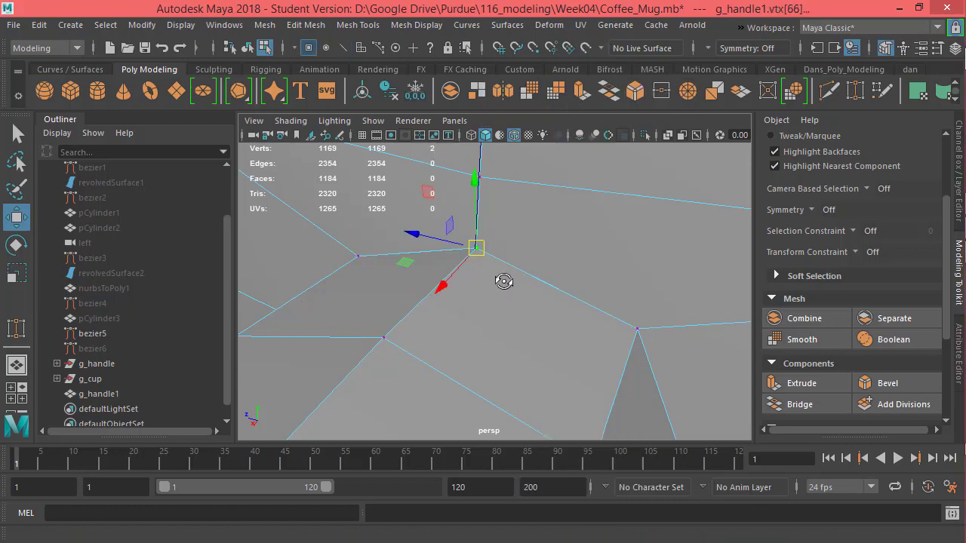
pyautogui.keyDown('alt'); pyautogui.moveTo(500, 280); pyautogui.dragTo(430, 154); pyautogui.keyUp('alt')
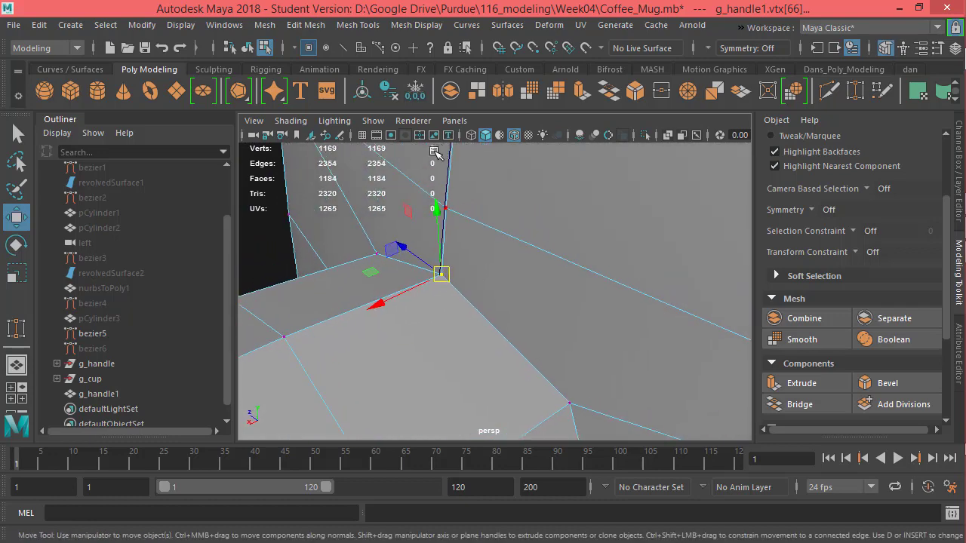
pyautogui.keyDown('alt'); pyautogui.moveTo(505, 331); pyautogui.dragTo(499, 314); pyautogui.keyUp('alt')
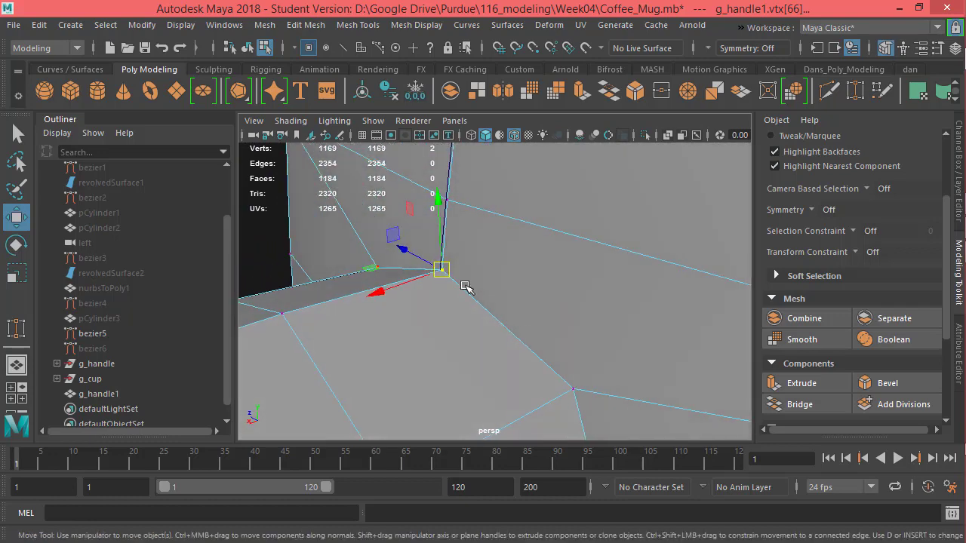
pyautogui.scroll(-3, 550, 301)
pyautogui.keyDown('alt'); pyautogui.moveTo(562, 338); pyautogui.dragTo(434, 300); pyautogui.keyUp('alt')
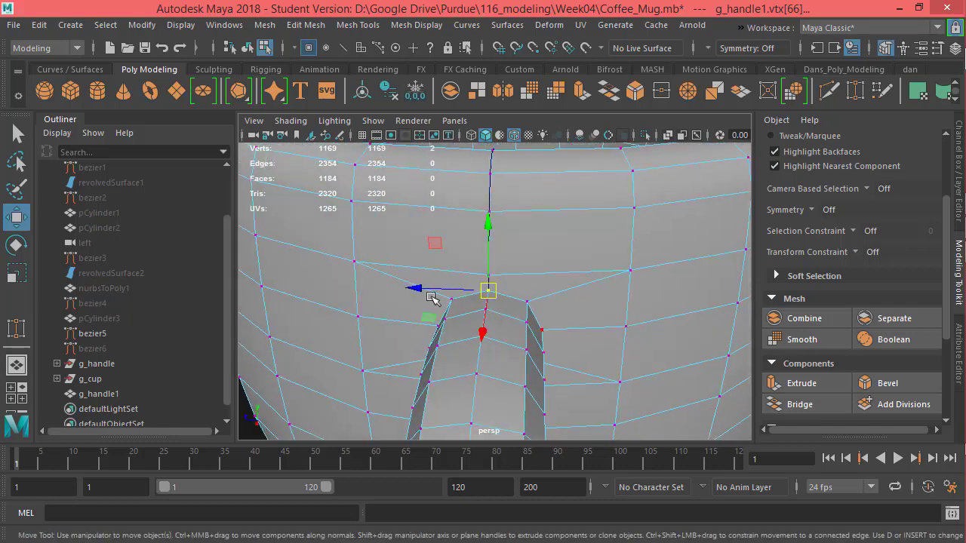
pyautogui.scroll(-5, 351, 306)
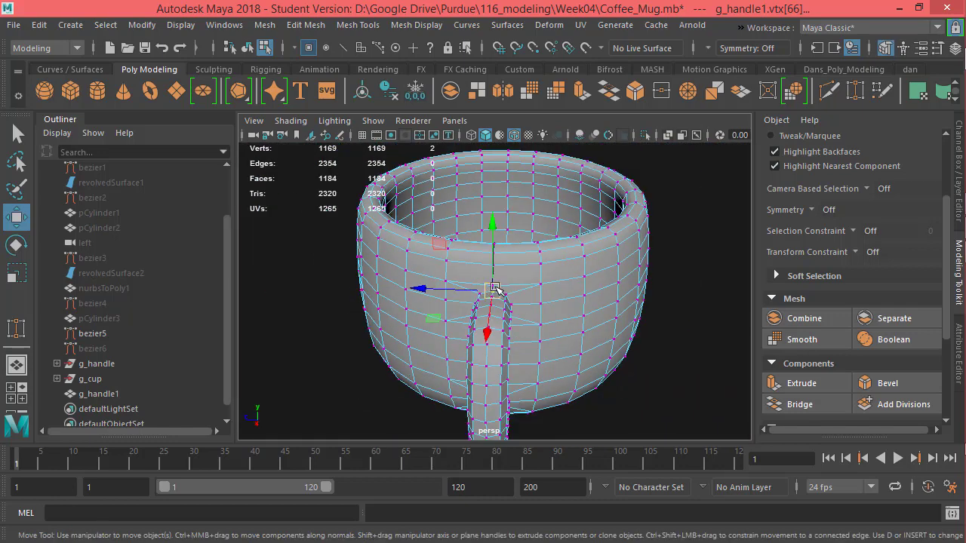
pyautogui.scroll(10, 498, 289)
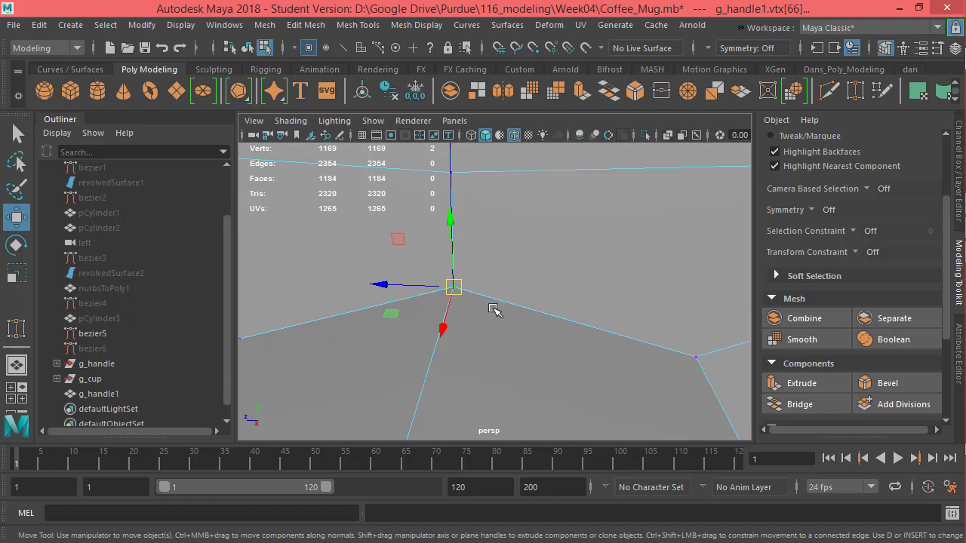
pyautogui.keyDown('alt'); pyautogui.moveTo(484, 326); pyautogui.dragTo(367, 319); pyautogui.keyUp('alt')
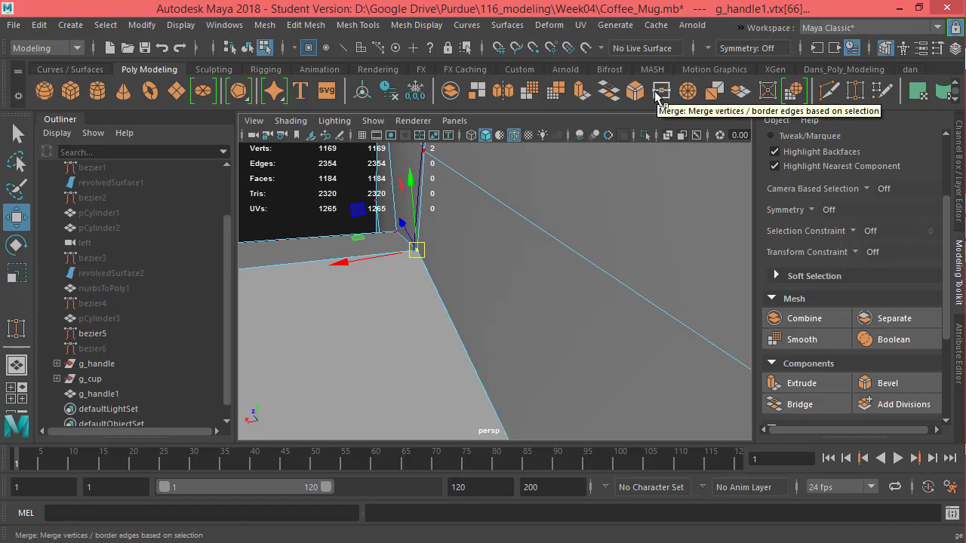
pyautogui.keyDown('alt'); pyautogui.moveTo(538, 179); pyautogui.dragTo(573, 166); pyautogui.keyUp('alt')
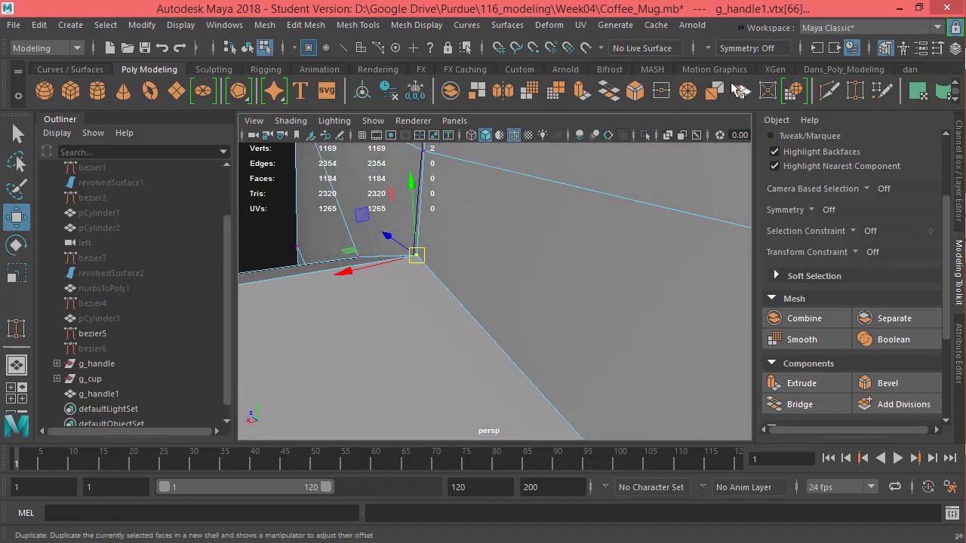
pyautogui.click(661, 91)
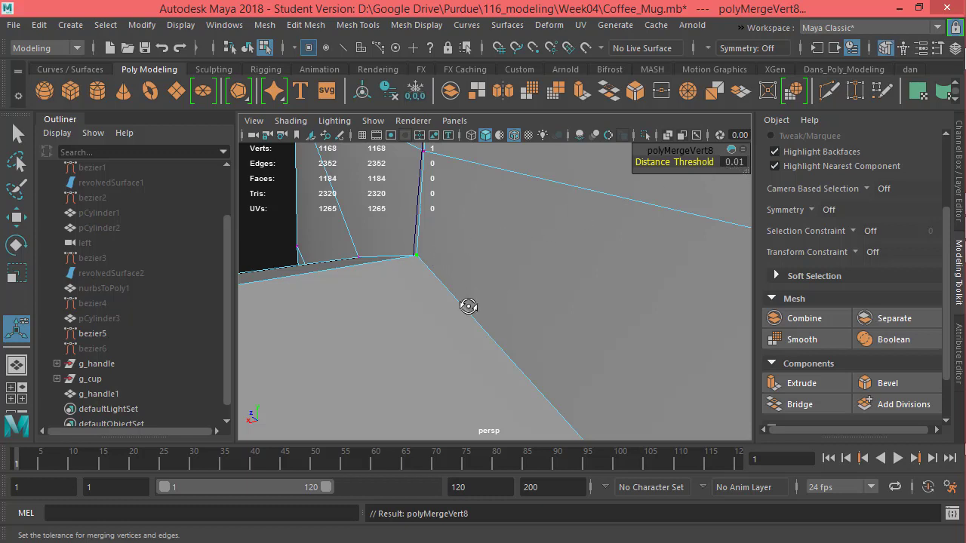
# Examine the merged corner up close, preview the mug in smooth mesh display, and return to the unsmoothed display
pyautogui.keyDown('alt'); pyautogui.moveTo(467, 306); pyautogui.dragTo(449, 187); pyautogui.keyUp('alt')
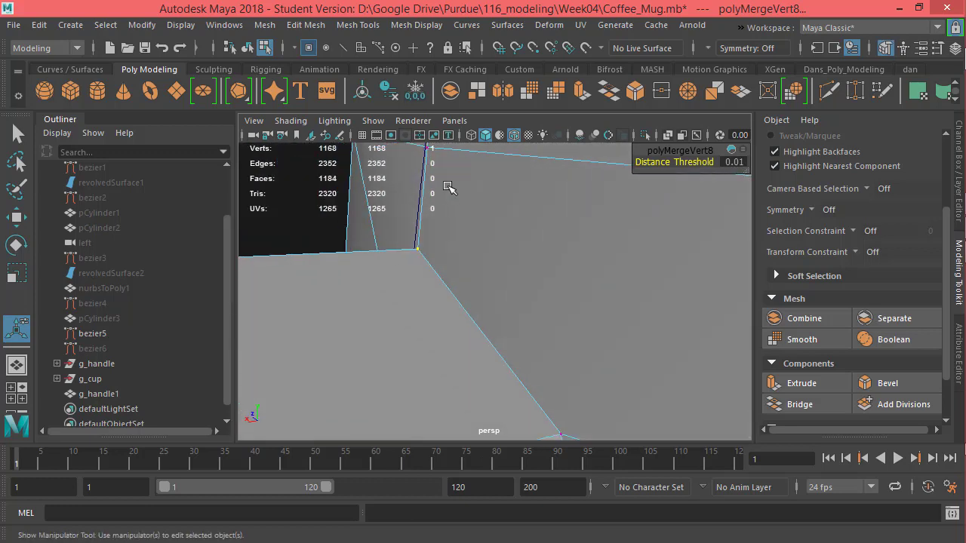
pyautogui.keyDown('alt'); pyautogui.moveTo(431, 151); pyautogui.dragTo(535, 267, button='middle'); pyautogui.keyUp('alt')
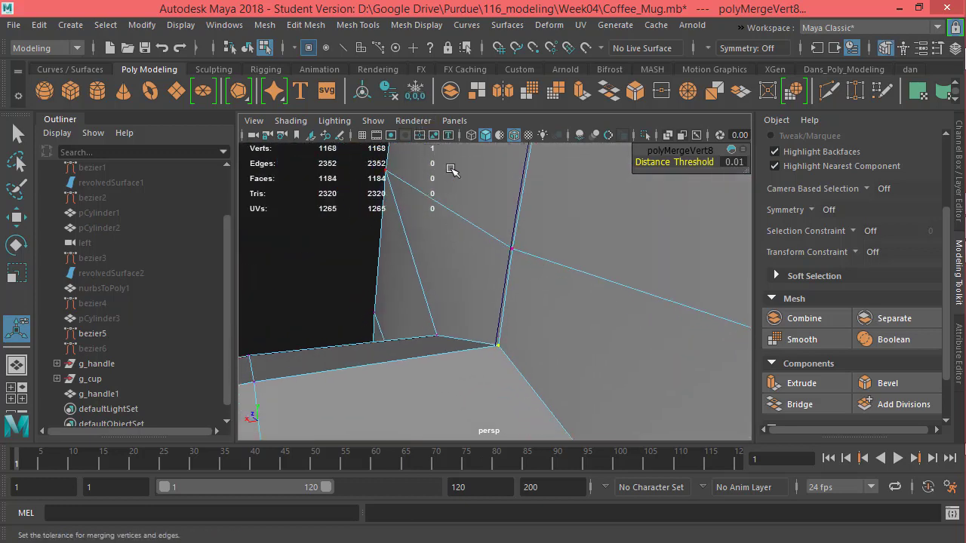
pyautogui.keyDown('alt'); pyautogui.moveTo(556, 350); pyautogui.dragTo(581, 397); pyautogui.keyUp('alt')
pyautogui.press('w')
pyautogui.press('3')
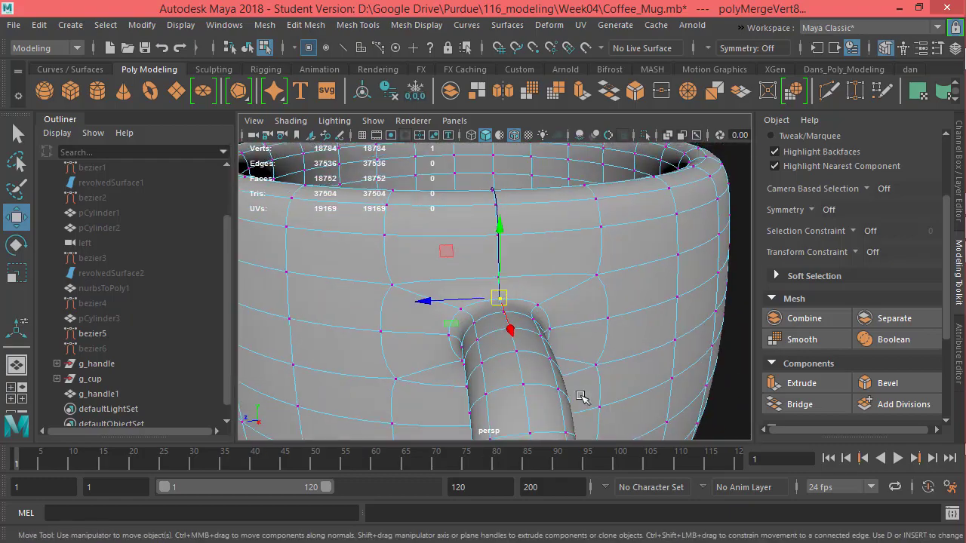
pyautogui.press('1')
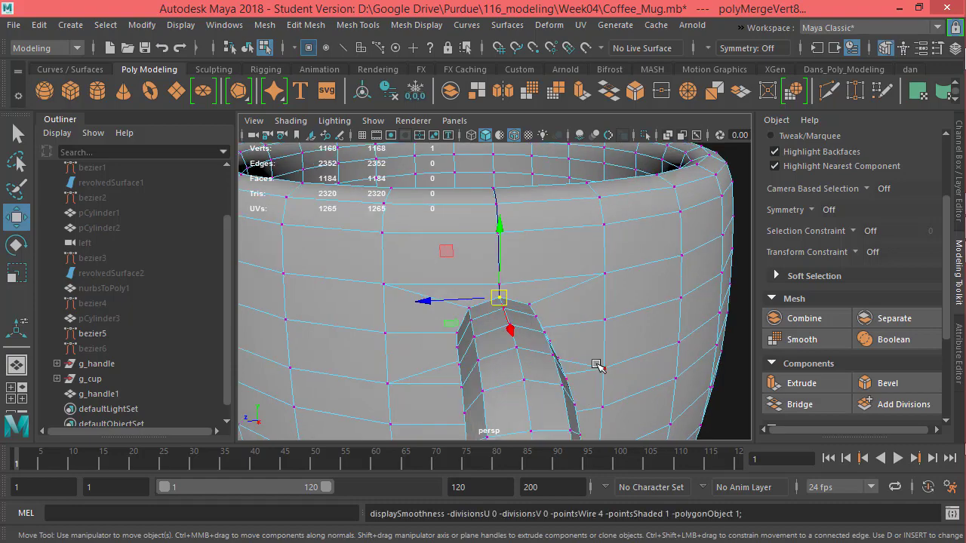
# Delete the ring of eight narrow faces where the handle's lower end meets the cup
pyautogui.keyDown('alt'); pyautogui.moveTo(600, 367); pyautogui.dragTo(578, 209, button='middle'); pyautogui.keyUp('alt')
pyautogui.keyDown('alt'); pyautogui.moveTo(573, 396); pyautogui.dragTo(587, 349); pyautogui.keyUp('alt')
pyautogui.keyDown('alt'); pyautogui.moveTo(570, 411); pyautogui.dragTo(555, 282, button='middle'); pyautogui.keyUp('alt')
pyautogui.keyDown('alt'); pyautogui.moveTo(554, 283); pyautogui.dragTo(625, 325); pyautogui.keyUp('alt')
pyautogui.keyDown('alt'); pyautogui.moveTo(383, 301); pyautogui.dragTo(525, 273); pyautogui.keyUp('alt')
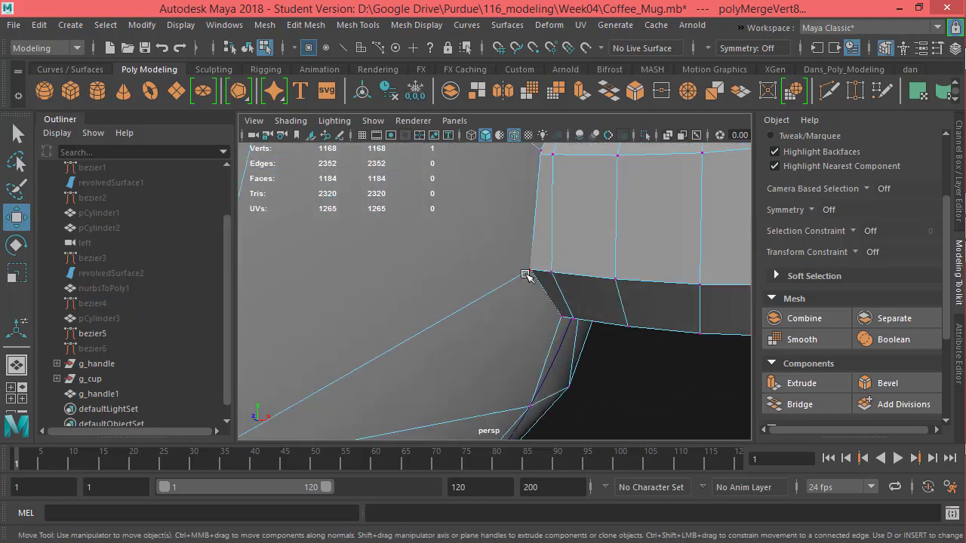
pyautogui.keyDown('alt'); pyautogui.moveTo(544, 278); pyautogui.dragTo(540, 340, button='middle'); pyautogui.keyUp('alt')
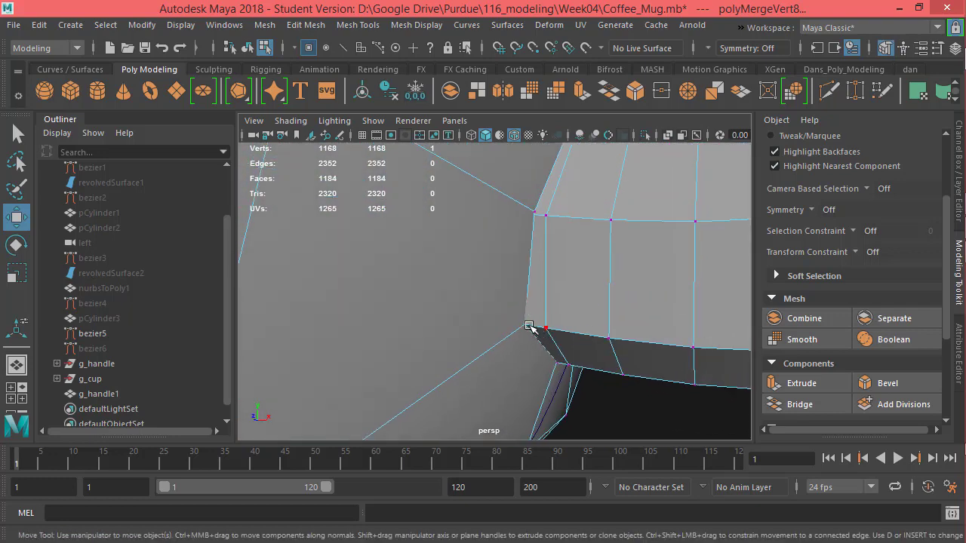
pyautogui.keyDown('alt'); pyautogui.moveTo(562, 291); pyautogui.dragTo(562, 249); pyautogui.keyUp('alt')
pyautogui.keyDown('alt'); pyautogui.moveTo(556, 299); pyautogui.dragTo(580, 315); pyautogui.keyUp('alt')
pyautogui.moveTo(573, 300); pyautogui.dragTo(574, 137, button='right')
pyautogui.click(579, 300)
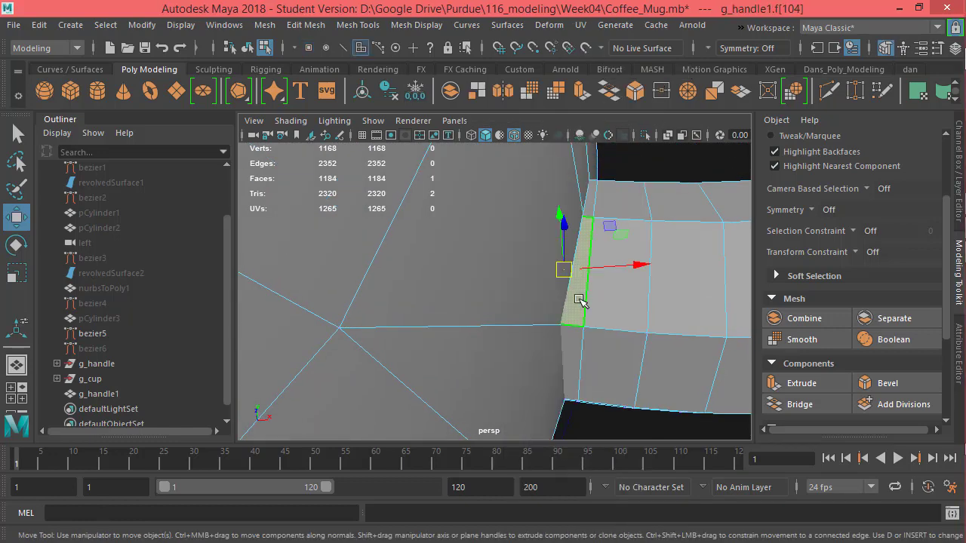
pyautogui.doubleClick(573, 366)
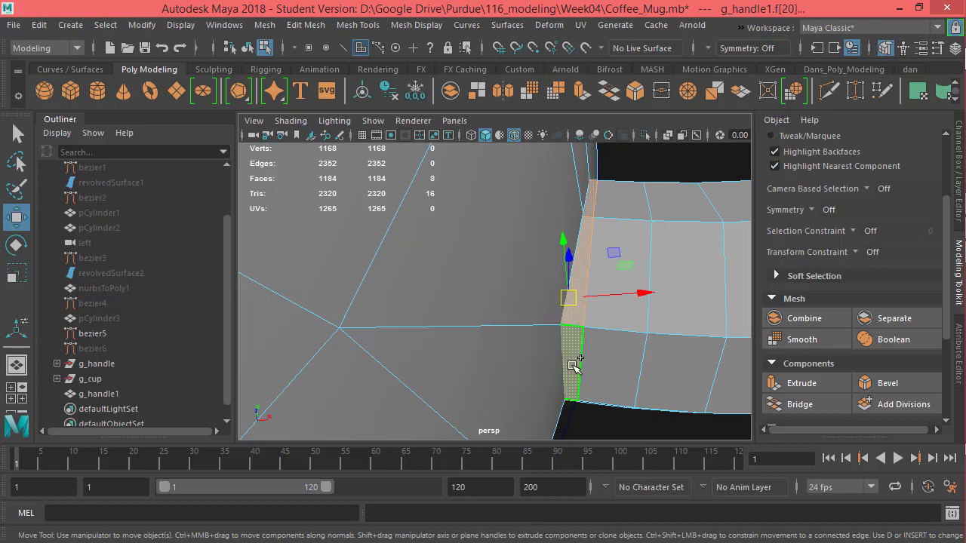
pyautogui.keyDown('alt'); pyautogui.moveTo(662, 345); pyautogui.dragTo(443, 403); pyautogui.keyUp('alt')
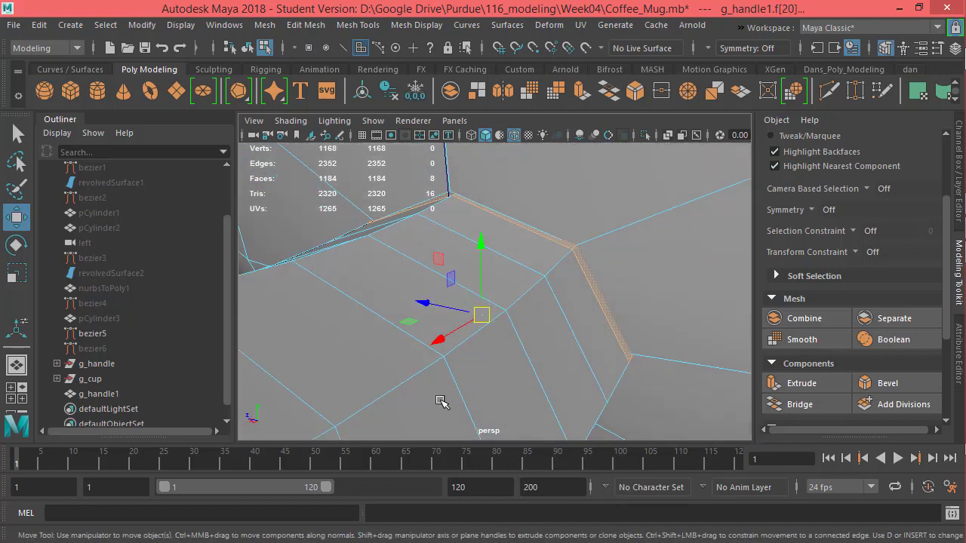
pyautogui.press('Delete')
pyautogui.keyDown('alt'); pyautogui.moveTo(436, 242); pyautogui.dragTo(625, 241); pyautogui.keyUp('alt')
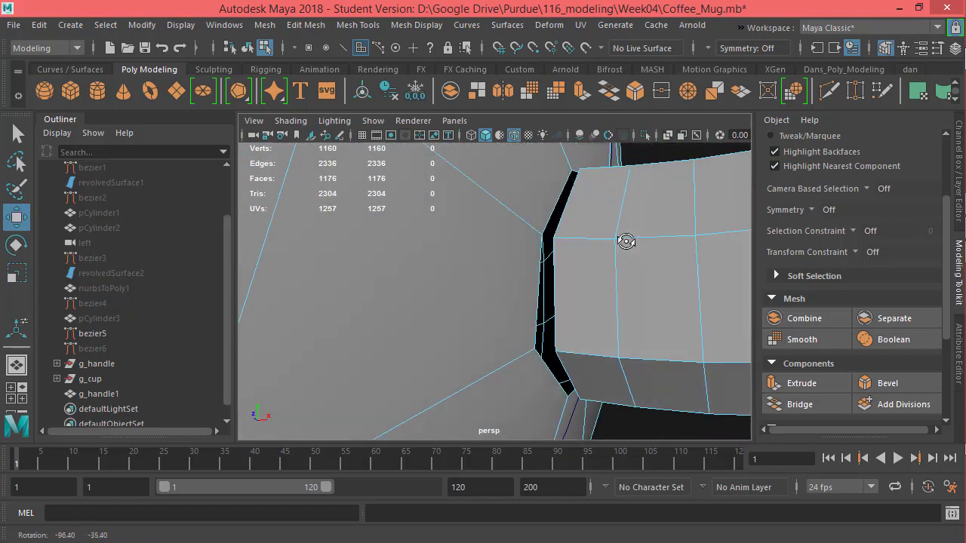
# Target-weld four loose vertices of the handle's lower end onto the matching vertices of the cup opening
pyautogui.keyDown('alt'); pyautogui.moveTo(683, 220); pyautogui.dragTo(612, 244); pyautogui.keyUp('alt')
pyautogui.press('F9')
pyautogui.click(855, 90)
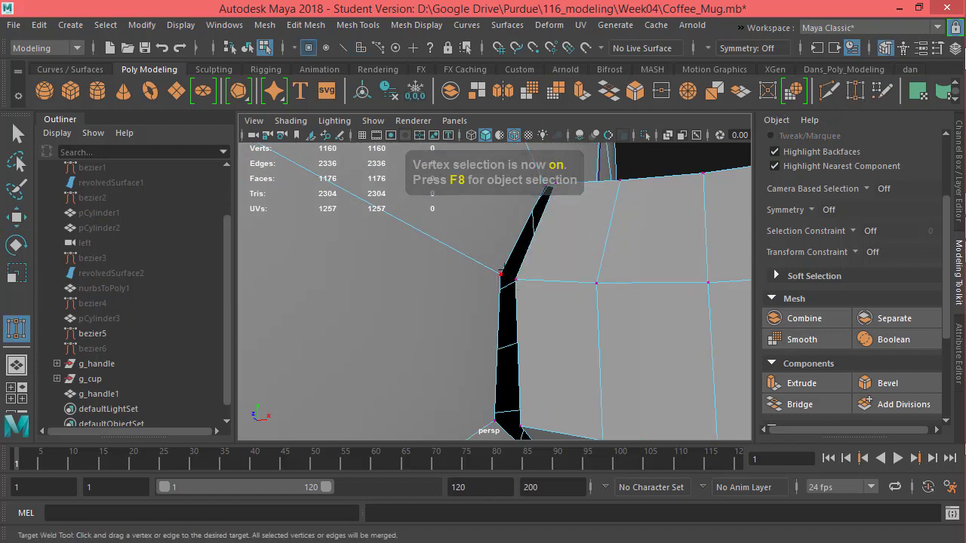
pyautogui.moveTo(478, 266); pyautogui.dragTo(514, 279)
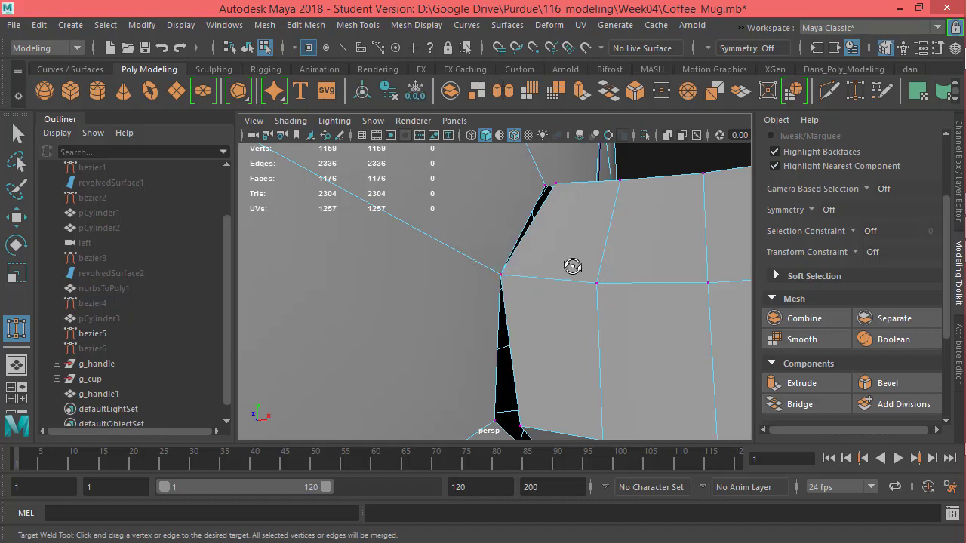
pyautogui.keyDown('alt'); pyautogui.moveTo(571, 265); pyautogui.dragTo(458, 272); pyautogui.keyUp('alt')
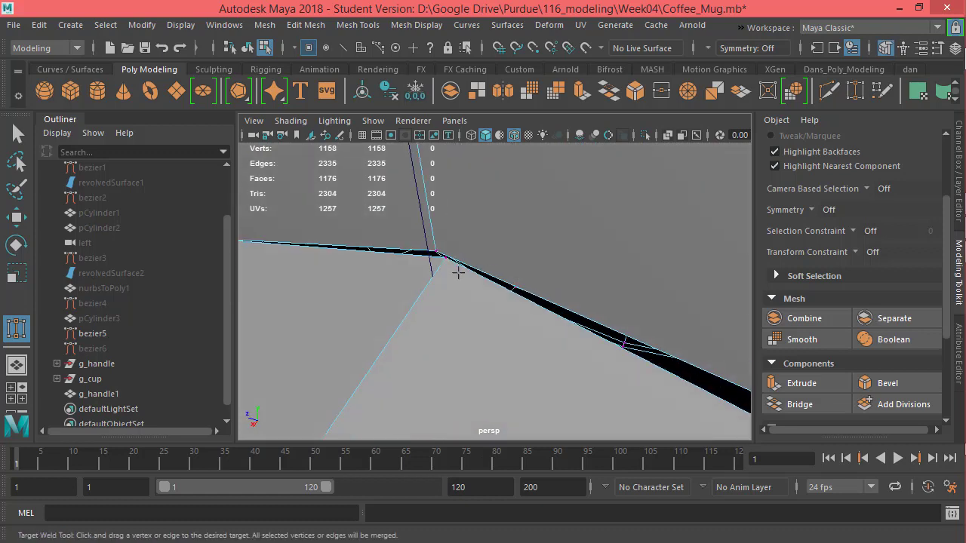
pyautogui.keyDown('alt'); pyautogui.moveTo(491, 276); pyautogui.dragTo(370, 224); pyautogui.keyUp('alt')
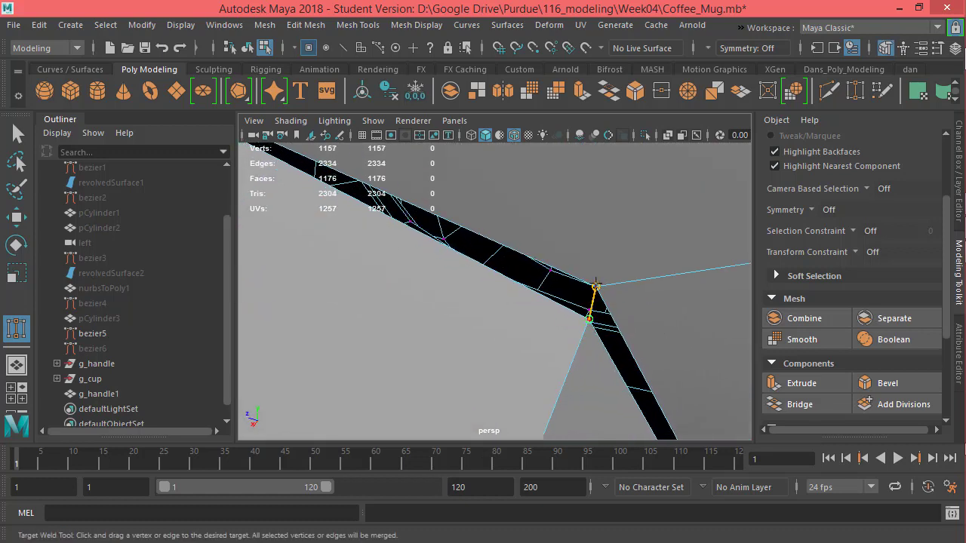
pyautogui.moveTo(596, 285); pyautogui.dragTo(596, 286)
# Target-weld the remaining four lower-end handle vertices onto the cup opening to close the gap
pyautogui.scroll(-6, 610, 306)
pyautogui.keyDown('alt'); pyautogui.moveTo(608, 321); pyautogui.dragTo(532, 341); pyautogui.keyUp('alt')
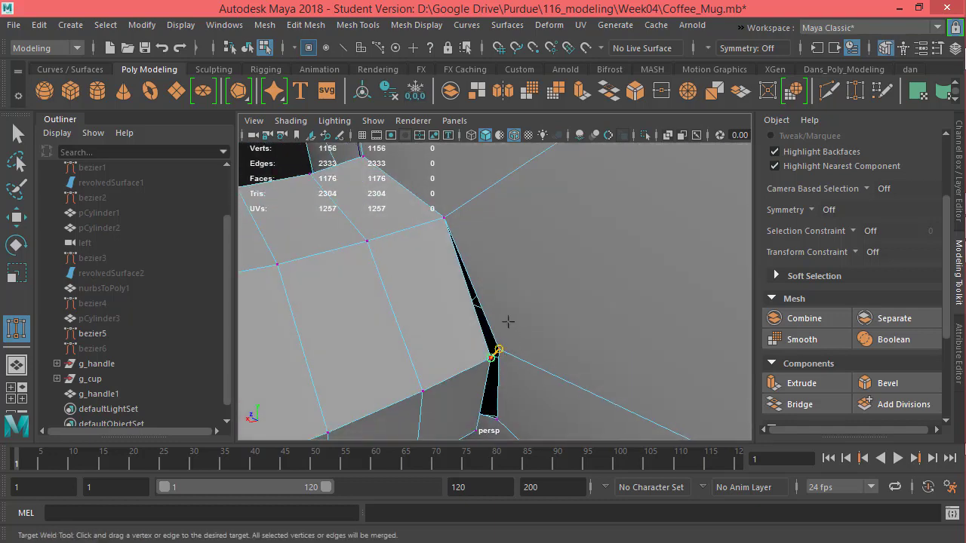
pyautogui.moveTo(508, 321); pyautogui.dragTo(524, 282)
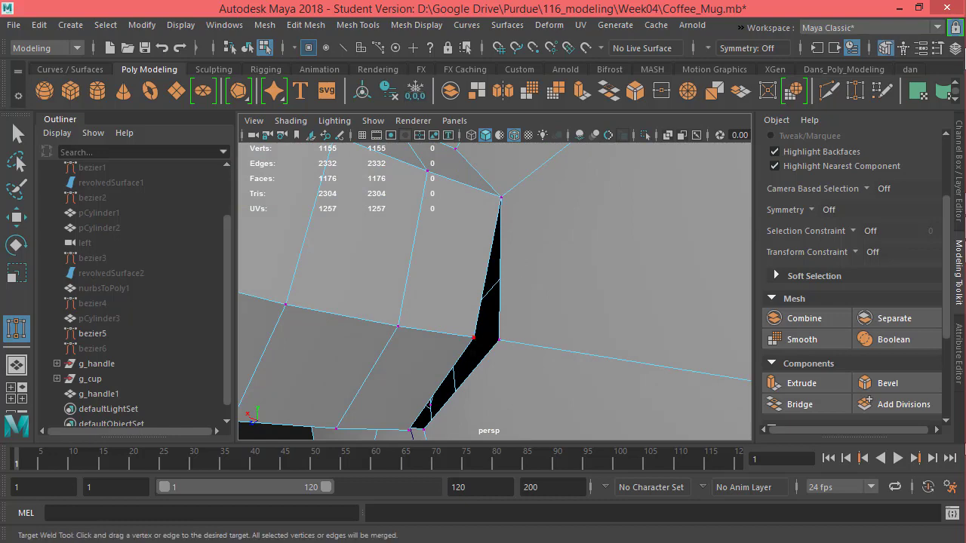
pyautogui.moveTo(517, 342); pyautogui.dragTo(551, 306)
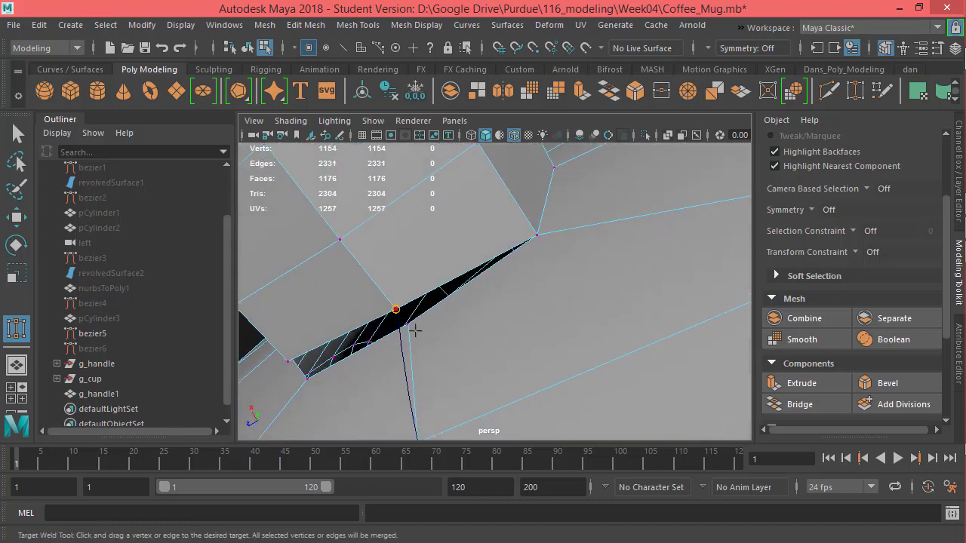
pyautogui.moveTo(420, 340); pyautogui.dragTo(420, 340)
pyautogui.keyDown('alt'); pyautogui.moveTo(421, 339); pyautogui.dragTo(489, 357); pyautogui.keyUp('alt')
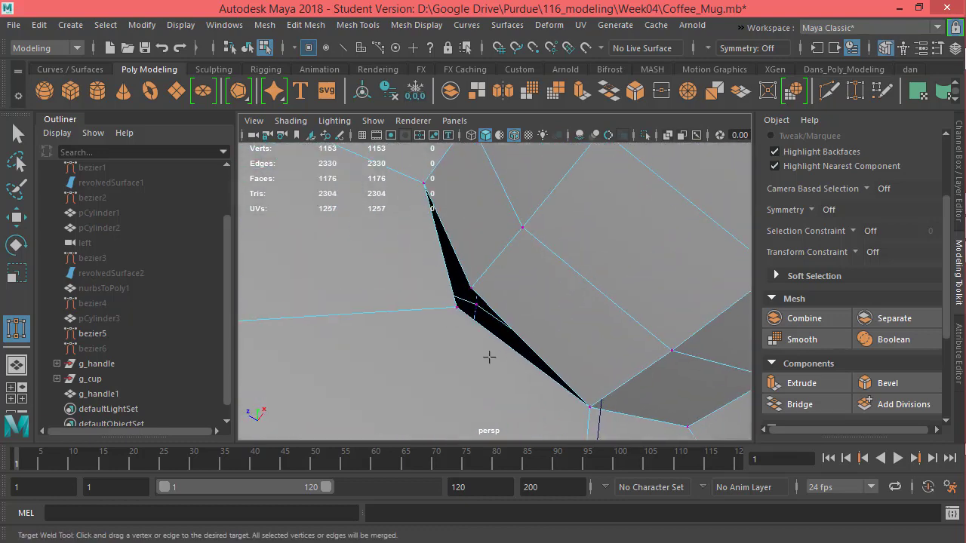
pyautogui.moveTo(455, 309); pyautogui.dragTo(537, 319)
# Select a side vertex of the lower joint to check its weld and examine the joint from several angles
pyautogui.keyDown('alt'); pyautogui.moveTo(536, 320); pyautogui.dragTo(444, 338, button='middle'); pyautogui.keyUp('alt')
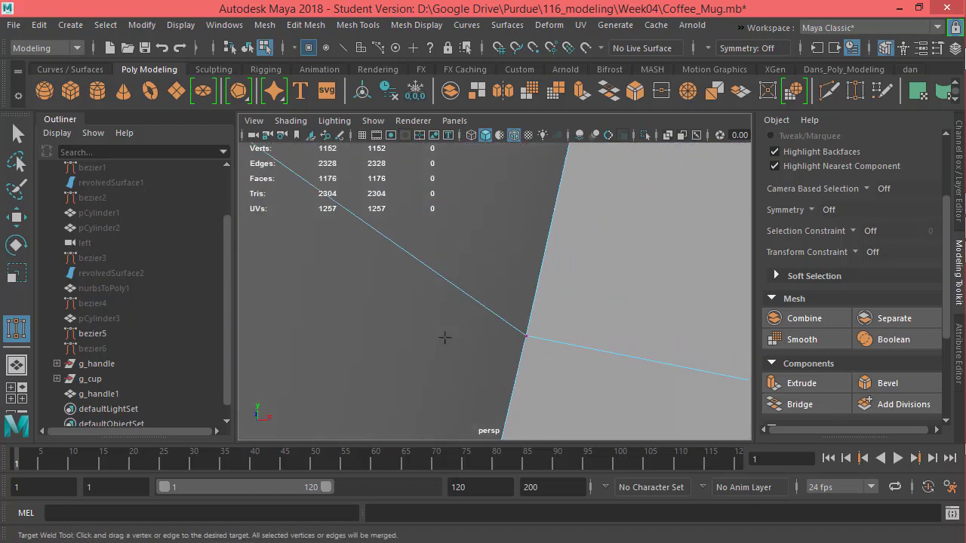
pyautogui.press('w')
pyautogui.click(527, 335)
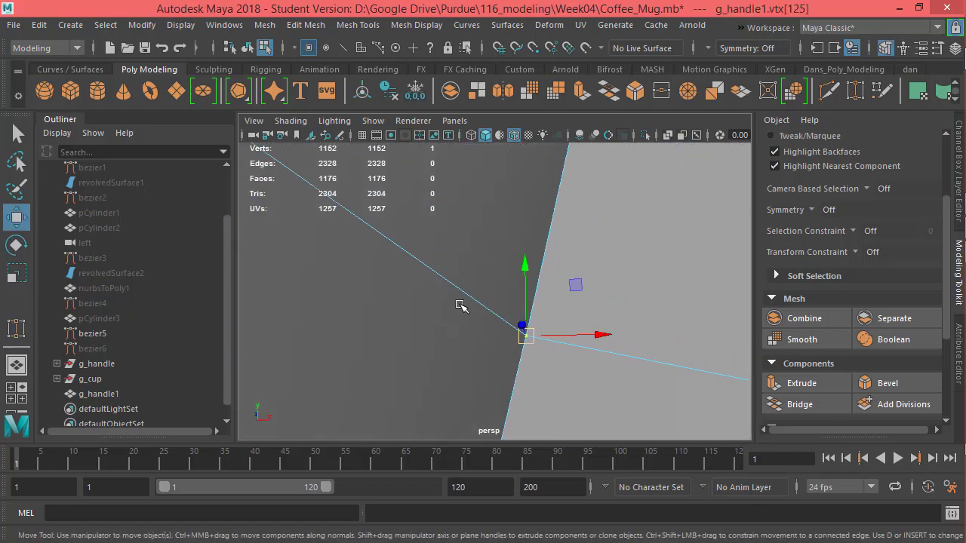
pyautogui.keyDown('alt'); pyautogui.moveTo(467, 279); pyautogui.dragTo(331, 279, button='right'); pyautogui.keyUp('alt')
pyautogui.keyDown('alt'); pyautogui.moveTo(528, 331); pyautogui.dragTo(336, 367); pyautogui.keyUp('alt')
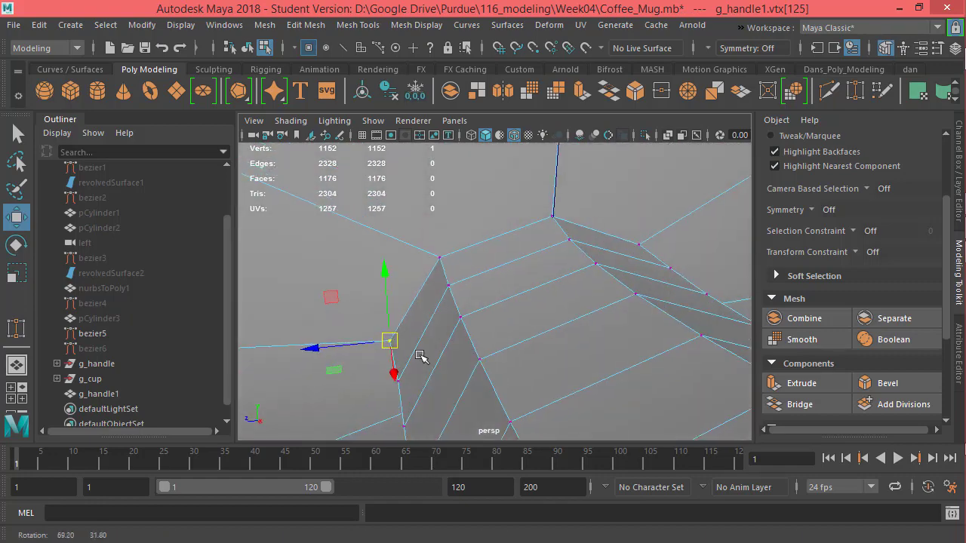
pyautogui.keyDown('alt'); pyautogui.moveTo(494, 343); pyautogui.dragTo(430, 341, button='right'); pyautogui.keyUp('alt')
pyautogui.keyDown('alt'); pyautogui.moveTo(430, 339); pyautogui.dragTo(589, 301); pyautogui.keyUp('alt')
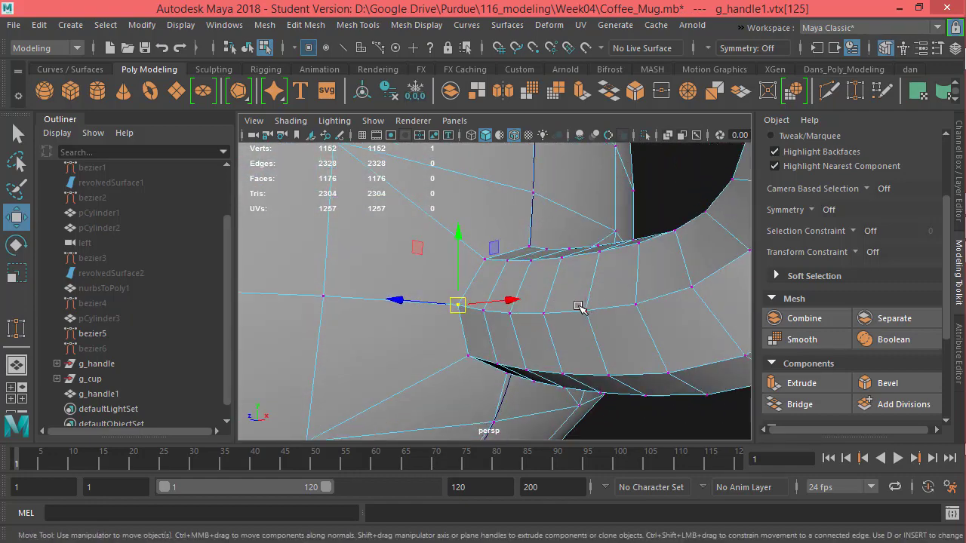
# Preview the lower handle joint in smooth mesh display and return to the unsmoothed display
pyautogui.press('3')
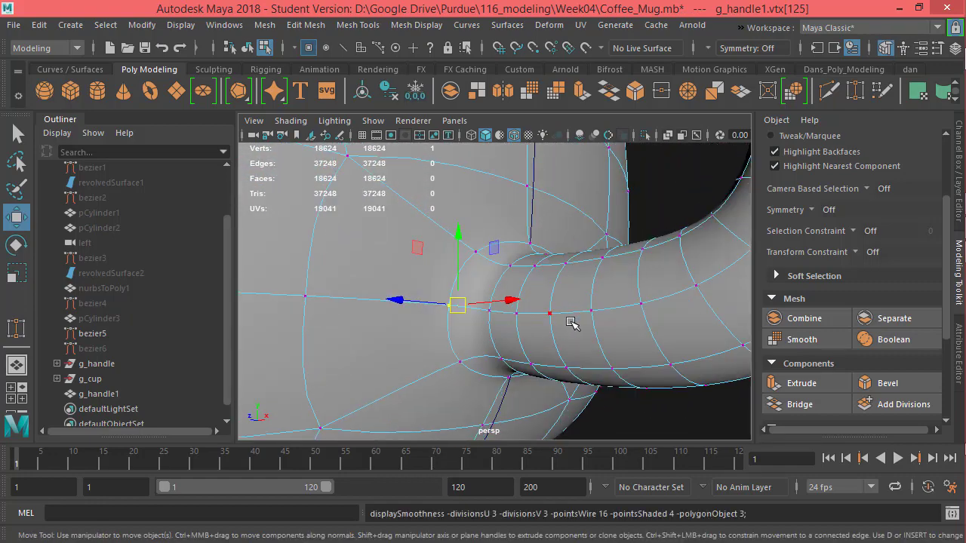
pyautogui.keyDown('alt'); pyautogui.moveTo(571, 323); pyautogui.dragTo(548, 306); pyautogui.keyUp('alt')
pyautogui.press('F9')
pyautogui.press('1')
pyautogui.keyDown('alt'); pyautogui.moveTo(548, 306); pyautogui.dragTo(399, 337, button='right'); pyautogui.keyUp('alt')
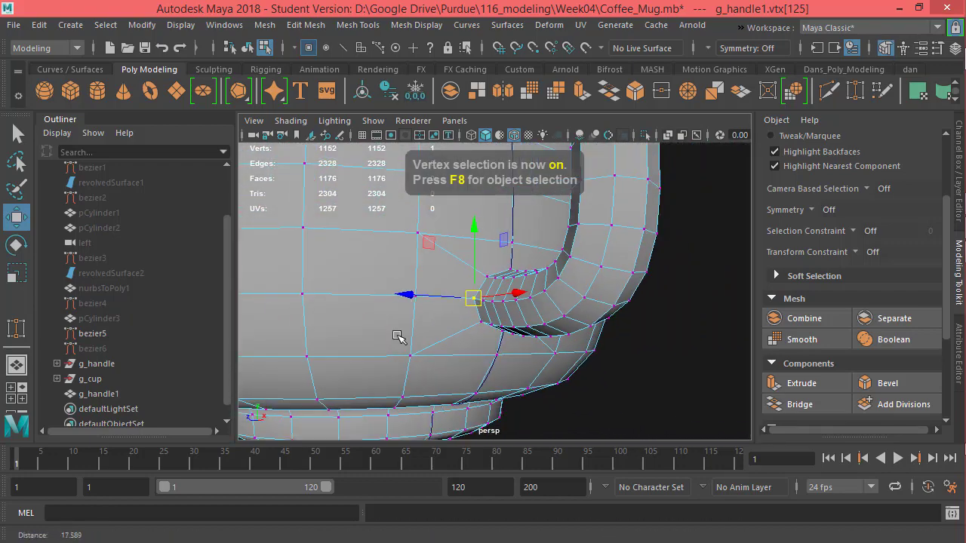
# Examine the mesh around the handle's upper joint from the side and from below
pyautogui.keyDown('alt'); pyautogui.moveTo(603, 324); pyautogui.dragTo(434, 315); pyautogui.keyUp('alt')
pyautogui.keyDown('alt'); pyautogui.moveTo(583, 338); pyautogui.dragTo(559, 358, button='middle'); pyautogui.keyUp('alt')
pyautogui.keyDown('alt'); pyautogui.moveTo(560, 358); pyautogui.dragTo(473, 346); pyautogui.keyUp('alt')
pyautogui.keyDown('alt'); pyautogui.moveTo(520, 262); pyautogui.dragTo(480, 279); pyautogui.keyUp('alt')
pyautogui.moveTo(463, 241)
pyautogui.keyDown('alt'); pyautogui.mouseDown()
pyautogui.moveTo(467, 249)
pyautogui.moveTo(440, 244)
pyautogui.moveTo(473, 225)
pyautogui.mouseUp(); pyautogui.keyUp('alt')
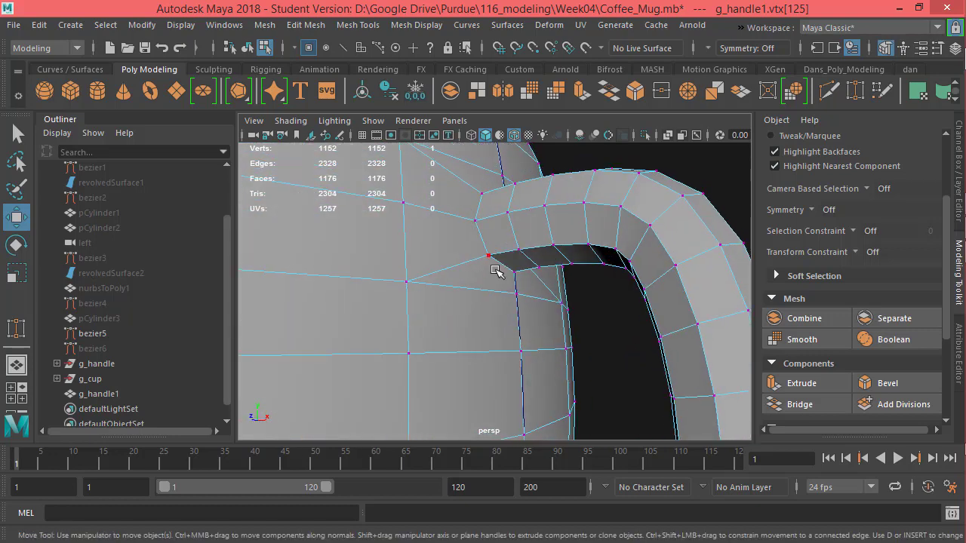
# Switch the mug mesh to edge selection and select the edge loop where the handle's upper end meets the cup
pyautogui.keyDown('alt'); pyautogui.moveTo(496, 270); pyautogui.dragTo(522, 330); pyautogui.keyUp('alt')
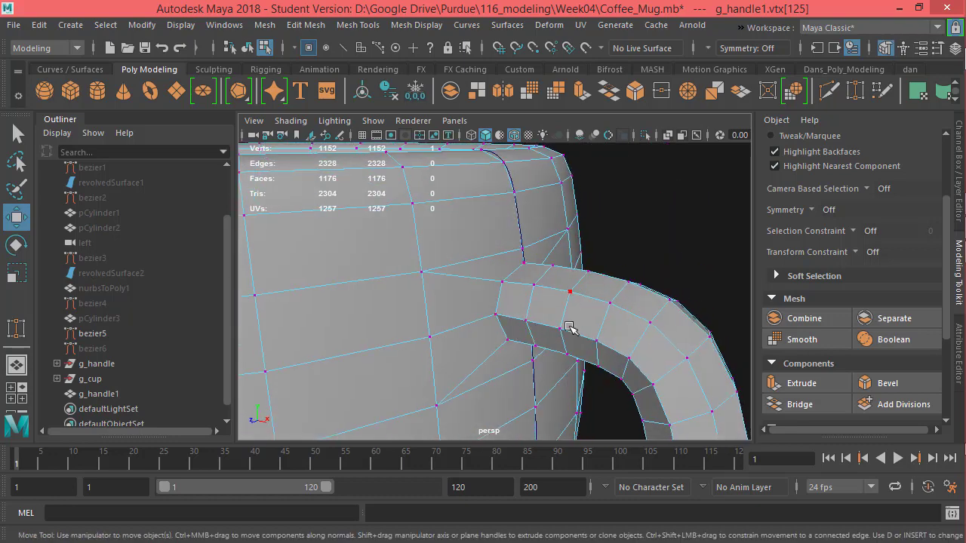
pyautogui.rightClick(500, 302)
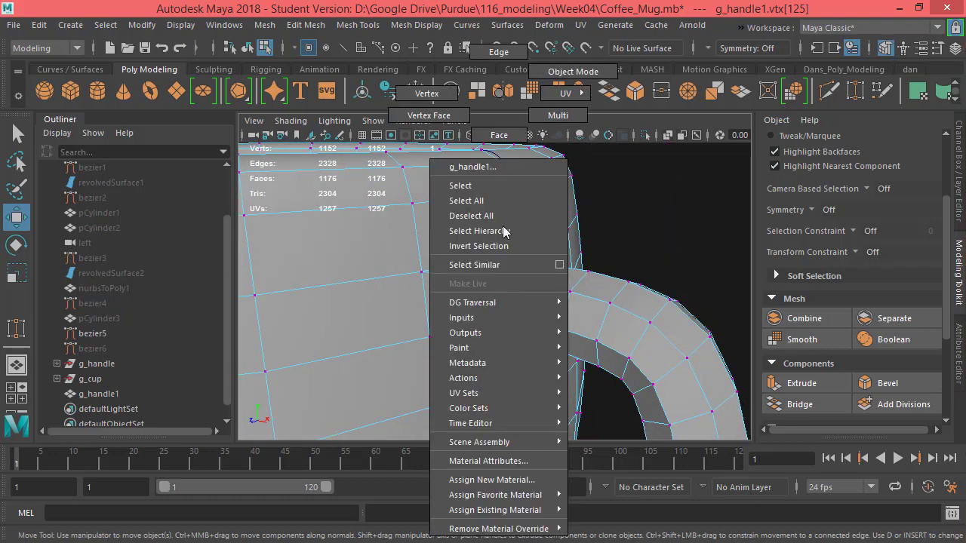
pyautogui.moveTo(504, 231); pyautogui.dragTo(498, 57, button='right')
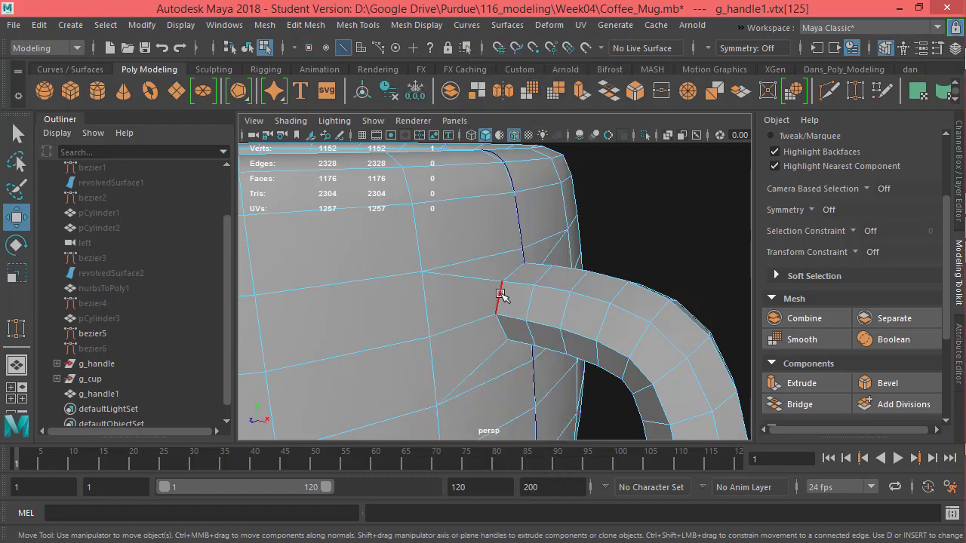
pyautogui.doubleClick(500, 294)
# Try to select the edge loop where the handle's lower end meets the cup
pyautogui.keyDown('alt'); pyautogui.moveTo(550, 384); pyautogui.dragTo(417, 279); pyautogui.keyUp('alt')
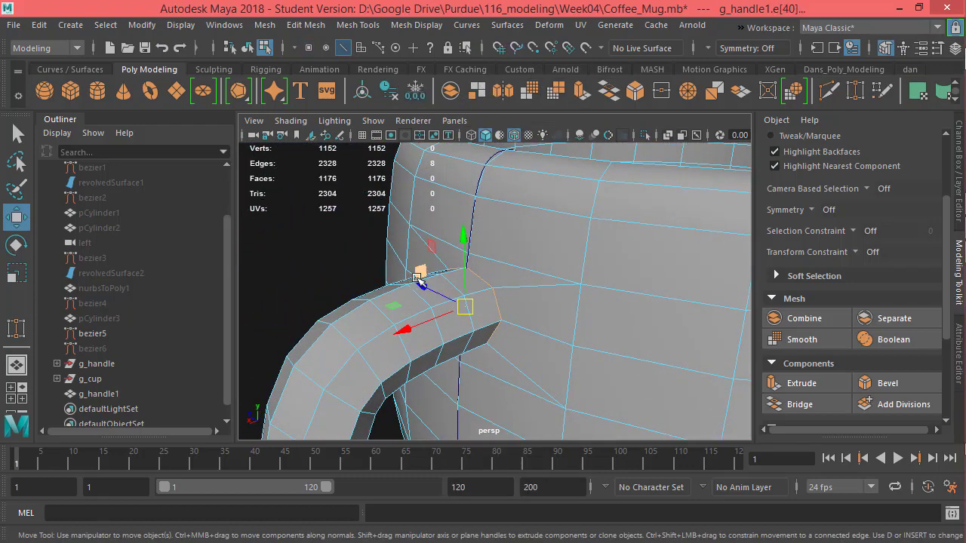
pyautogui.keyDown('alt'); pyautogui.moveTo(483, 396); pyautogui.dragTo(538, 371); pyautogui.keyUp('alt')
pyautogui.doubleClick(538, 371)
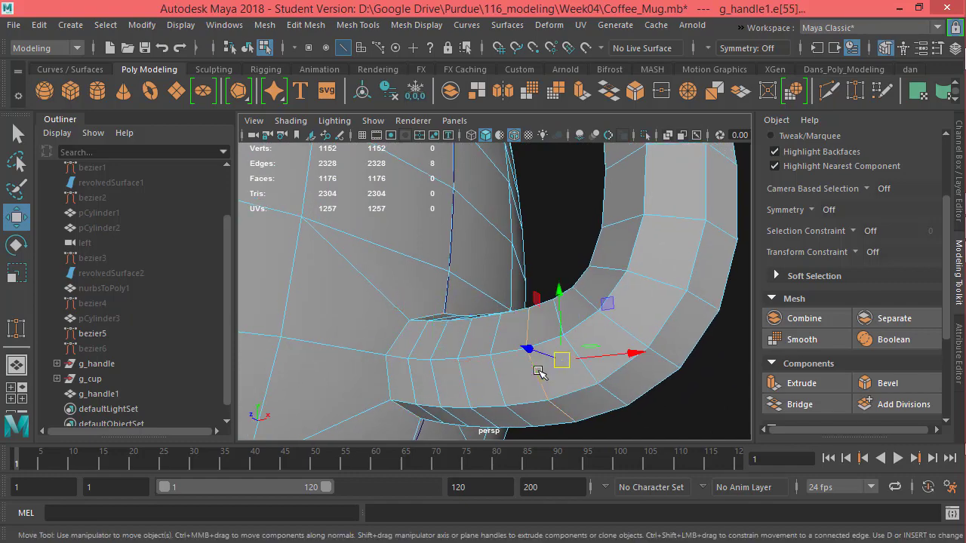
pyautogui.doubleClick(418, 360)
pyautogui.scroll(-5, 421, 360)
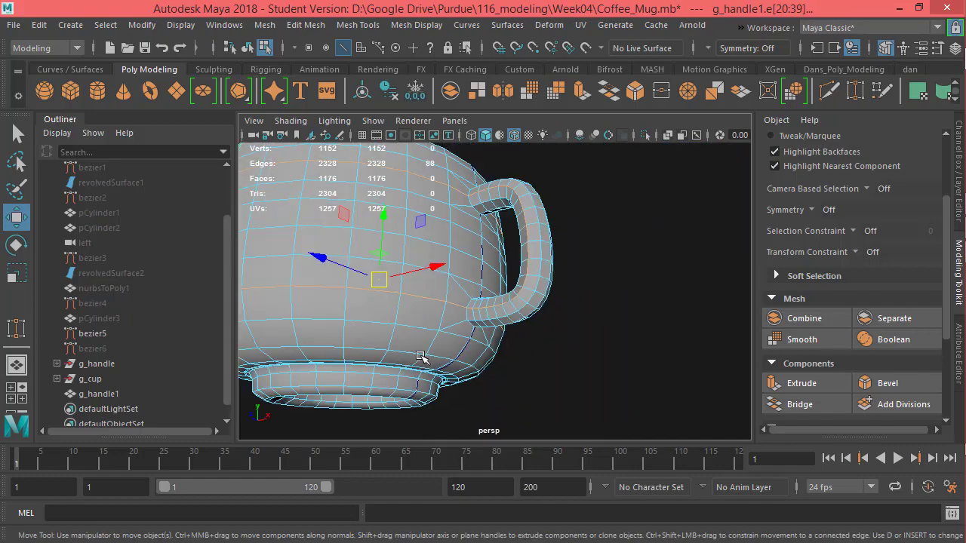
# Select the edge loop around the handle's lower joint and add the upper joint's edge loop to the selection
pyautogui.keyDown('alt'); pyautogui.moveTo(421, 360); pyautogui.dragTo(379, 384); pyautogui.keyUp('alt')
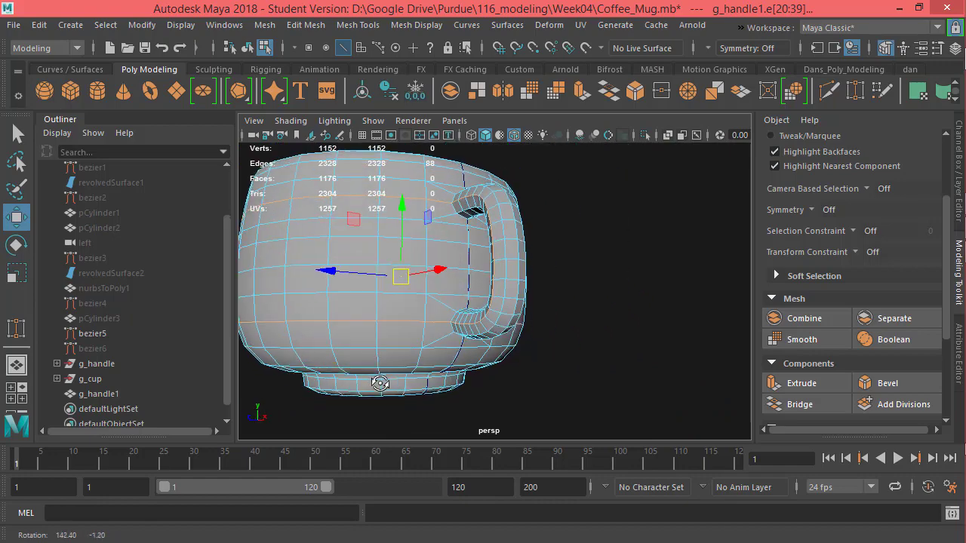
pyautogui.keyDown('alt'); pyautogui.moveTo(513, 333); pyautogui.dragTo(633, 359, button='right'); pyautogui.keyUp('alt')
pyautogui.moveTo(436, 353)
pyautogui.keyDown('alt'); pyautogui.mouseDown()
pyautogui.moveTo(431, 367)
pyautogui.moveTo(450, 366)
pyautogui.mouseUp(); pyautogui.keyUp('alt')
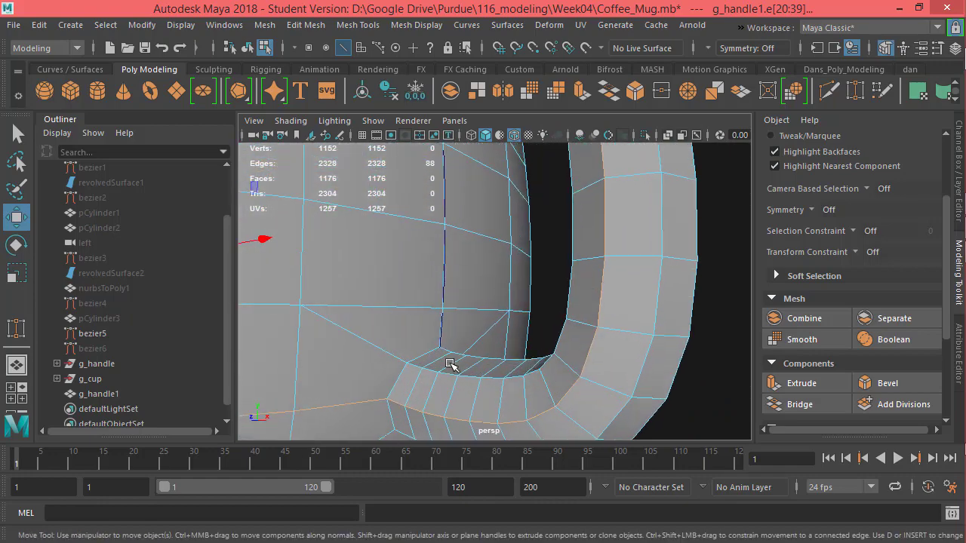
pyautogui.doubleClick(397, 379)
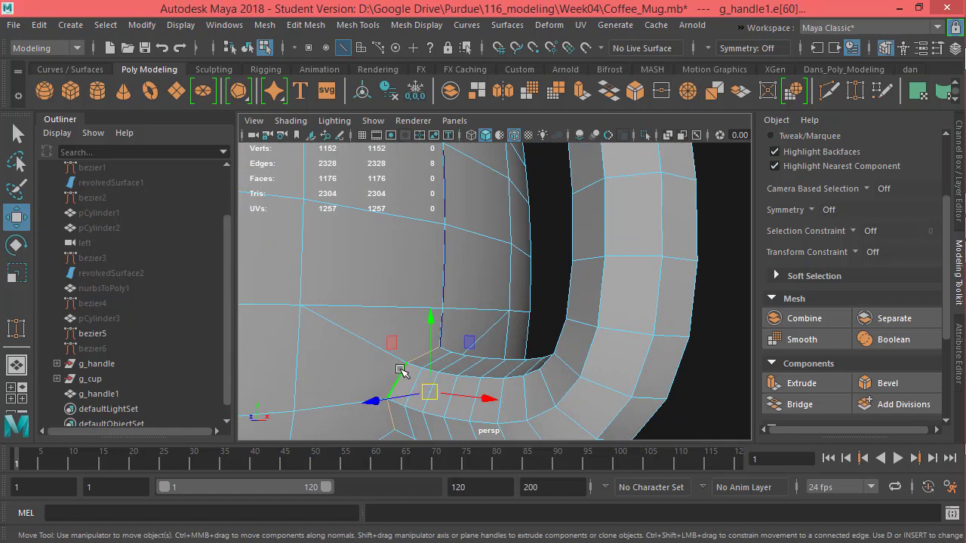
pyautogui.keyDown('alt'); pyautogui.moveTo(400, 370); pyautogui.dragTo(378, 287, button='right'); pyautogui.keyUp('alt')
pyautogui.keyDown('alt'); pyautogui.moveTo(413, 282); pyautogui.dragTo(399, 370, button='middle'); pyautogui.keyUp('alt')
pyautogui.keyDown('alt'); pyautogui.moveTo(398, 369); pyautogui.dragTo(472, 303, button='right'); pyautogui.keyUp('alt')
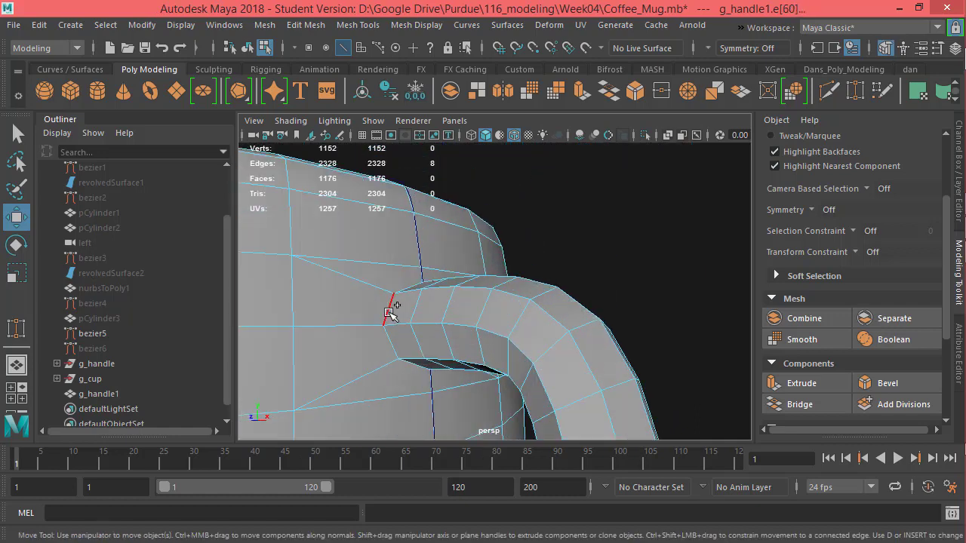
pyautogui.keyDown('alt'); pyautogui.moveTo(419, 334); pyautogui.dragTo(364, 313, button='right'); pyautogui.keyUp('alt')
pyautogui.keyDown('alt'); pyautogui.moveTo(462, 383); pyautogui.dragTo(475, 412); pyautogui.keyUp('alt')
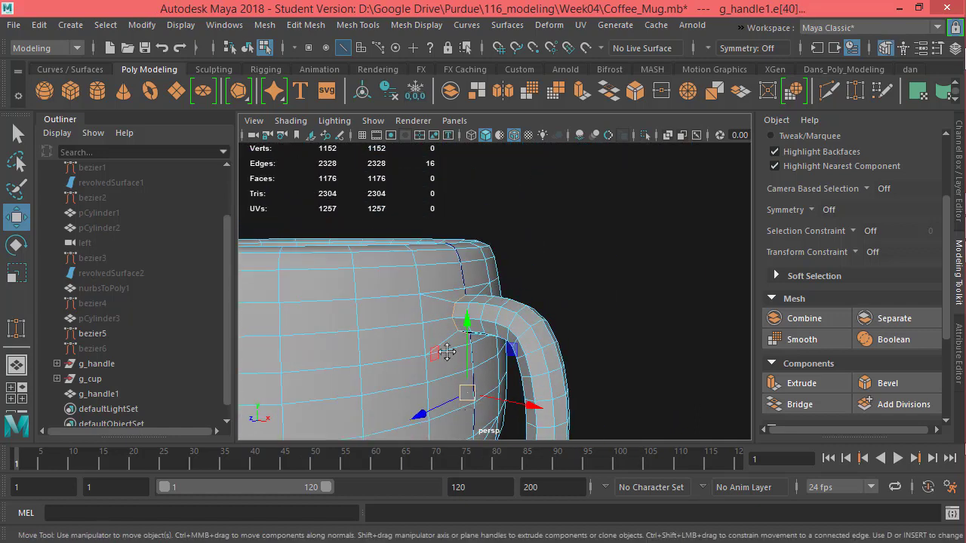
pyautogui.keyDown('alt'); pyautogui.moveTo(448, 352); pyautogui.dragTo(461, 253, button='middle'); pyautogui.keyUp('alt')
pyautogui.keyDown('alt'); pyautogui.moveTo(468, 277); pyautogui.dragTo(453, 262); pyautogui.keyUp('alt')
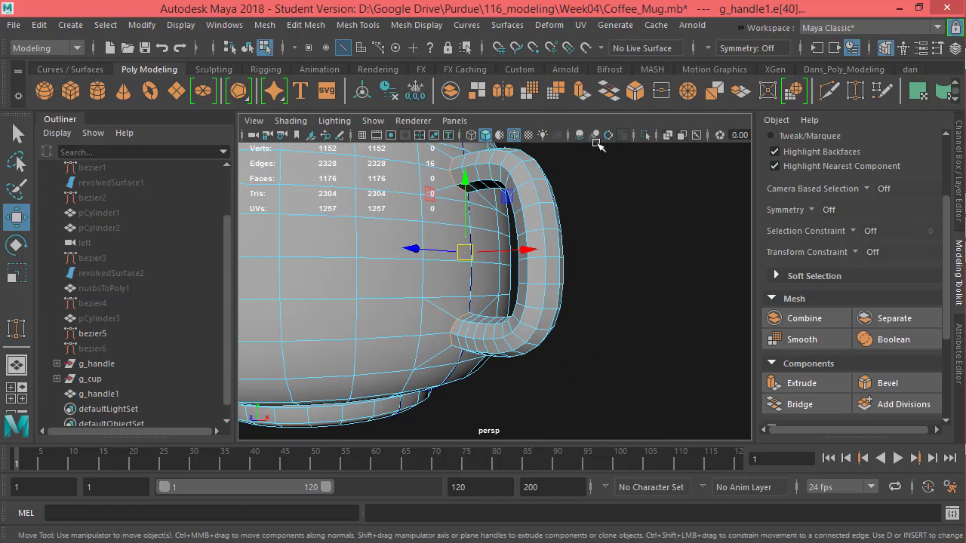
# Bevel the two selected joint edge loops and inspect the bevel on the lower joint
pyautogui.click(306, 25)
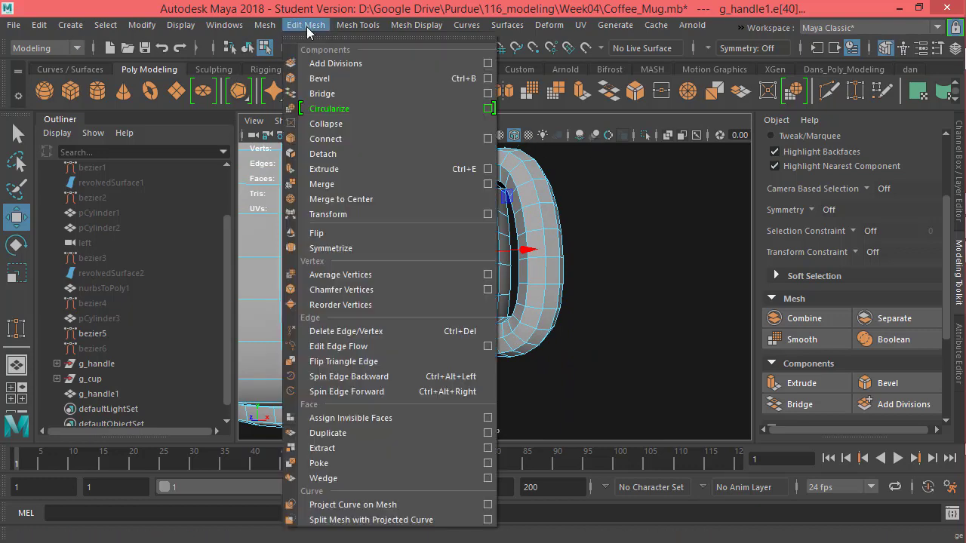
pyautogui.click(326, 79)
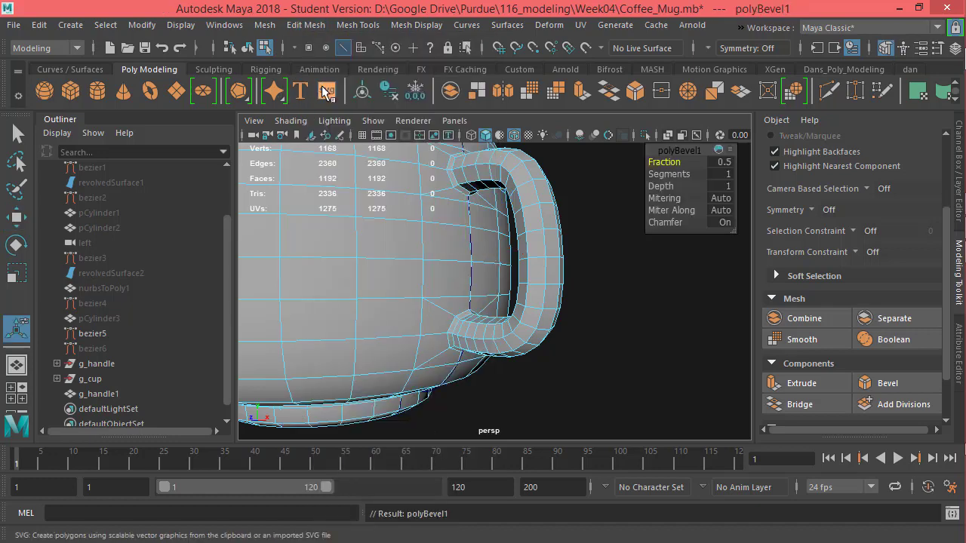
pyautogui.keyDown('alt'); pyautogui.moveTo(470, 355); pyautogui.dragTo(505, 350, button='right'); pyautogui.keyUp('alt')
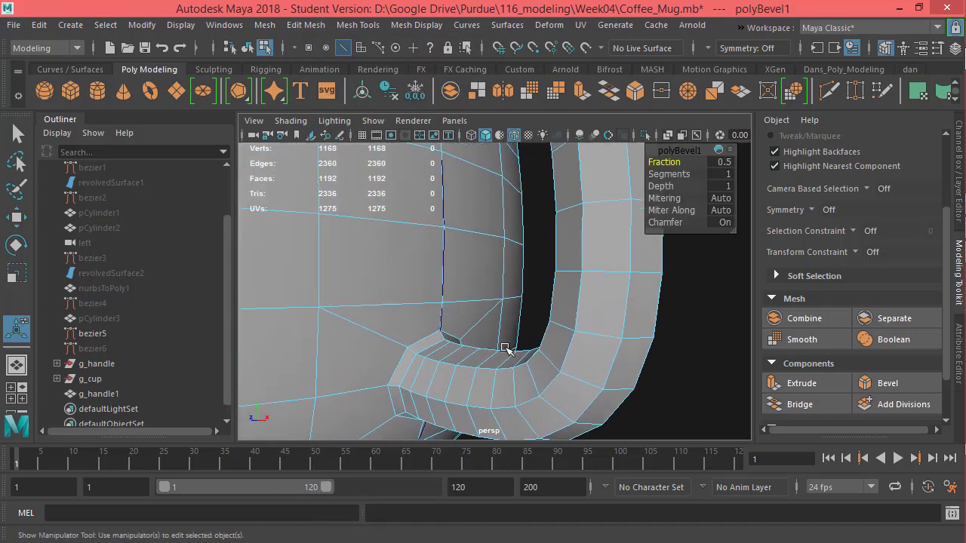
pyautogui.moveTo(504, 349)
pyautogui.keyDown('alt'); pyautogui.mouseDown()
pyautogui.moveTo(556, 332)
pyautogui.moveTo(522, 350)
pyautogui.mouseUp(); pyautogui.keyUp('alt')
pyautogui.keyDown('alt'); pyautogui.moveTo(480, 355); pyautogui.dragTo(489, 302, button='middle'); pyautogui.keyUp('alt')
pyautogui.keyDown('alt'); pyautogui.moveTo(489, 302); pyautogui.dragTo(483, 328); pyautogui.keyUp('alt')
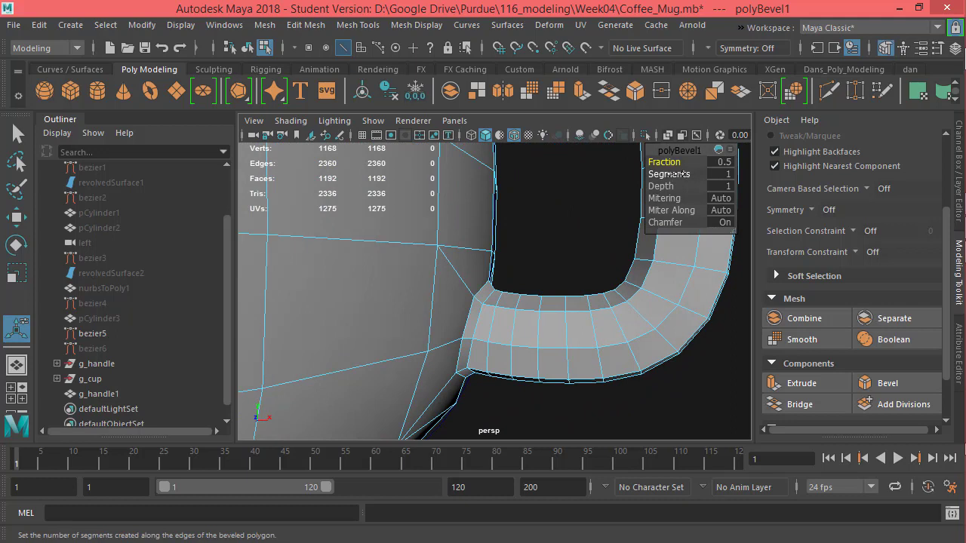
# Set the bevel to 2 segments and a fraction of 0.7
pyautogui.moveTo(679, 173); pyautogui.dragTo(686, 173)
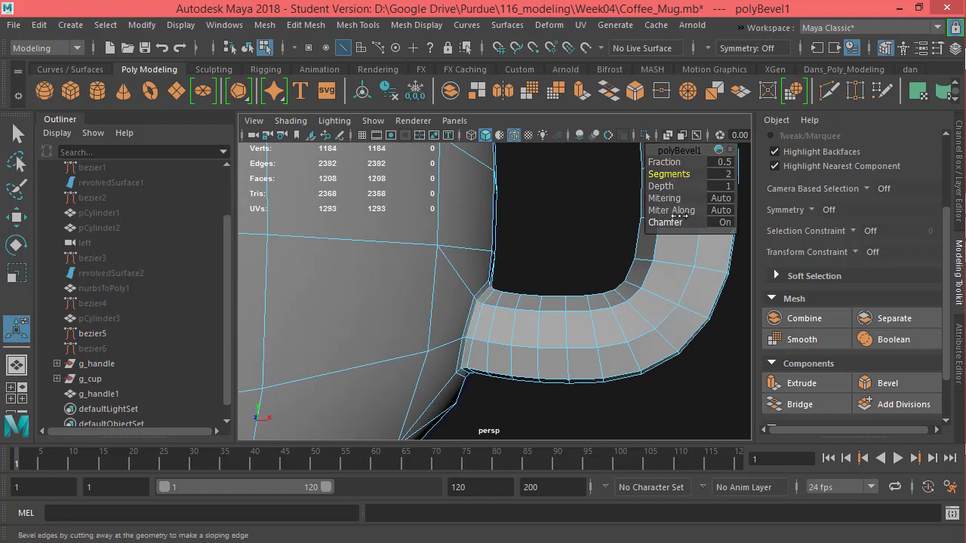
pyautogui.moveTo(664, 162); pyautogui.dragTo(673, 162)
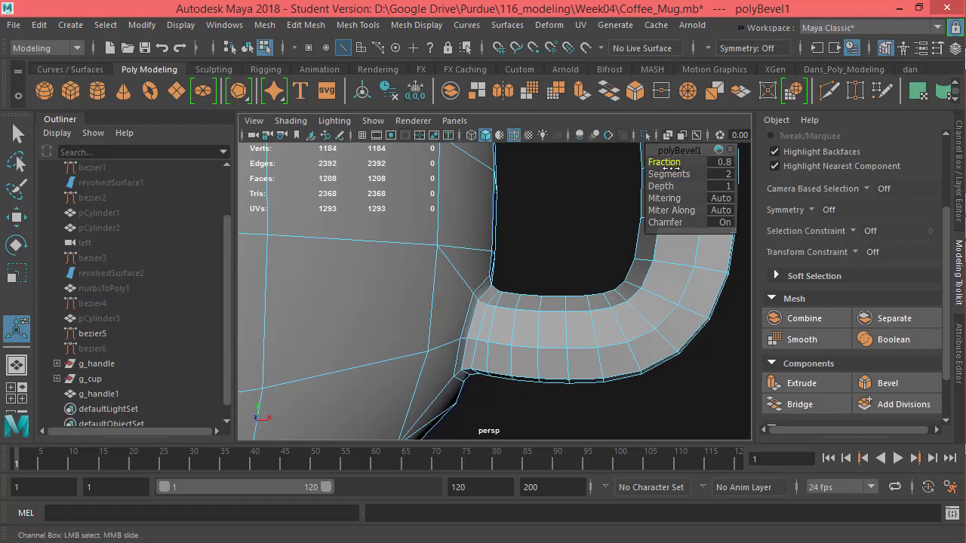
pyautogui.hotkey('ctrl', 'z')
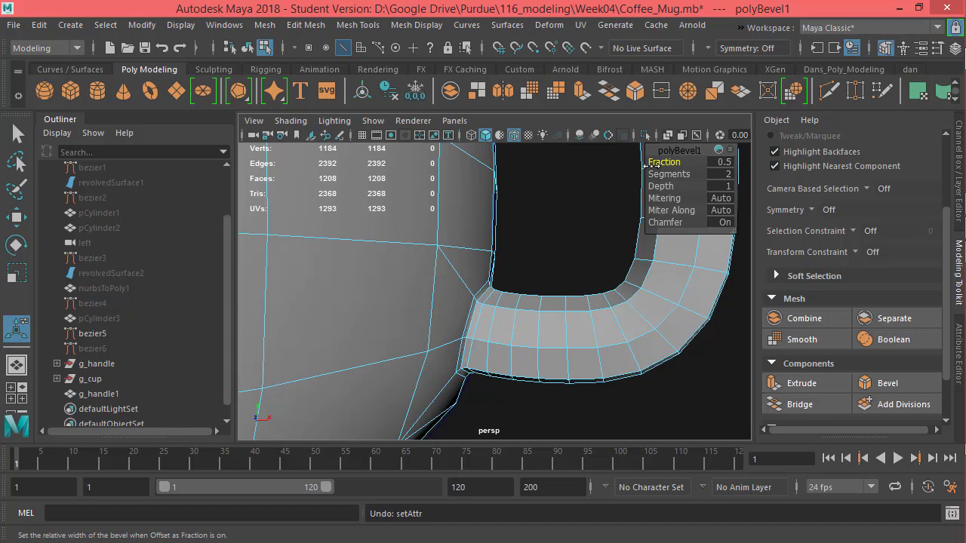
pyautogui.moveTo(666, 162); pyautogui.dragTo(667, 162)
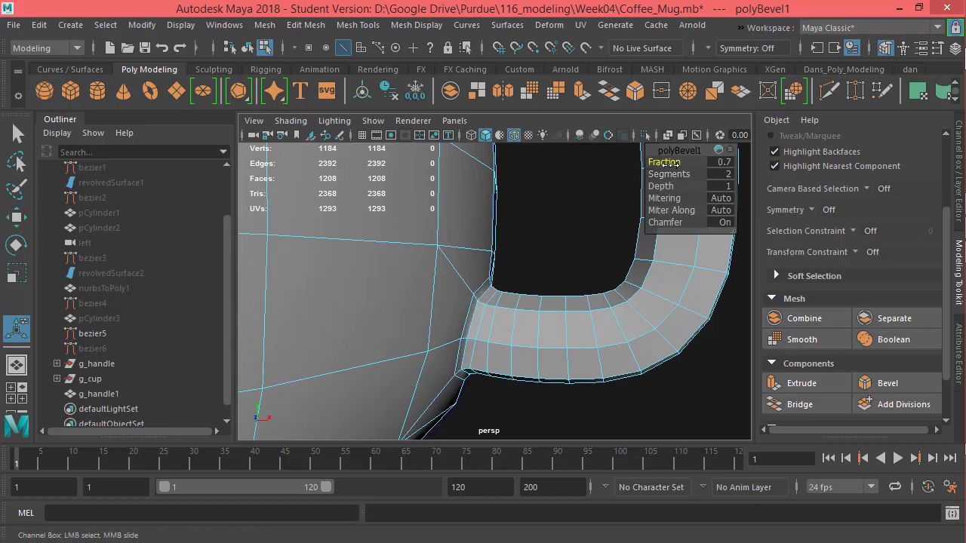
# Inspect the beveled handle joints and set the bevel's segments to 1
pyautogui.keyDown('alt'); pyautogui.moveTo(528, 285); pyautogui.dragTo(355, 349); pyautogui.keyUp('alt')
pyautogui.scroll(2, 381, 246)
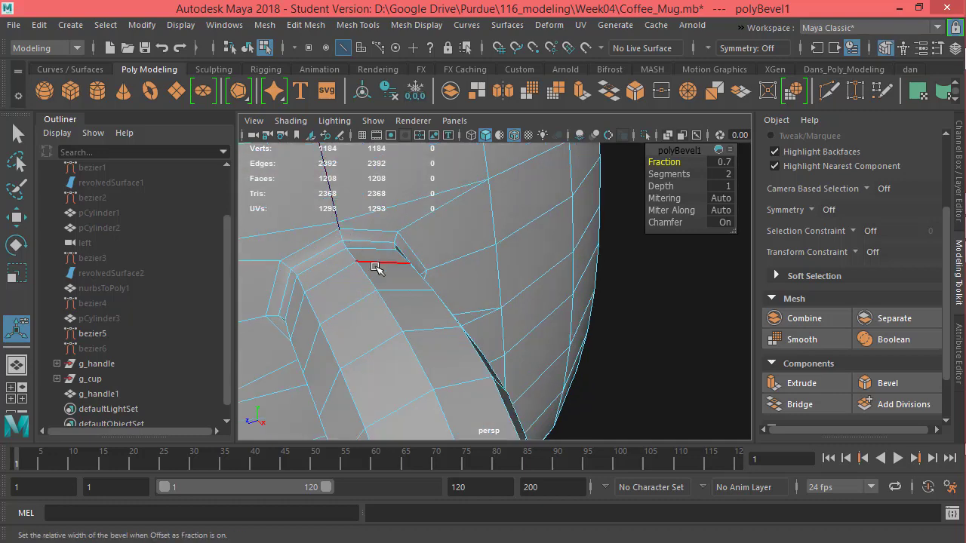
pyautogui.keyDown('alt'); pyautogui.moveTo(376, 268); pyautogui.dragTo(273, 246); pyautogui.keyUp('alt')
pyautogui.scroll(-4, 447, 343)
pyautogui.keyDown('alt'); pyautogui.moveTo(442, 350); pyautogui.dragTo(627, 211); pyautogui.keyUp('alt')
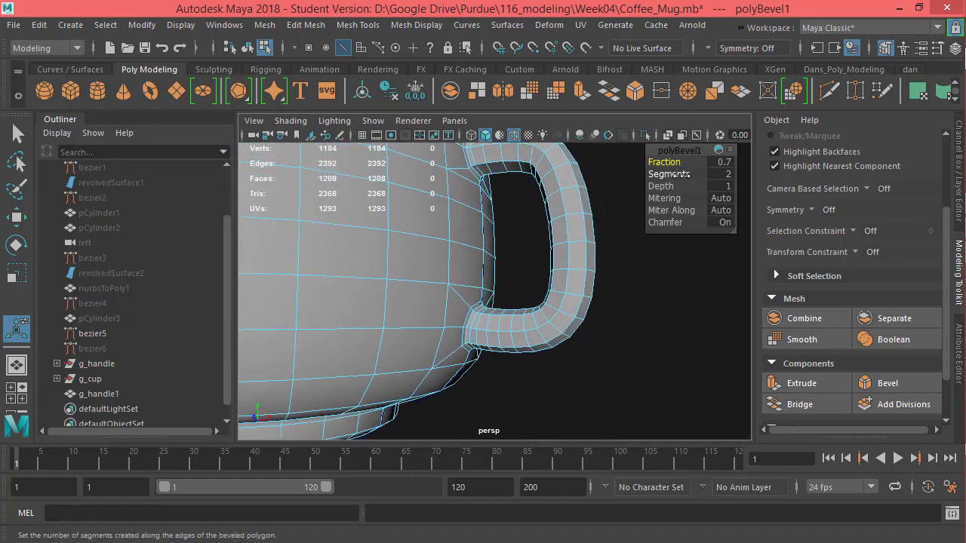
pyautogui.moveTo(674, 174); pyautogui.dragTo(656, 182)
pyautogui.keyDown('alt'); pyautogui.moveTo(509, 301); pyautogui.dragTo(493, 291); pyautogui.keyUp('alt')
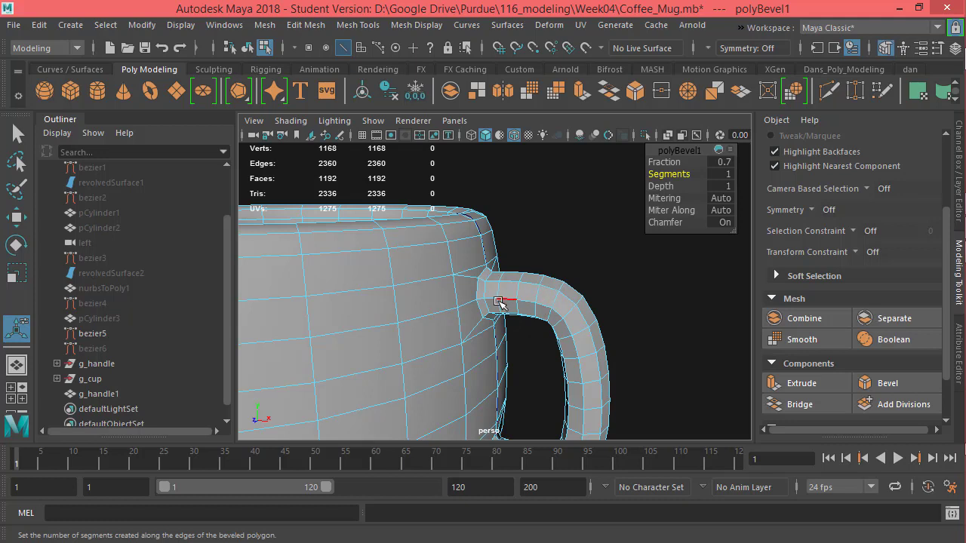
# Leave the bevel settings, soften all edges of the mug mesh, and deselect it in object mode
pyautogui.press('w')
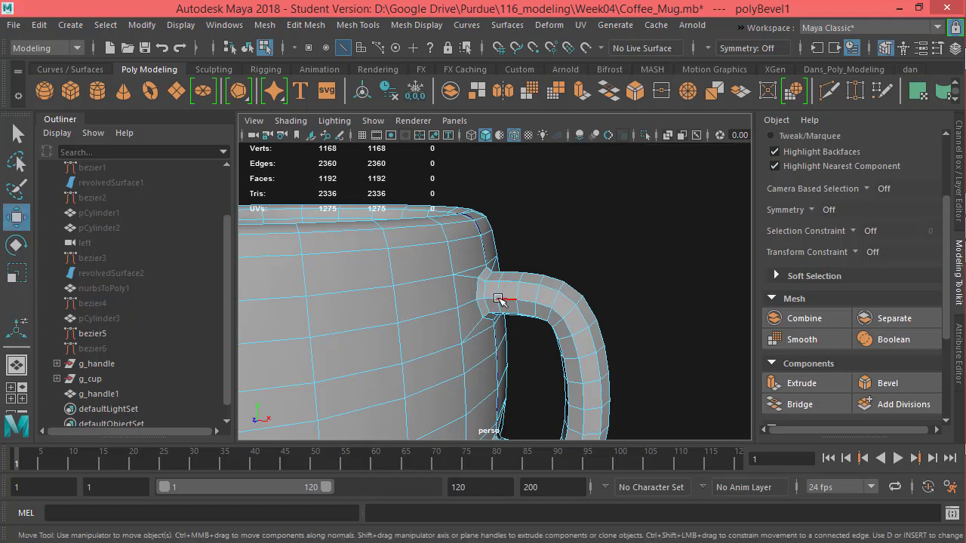
pyautogui.press('F8')
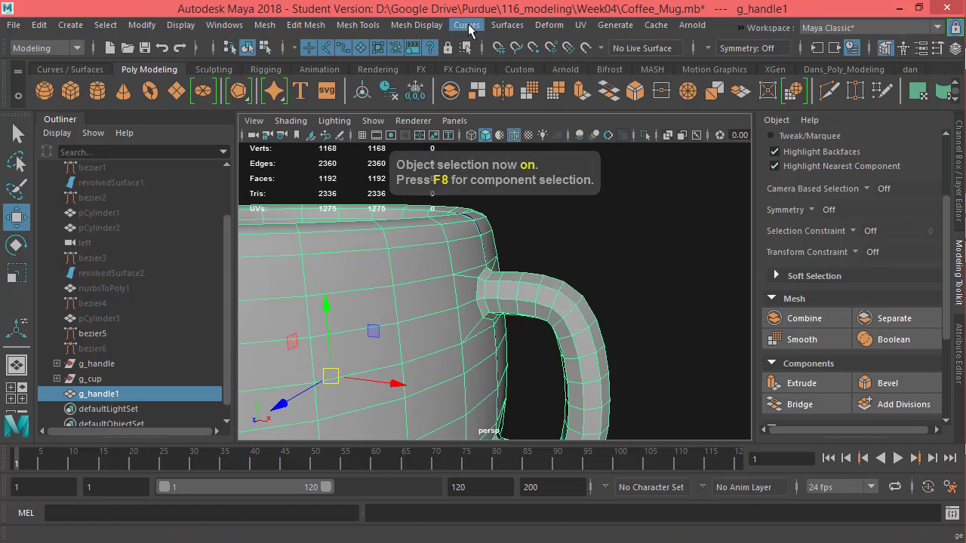
pyautogui.click(407, 27)
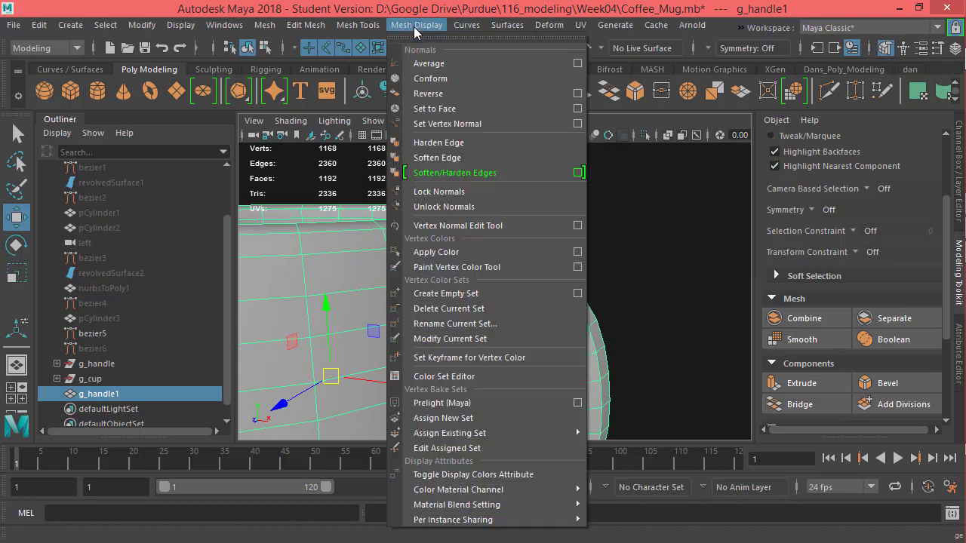
pyautogui.click(452, 160)
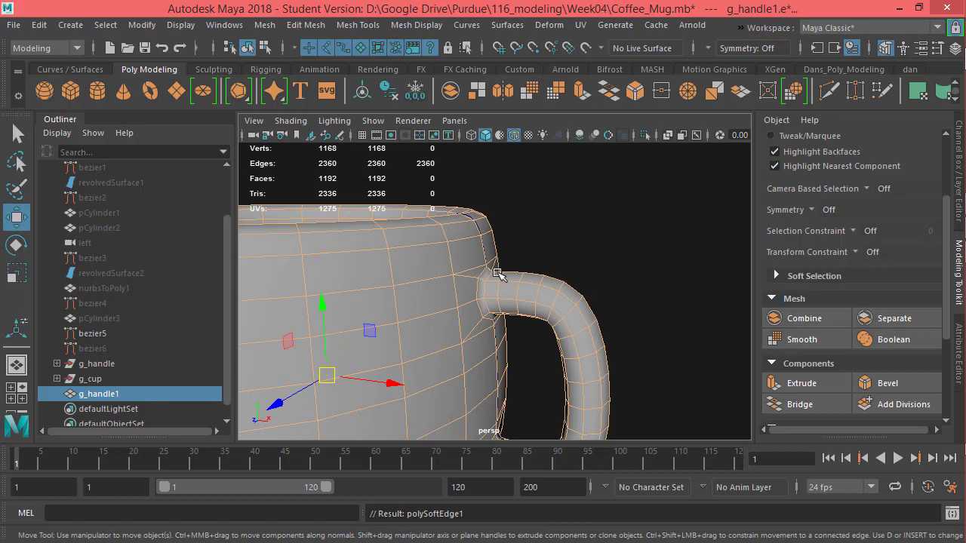
pyautogui.moveTo(487, 296); pyautogui.dragTo(559, 73, button='right')
pyautogui.click(578, 254)
pyautogui.scroll(-3, 593, 323)
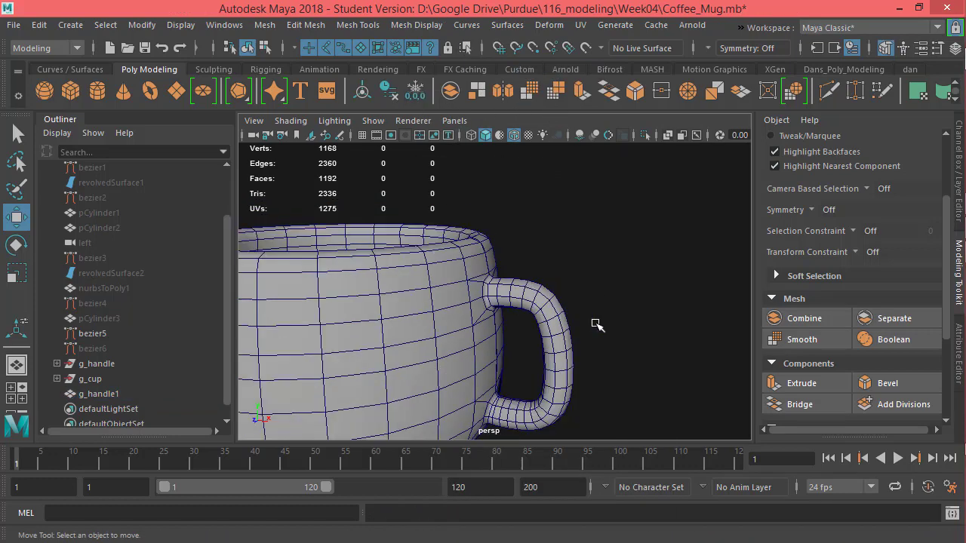
# Turn off the wireframe overlay on the shaded mug and examine the softened handle joints
pyautogui.click(486, 134)
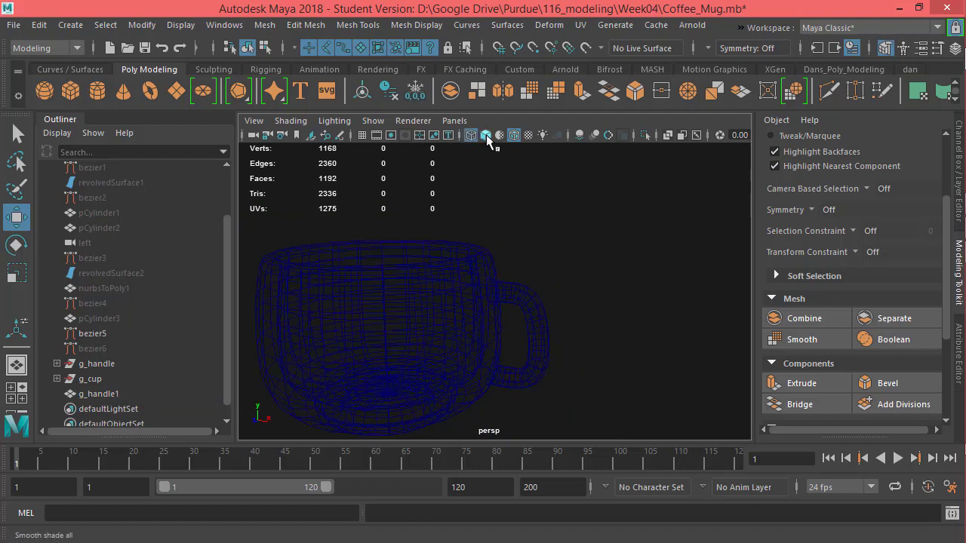
pyautogui.click(486, 135)
pyautogui.click(513, 137)
pyautogui.keyDown('alt'); pyautogui.moveTo(528, 306); pyautogui.dragTo(506, 292); pyautogui.keyUp('alt')
pyautogui.keyDown('alt'); pyautogui.moveTo(506, 291); pyautogui.dragTo(632, 326, button='right'); pyautogui.keyUp('alt')
pyautogui.keyDown('alt'); pyautogui.moveTo(632, 326); pyautogui.dragTo(492, 243); pyautogui.keyUp('alt')
# Hide the leftover bezier5 curve, set the mug to smooth mesh display, and view the deselected mug from several angles
pyautogui.click(568, 289)
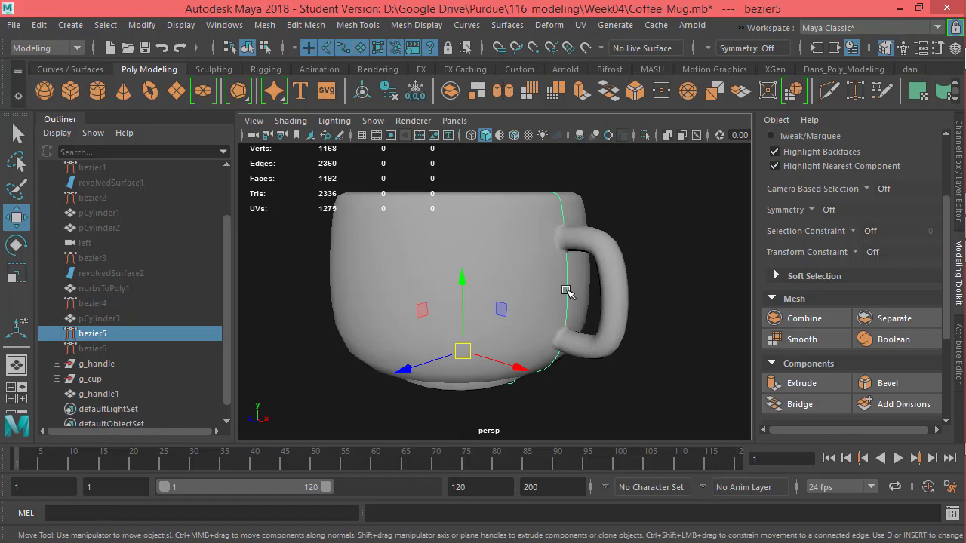
pyautogui.hotkey('ctrl', 'h')
pyautogui.click(515, 291)
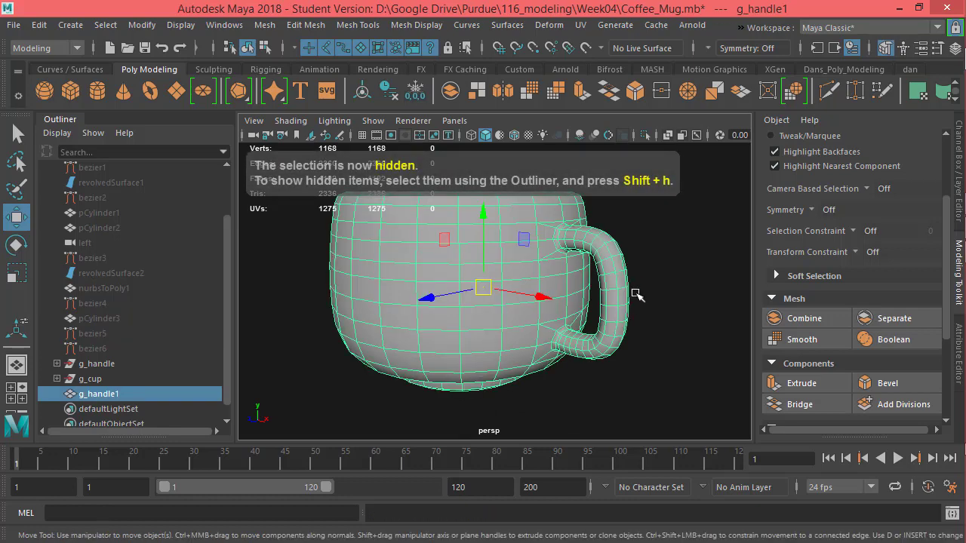
pyautogui.press('3')
pyautogui.click(676, 237)
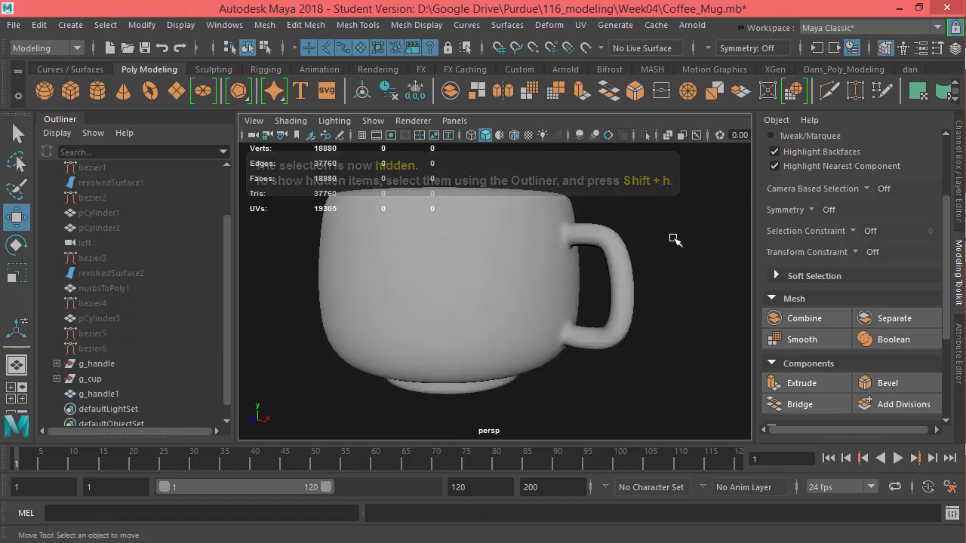
pyautogui.keyDown('alt'); pyautogui.moveTo(675, 239); pyautogui.dragTo(491, 340); pyautogui.keyUp('alt')
pyautogui.keyDown('alt'); pyautogui.moveTo(491, 341); pyautogui.dragTo(525, 317, button='right'); pyautogui.keyUp('alt')
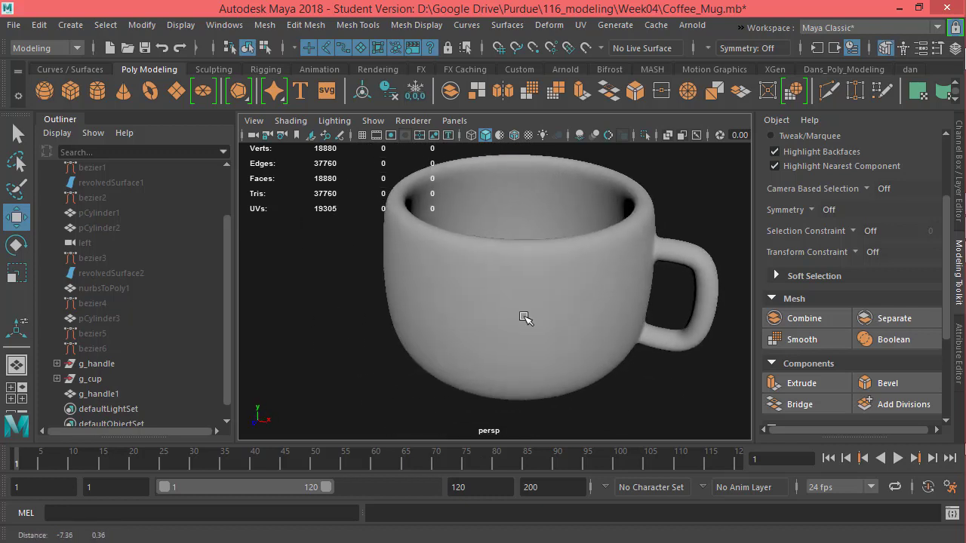
pyautogui.moveTo(526, 318)
pyautogui.keyDown('alt'); pyautogui.mouseDown()
pyautogui.moveTo(546, 300)
pyautogui.moveTo(532, 309)
pyautogui.mouseUp(); pyautogui.keyUp('alt')
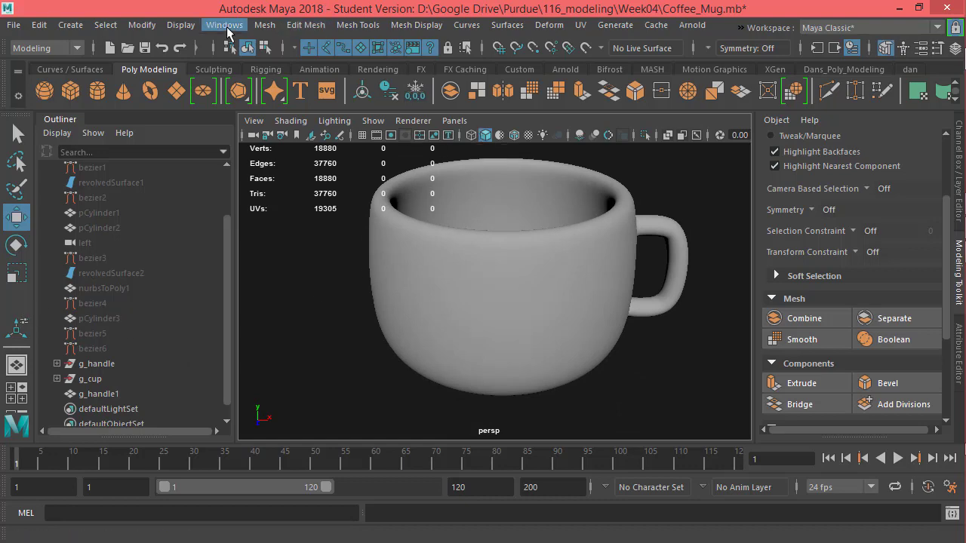
# Open the Hypershade editor and maximize its window
pyautogui.click(219, 24)
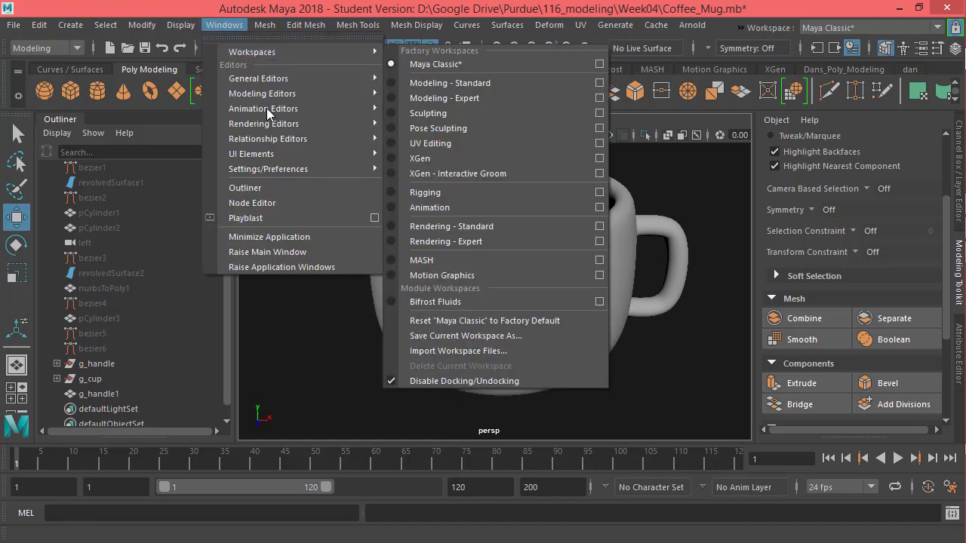
pyautogui.moveTo(268, 126)
pyautogui.click(425, 167)
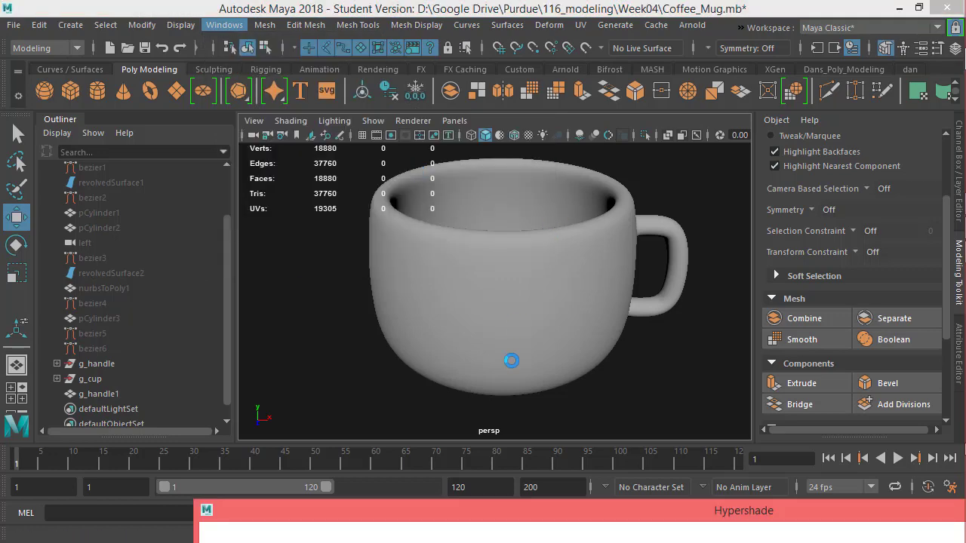
pyautogui.moveTo(573, 510); pyautogui.dragTo(422, 51)
pyautogui.doubleClick(555, 49)
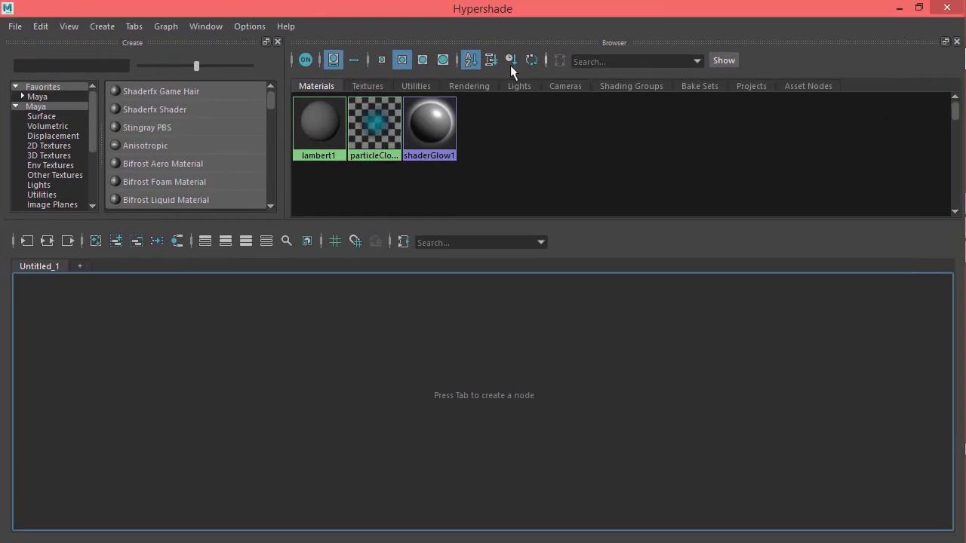
# Create a new Blinn material from the list of shader nodes
pyautogui.moveTo(272, 105); pyautogui.dragTo(274, 96)
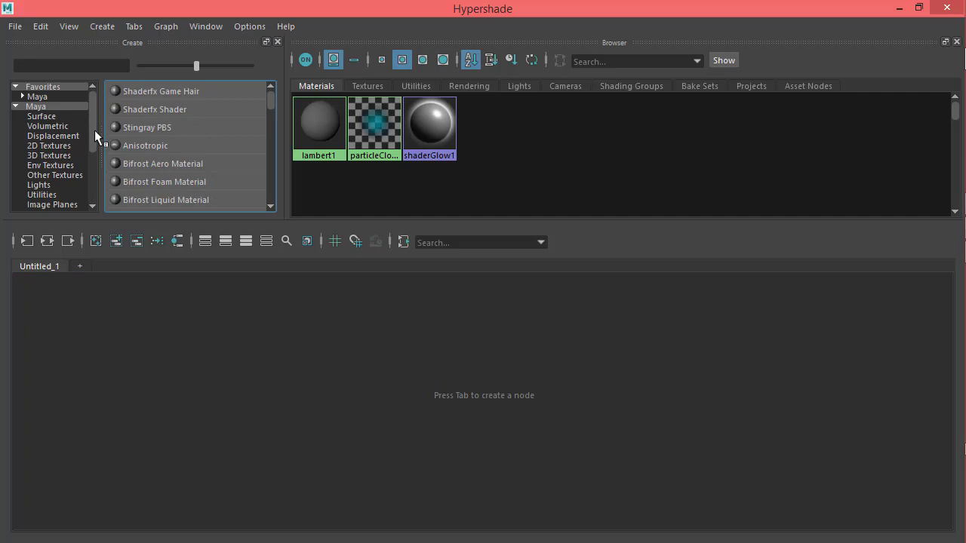
pyautogui.moveTo(94, 130); pyautogui.dragTo(99, 166)
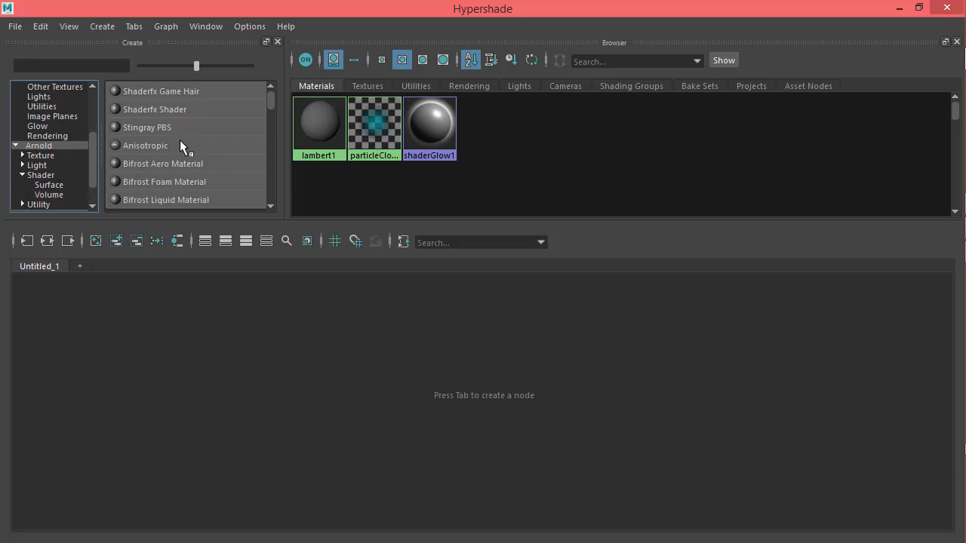
pyautogui.moveTo(271, 97); pyautogui.dragTo(272, 99)
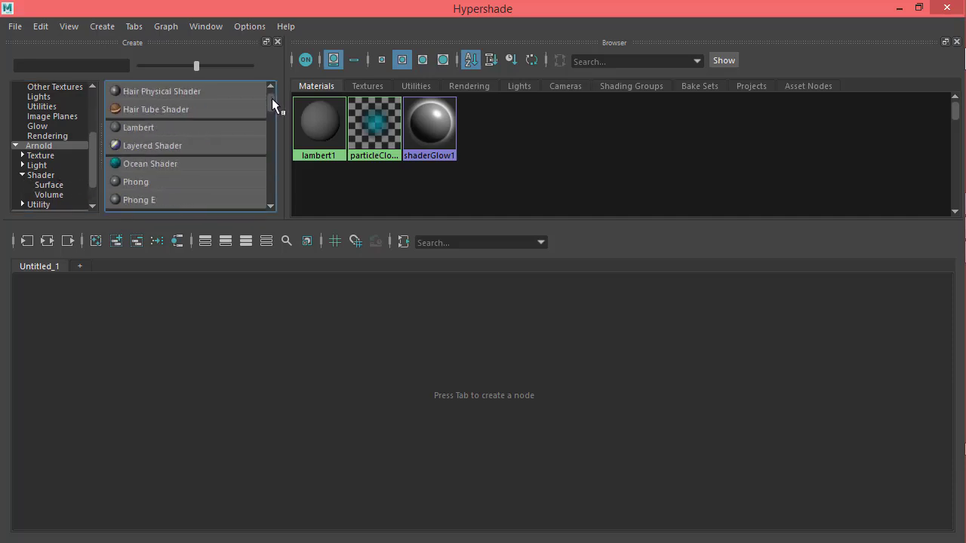
pyautogui.scroll(-1, 178, 163)
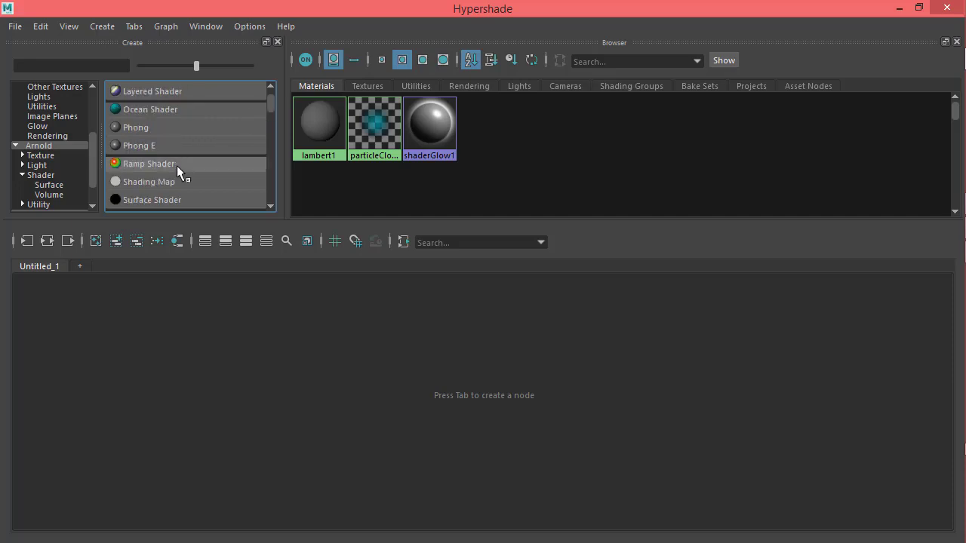
pyautogui.scroll(-4, 177, 165)
pyautogui.scroll(4, 184, 150)
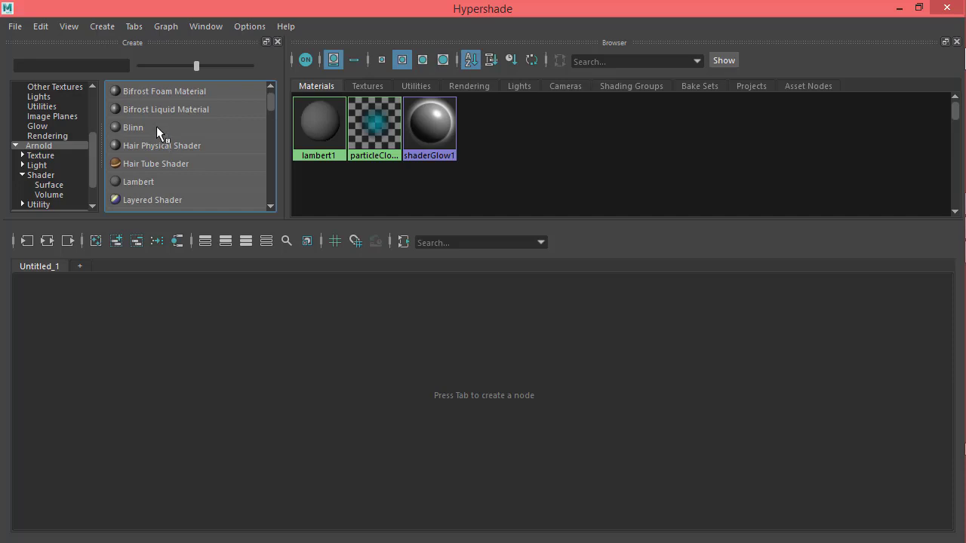
pyautogui.click(156, 126)
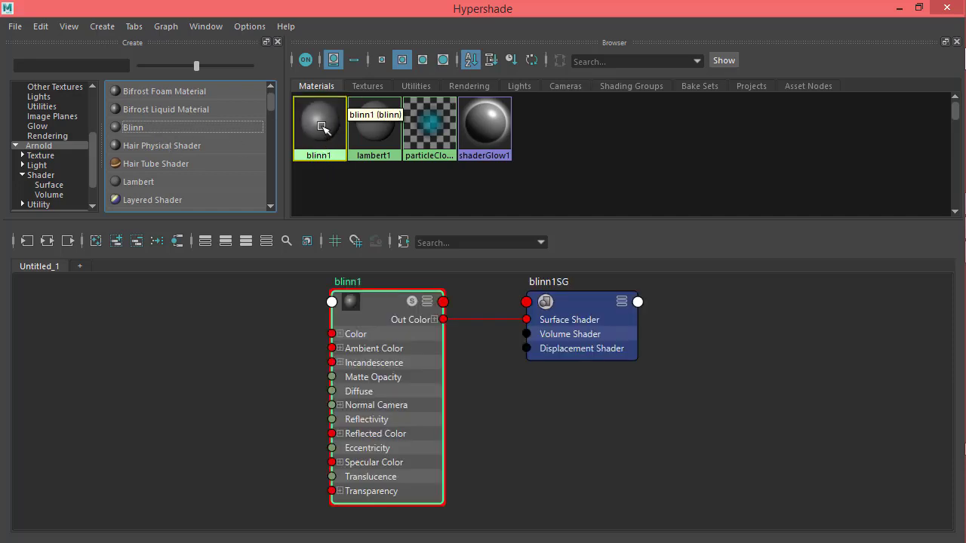
# Restore the Hypershade window to a smaller size and place it so blinn1's attributes are visible beside it
pyautogui.click(919, 7)
pyautogui.moveTo(724, 48); pyautogui.dragTo(490, 22)
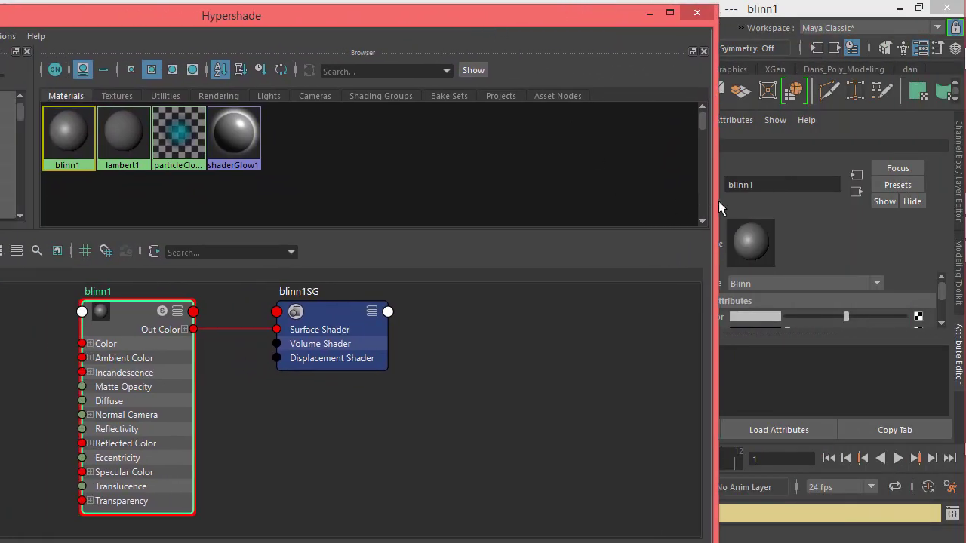
pyautogui.moveTo(710, 203); pyautogui.dragTo(349, 199)
pyautogui.moveTo(263, 21); pyautogui.dragTo(493, 17)
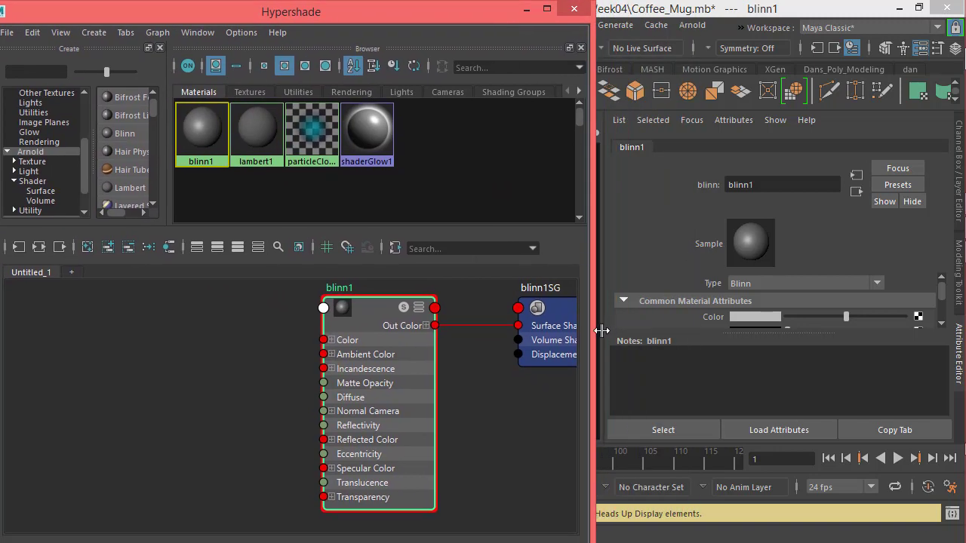
# Set blinn1's color to a soft beige with low saturation and raise its brightness
pyautogui.click(640, 325)
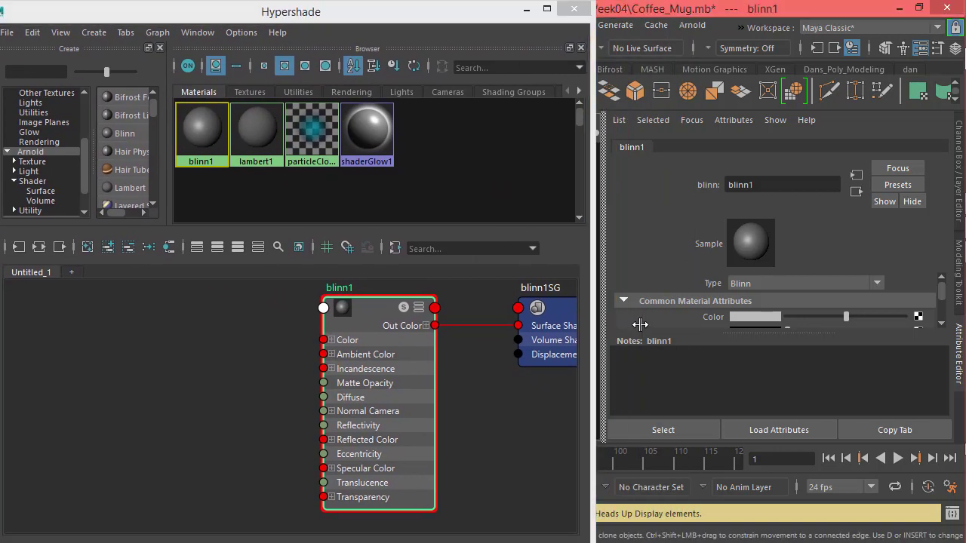
pyautogui.click(757, 317)
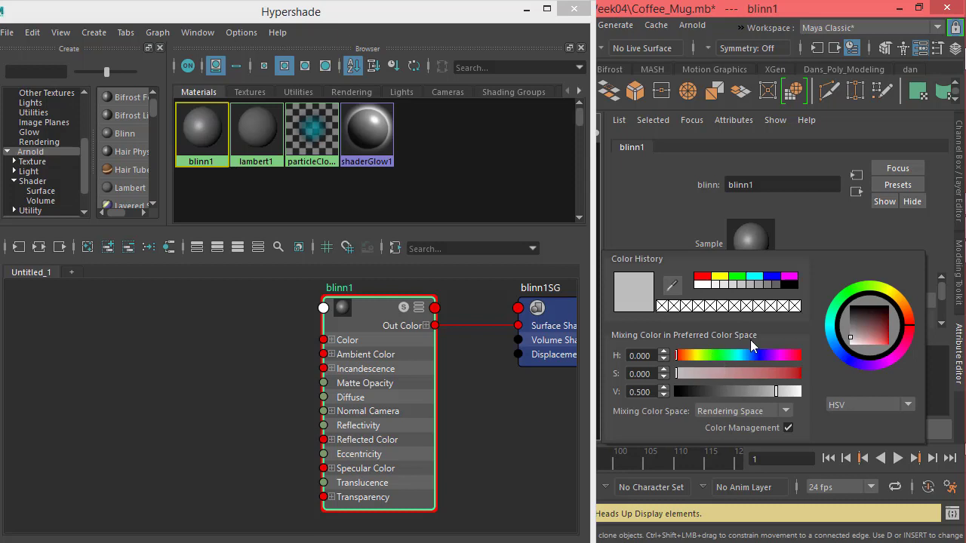
pyautogui.click(709, 286)
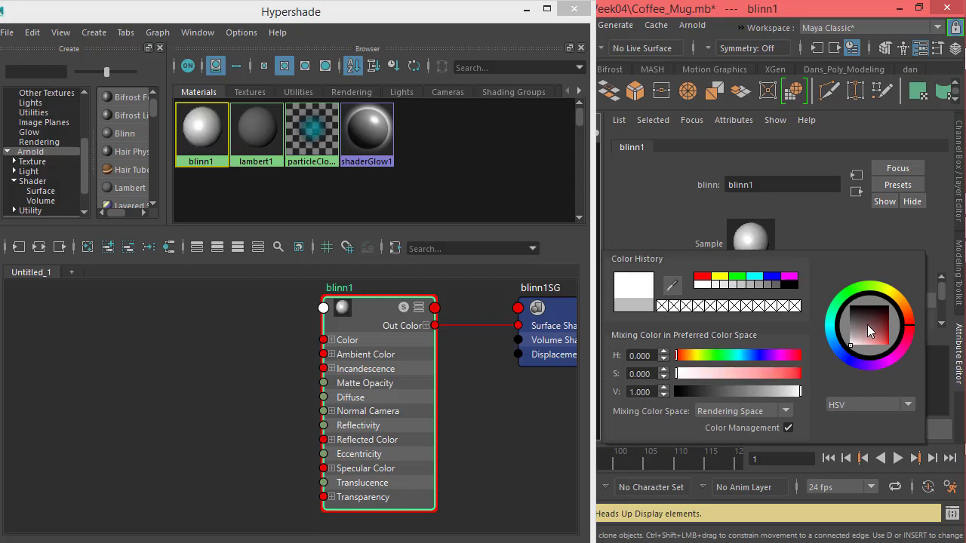
pyautogui.click(894, 300)
pyautogui.moveTo(877, 344); pyautogui.dragTo(871, 340)
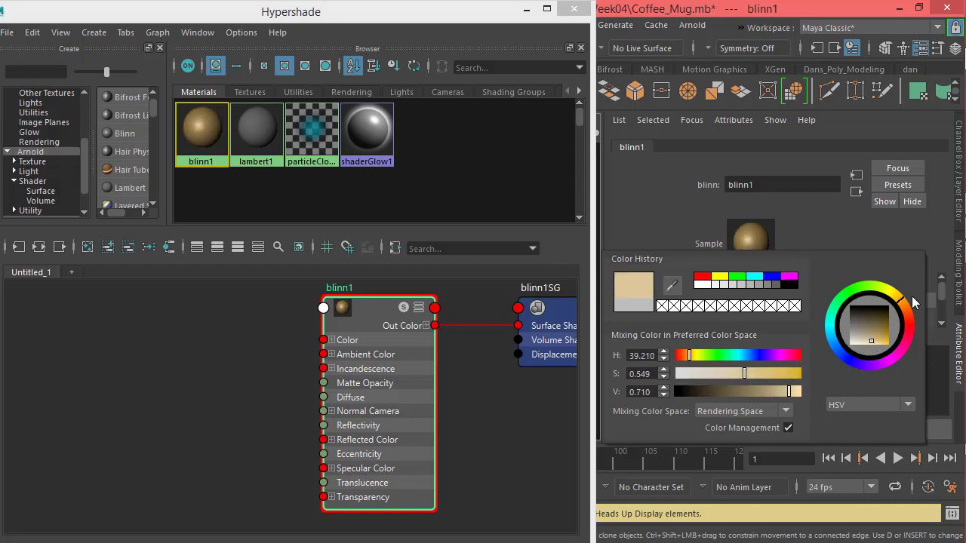
pyautogui.moveTo(739, 379); pyautogui.dragTo(717, 374)
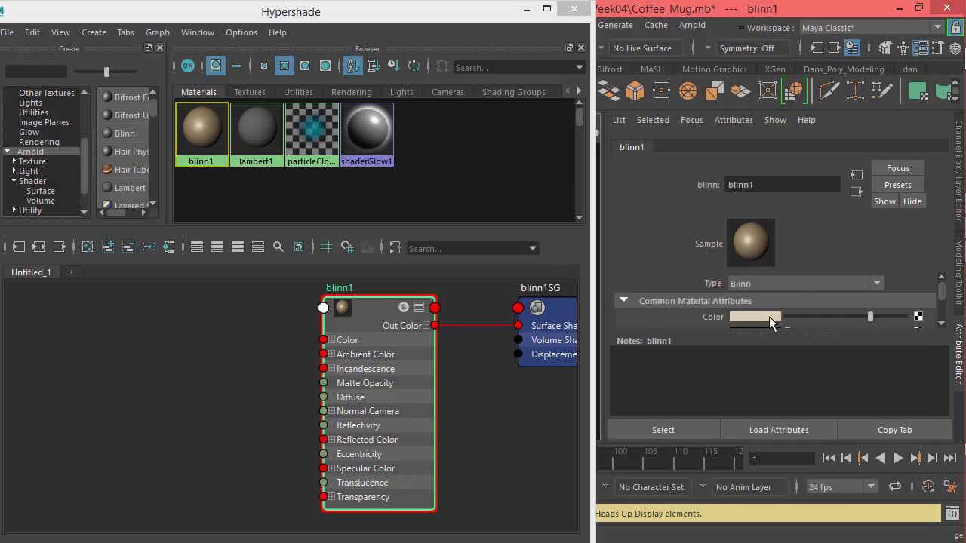
pyautogui.moveTo(870, 317); pyautogui.dragTo(942, 297)
# Adjust blinn1's specular shading to an eccentricity of 0.279 and a specular roll off of 0.695
pyautogui.scroll(-3, 885, 290)
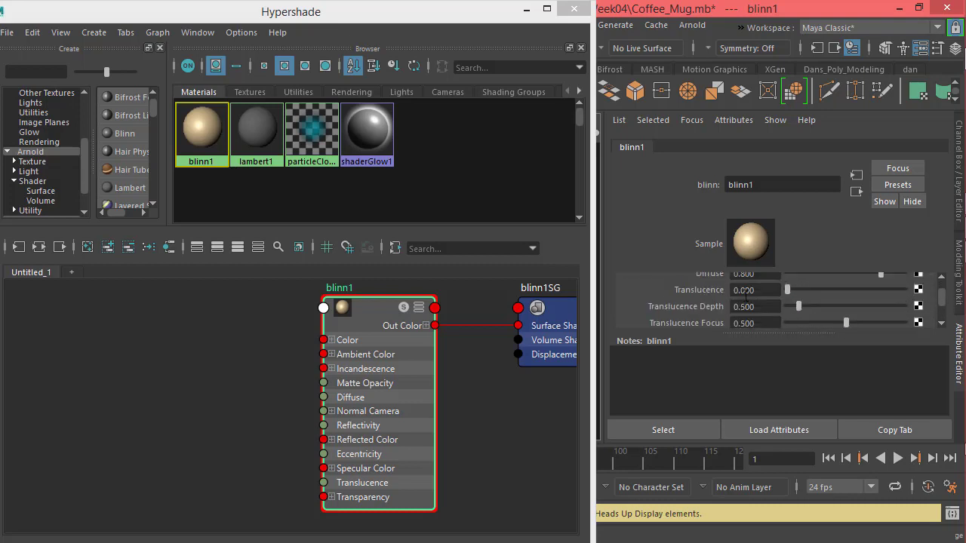
pyautogui.scroll(-5, 745, 306)
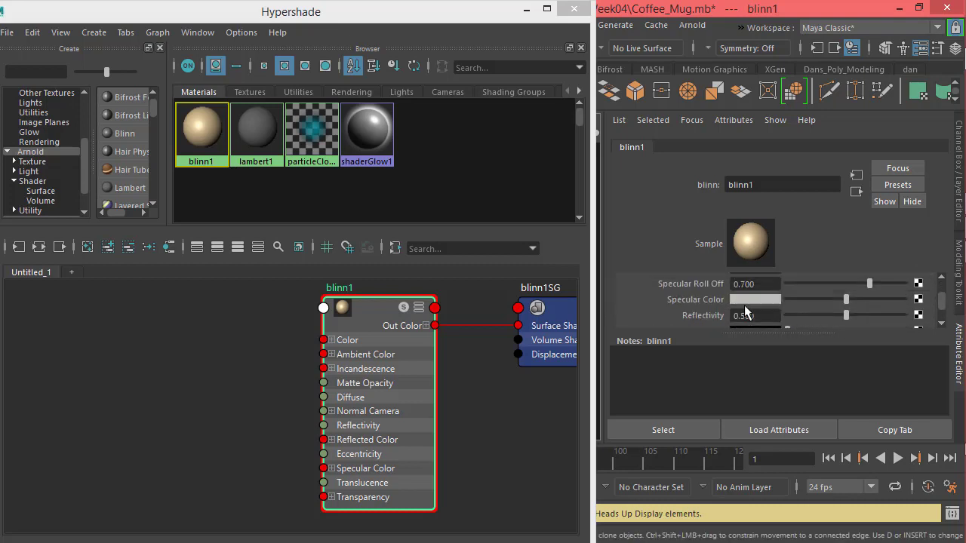
pyautogui.moveTo(765, 332); pyautogui.dragTo(769, 400)
pyautogui.scroll(2, 693, 310)
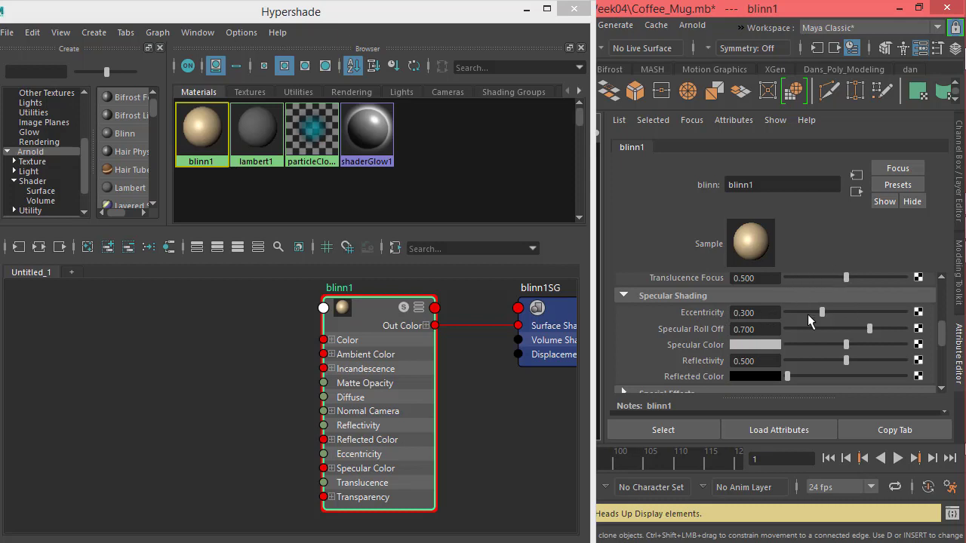
pyautogui.moveTo(821, 312)
pyautogui.mouseDown()
pyautogui.moveTo(836, 310)
pyautogui.moveTo(800, 311)
pyautogui.moveTo(847, 312)
pyautogui.moveTo(813, 312)
pyautogui.mouseUp()
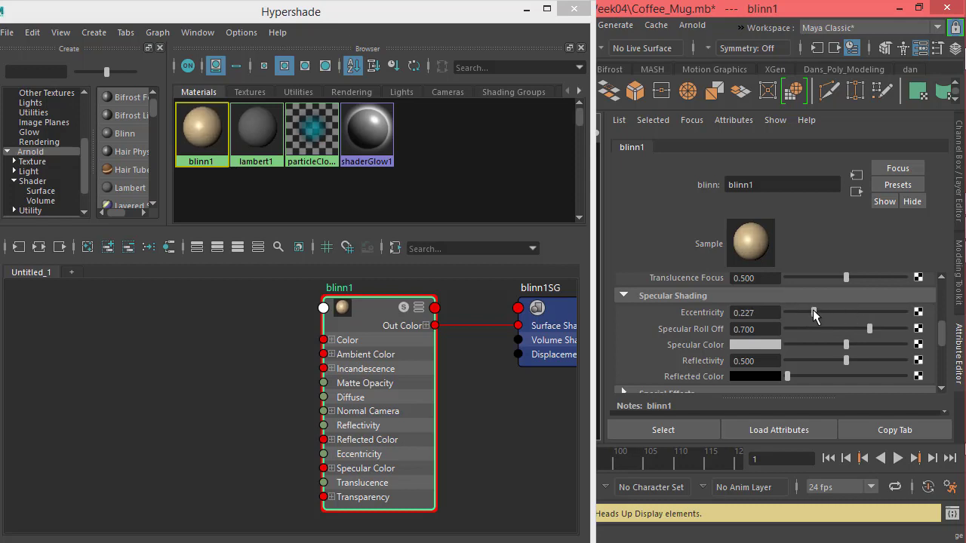
pyautogui.moveTo(885, 329); pyautogui.dragTo(866, 333)
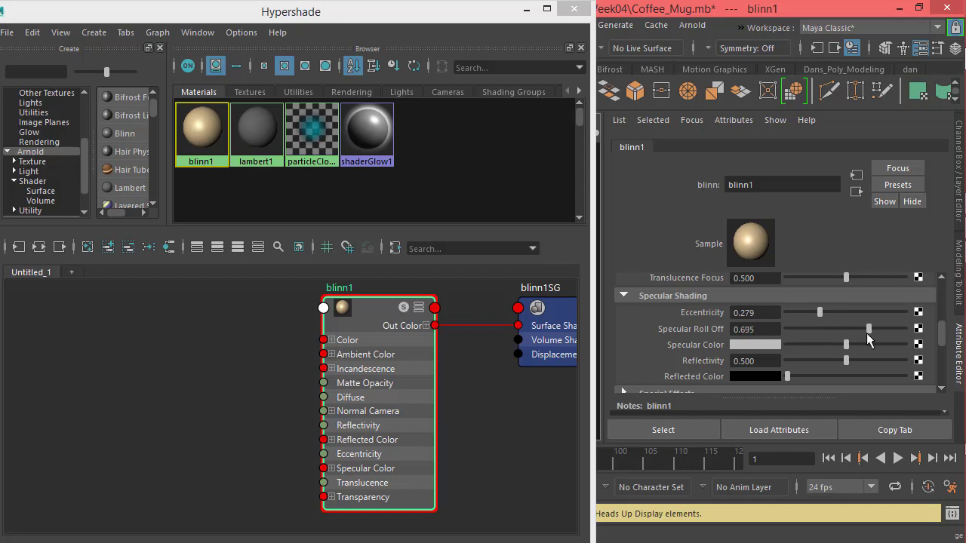
pyautogui.click(751, 240)
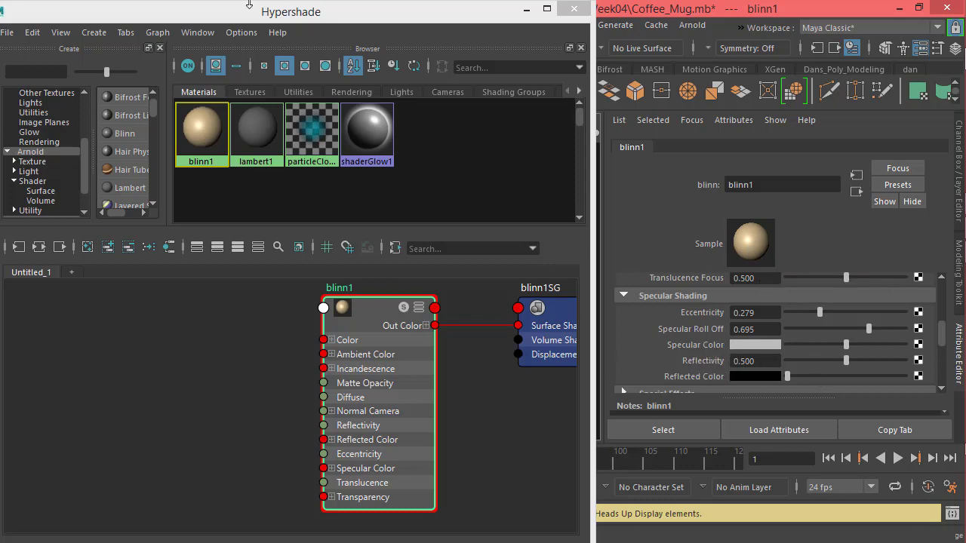
# Close the Hypershade and assign the existing blinn1 material to the g_handle1 mug mesh
pyautogui.click(574, 8)
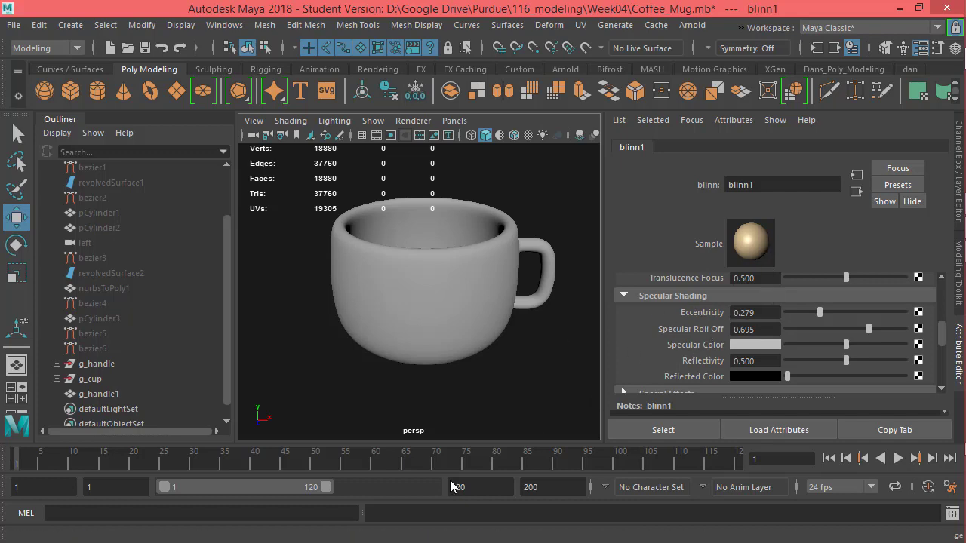
pyautogui.keyDown('alt'); pyautogui.moveTo(498, 264); pyautogui.dragTo(528, 264); pyautogui.keyUp('alt')
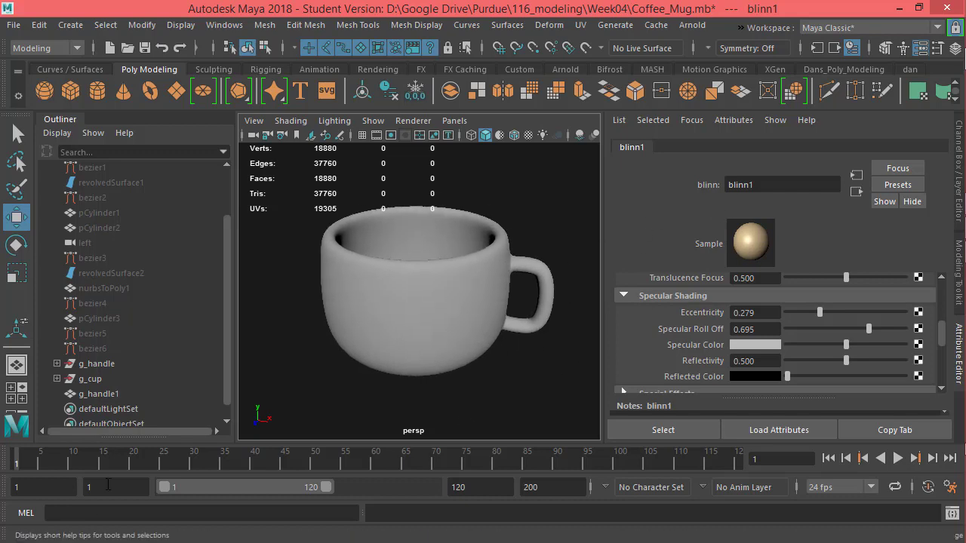
pyautogui.click(417, 273)
pyautogui.rightClick(391, 269)
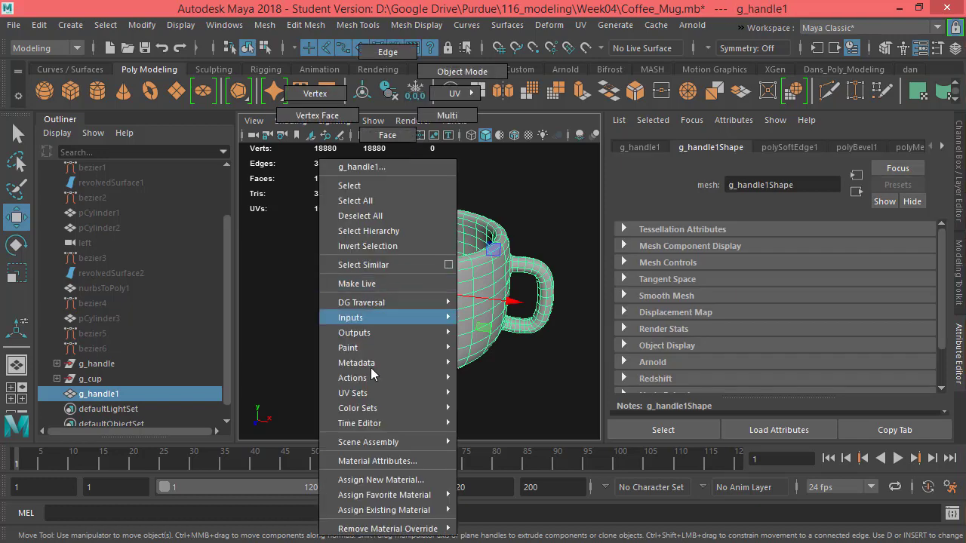
pyautogui.moveTo(392, 511)
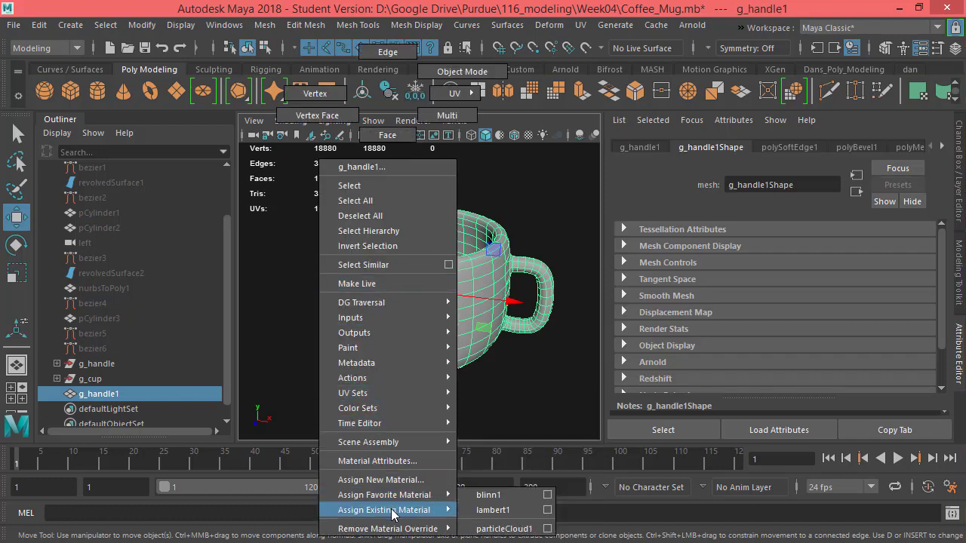
pyautogui.click(488, 495)
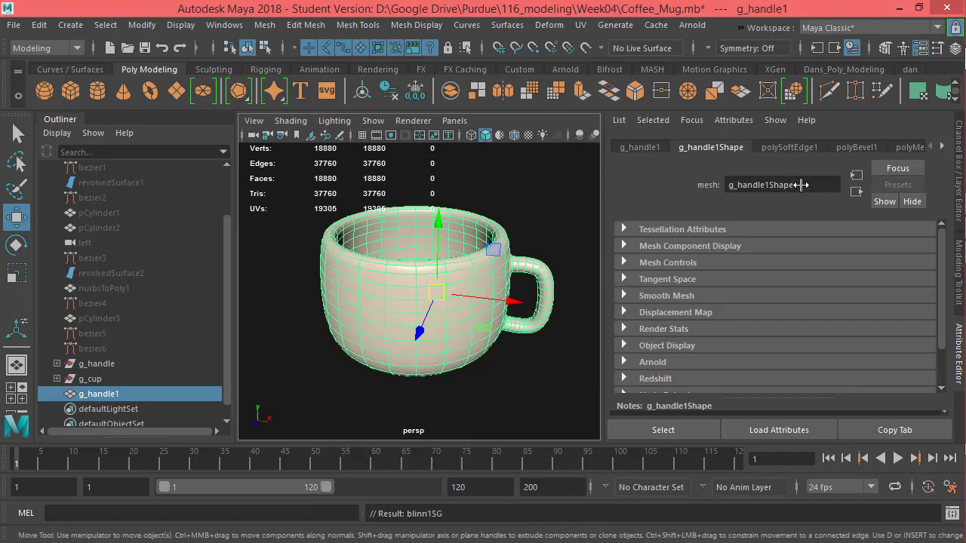
# Delete the construction history of the g_handle1 mug mesh
pyautogui.click(906, 150)
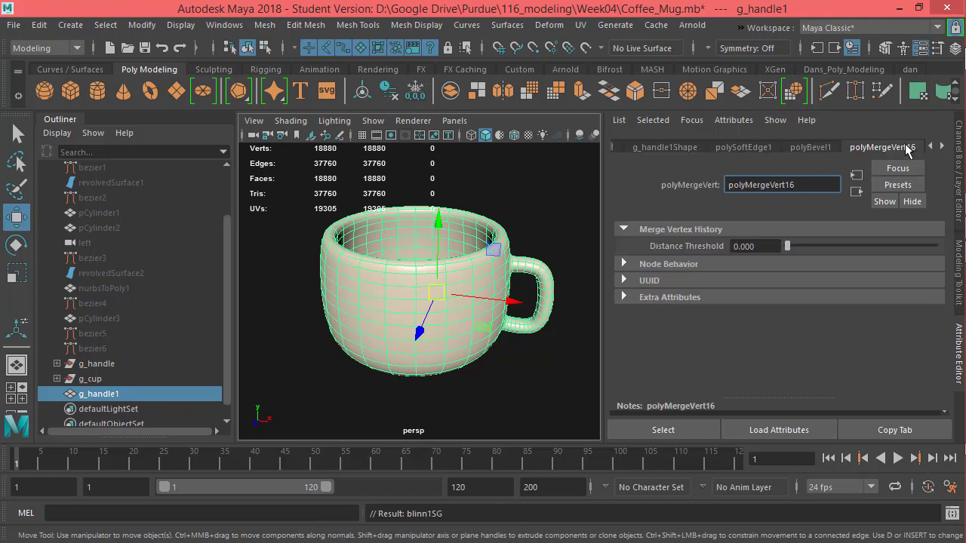
pyautogui.click(941, 146)
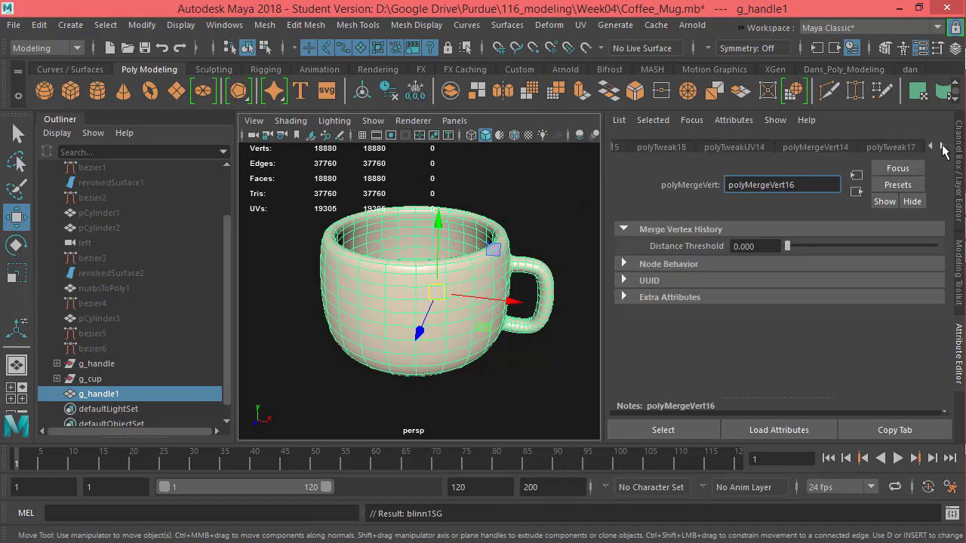
pyautogui.click(941, 148)
pyautogui.click(372, 276)
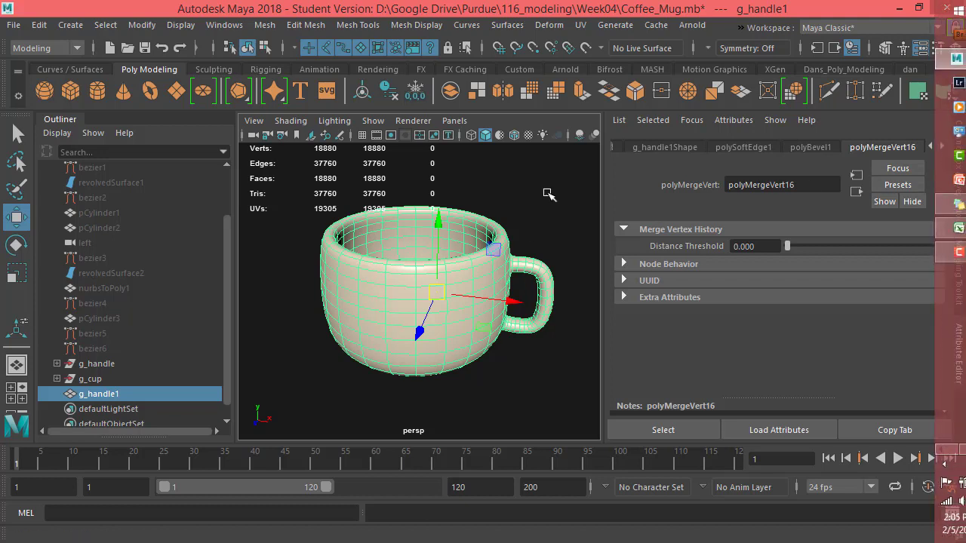
pyautogui.click(389, 92)
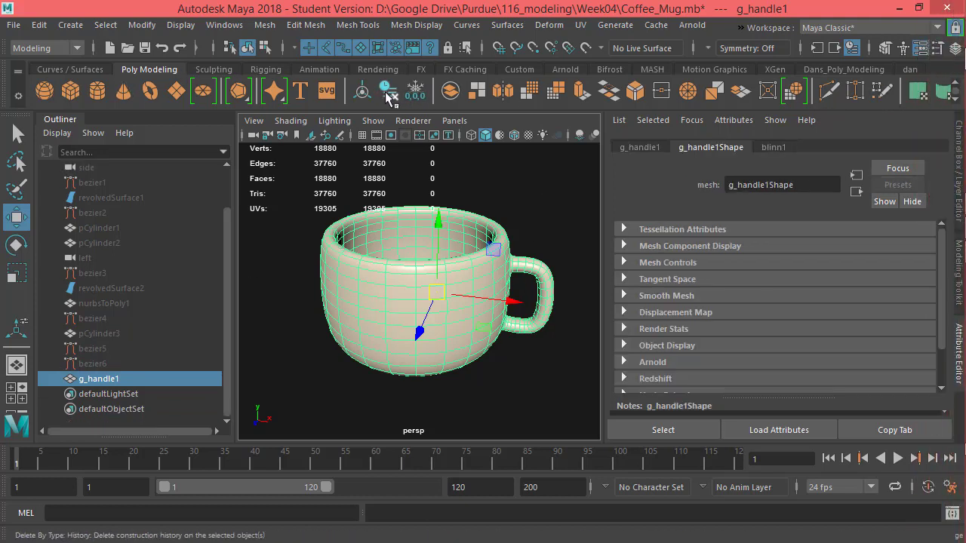
# Rename the mug's blinn1 material to m_mug
pyautogui.click(772, 147)
pyautogui.click(762, 185)
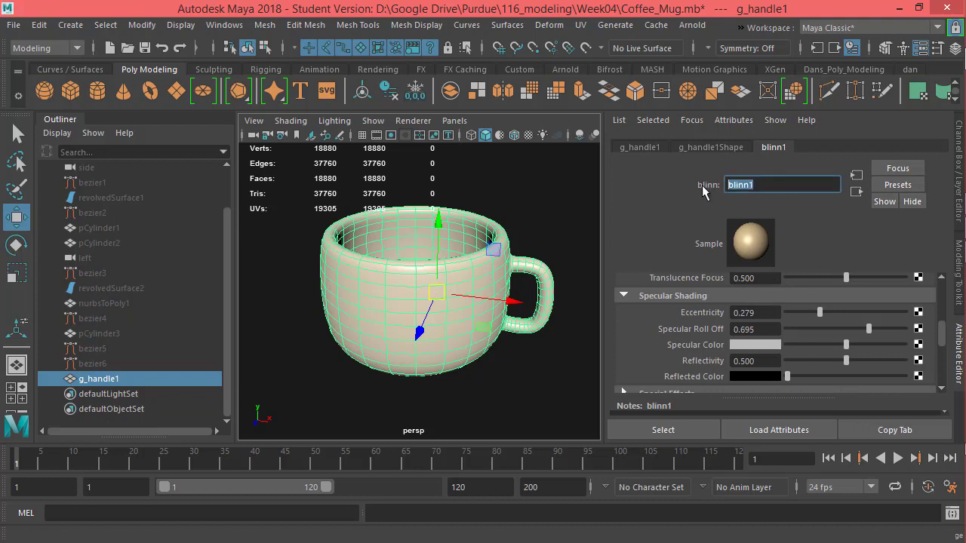
pyautogui.write('c')
pyautogui.write('_mug')
pyautogui.press('Return')
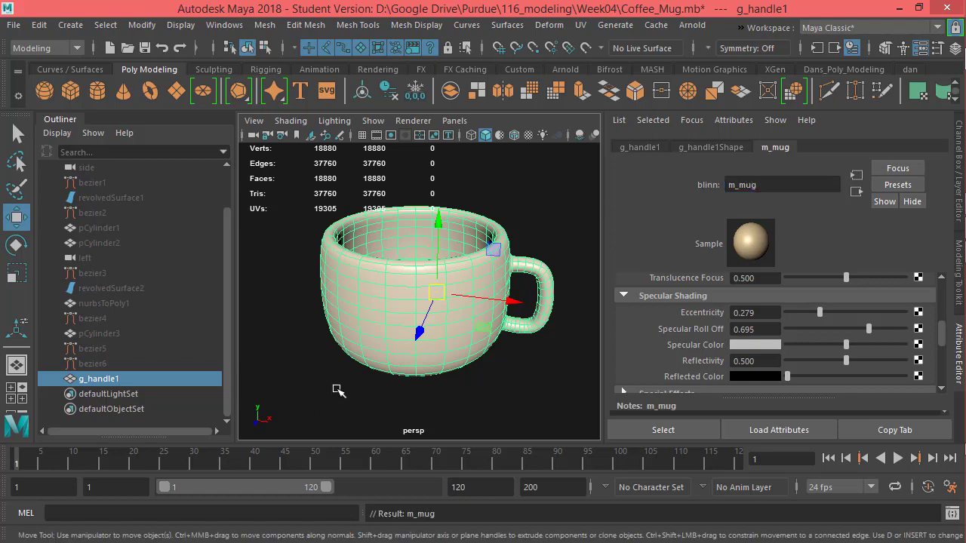
pyautogui.keyDown('alt'); pyautogui.moveTo(338, 390); pyautogui.dragTo(448, 404); pyautogui.keyUp('alt')
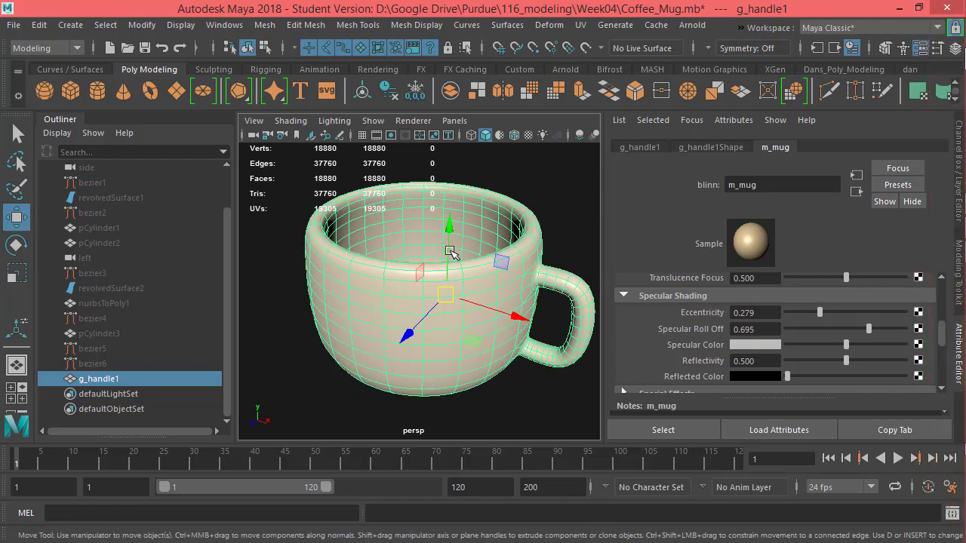
pyautogui.keyDown('alt'); pyautogui.moveTo(447, 405); pyautogui.dragTo(555, 419); pyautogui.keyUp('alt')
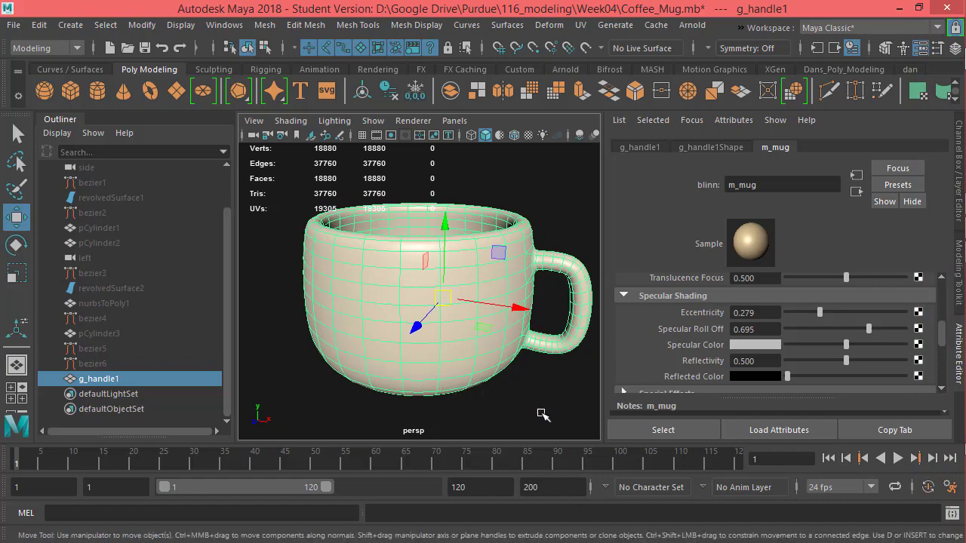
pyautogui.moveTo(501, 388)
pyautogui.keyDown('alt'); pyautogui.mouseDown()
pyautogui.moveTo(493, 367)
pyautogui.moveTo(516, 252)
pyautogui.moveTo(503, 328)
pyautogui.moveTo(455, 372)
pyautogui.moveTo(449, 366)
pyautogui.moveTo(487, 349)
pyautogui.moveTo(520, 386)
pyautogui.moveTo(496, 400)
pyautogui.mouseUp(); pyautogui.keyUp('alt')
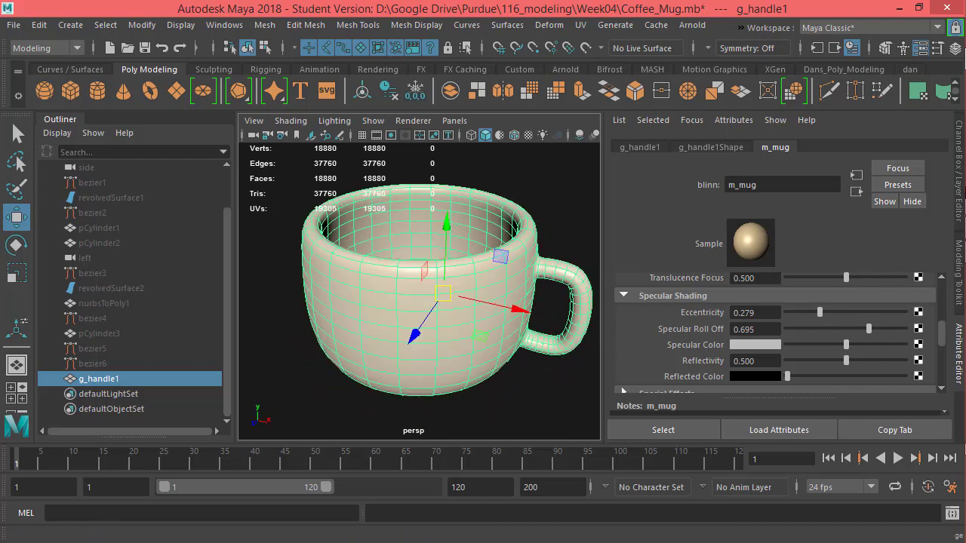